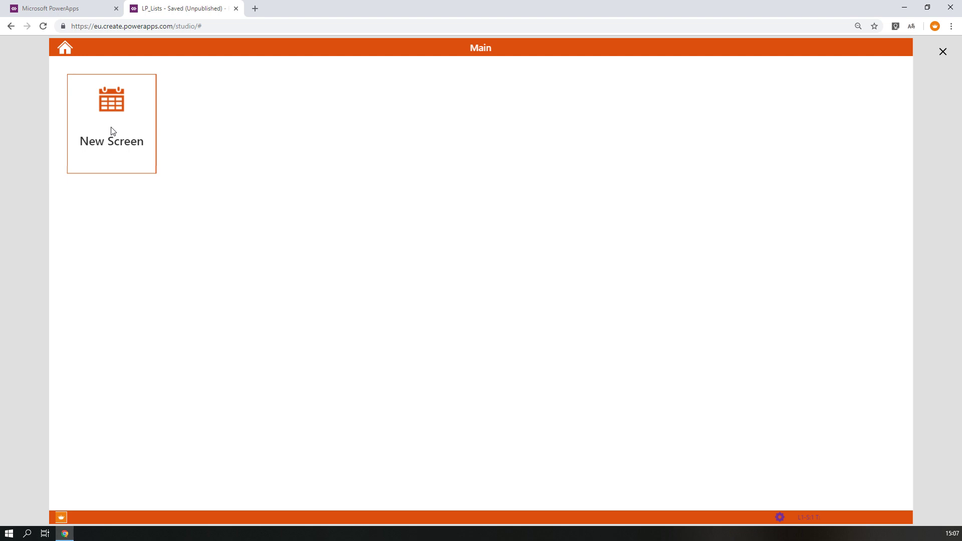
- Open New Screen from the Main page in the preview, check the level code in the footer, and return to editing
click(136, 108)
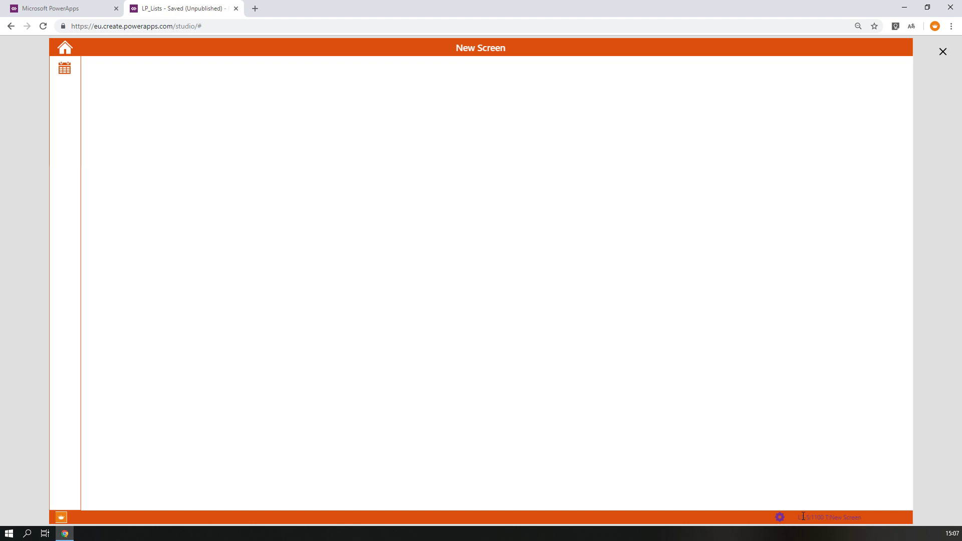
drag(807, 516, 867, 519)
click(944, 53)
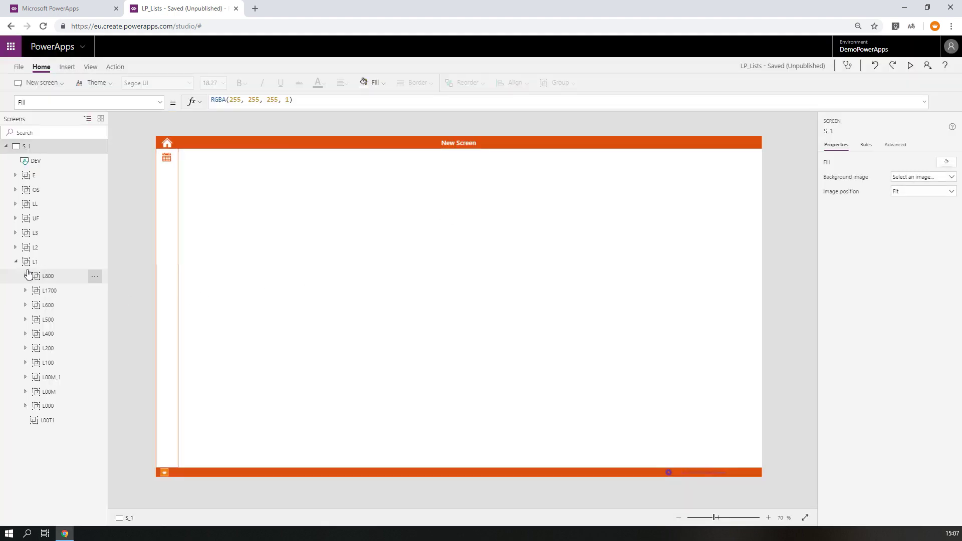
- Copy the L00T1 template group and paste the duplicate into the L1 group
click(15, 262)
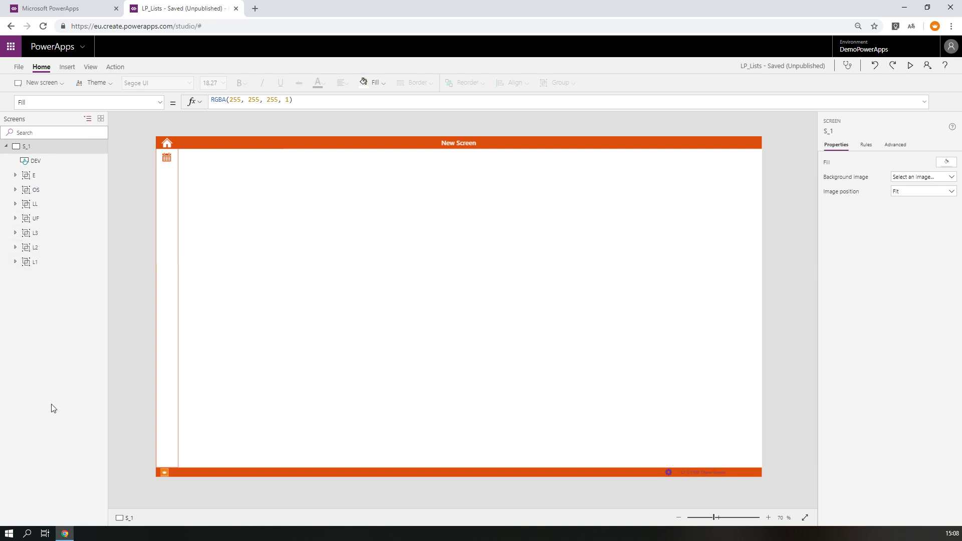
double_click(17, 263)
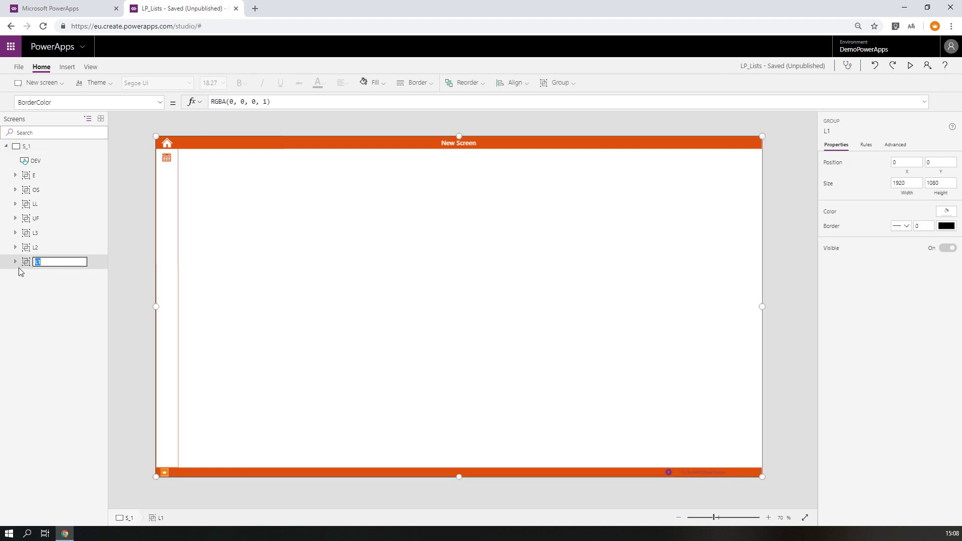
click(16, 262)
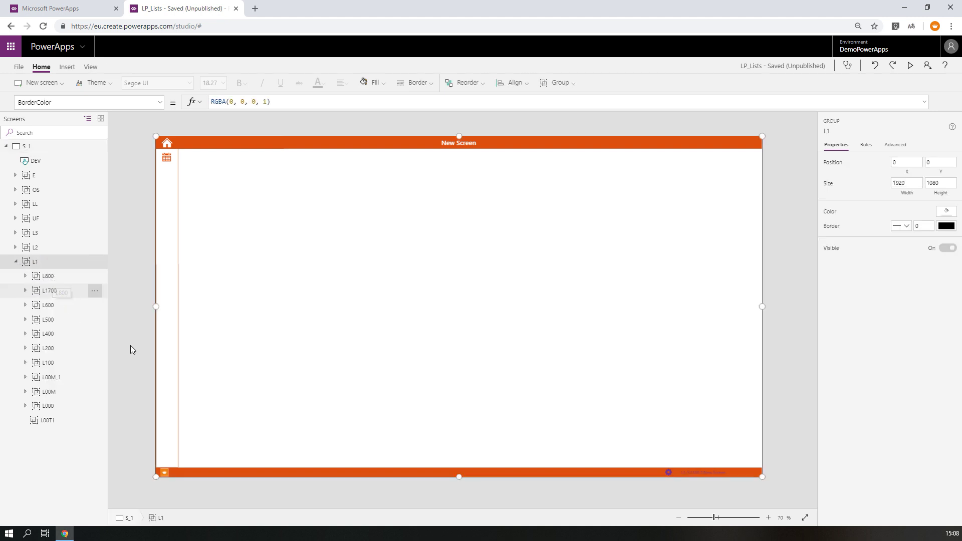
click(47, 421)
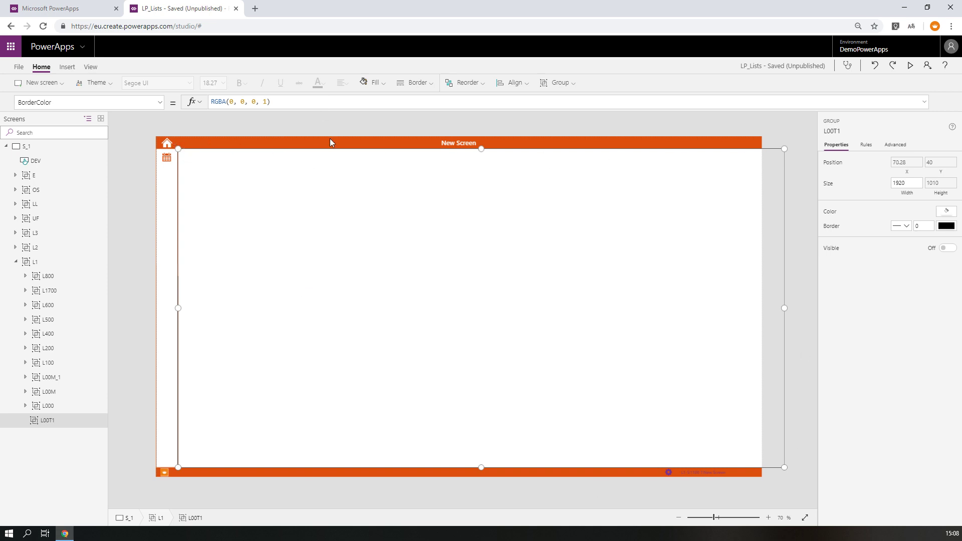
right_click(49, 423)
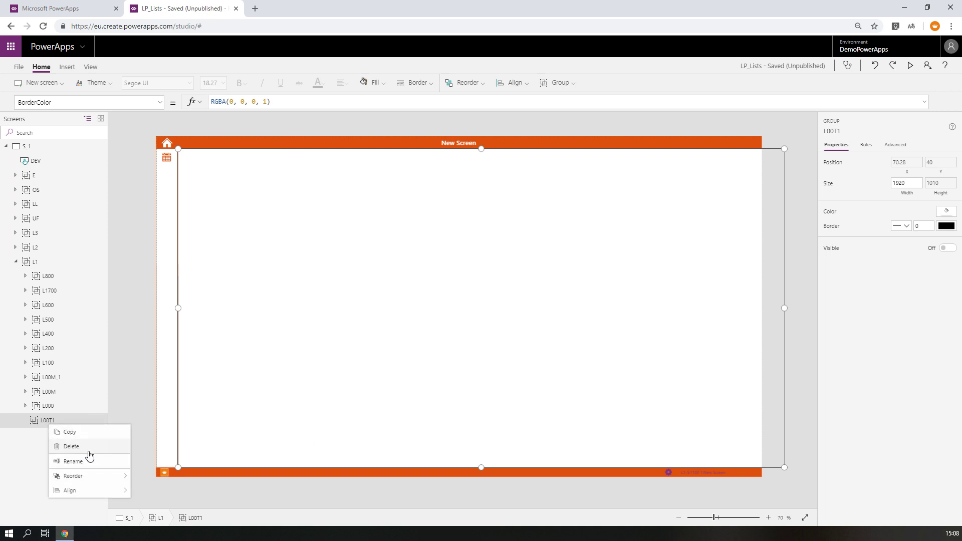
right_click(41, 263)
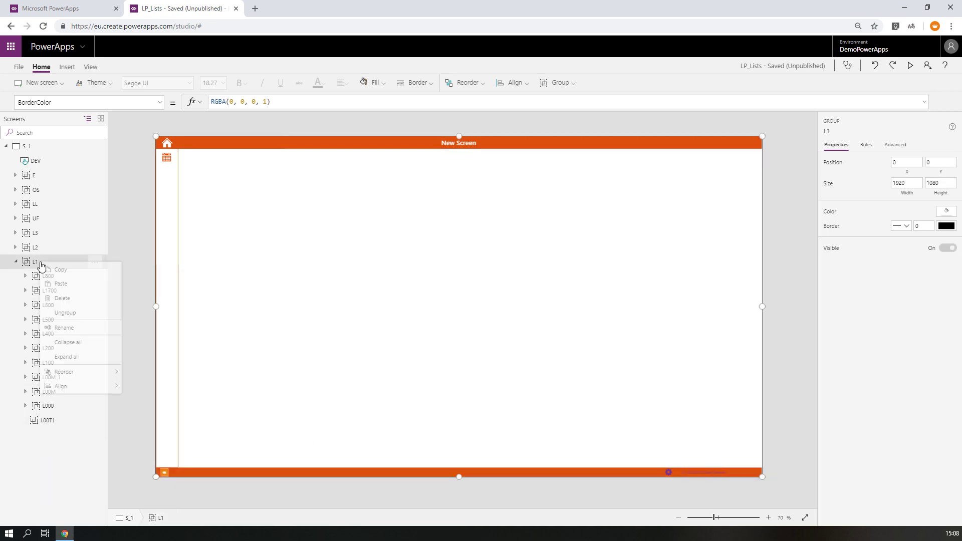
click(62, 286)
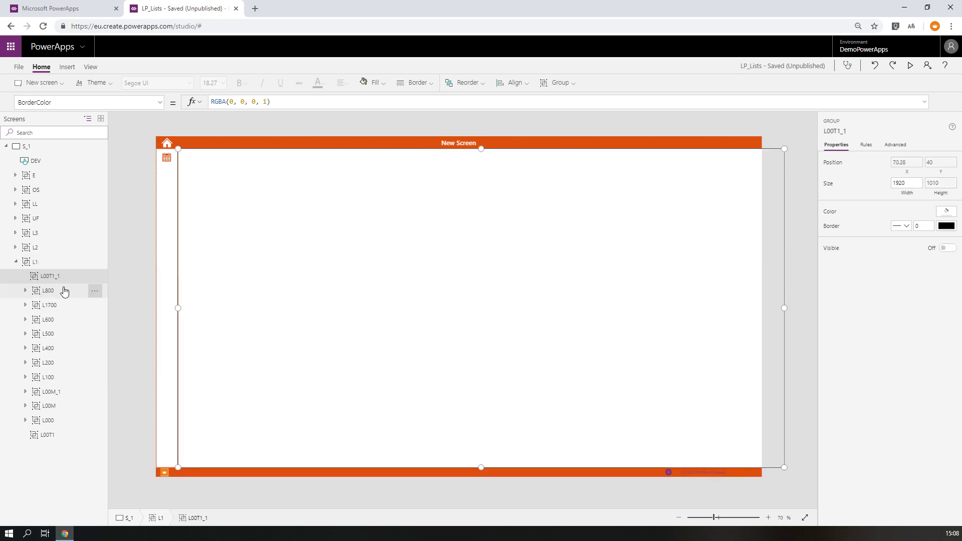
- Rename the pasted group L00T1_1 as L1100
right_click(56, 277)
click(72, 331)
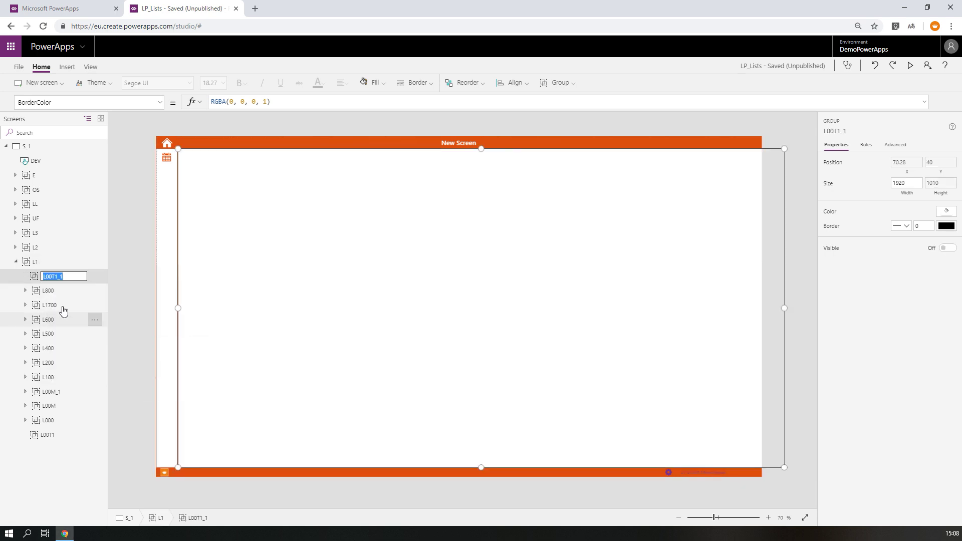
text(L)
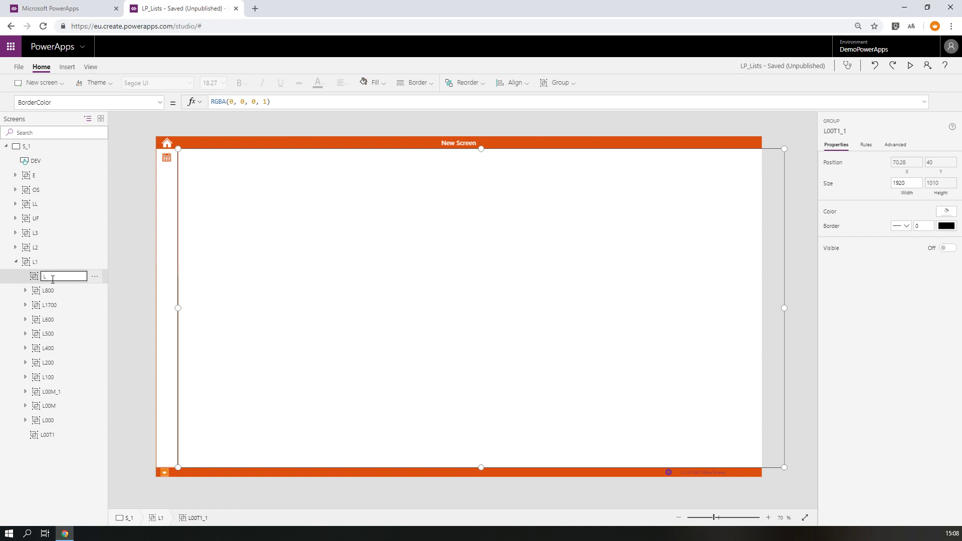
text(1100)
key(Return)
- Set the L1100 group's Visible property to L1_Show in [1100]
click(159, 103)
click(70, 222)
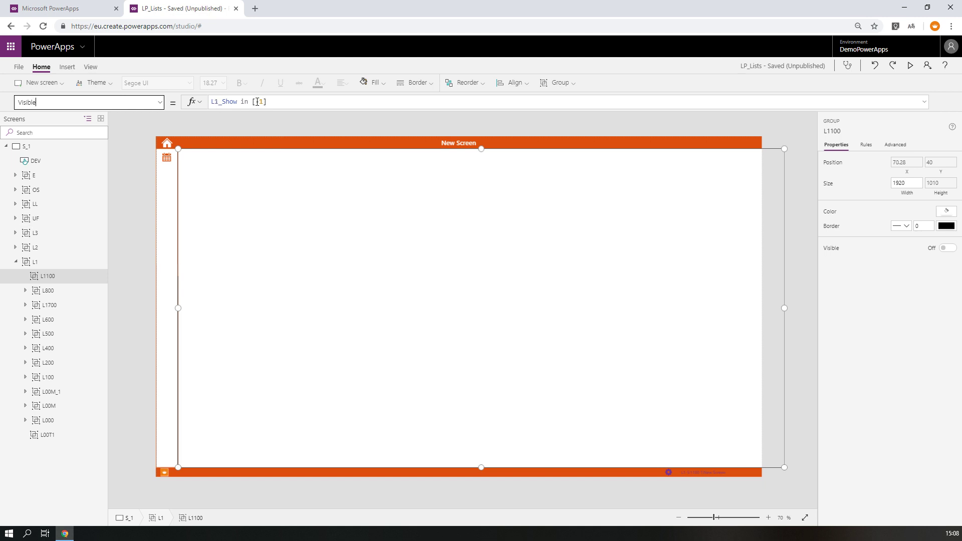
drag(257, 102, 264, 102)
text(1)
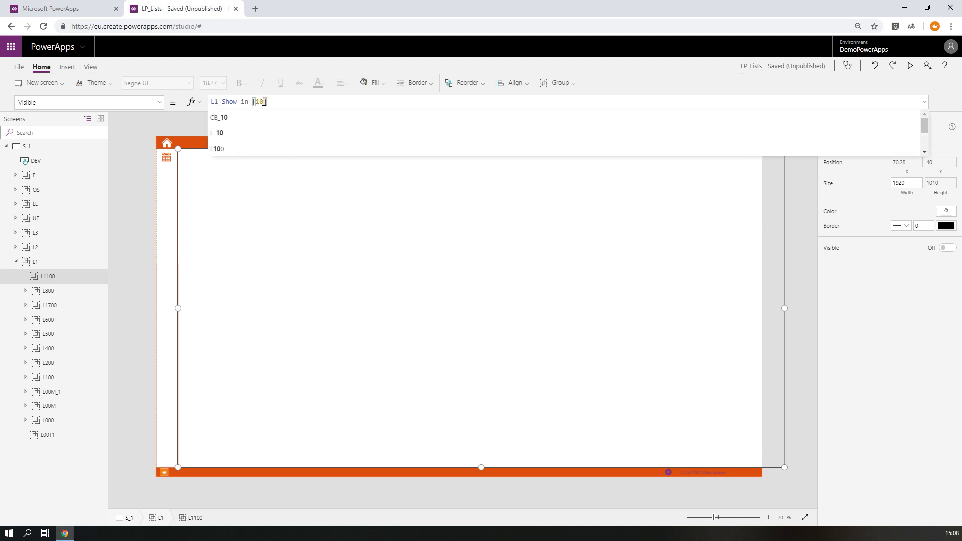
text(100)
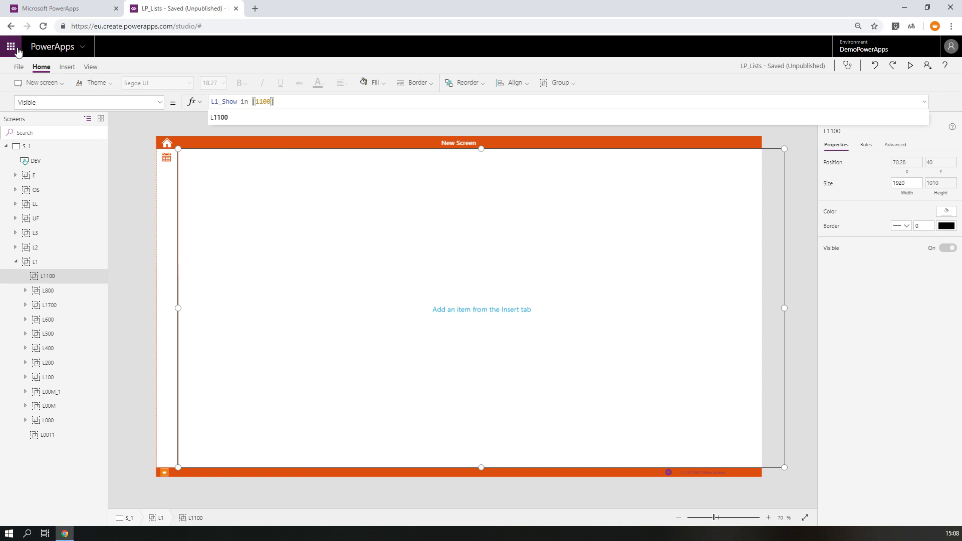
- Insert a text label into the L1100 group and move it to about X 228, Y 140
click(67, 68)
click(90, 83)
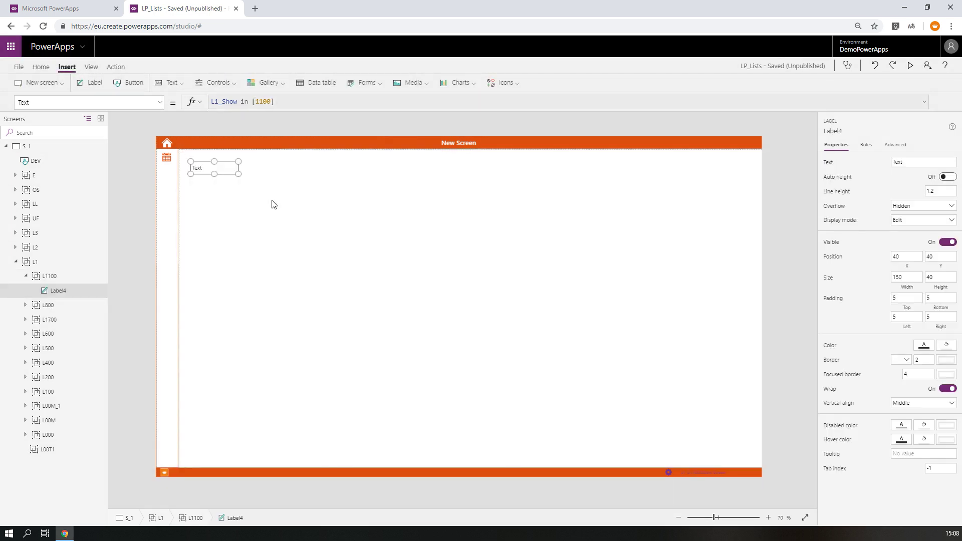
drag(225, 168, 285, 197)
- Preview the app, go to the Main page and back into New Screen to check the label, and return to editing
click(910, 65)
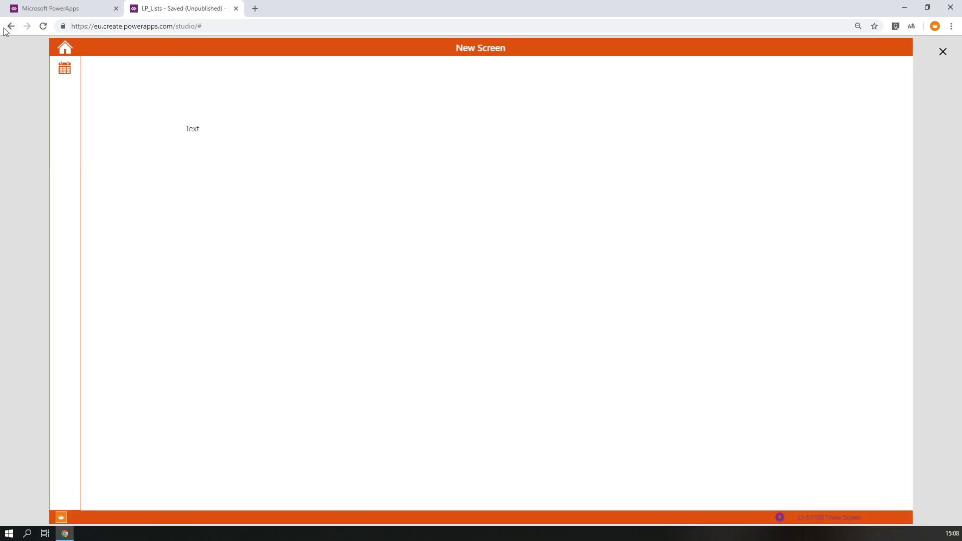
click(65, 50)
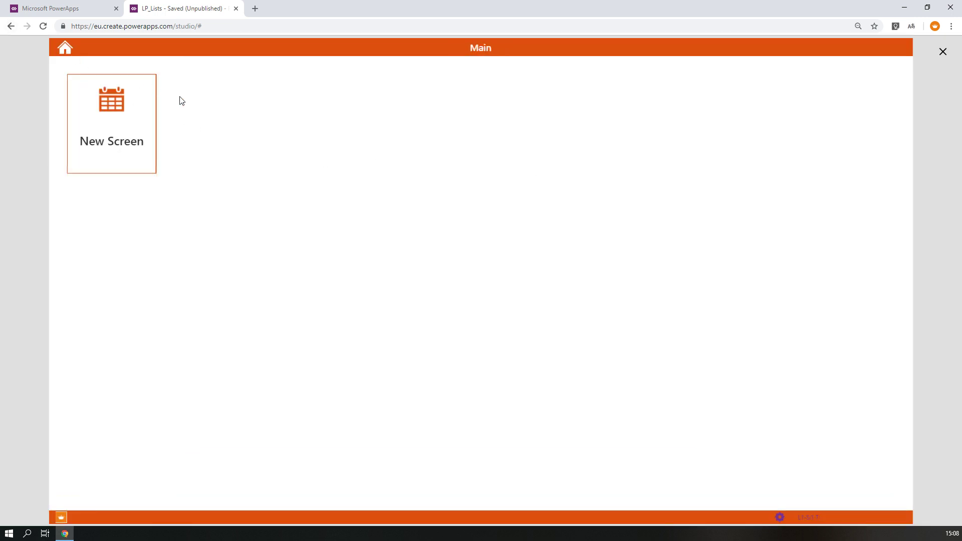
click(137, 116)
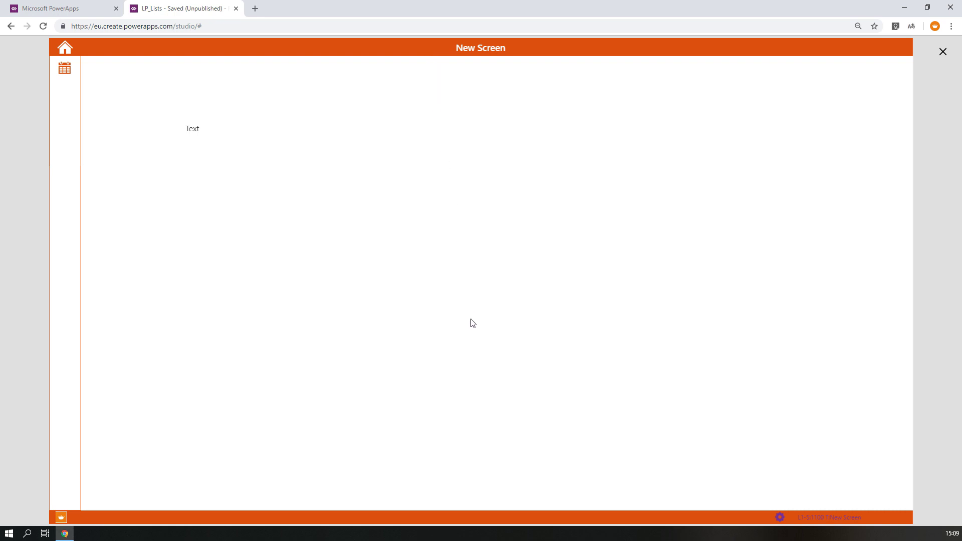
click(943, 54)
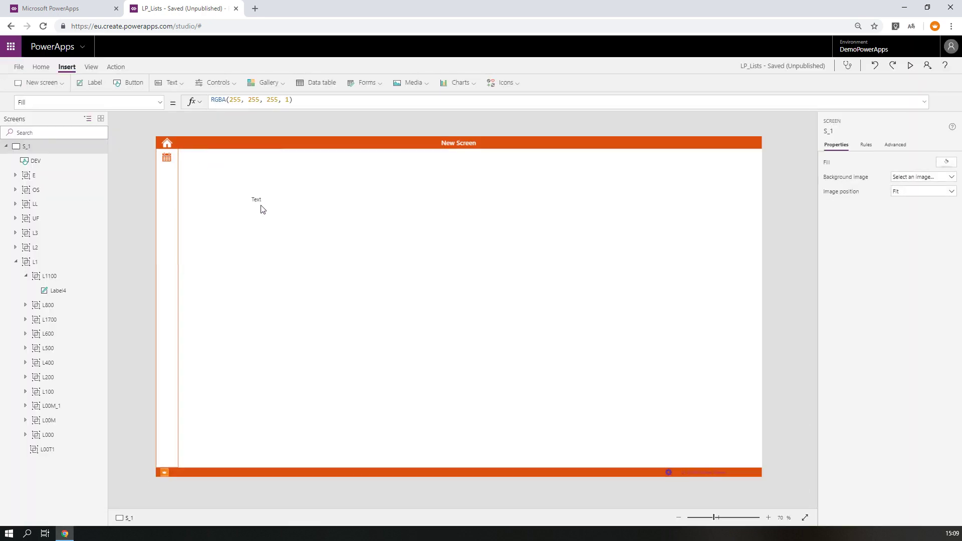
- Delete the test label from the L1100 group
click(259, 203)
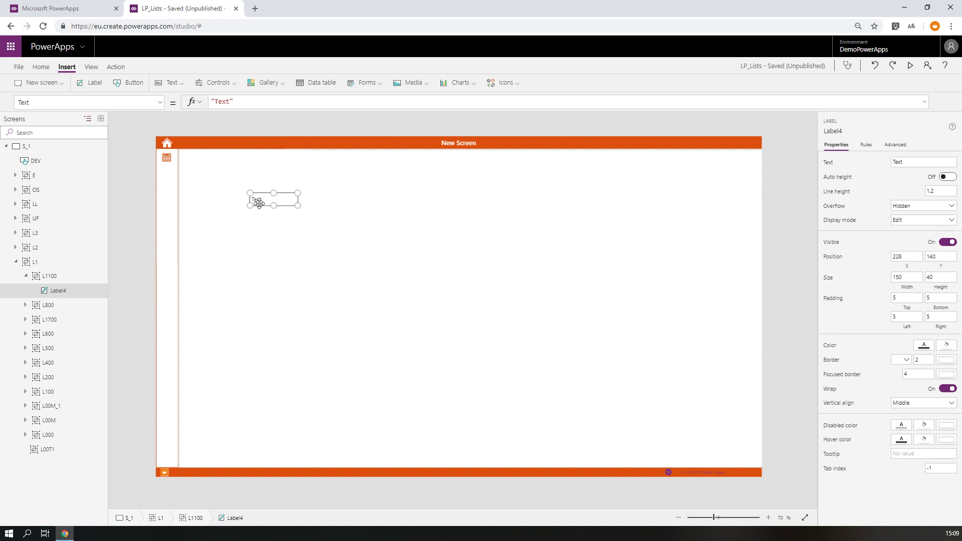
key(Delete)
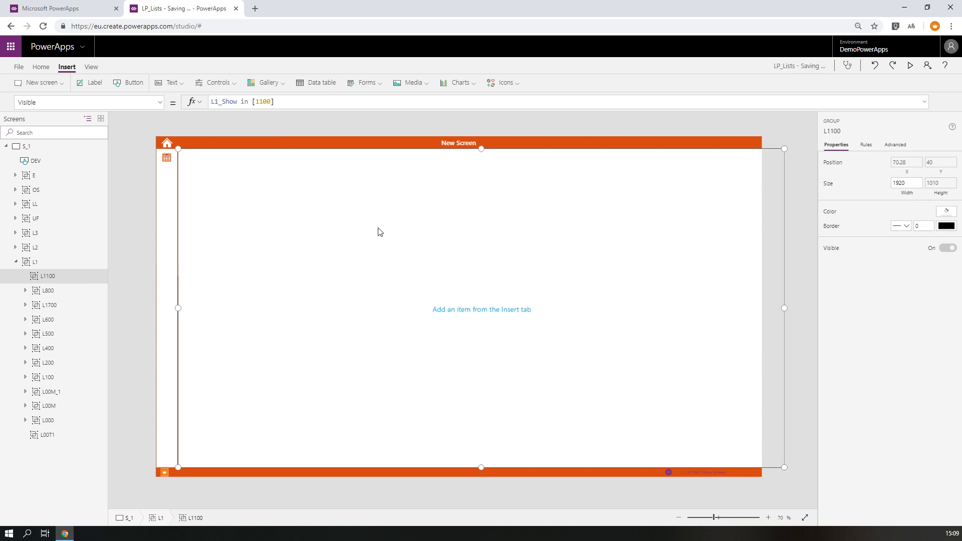
- Insert an experimental group into L1100, place it at X 0, Y 0, and widen it to about 827
click(215, 84)
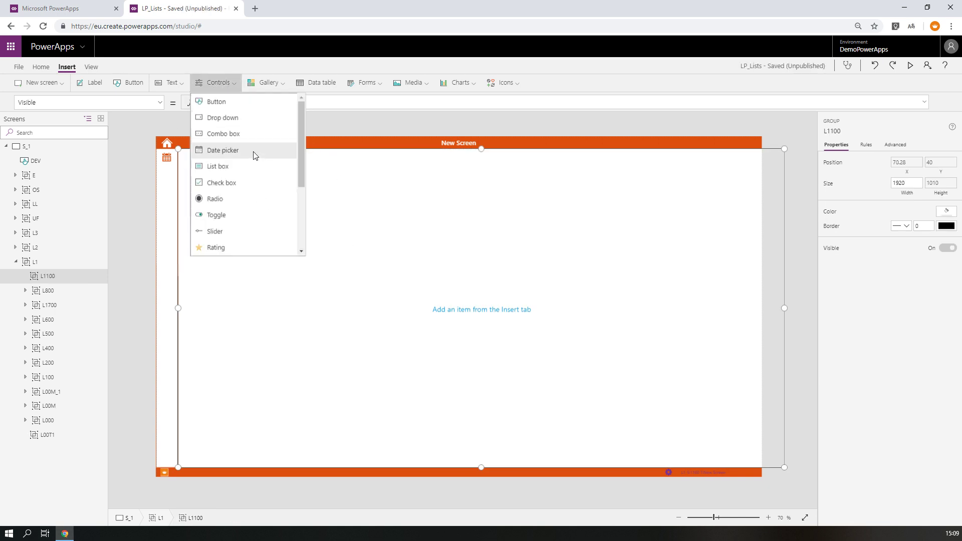
drag(302, 160, 299, 213)
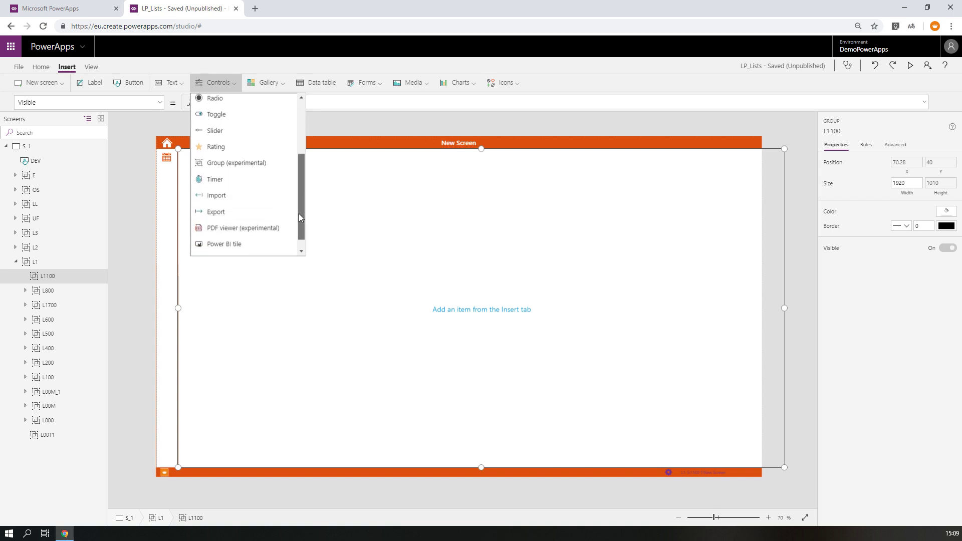
click(249, 161)
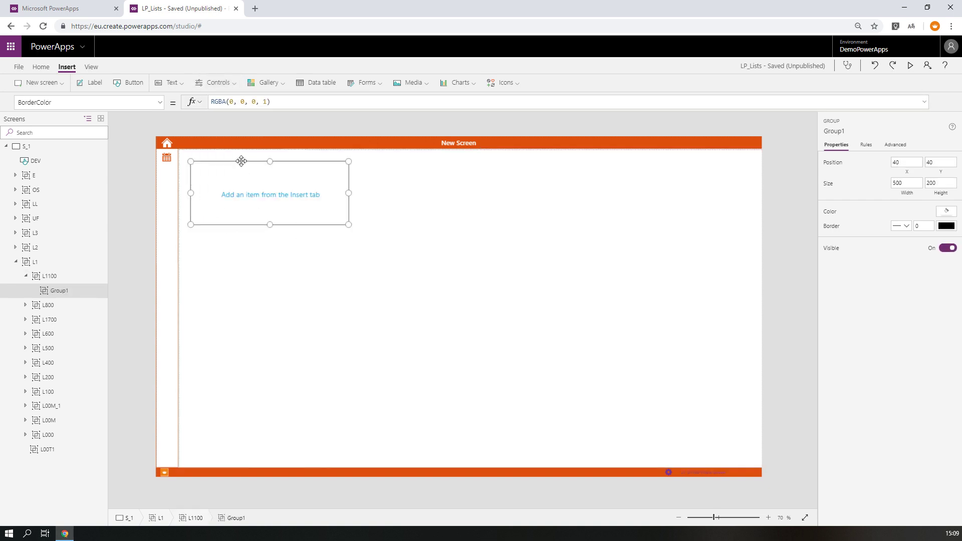
drag(241, 160, 228, 148)
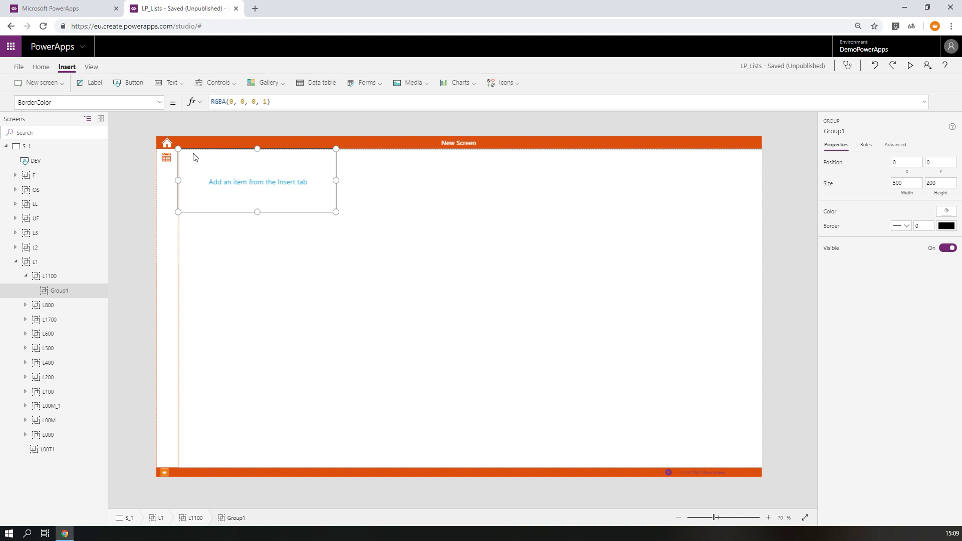
drag(336, 180, 440, 180)
- Set the Height property of the new group inside L1100 to Parent.Height
click(159, 102)
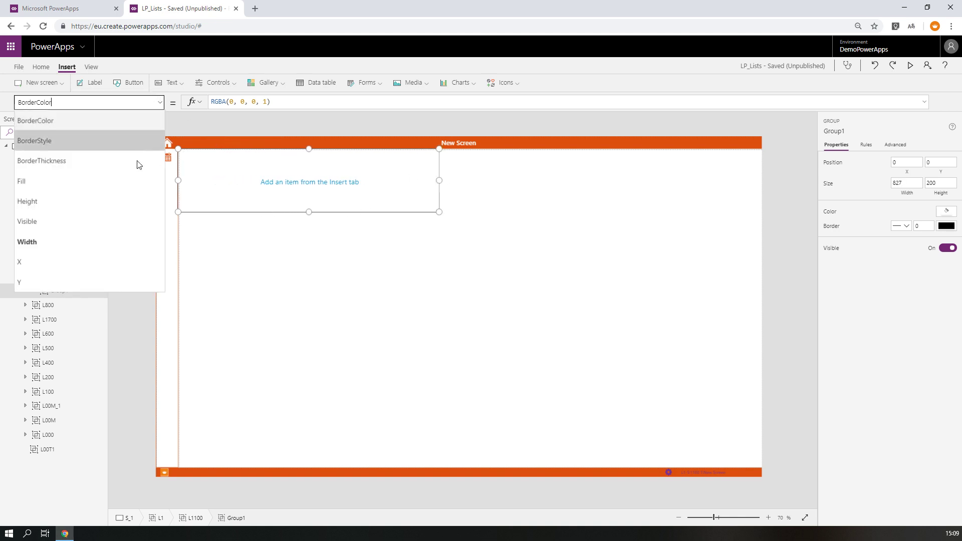
click(67, 202)
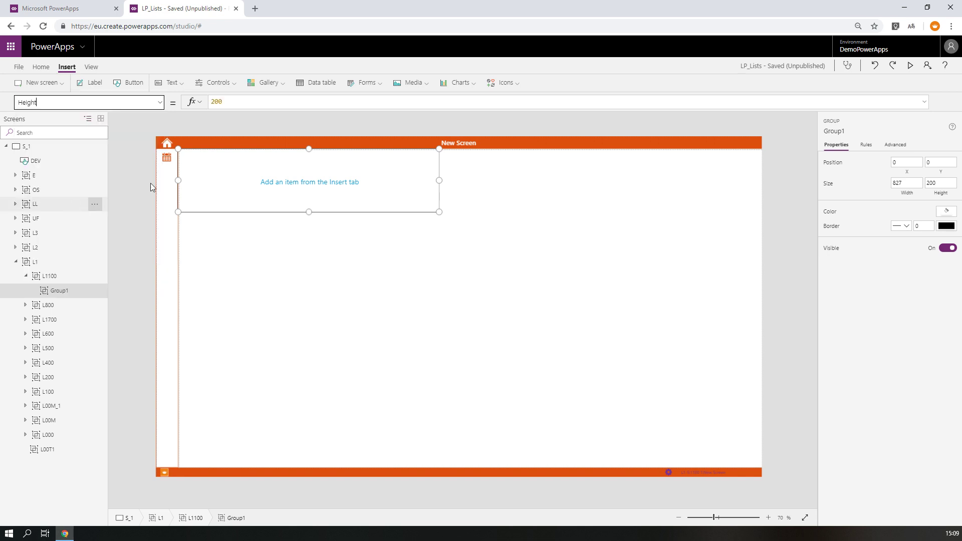
click(231, 105)
key(ctrl+a)
text(P)
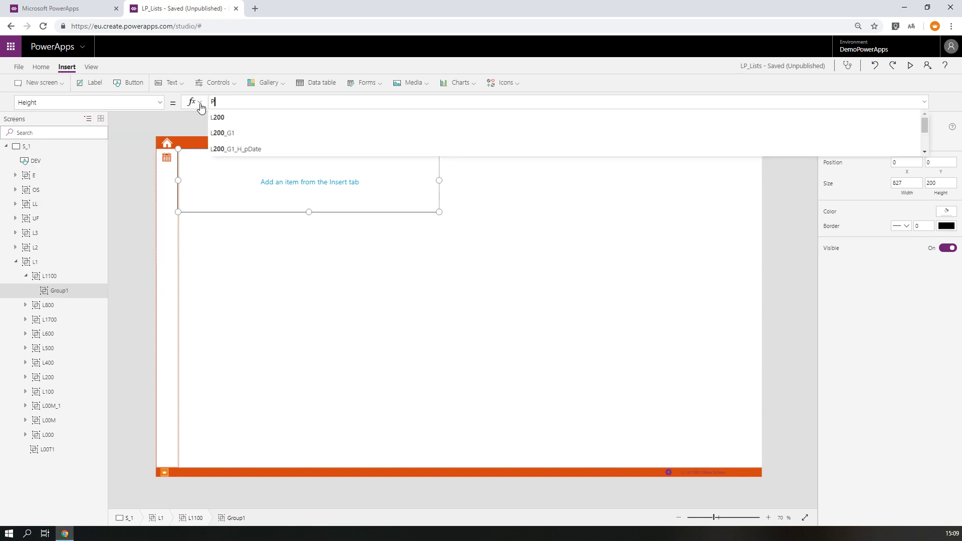
text(arent.Height)
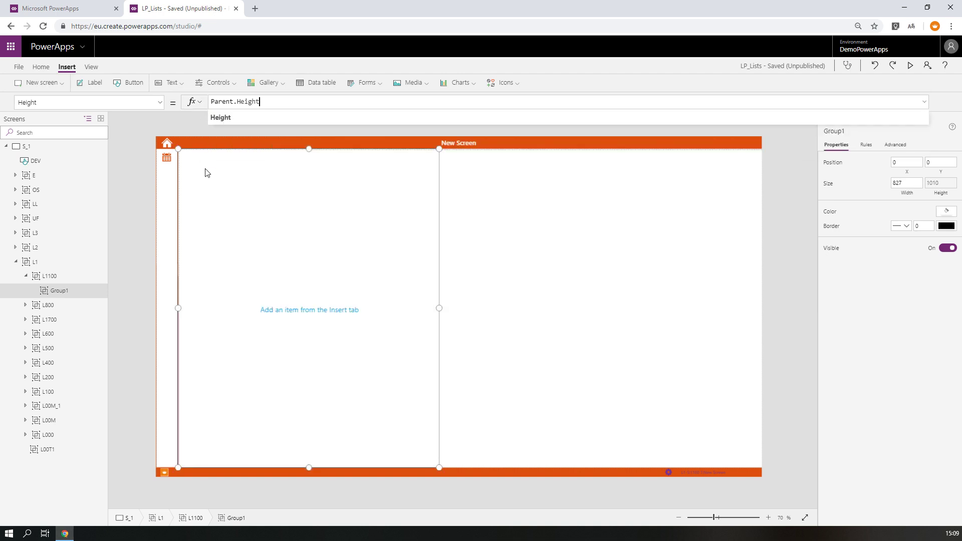
- Rename the group nested in L1100 as L1101 and select it
click(56, 280)
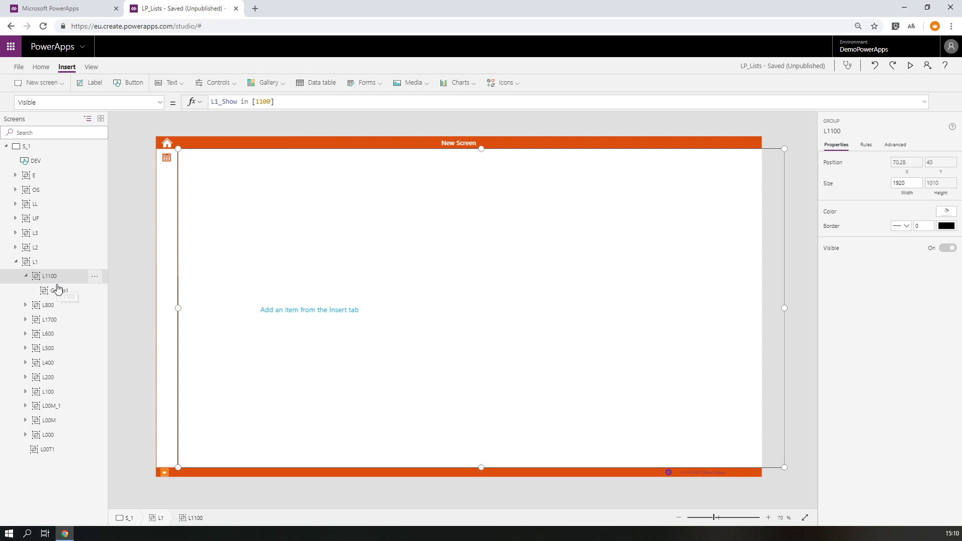
right_click(56, 291)
click(87, 343)
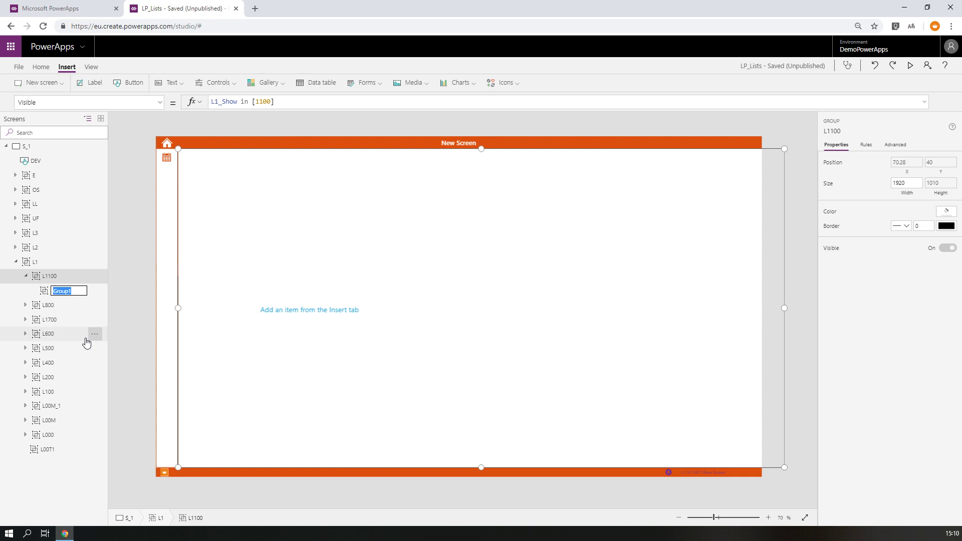
text(L1101)
key(Return)
click(59, 292)
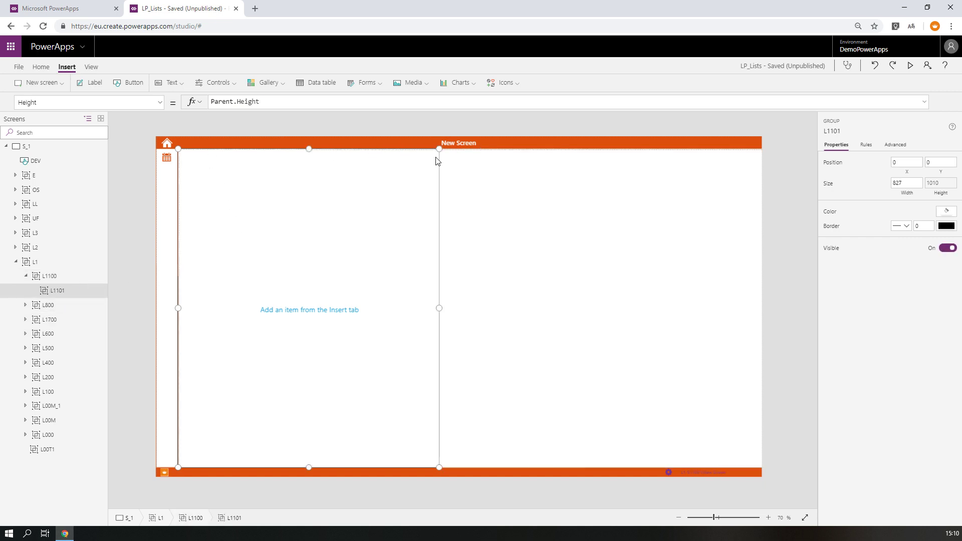
- Insert an experimental group inside L1101 and place it at X 0, Y 0
click(231, 84)
scroll(241, 226, down, 3)
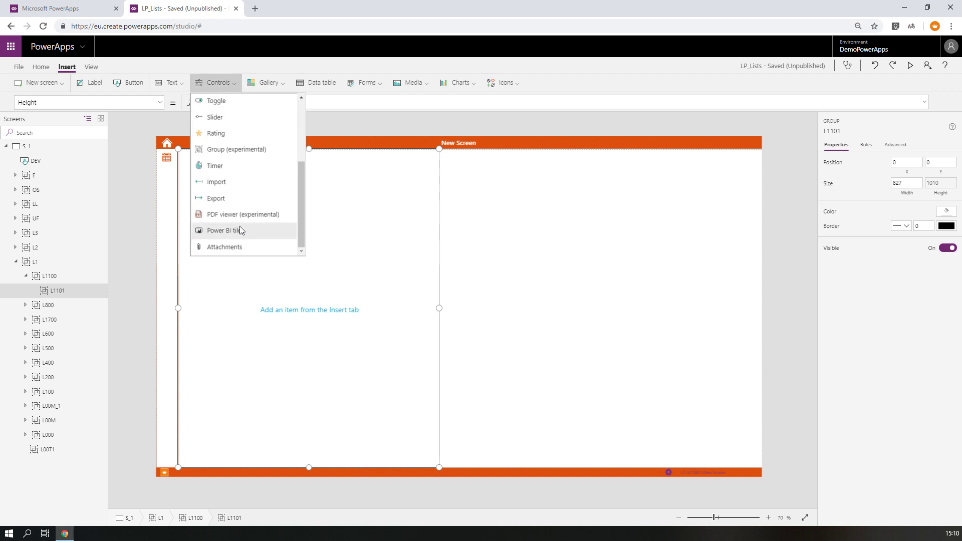
click(233, 159)
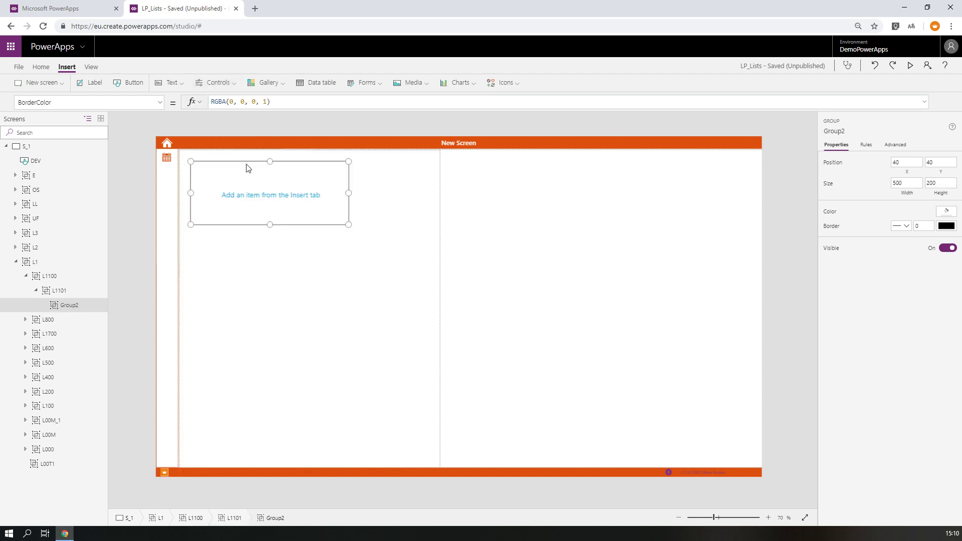
drag(244, 162, 223, 150)
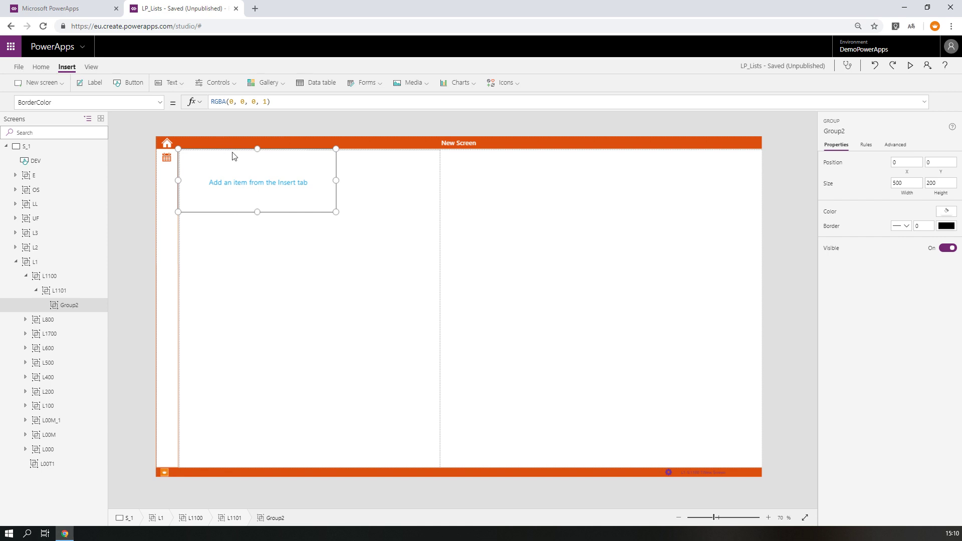
- Set the new group's height to 35 and its Width property to Parent.Width
click(944, 184)
text(35)
click(908, 183)
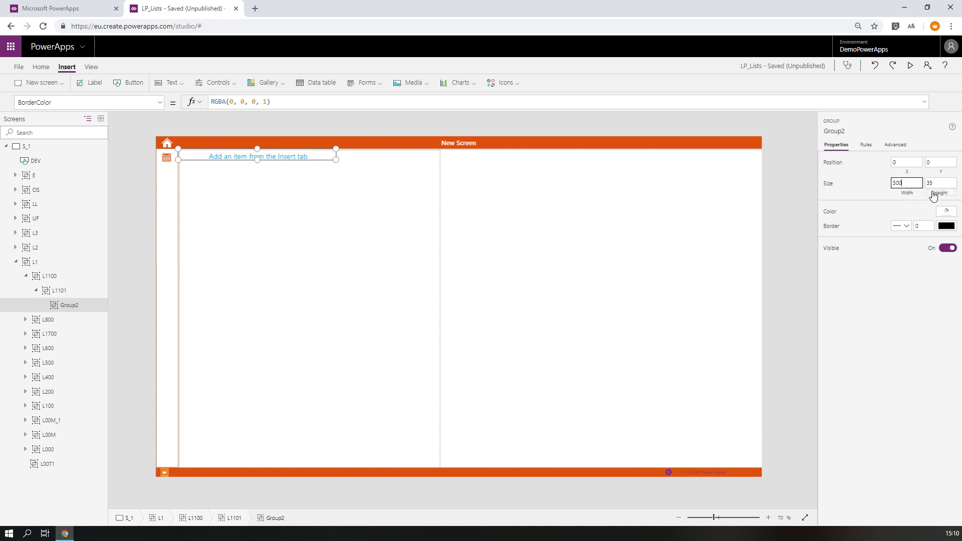
key(Return)
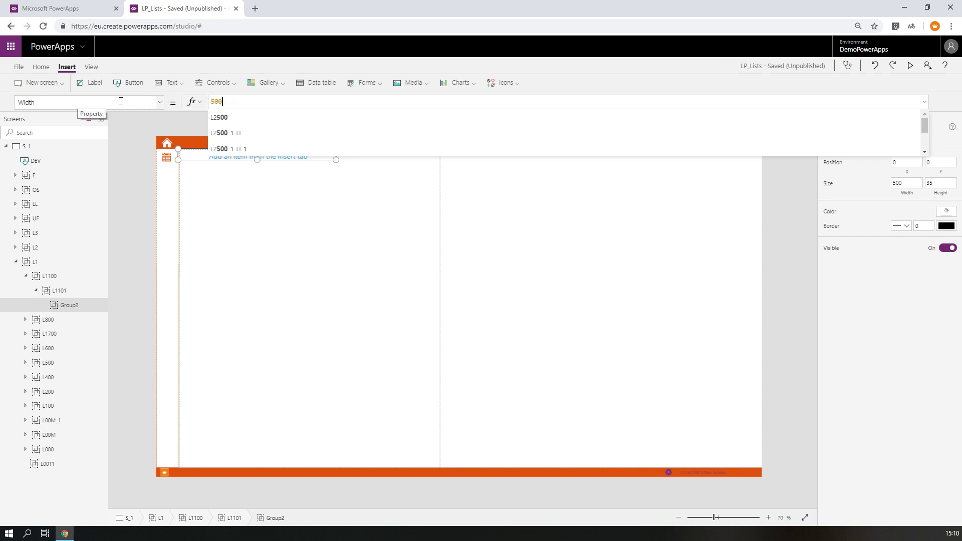
double_click(217, 102)
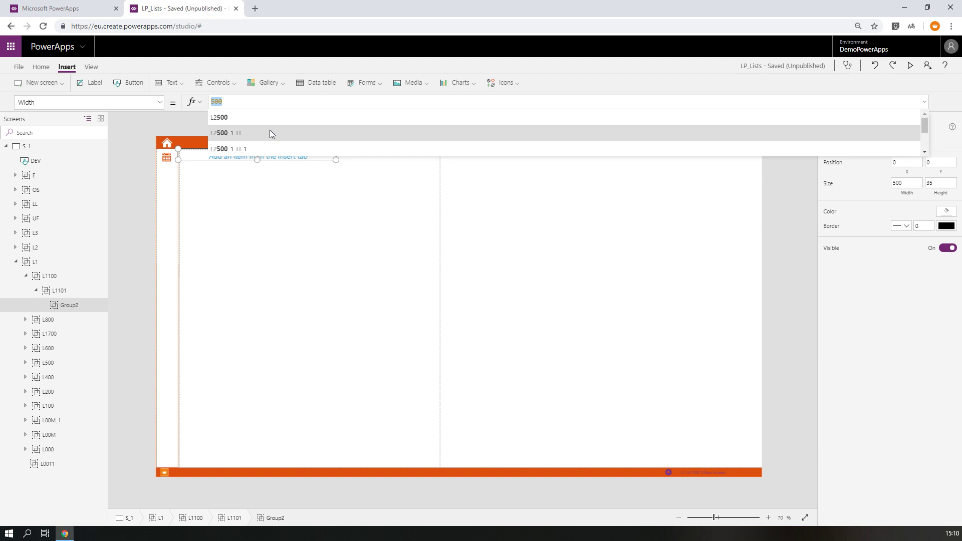
text(Parent)
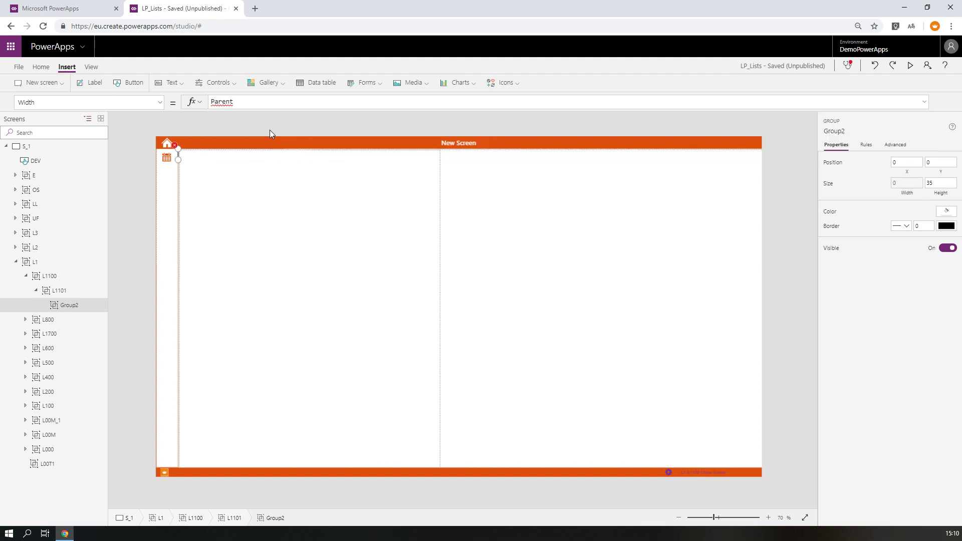
text(.Width)
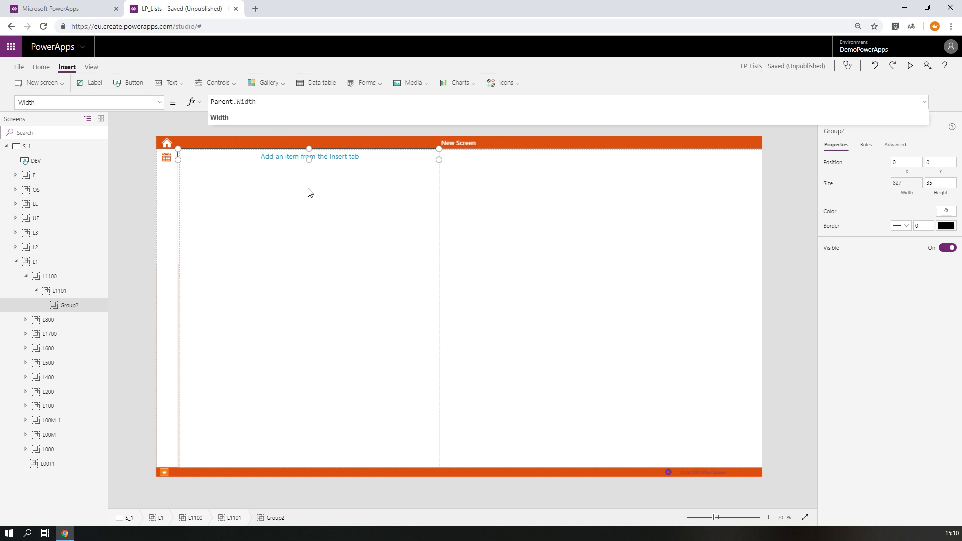
click(264, 189)
click(264, 159)
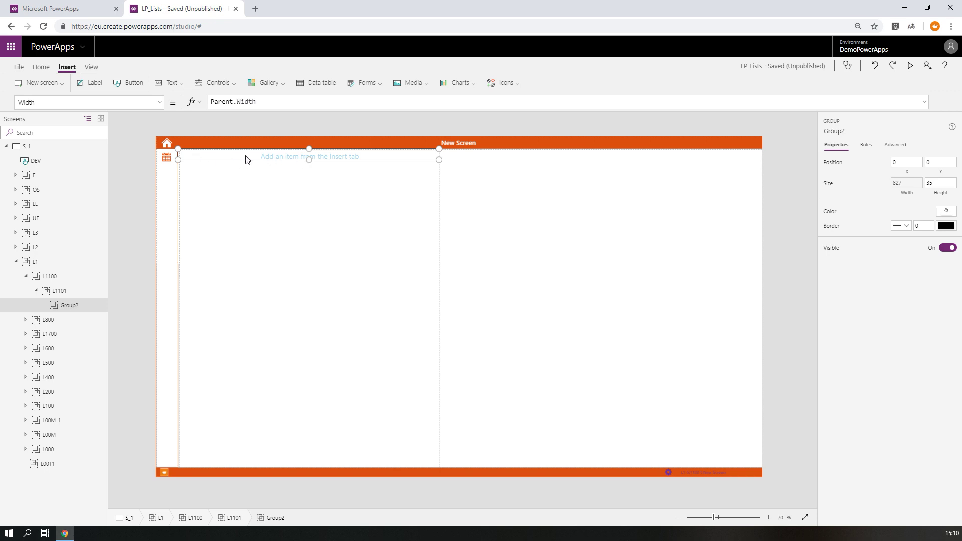
- Rename the group nested in L1101 as L1101_H
right_click(84, 306)
click(104, 359)
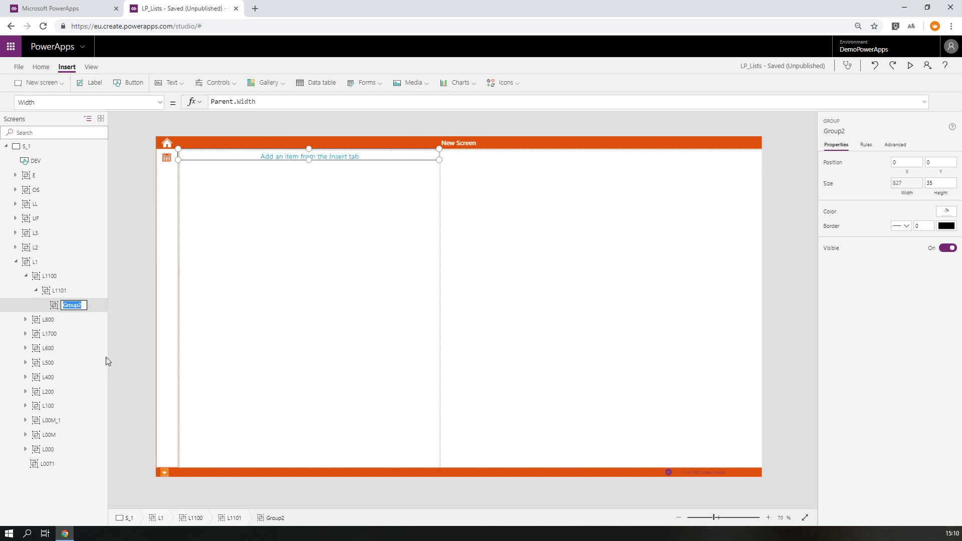
text(L1101_H)
click(318, 155)
- Copy the L1101_H group and paste the duplicate into L1101
click(56, 293)
click(58, 307)
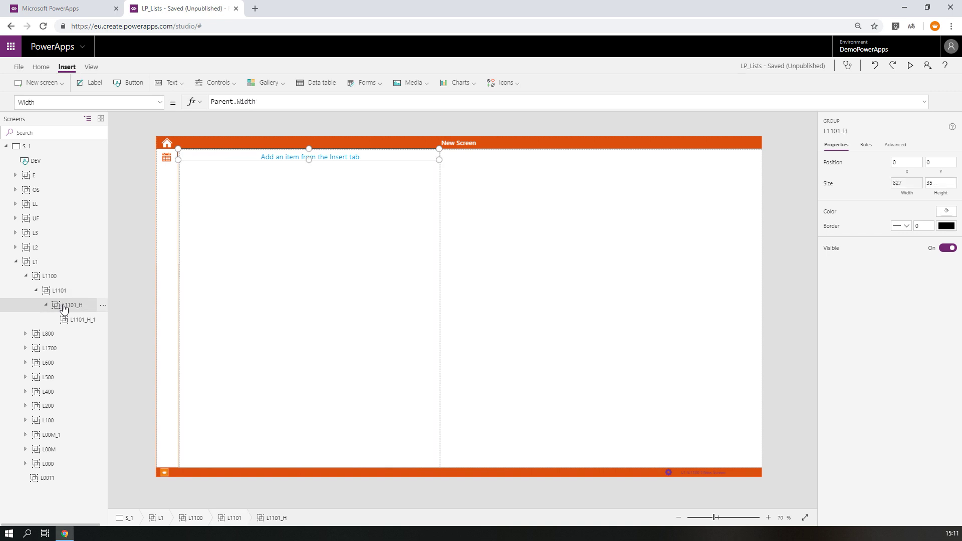
click(60, 296)
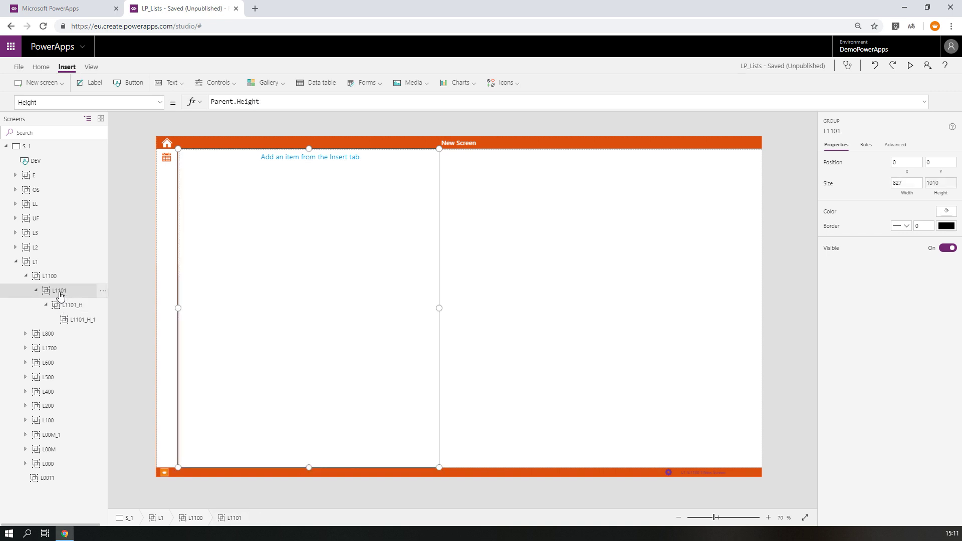
key(ctrl+v)
- Rename the pasted group directly under L1101 as L1101_F and send it to the back
right_click(82, 306)
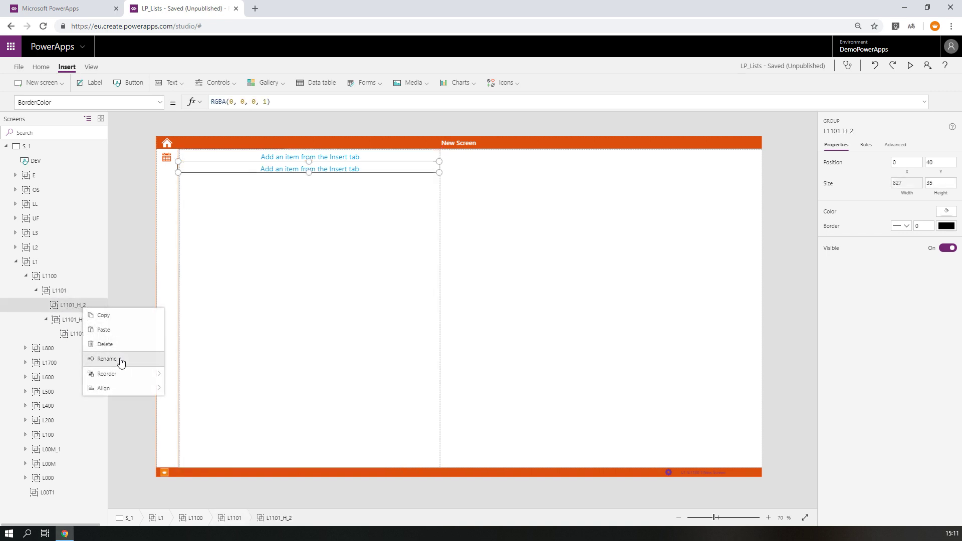
click(107, 359)
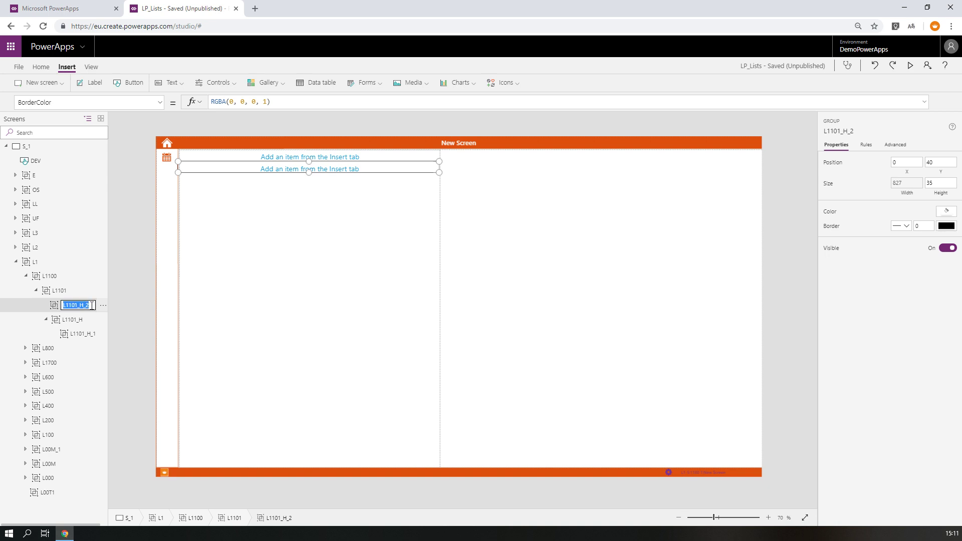
click(92, 306)
right_click(93, 309)
mouse_move(134, 375)
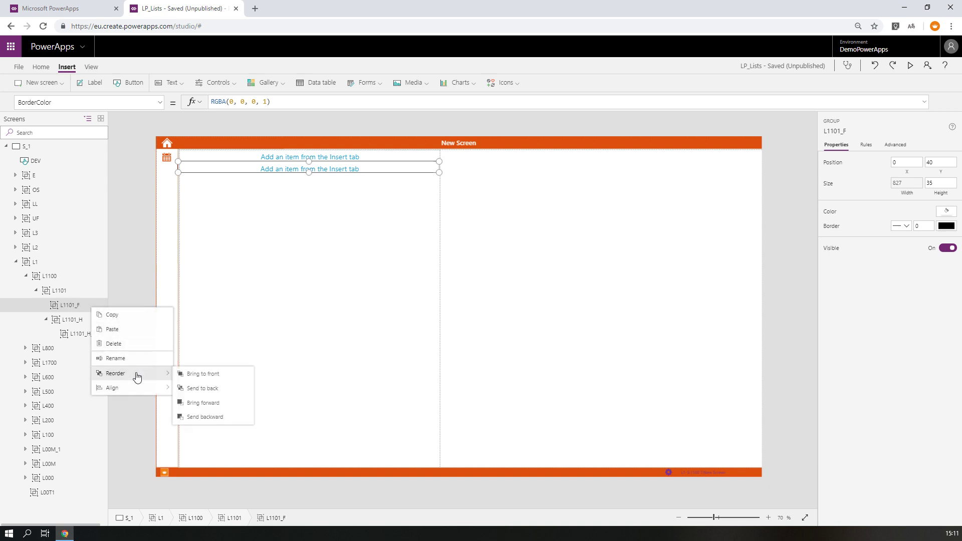
click(209, 389)
- Delete the stray L1101_H_1 group nested inside L1101_H
click(86, 321)
right_click(87, 322)
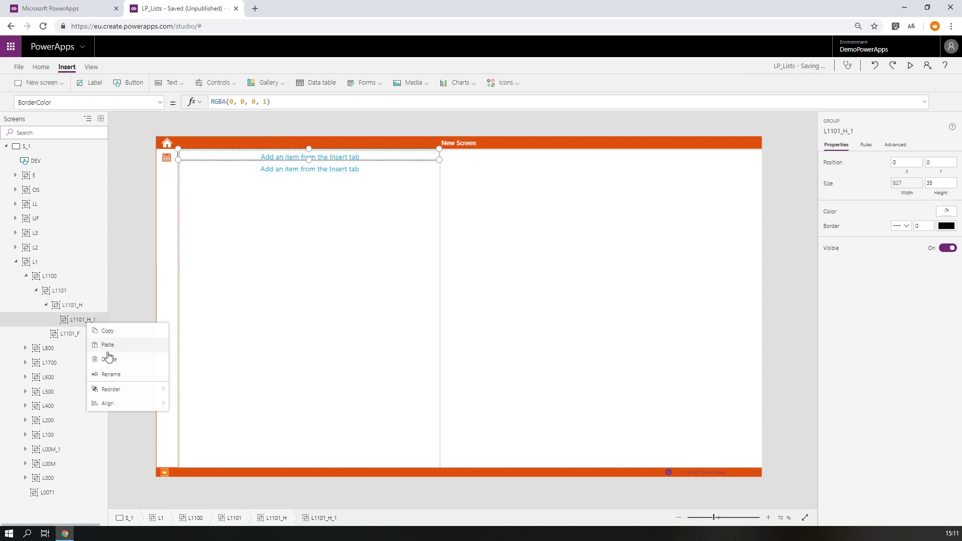
click(109, 359)
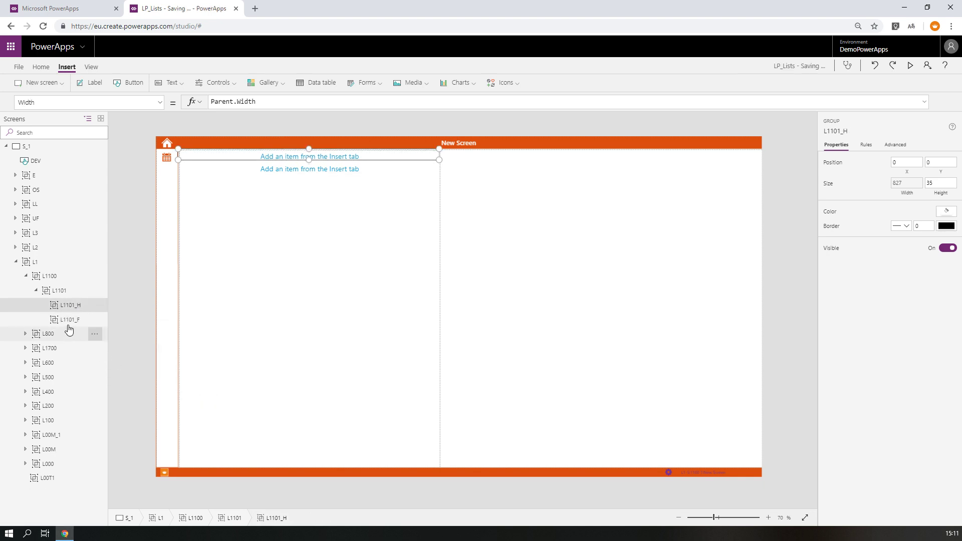
click(59, 291)
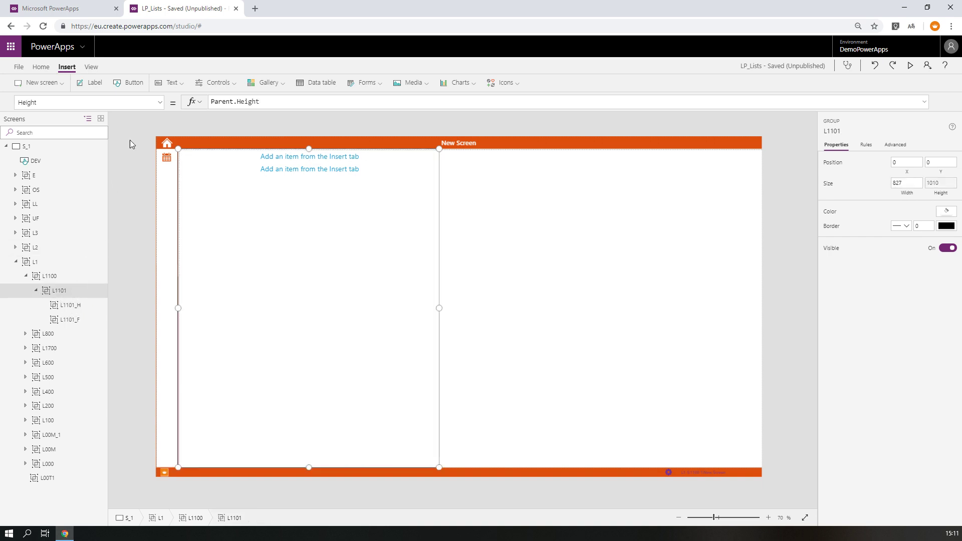
click(95, 83)
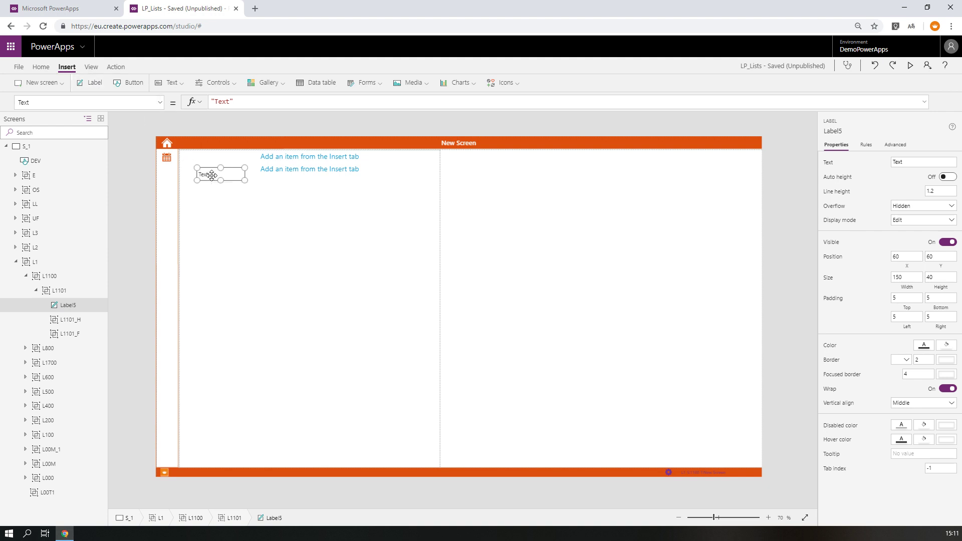
key(Delete)
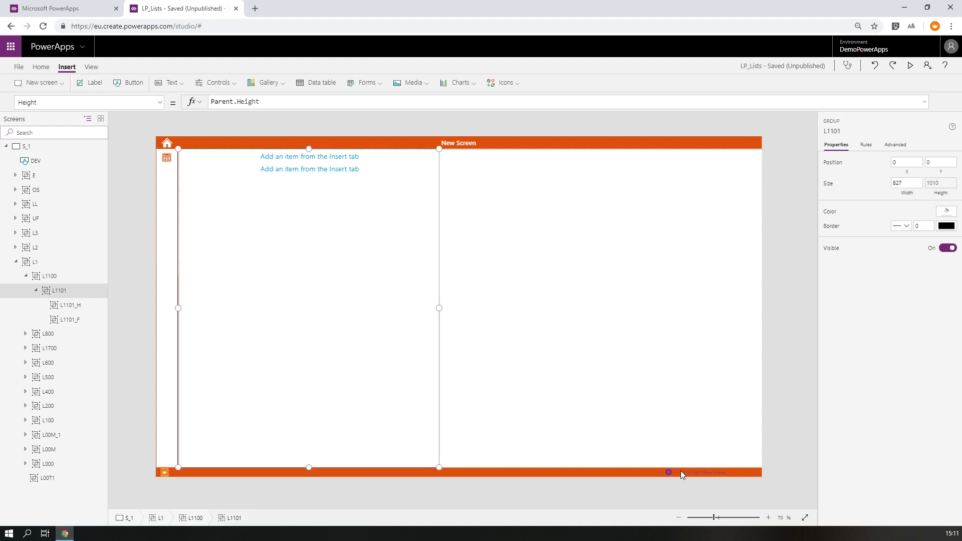
- Copy the TGalleryHeader button from the app's Design settings into L1101 and place it at X 0, Y 0
alt+click(668, 472)
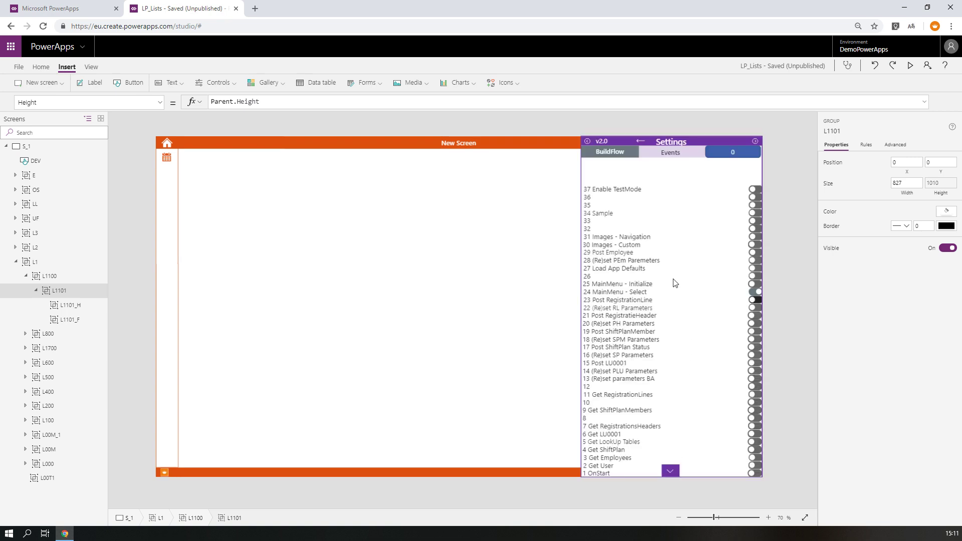
alt+click(748, 150)
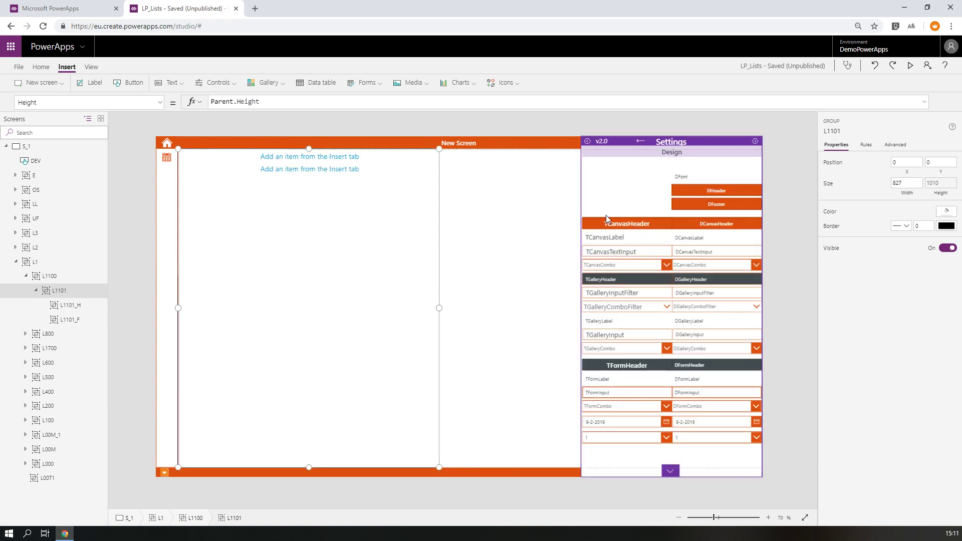
click(621, 281)
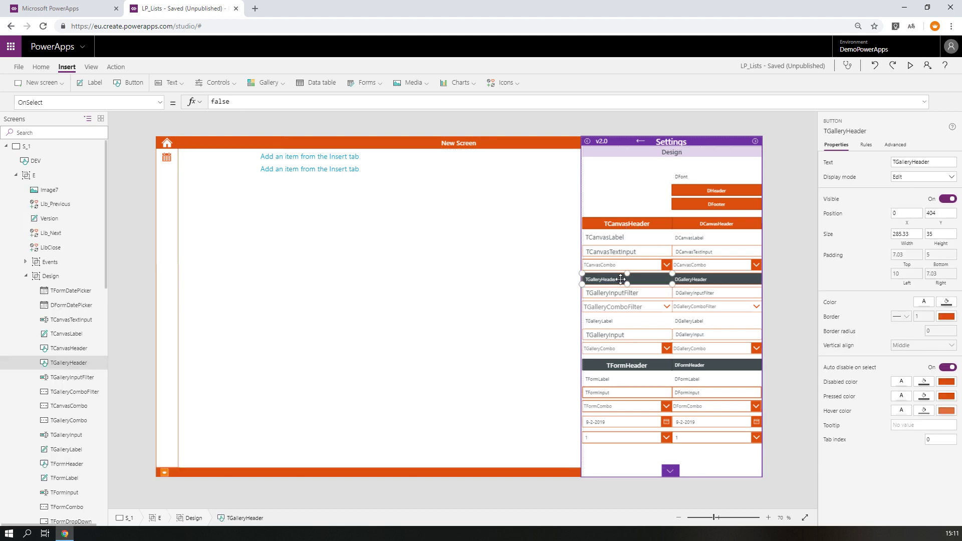
click(266, 214)
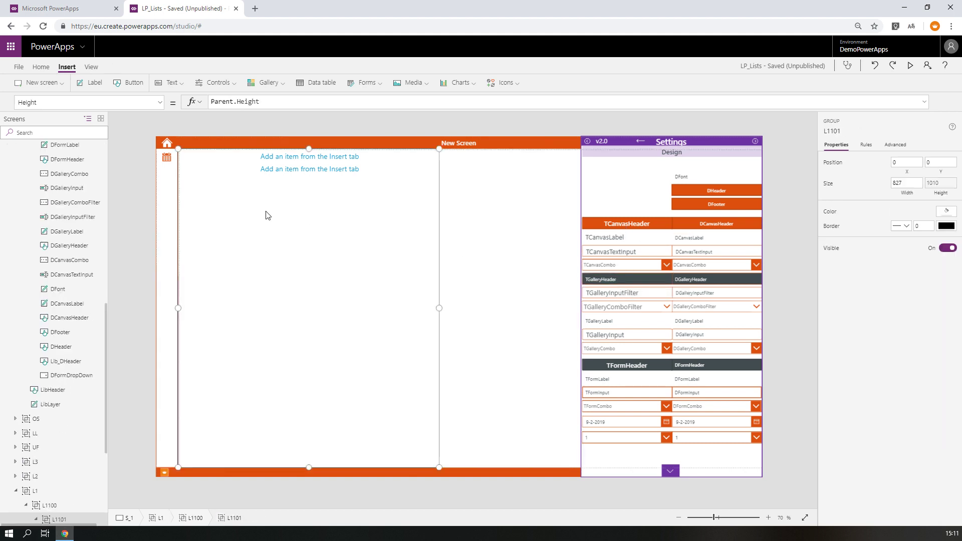
key(ctrl+v)
drag(238, 172, 204, 145)
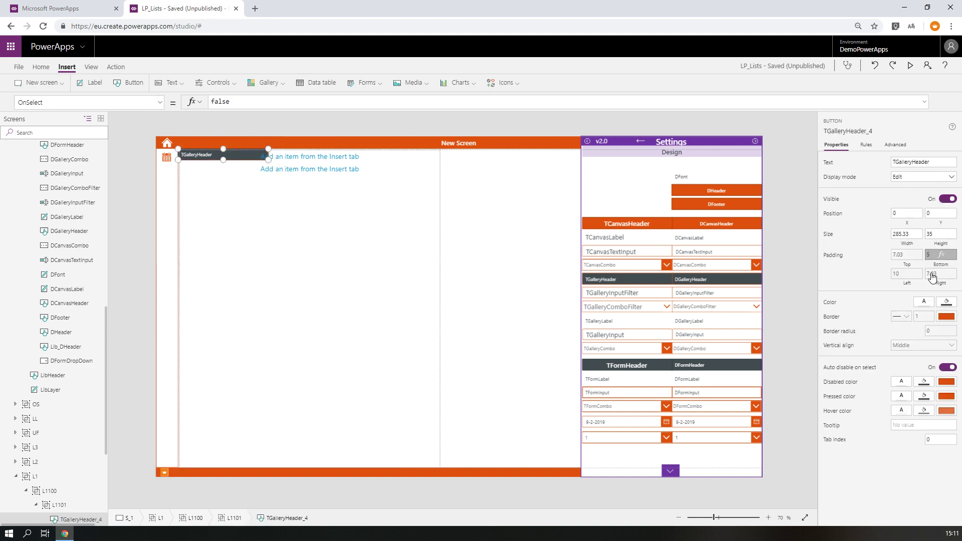
- Set the Width property of the pasted gallery header button to Parent.Width
click(943, 241)
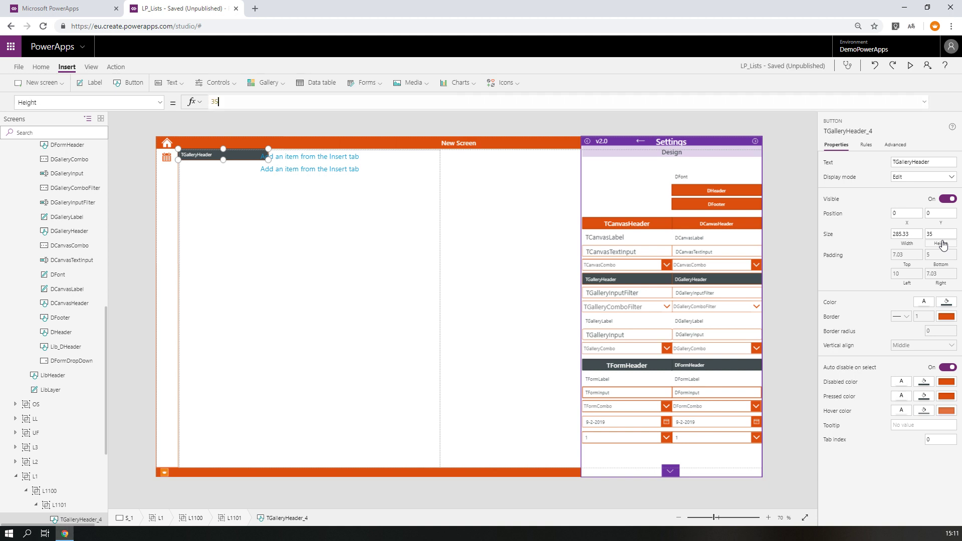
click(916, 241)
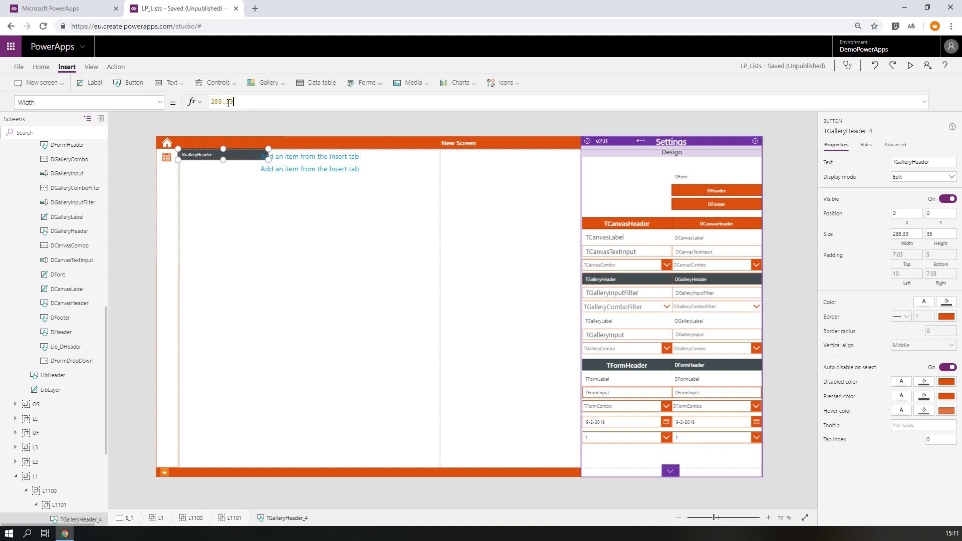
key(ctrl+a)
text(Pae)
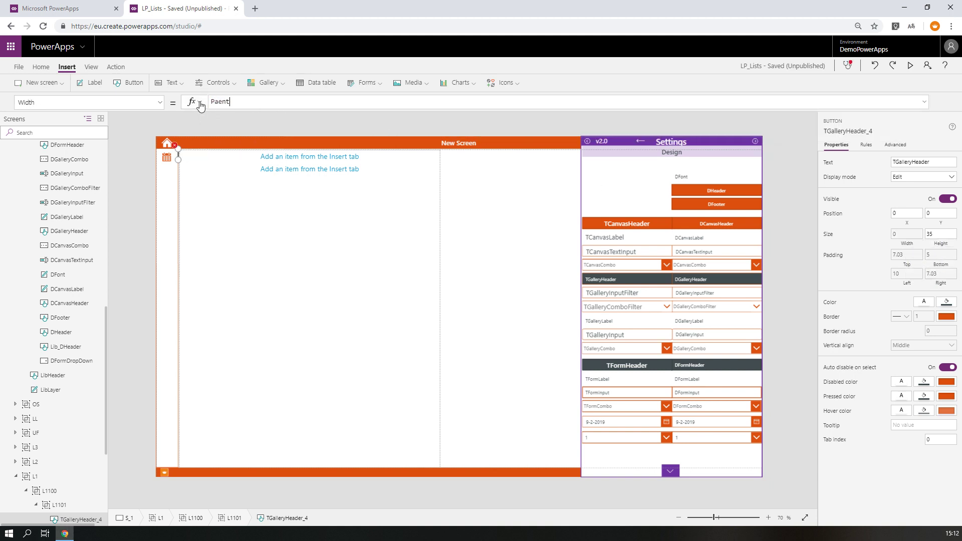
text(rent.Width)
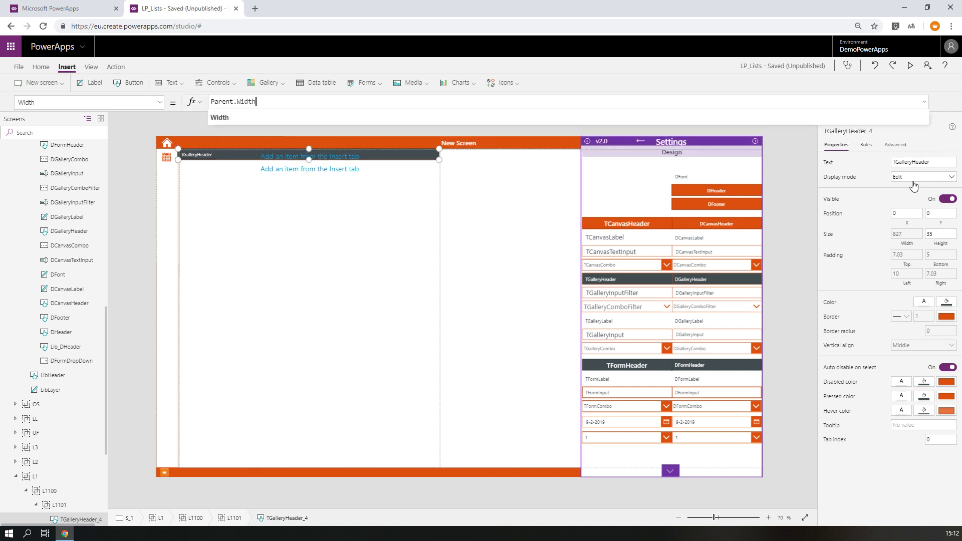
- Center the text of the pasted header button and change it to ListName
click(41, 67)
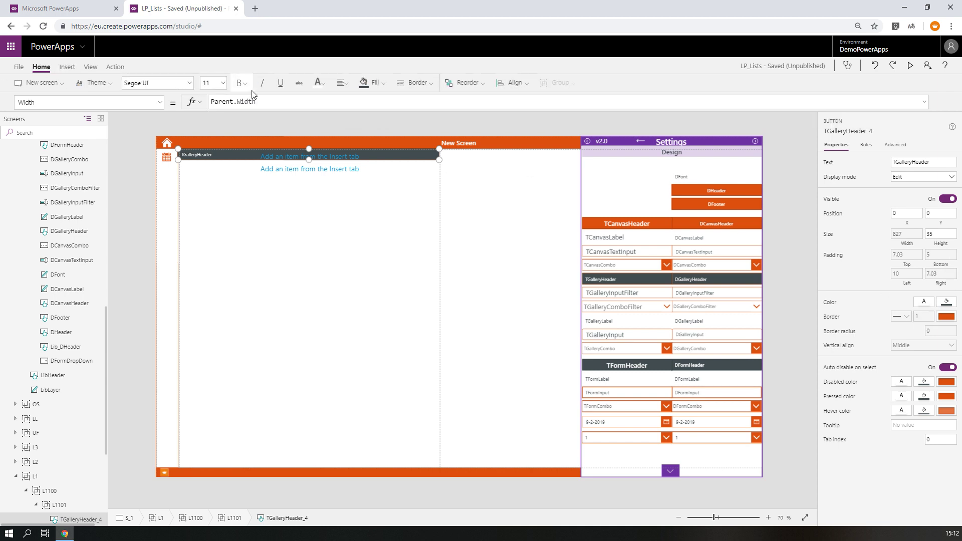
click(342, 83)
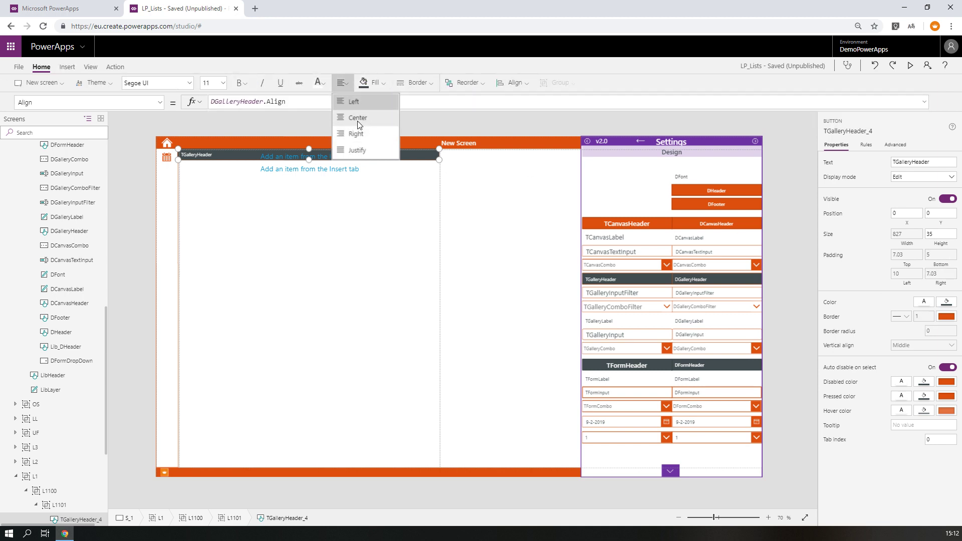
click(351, 119)
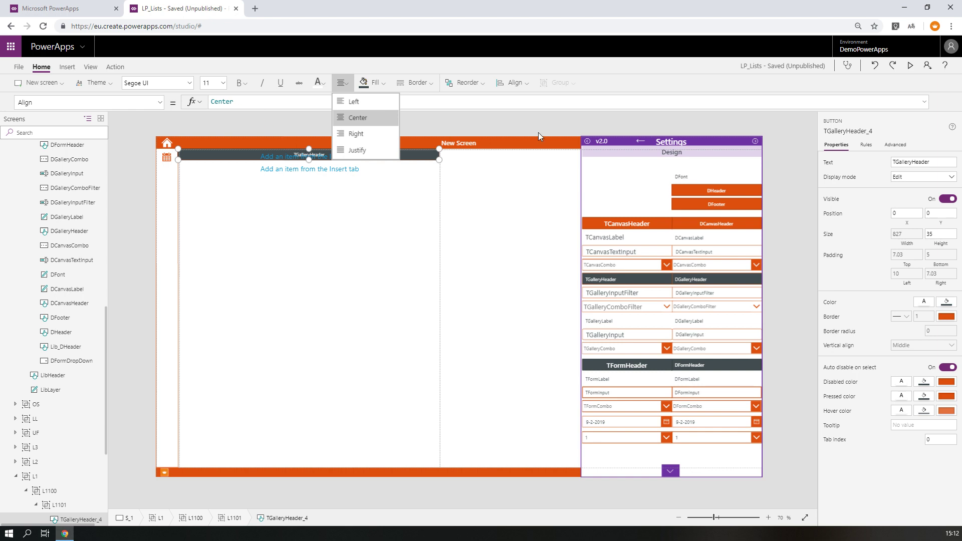
drag(942, 164, 872, 166)
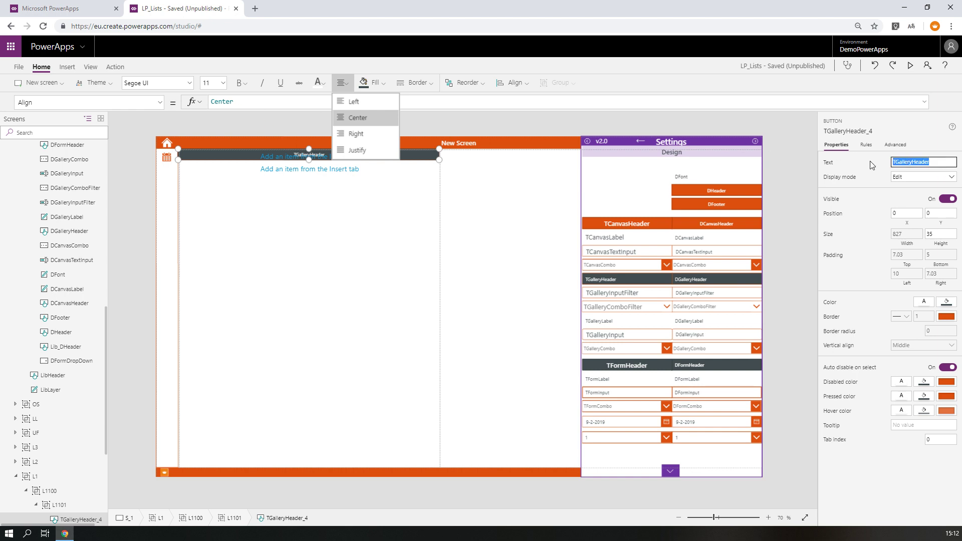
text(ListName)
click(362, 228)
click(314, 158)
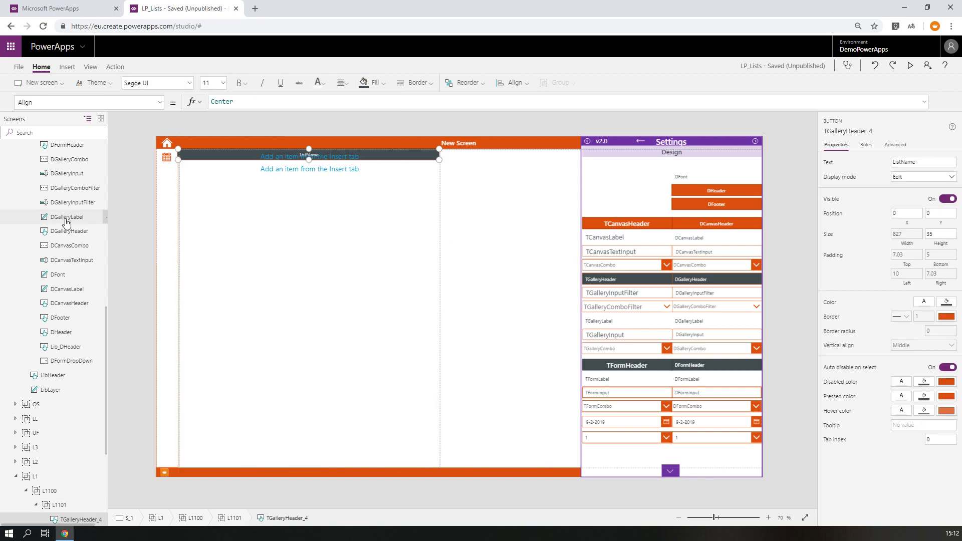
- Rename the ListName header button in L1101 as L1101_T
scroll(67, 451, down, 3)
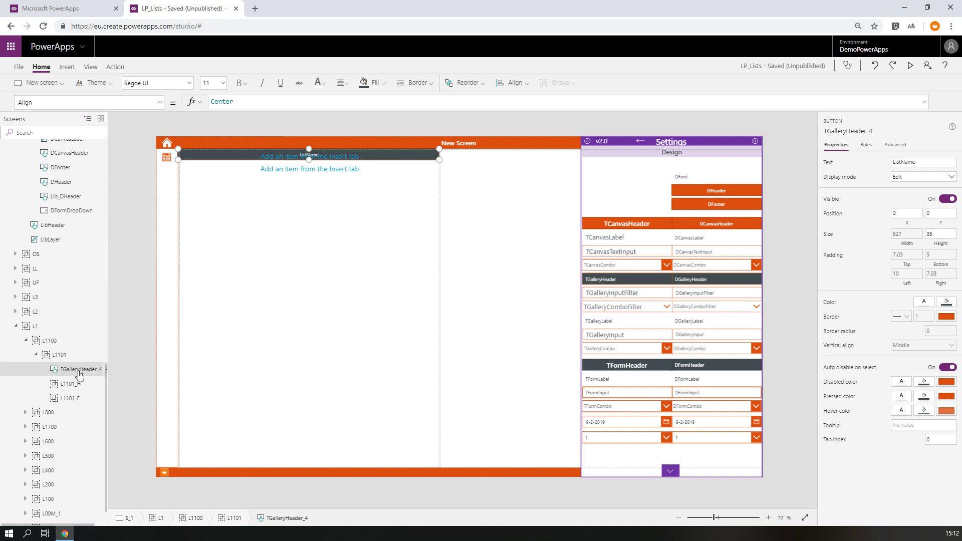
right_click(79, 374)
click(108, 426)
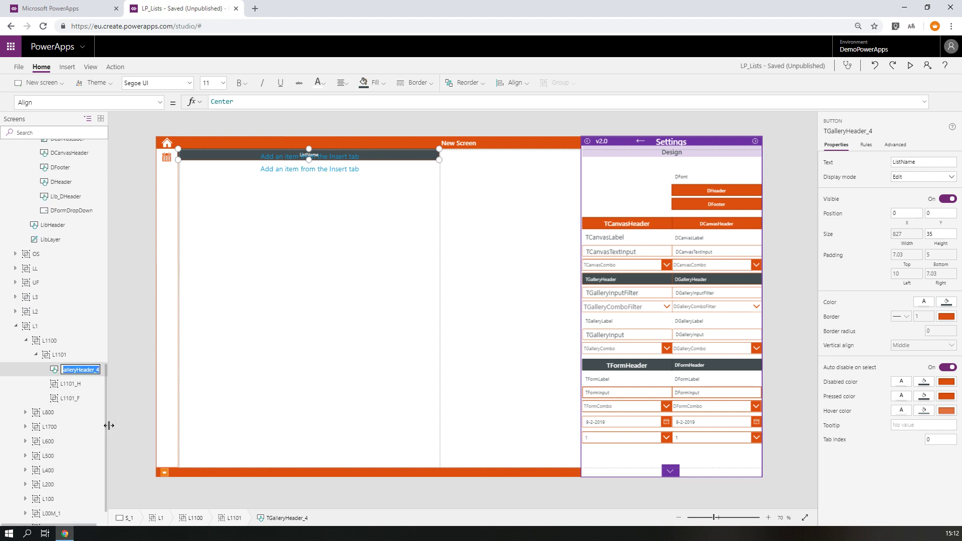
text(L1101_T)
key(Return)
- Move the L1101_H group directly below the ListName header, to X 0, Y 35
click(72, 384)
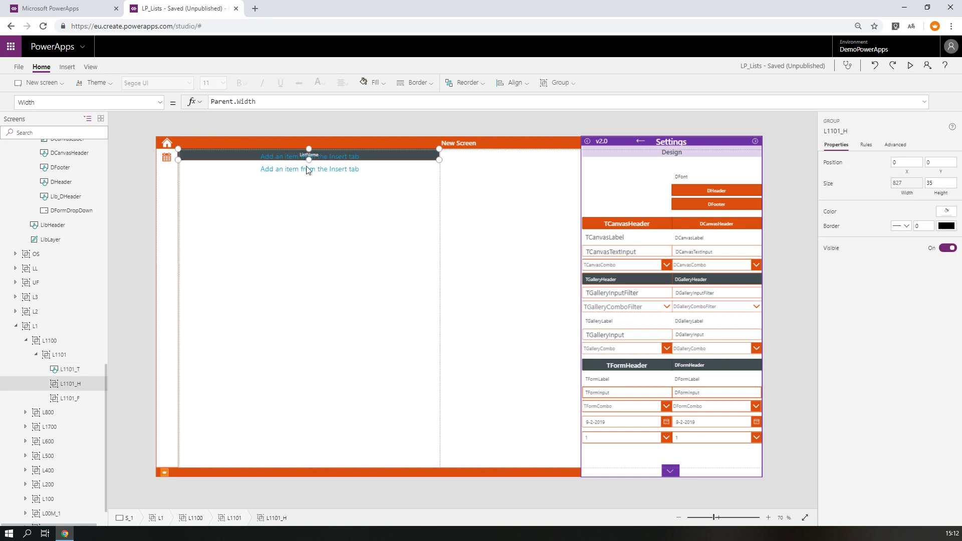
mouse_move(305, 161)
mouse_down()
mouse_move(308, 182)
mouse_move(305, 174)
mouse_up()
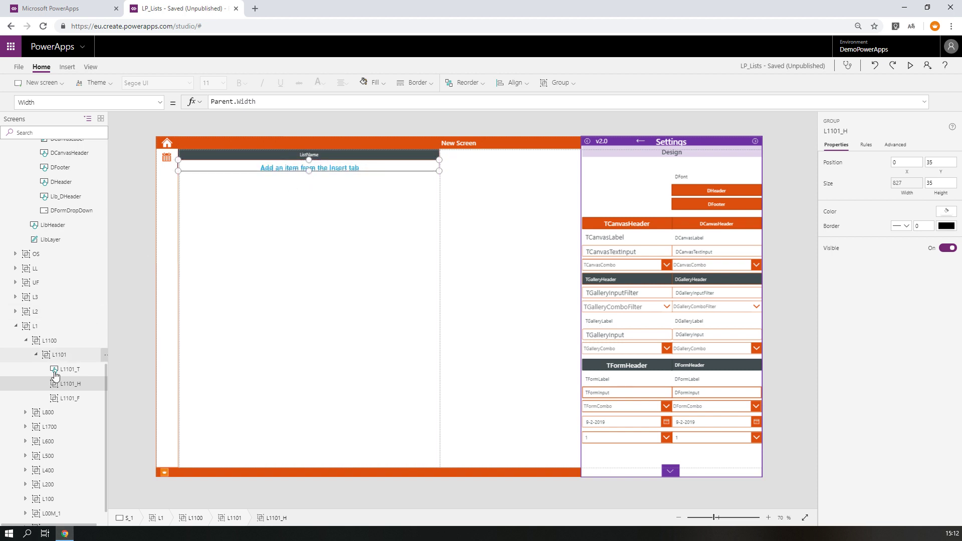
- Move the L1101_F group directly below the L1101_H group, to X 0, Y 70
click(69, 398)
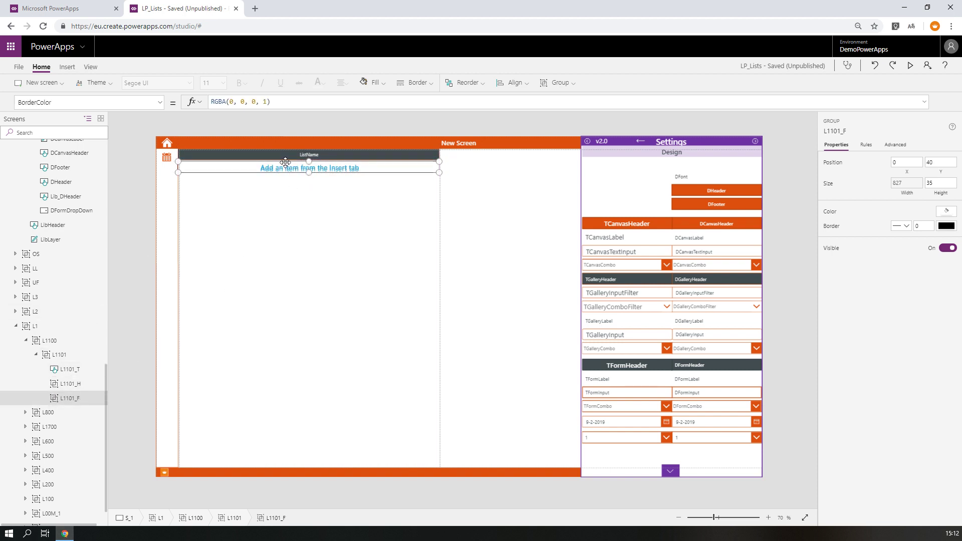
drag(288, 167, 288, 176)
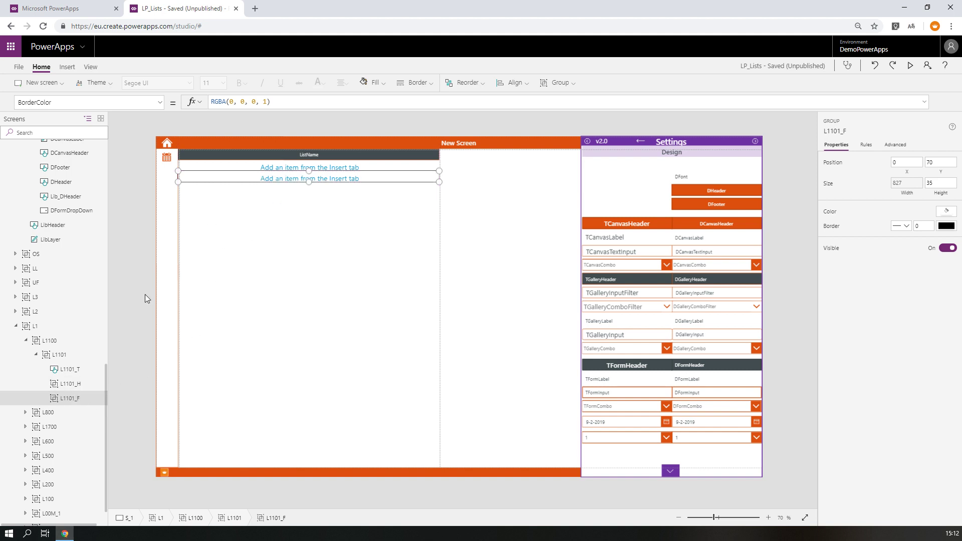
- Set the BorderColor property of both the L1101_H and L1101_F groups to Header.Fill
click(70, 387)
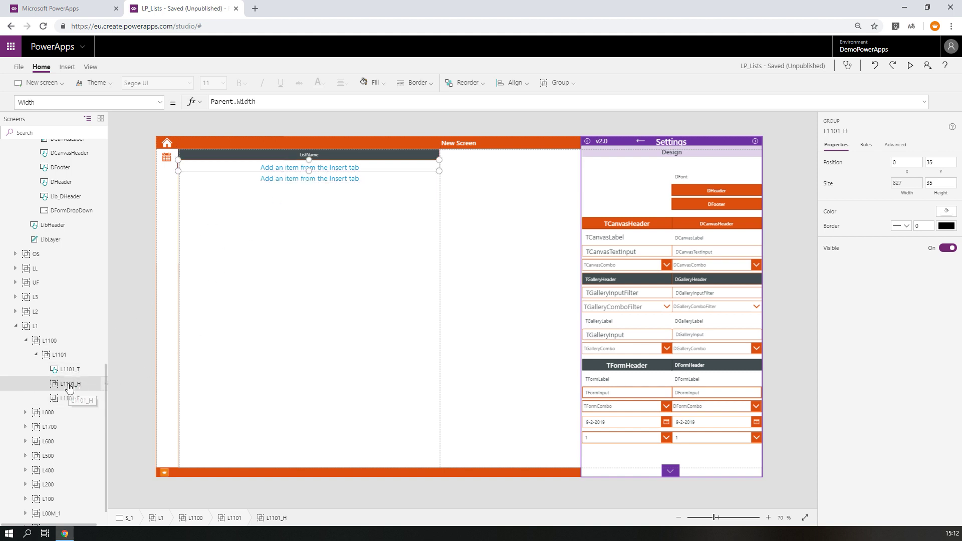
ctrl+click(70, 398)
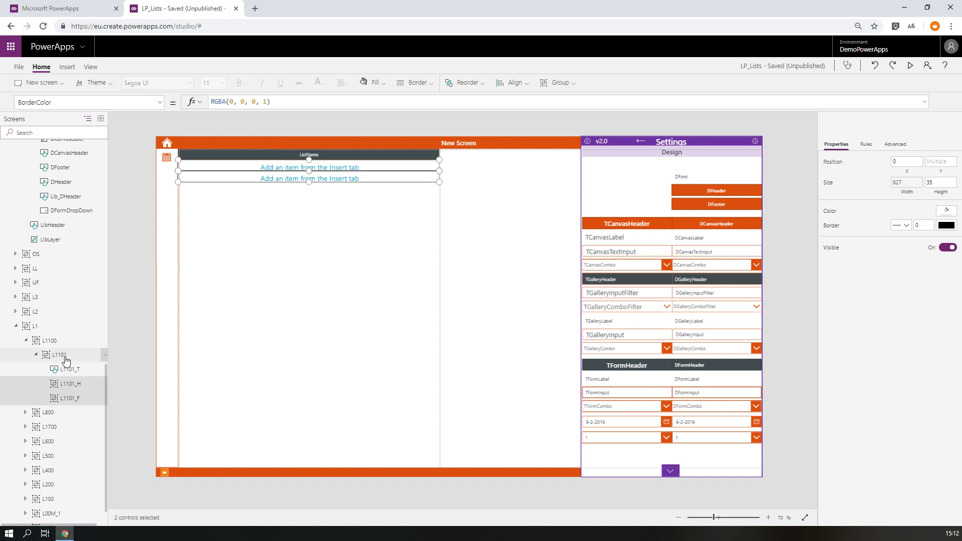
click(159, 103)
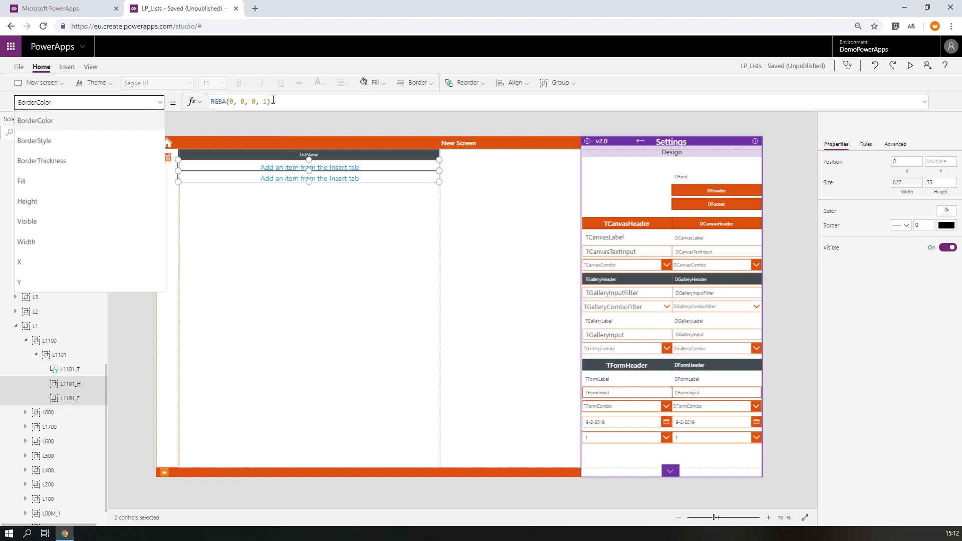
click(192, 104)
text(Hea)
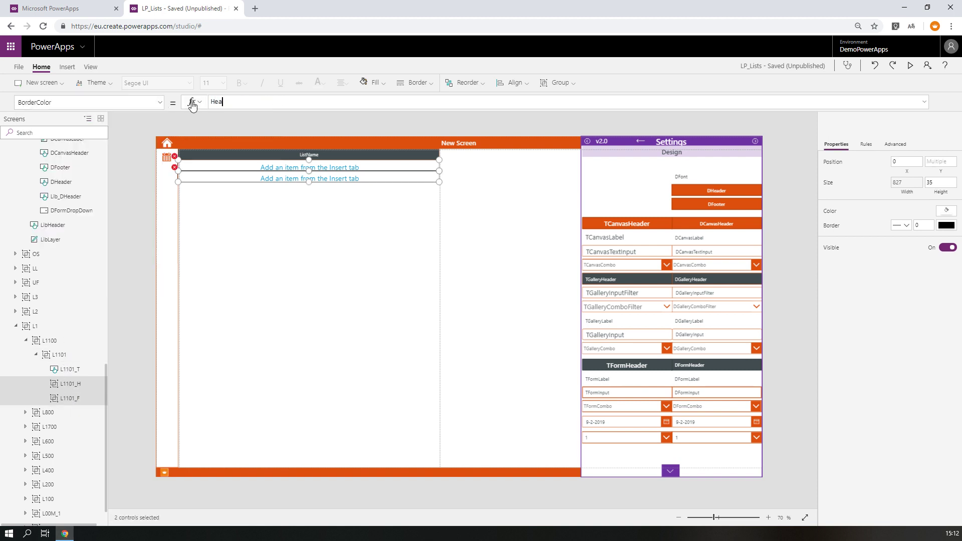
text(der.Fi)
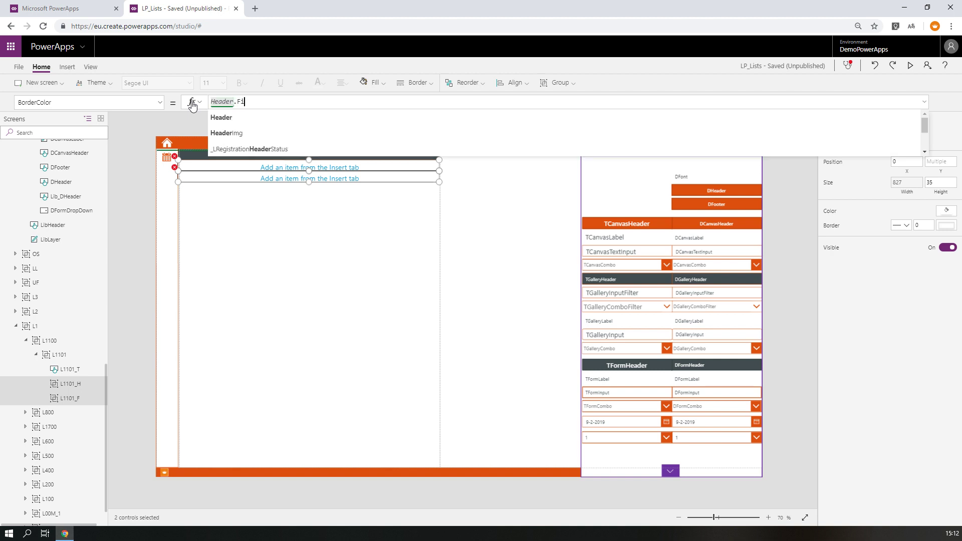
text(ll)
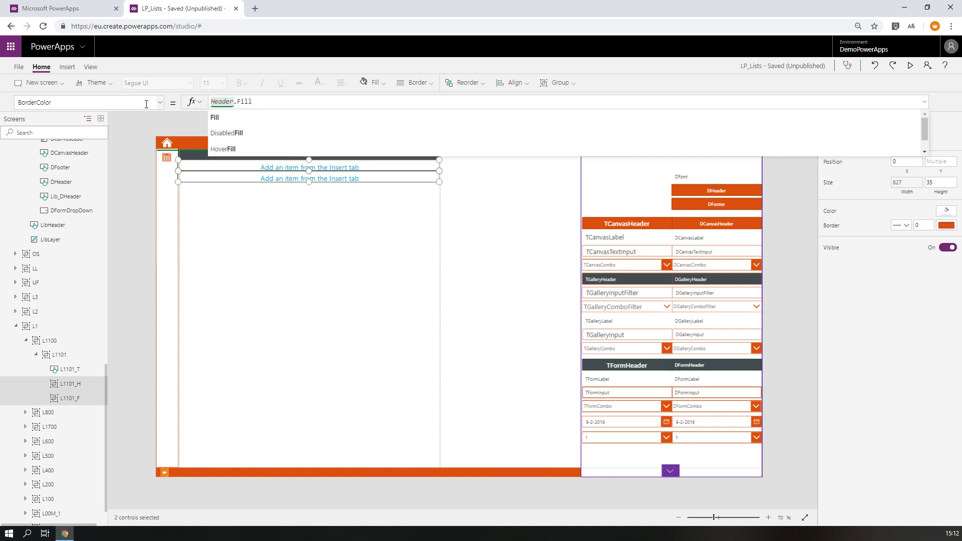
- Set the BorderThickness of the L1101_H and L1101_F groups to 1
click(146, 104)
click(72, 160)
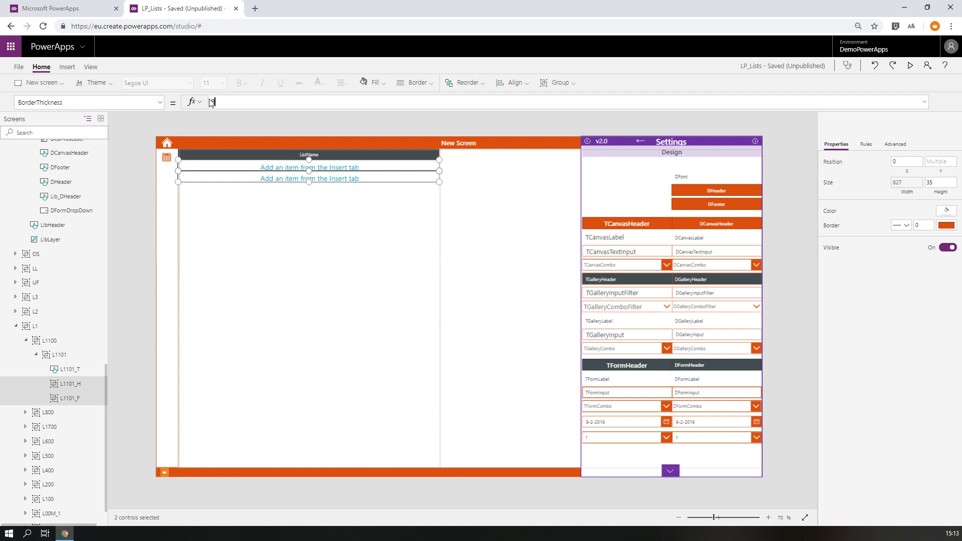
text(1)
click(160, 102)
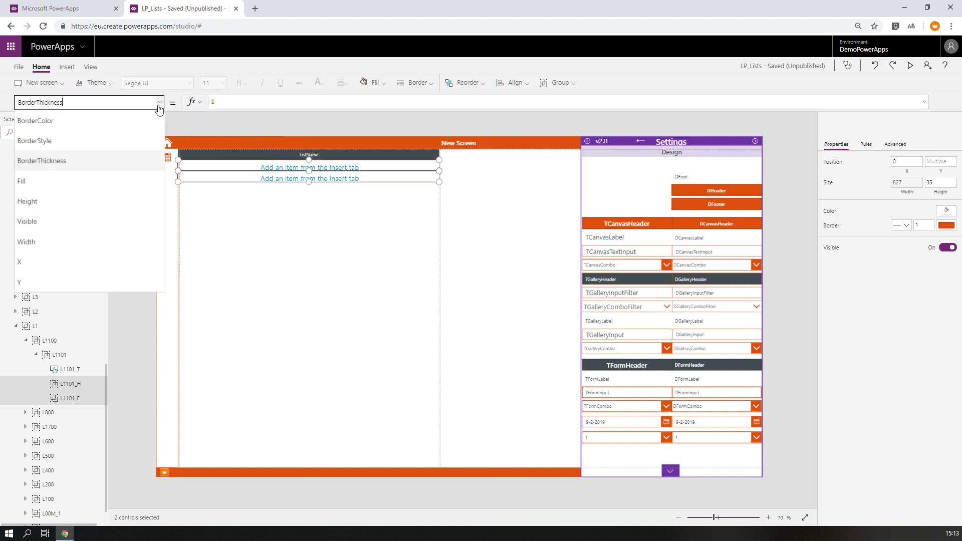
click(90, 142)
- Set the BorderColor property of the parent group L1101 to Header.Fill
click(329, 263)
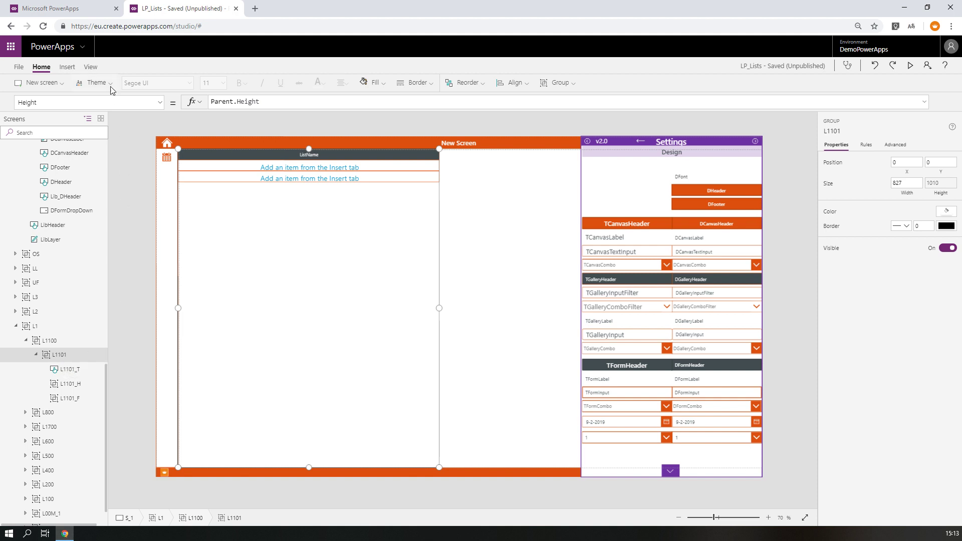
click(160, 102)
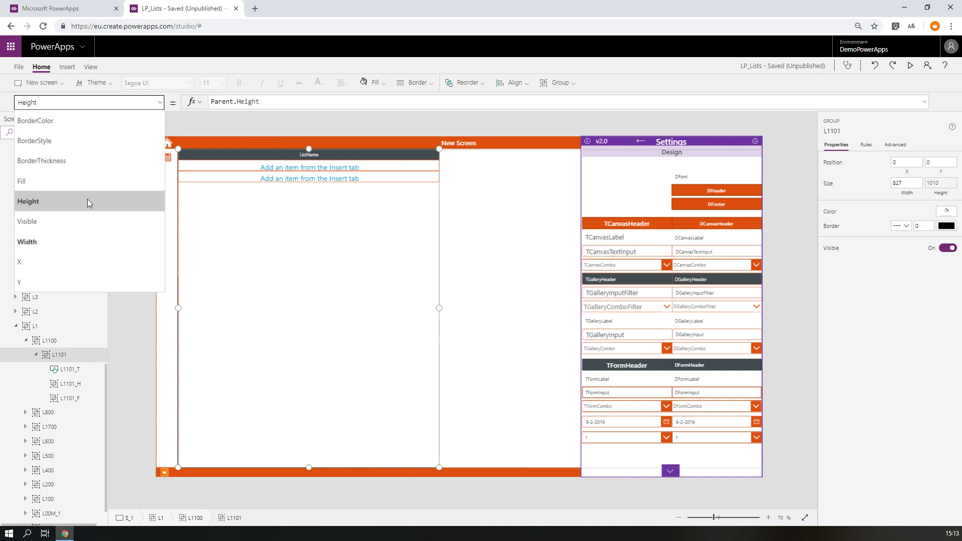
click(35, 120)
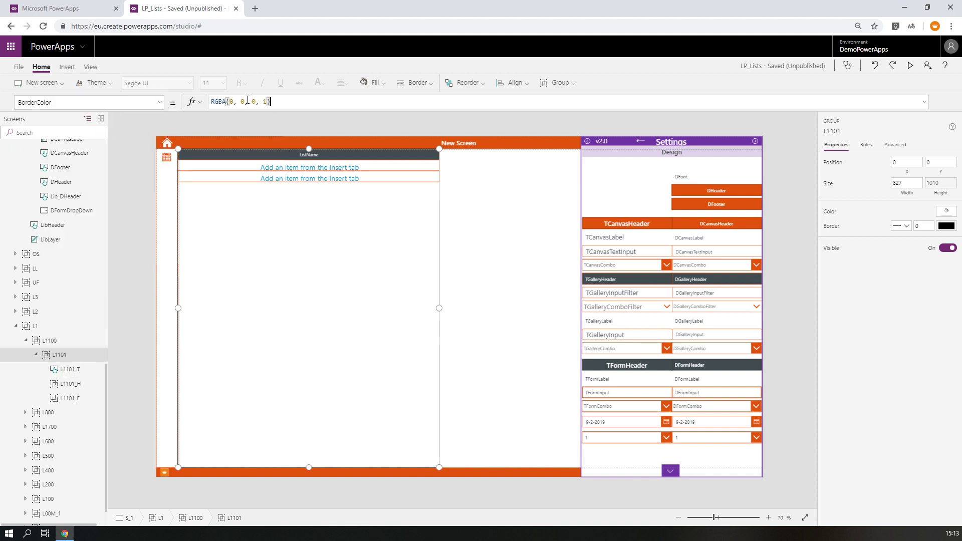
drag(270, 102, 210, 102)
text(Head)
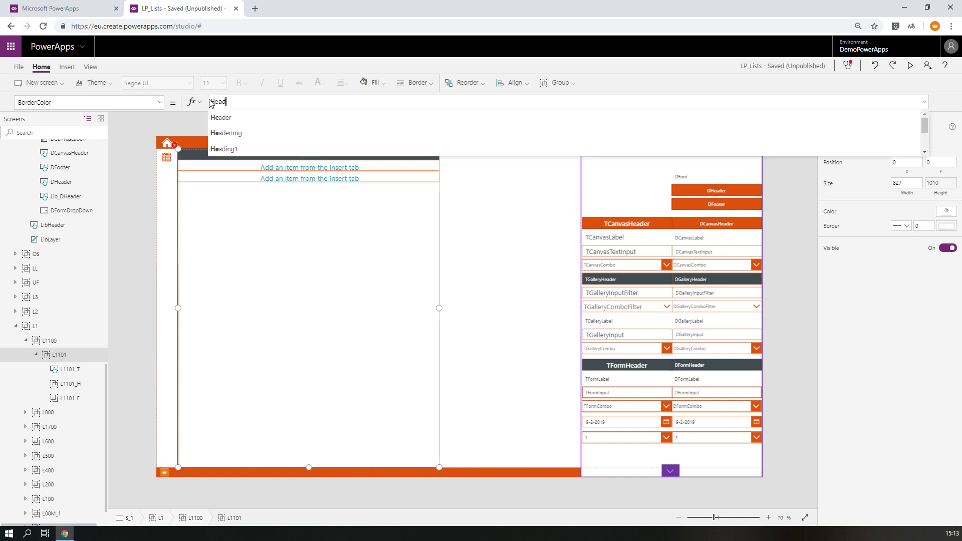
text(er.Fill)
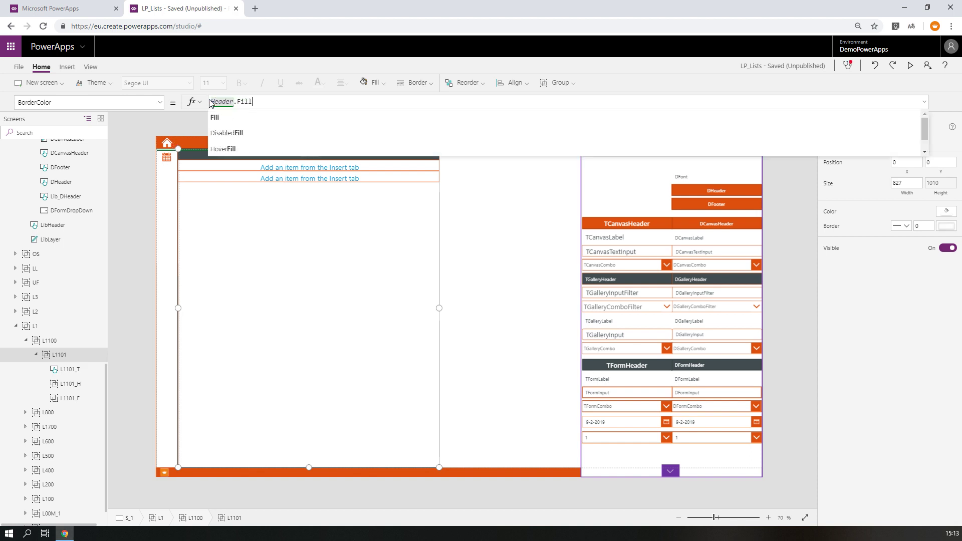
- Set the BorderThickness of the L1101 group to 1
click(160, 103)
click(125, 140)
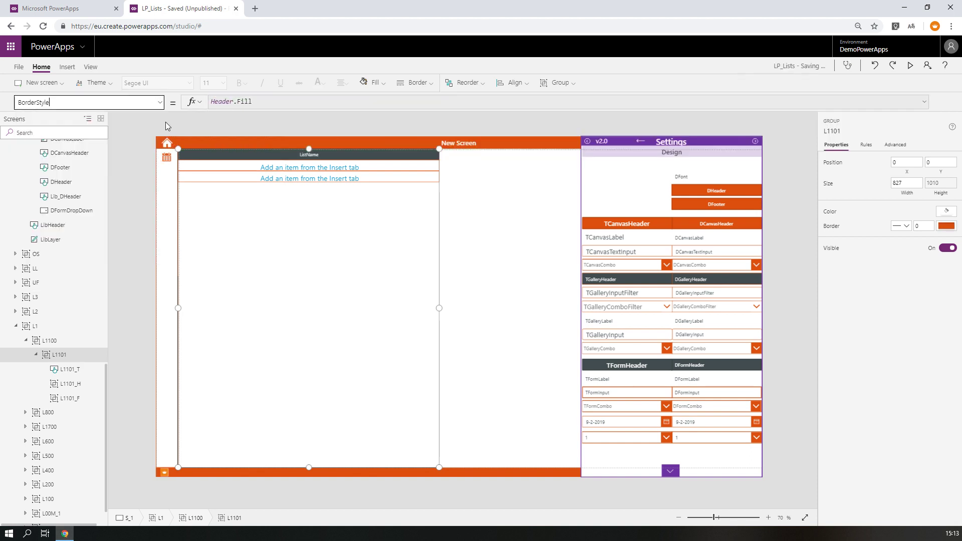
click(160, 102)
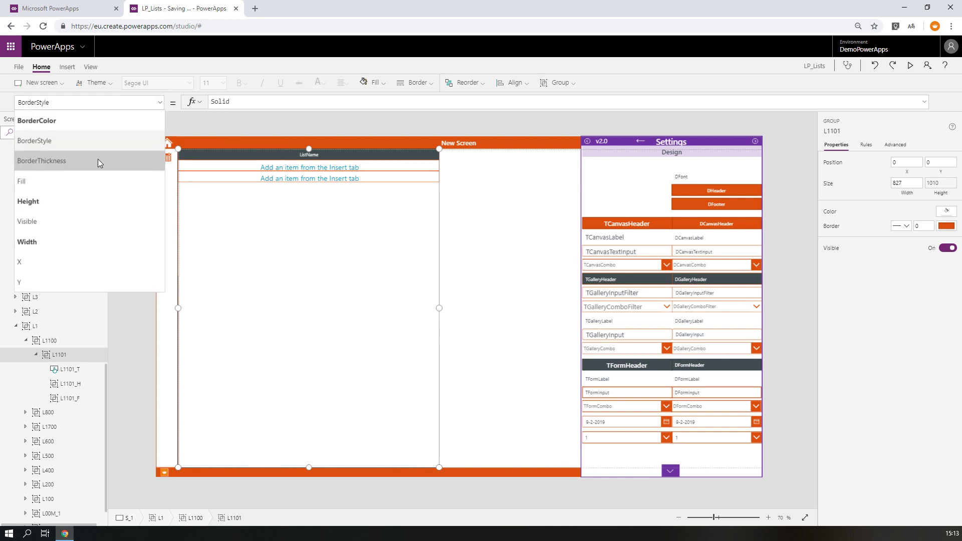
click(96, 160)
click(215, 101)
text(1)
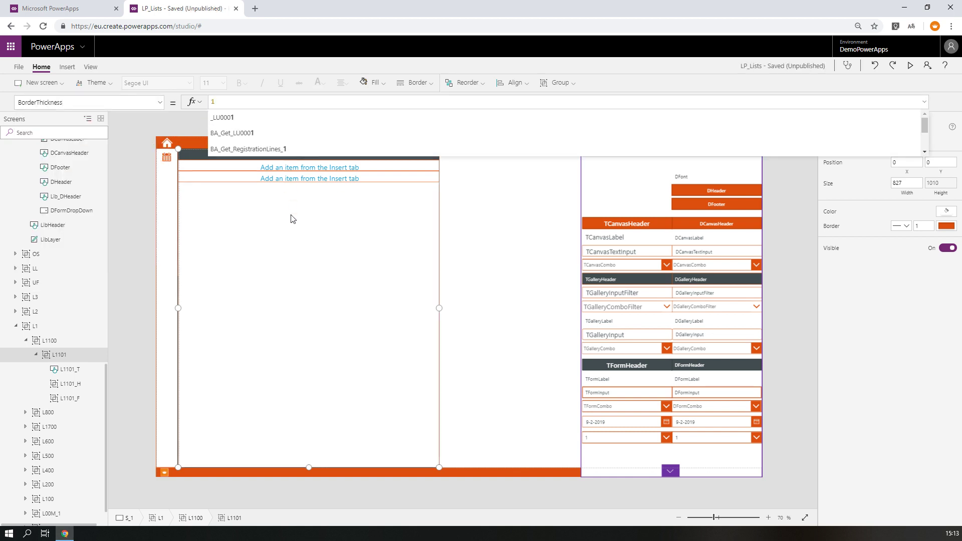
click(295, 219)
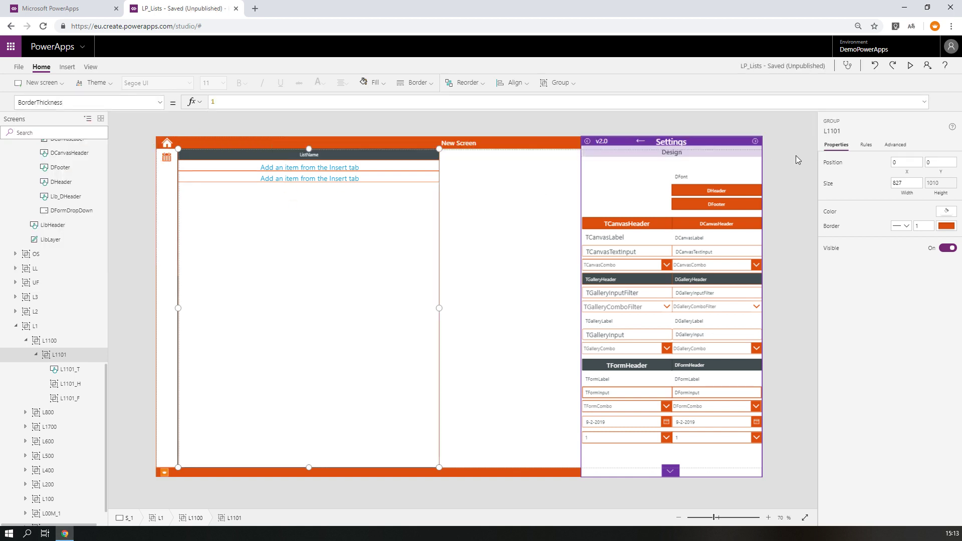
- Preview the app to check the bordered list layout and return to editing
click(910, 66)
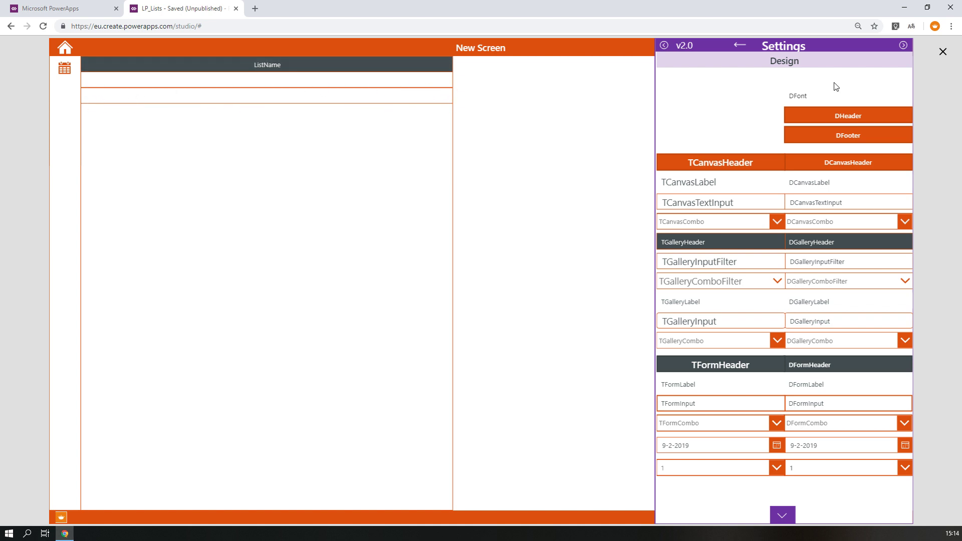
click(943, 52)
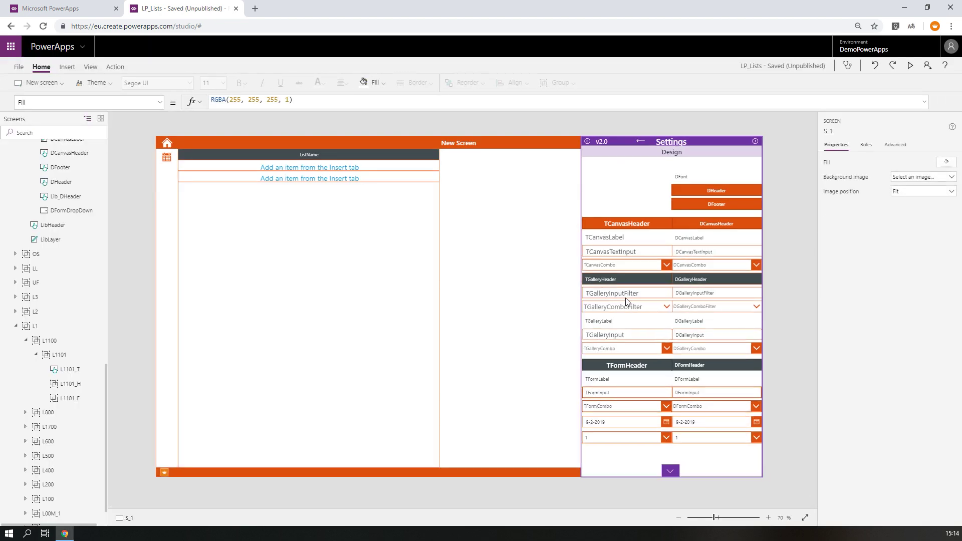
- Copy the TGalleryInputFilter template control from the Design settings into the L1101_F group
click(627, 299)
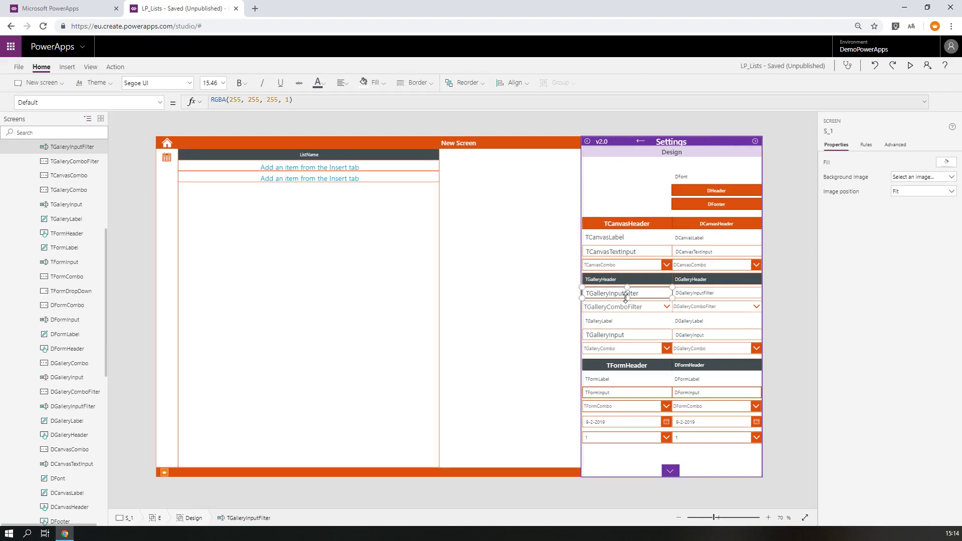
click(253, 181)
key(ctrl+v)
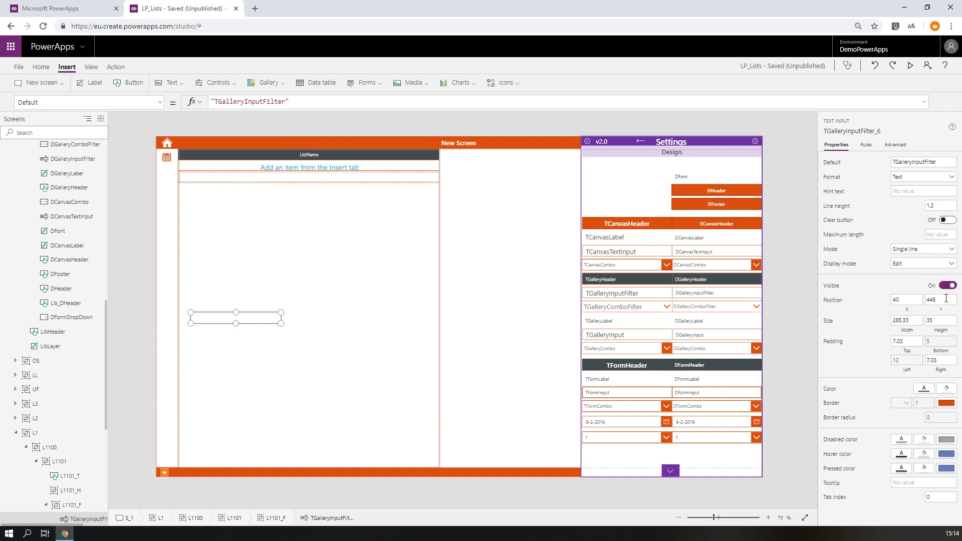
- Position the pasted filter input at X 0, Y 0 within the L1101_F group
click(927, 298)
text(0)
key(Tab)
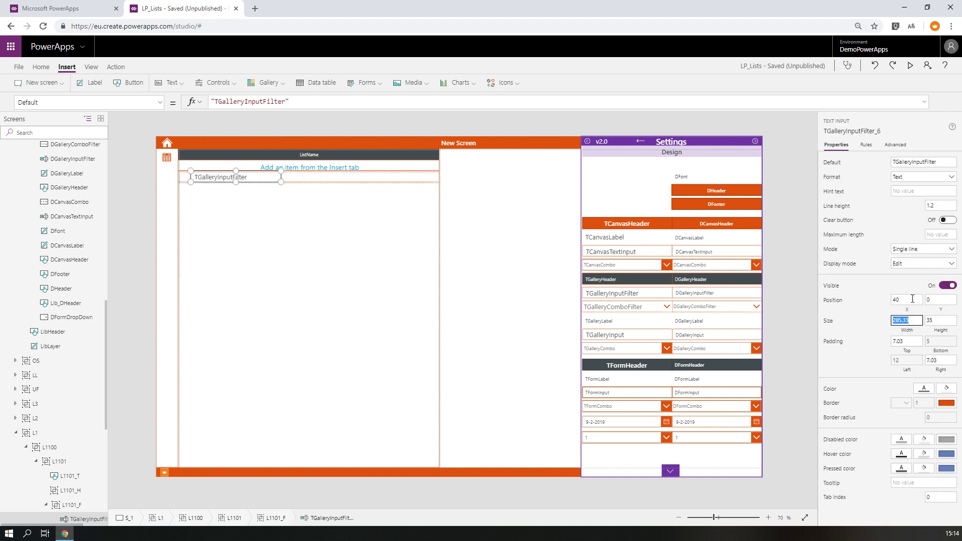
click(893, 299)
text(0)
key(Tab)
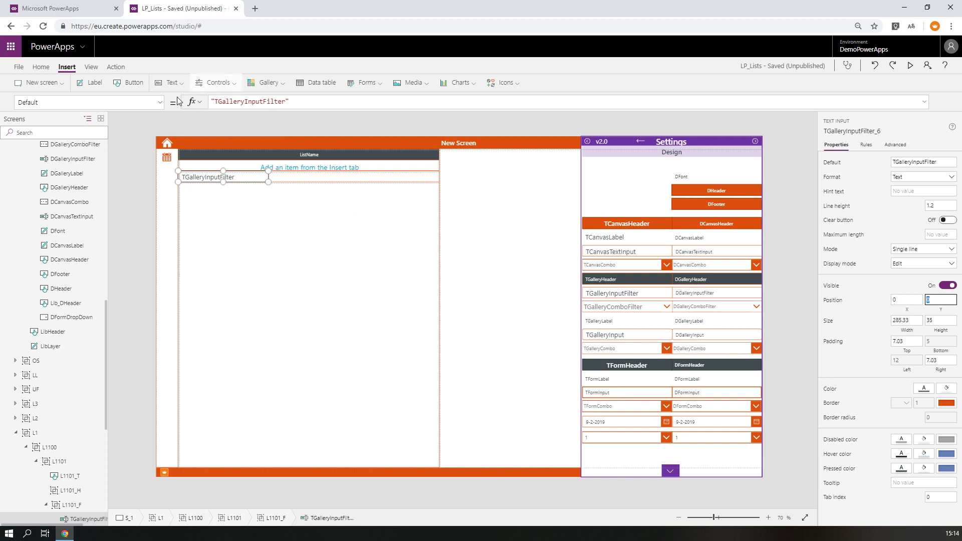
- Set the Height property of the pasted filter input to Parent.Height
click(936, 321)
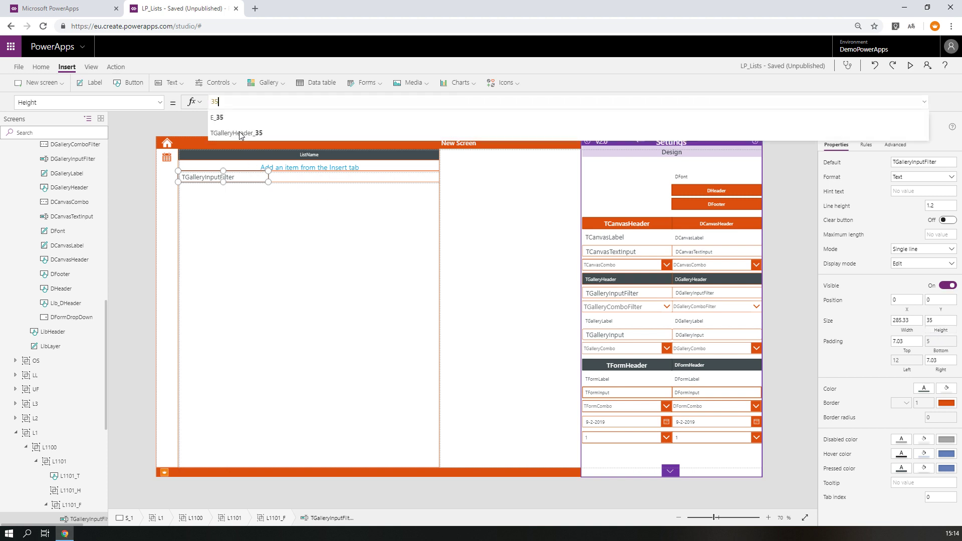
drag(231, 102, 188, 107)
text(Pare)
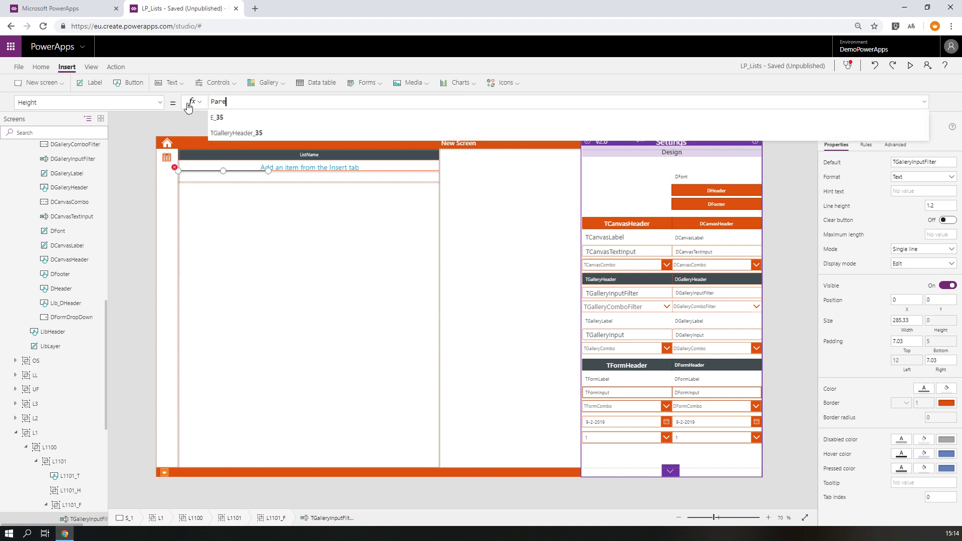
text(nt>Height)
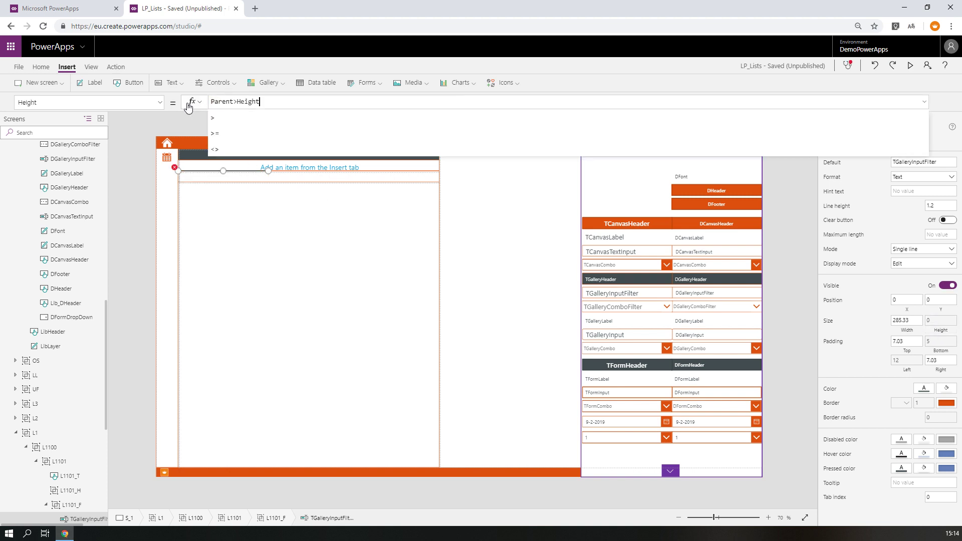
key(BackSpace)
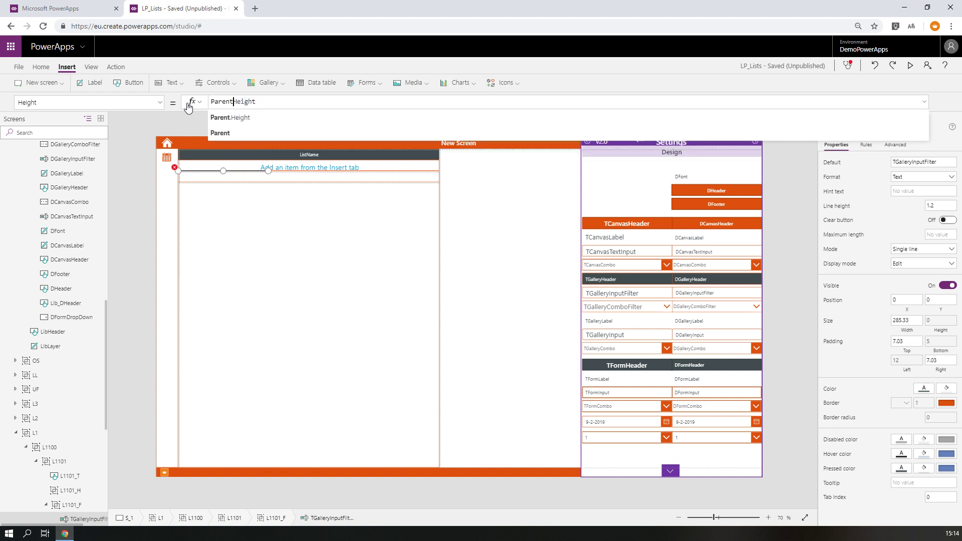
text(.)
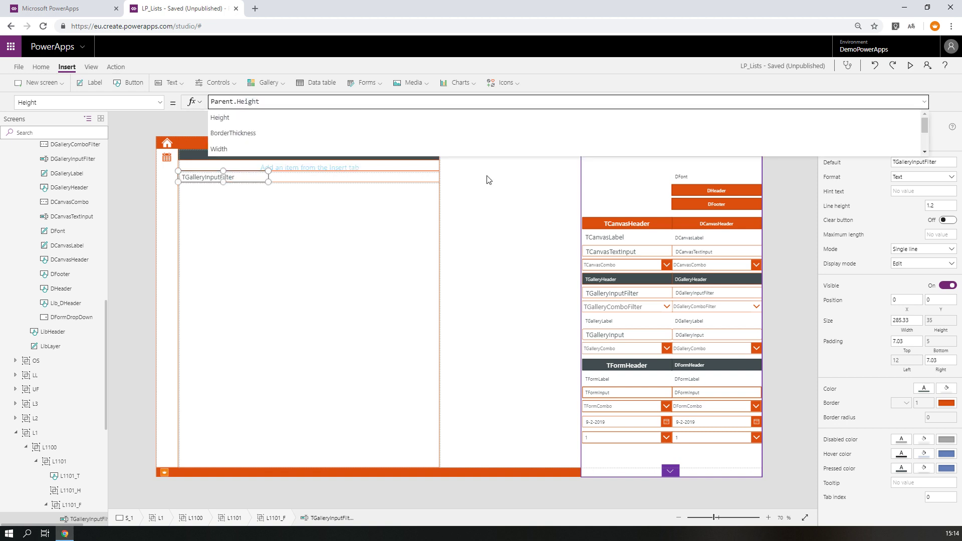
- Set the width of the pasted filter input to 100
click(895, 321)
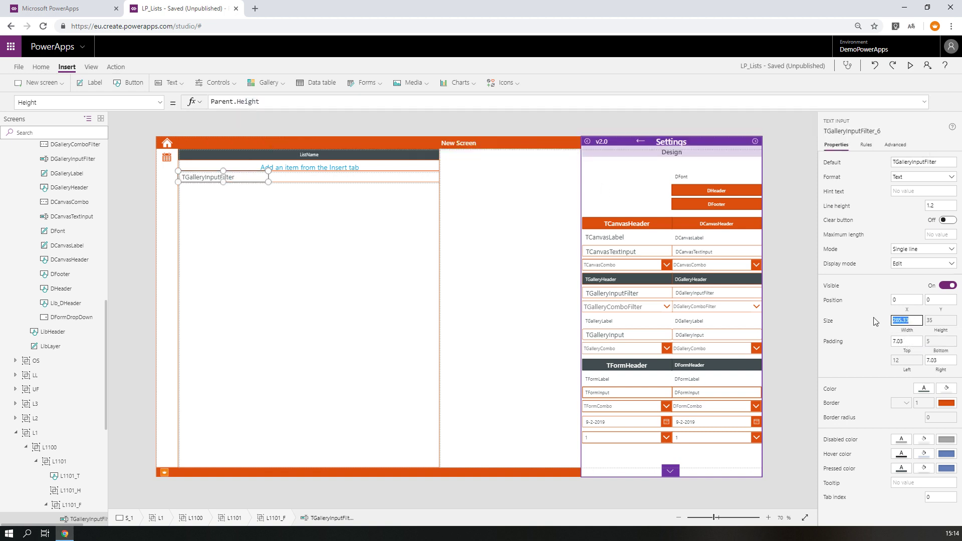
text(100)
key(Tab)
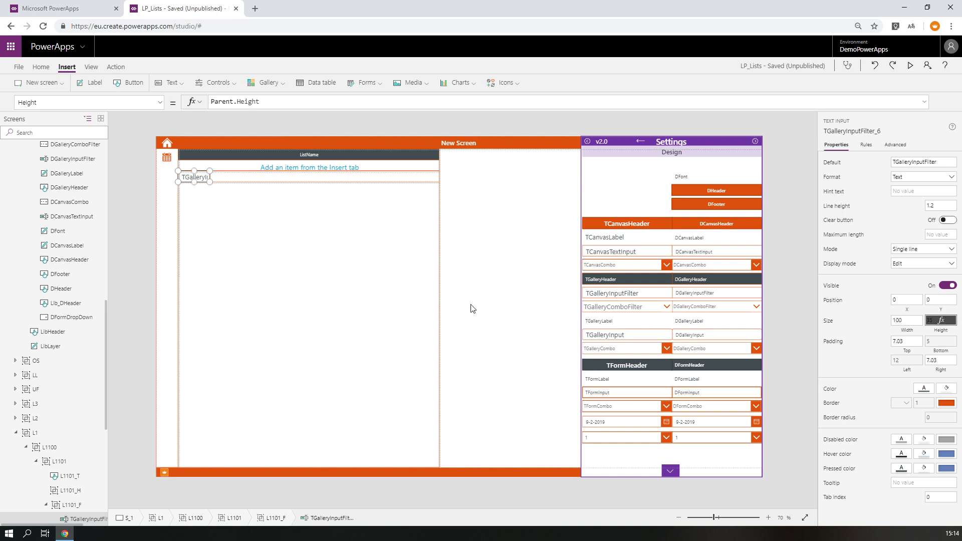
- Clear the filter input's default text and set its hint text to Search
click(941, 161)
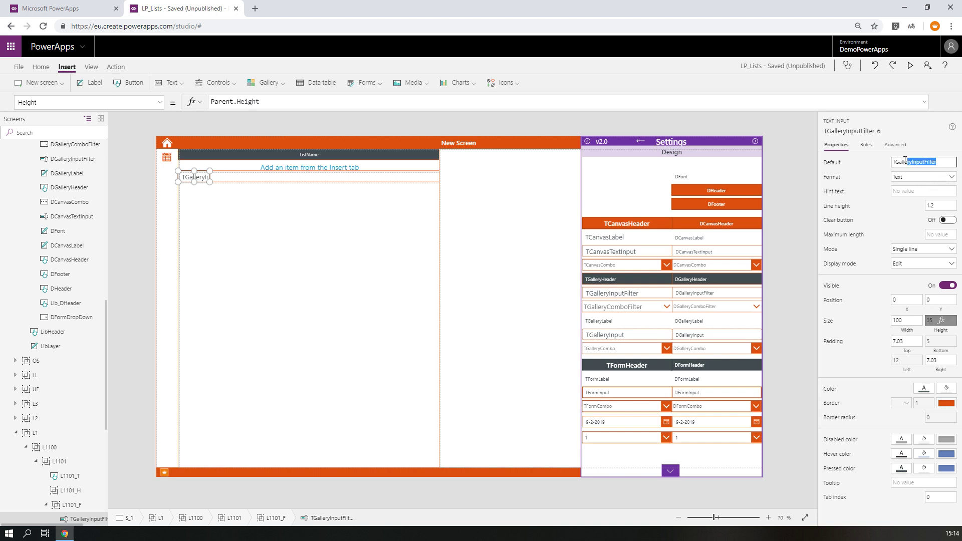
key(BackSpace)
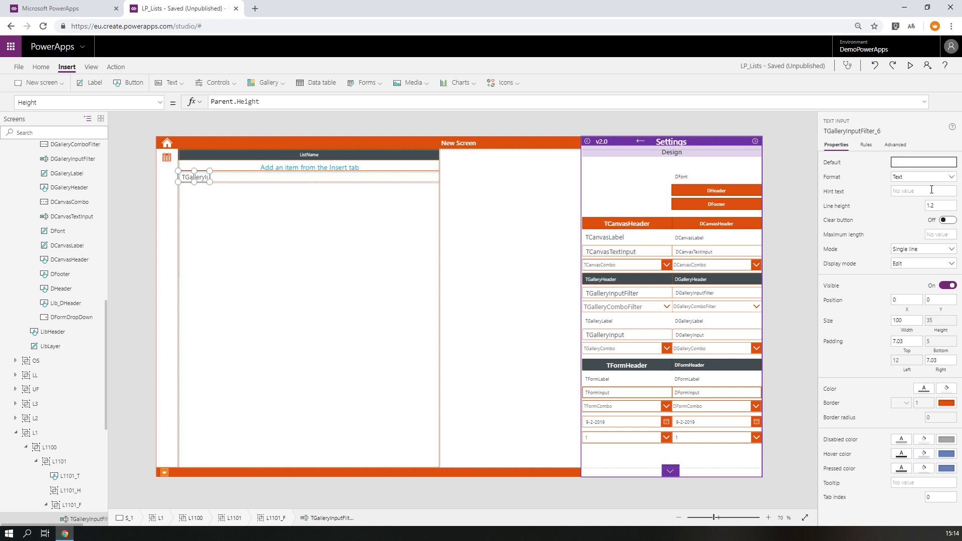
click(908, 192)
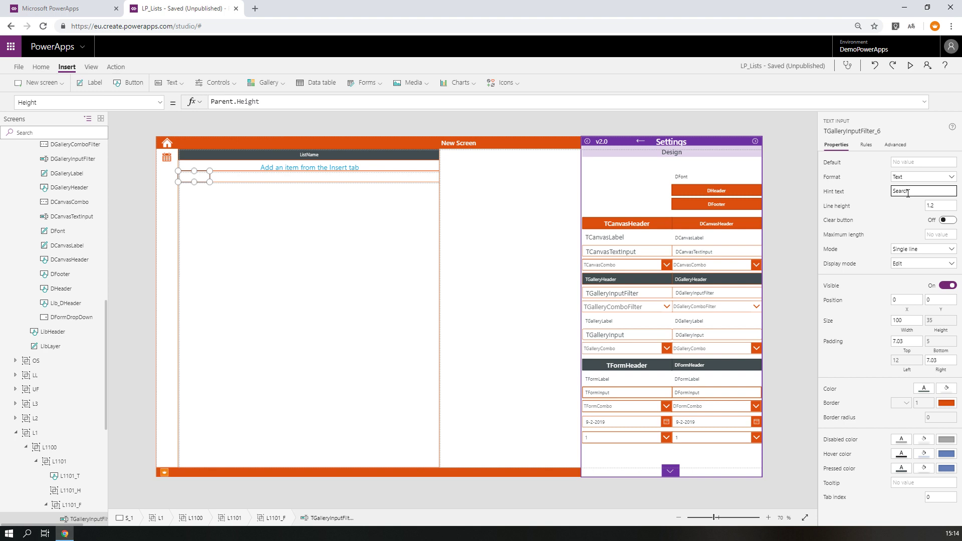
- Set the font size of the Search filter input to 9
click(292, 255)
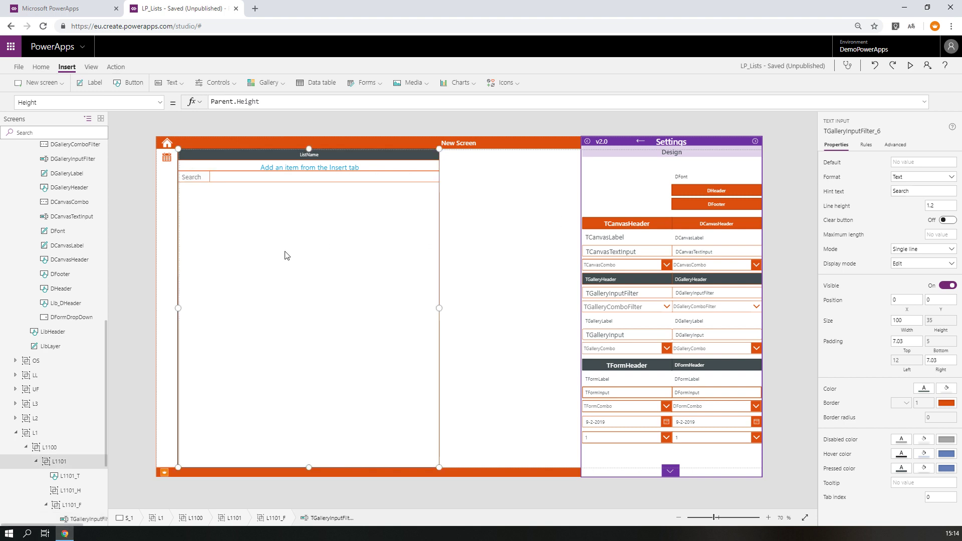
click(205, 181)
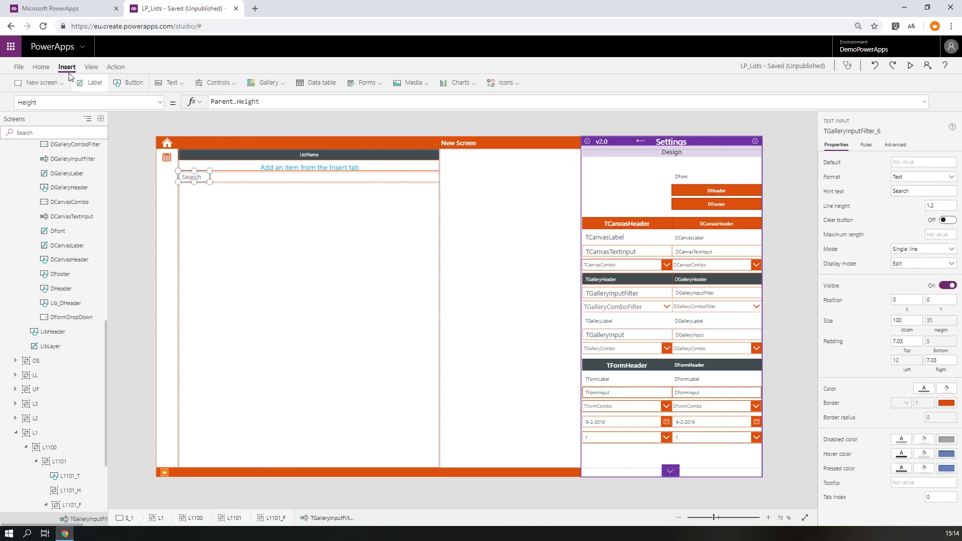
click(41, 67)
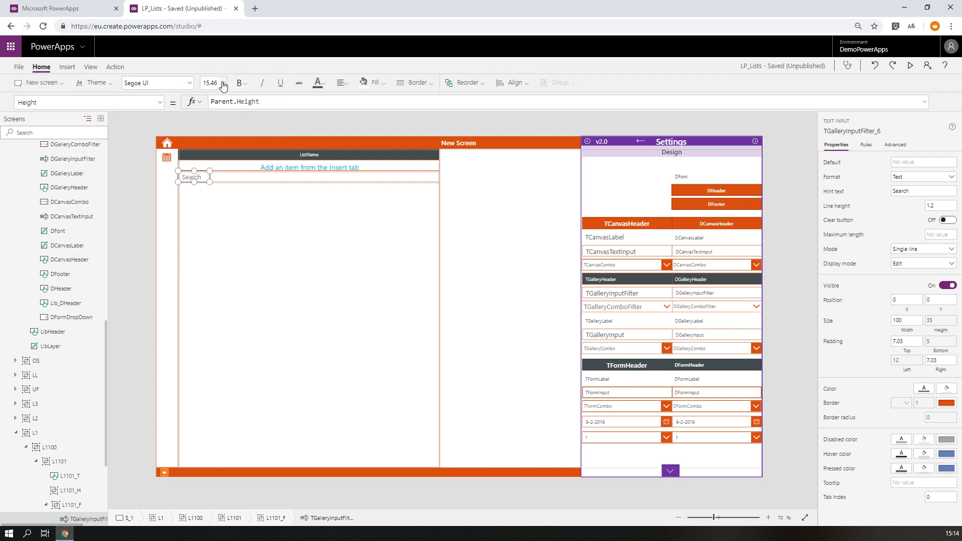
click(223, 86)
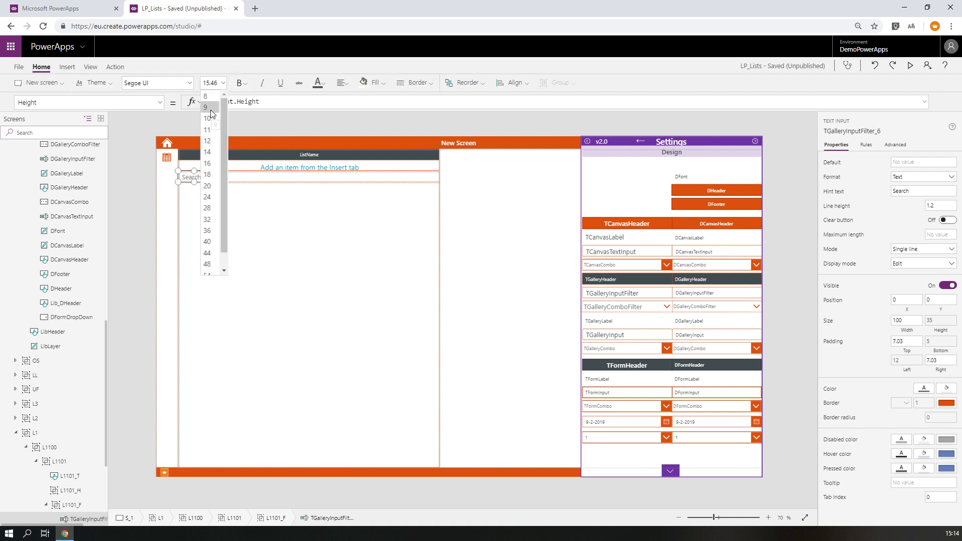
click(215, 118)
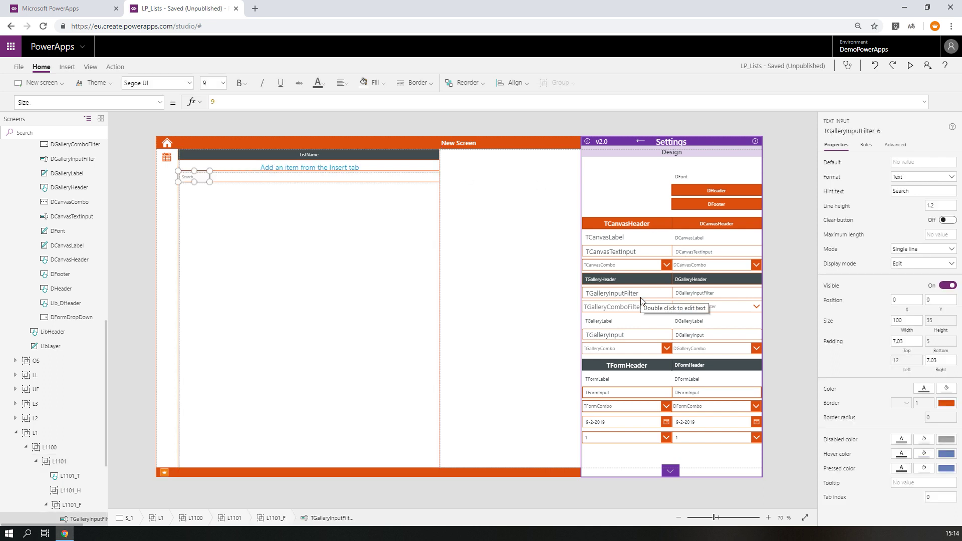
- Paste a copy of the TGalleryHeader template control into the L1101_H header group
click(638, 279)
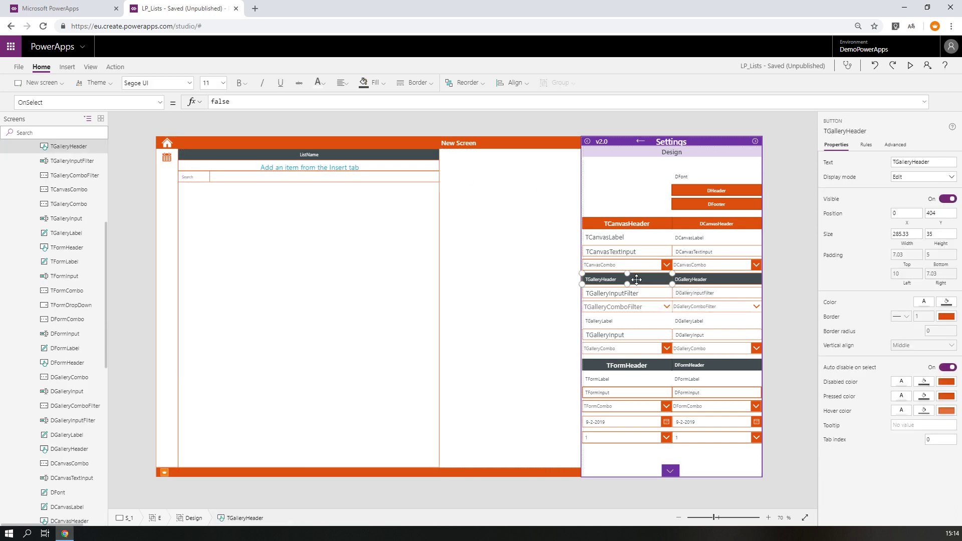
click(288, 172)
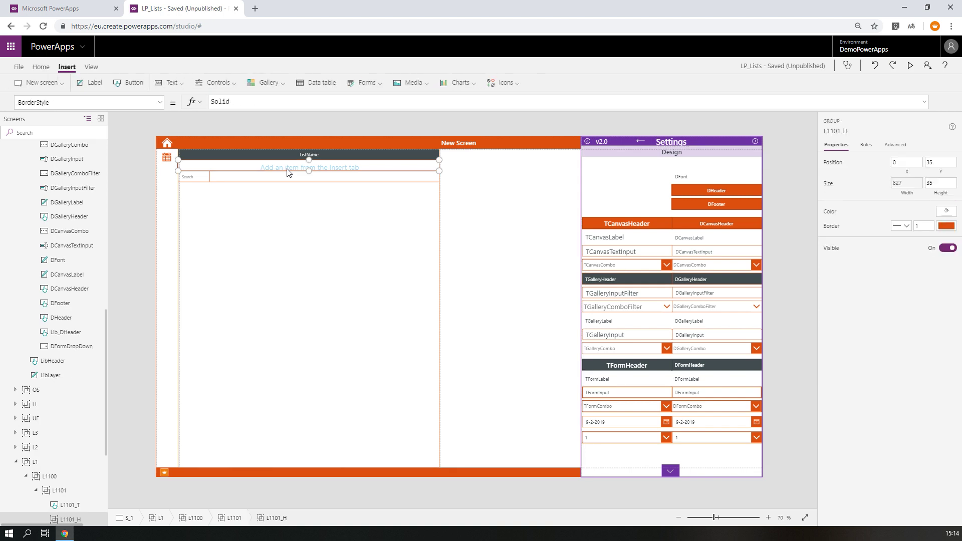
key(ctrl+v)
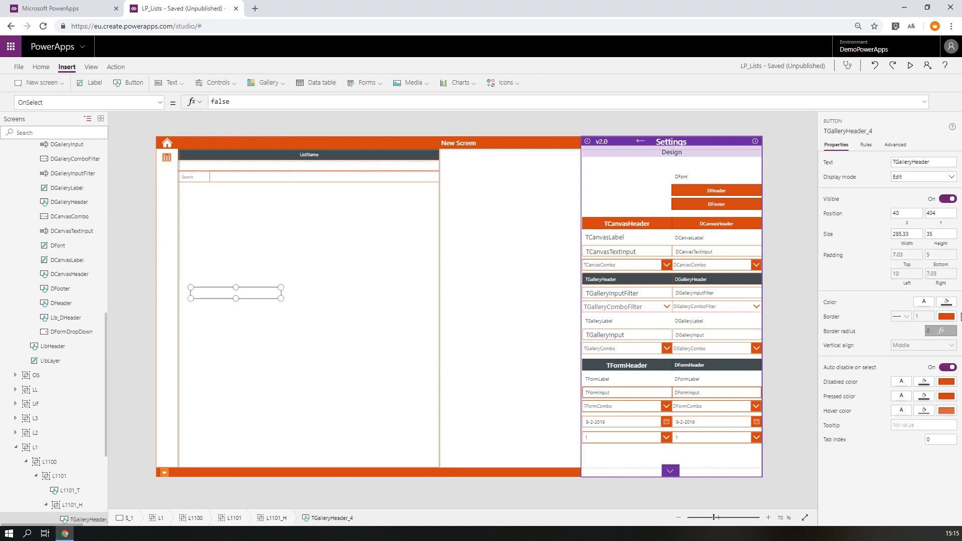
- Position the pasted gallery header at X 0, Y 0 and set its width to 100
click(941, 215)
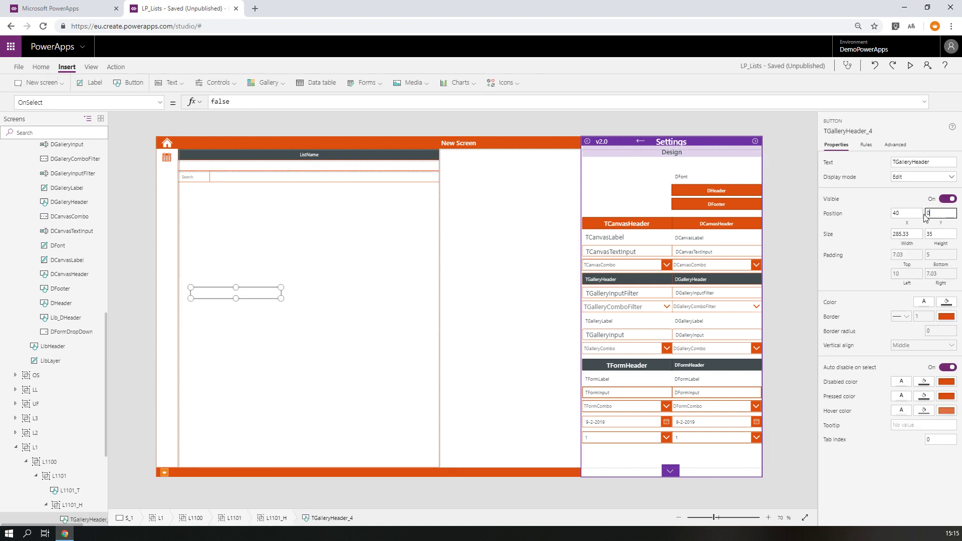
text(0)
click(910, 238)
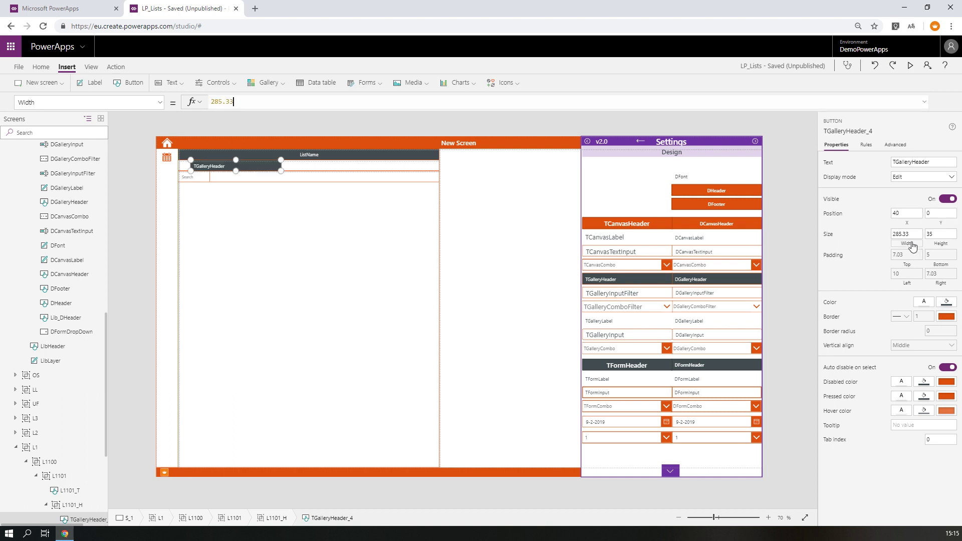
text(100)
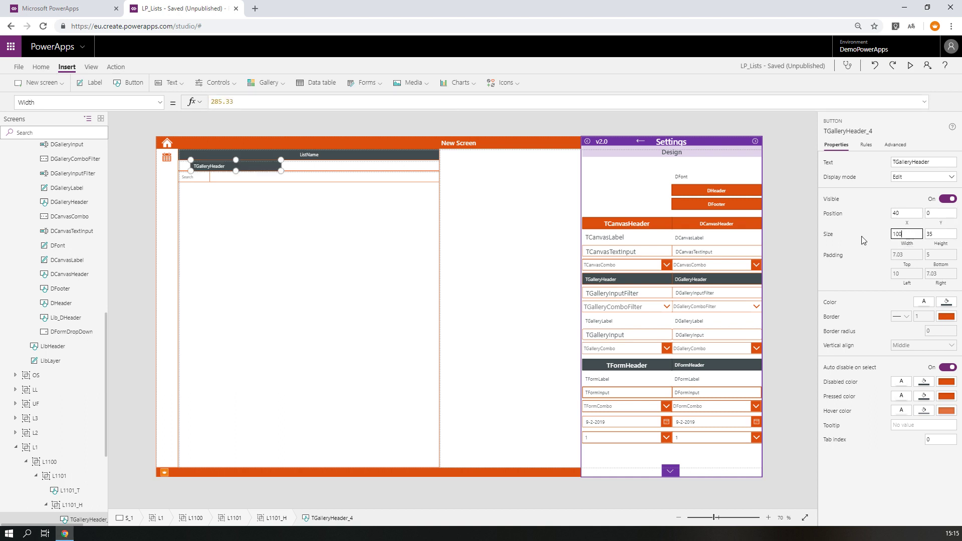
key(Tab)
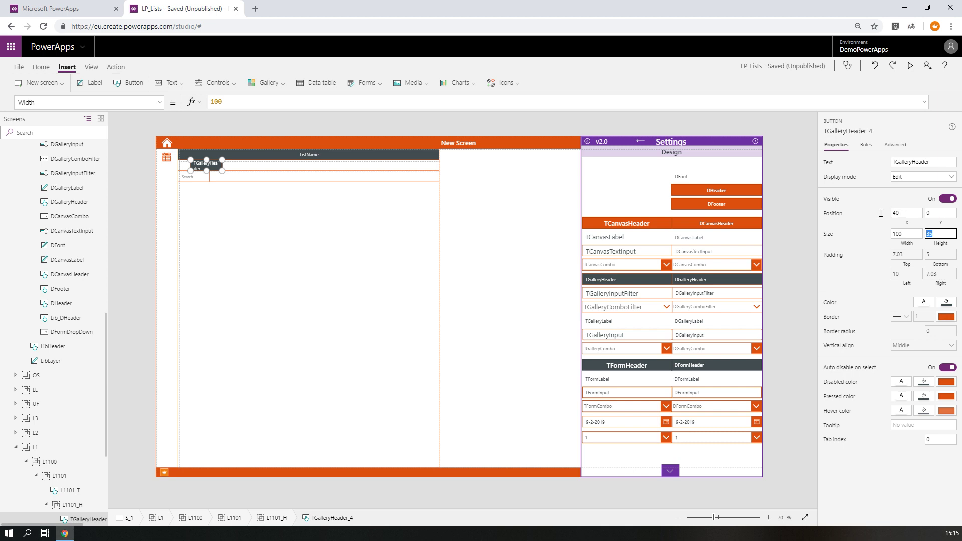
key(shift+Tab)
key(shift+Tab)
key(shift+Tab)
text(0)
key(Tab)
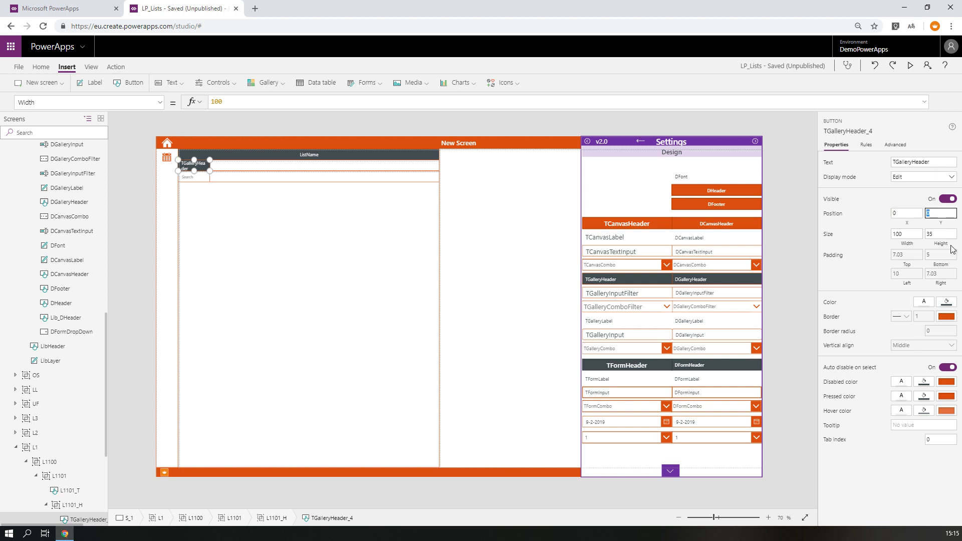
- Set the Height property of the pasted gallery header to Parent.Height
click(937, 236)
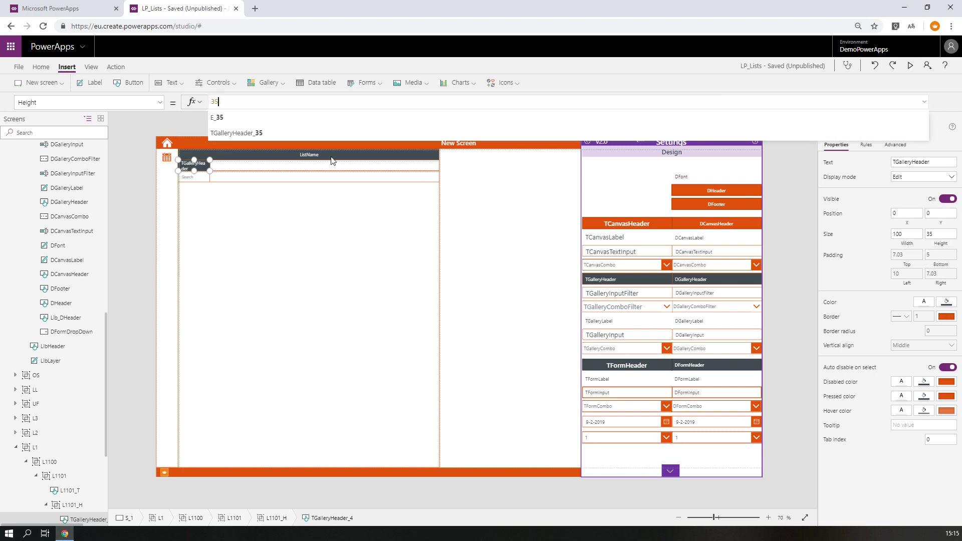
drag(224, 103, 205, 104)
text(Pa)
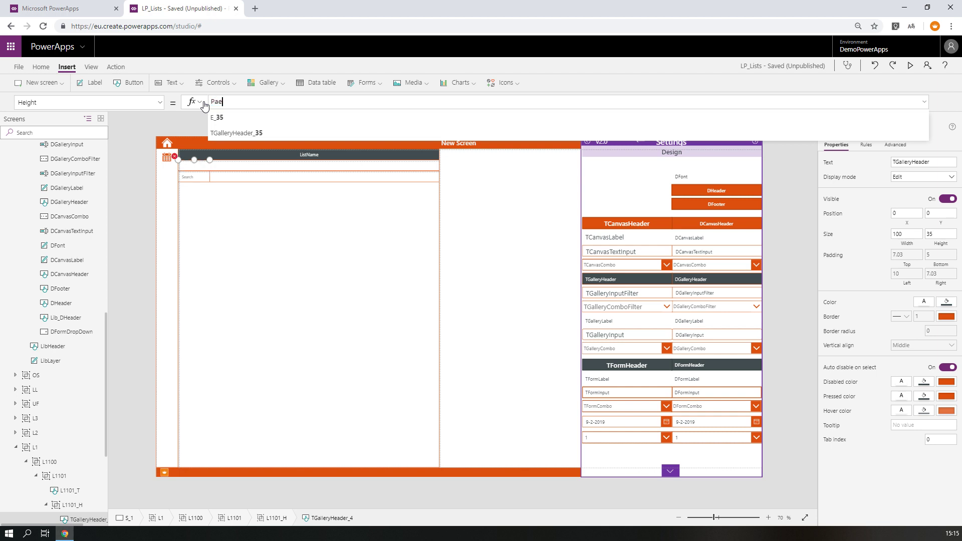
text(rent.H)
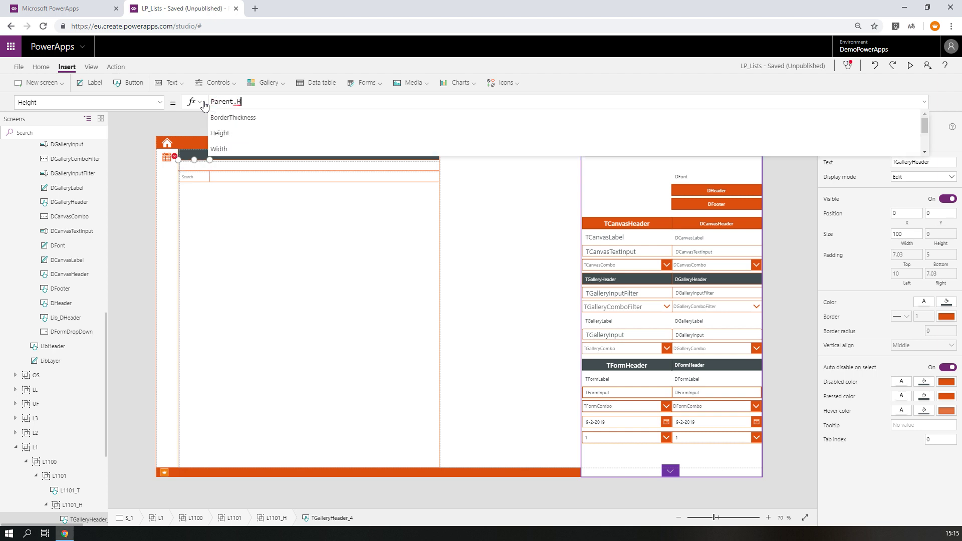
text(eight)
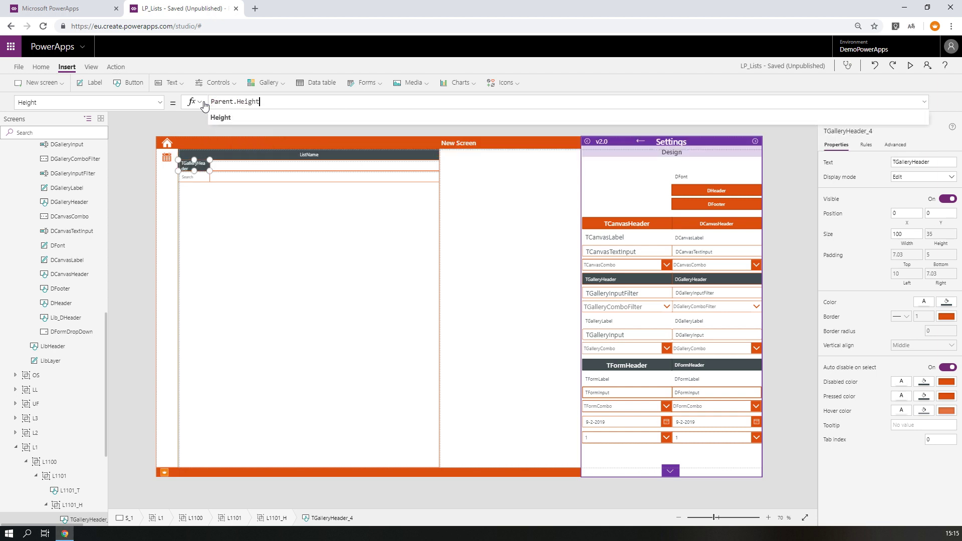
- Change the text of the pasted gallery header to C1
click(949, 162)
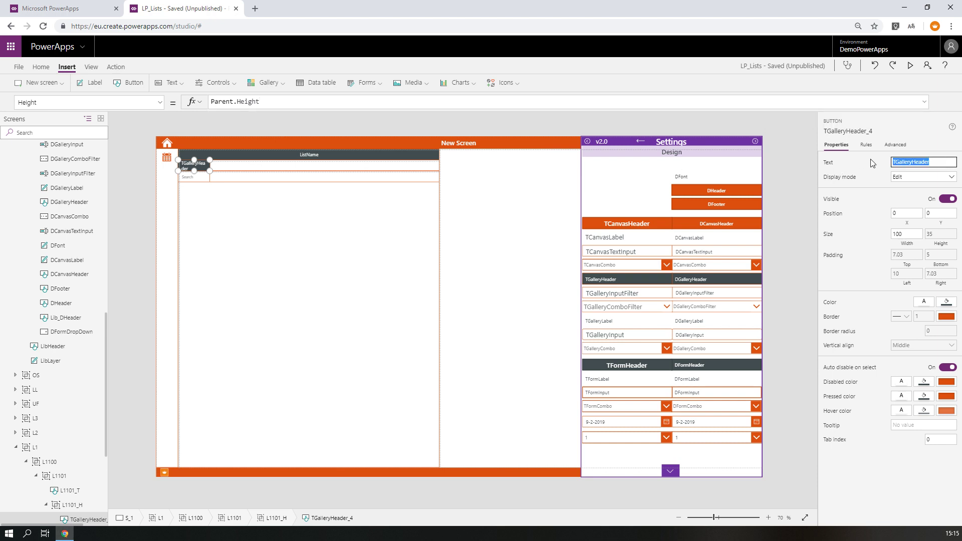
key(BackSpace)
click(278, 270)
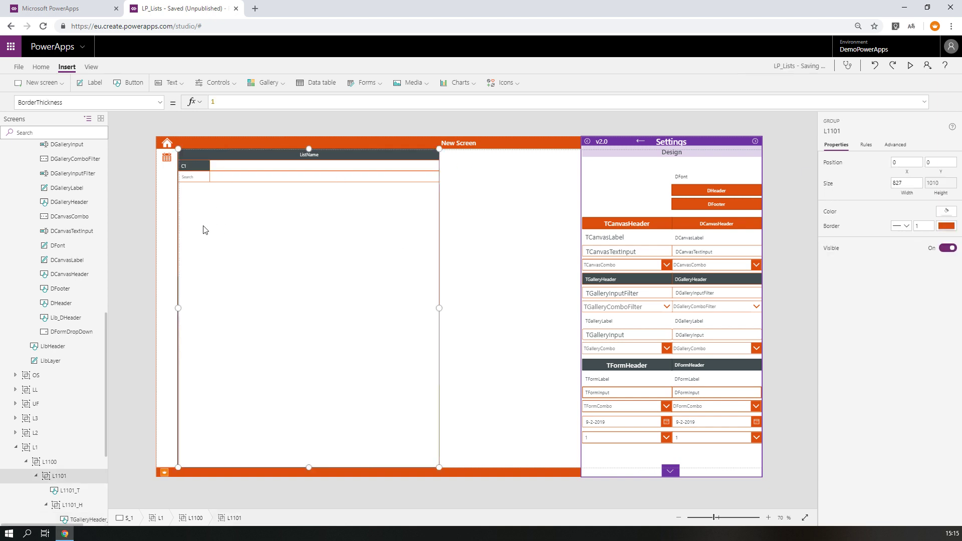
- Widen the L1101 group to about 928 and check the widths of its title and header group
click(36, 477)
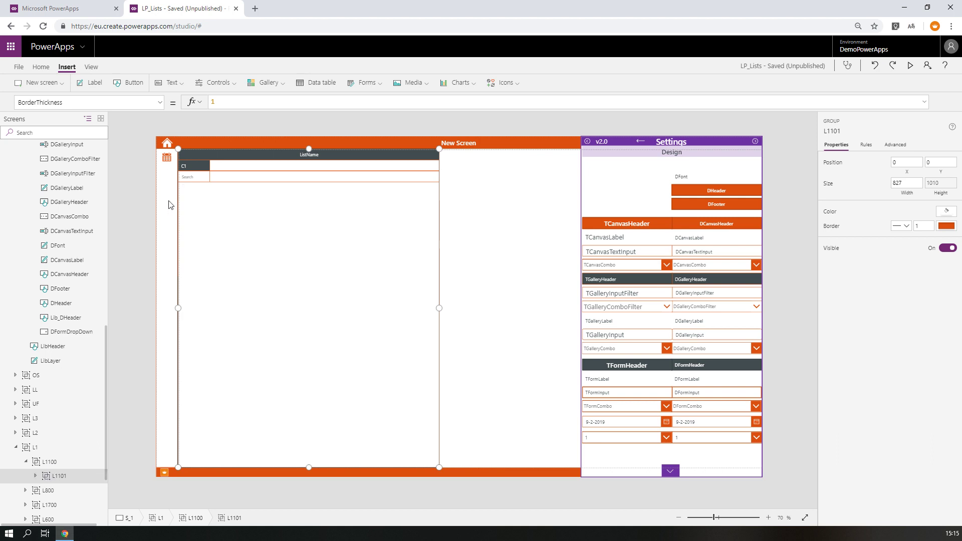
click(48, 465)
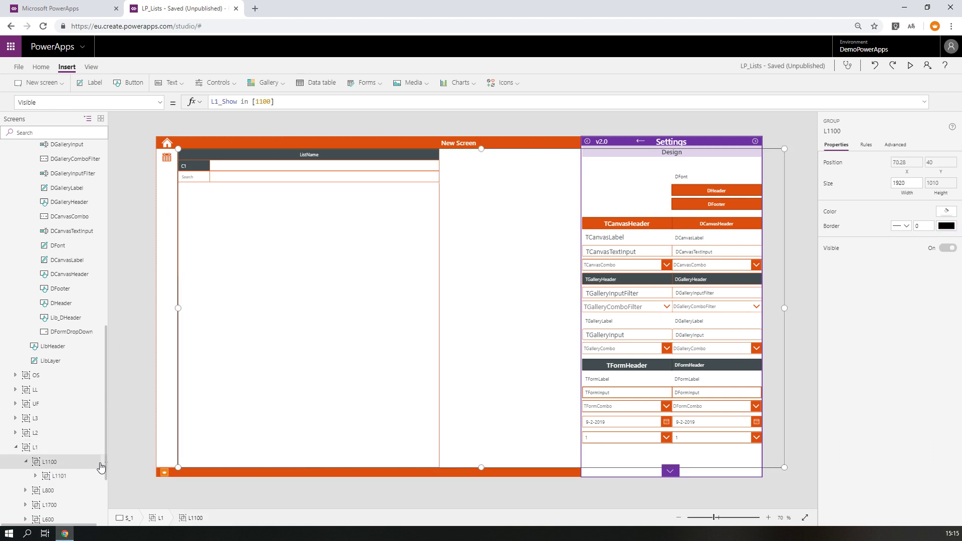
click(52, 480)
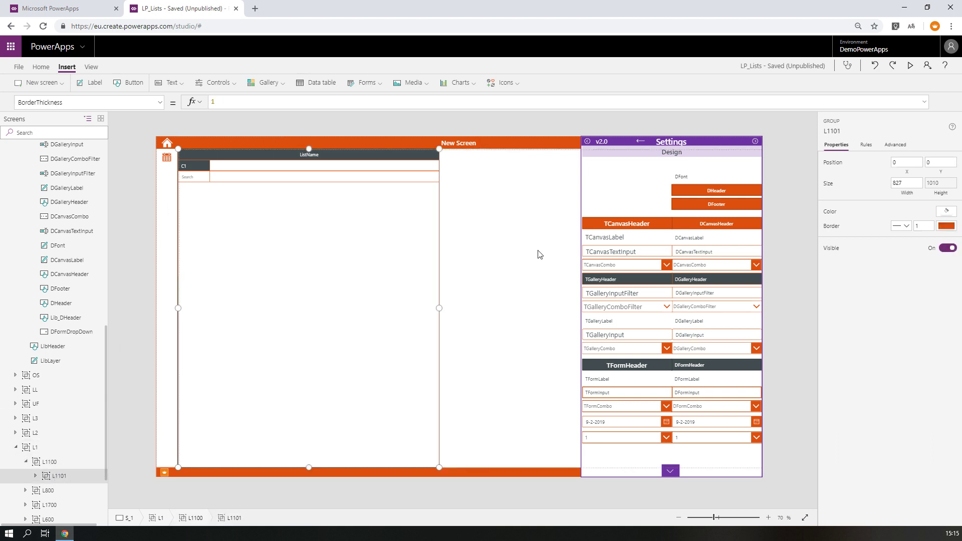
drag(439, 310, 472, 316)
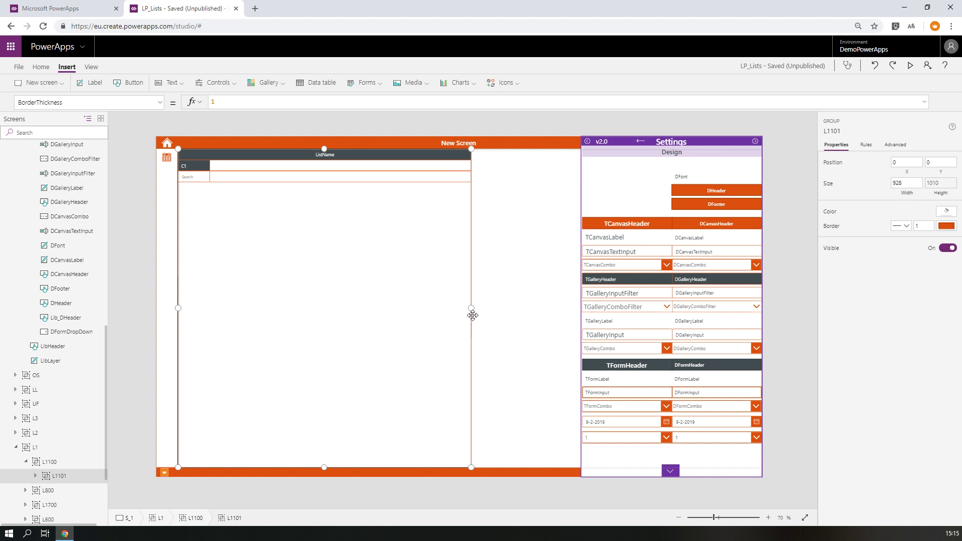
click(245, 153)
click(248, 166)
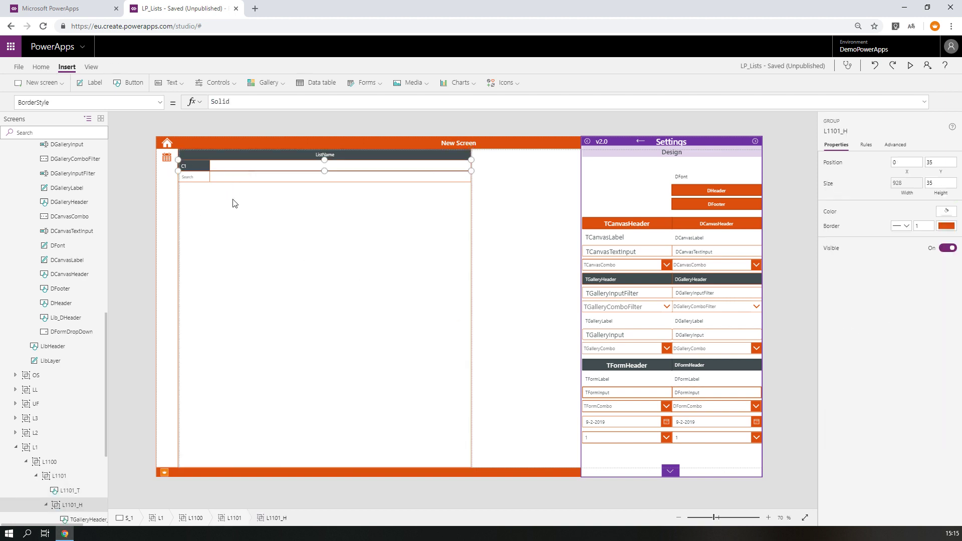
click(248, 159)
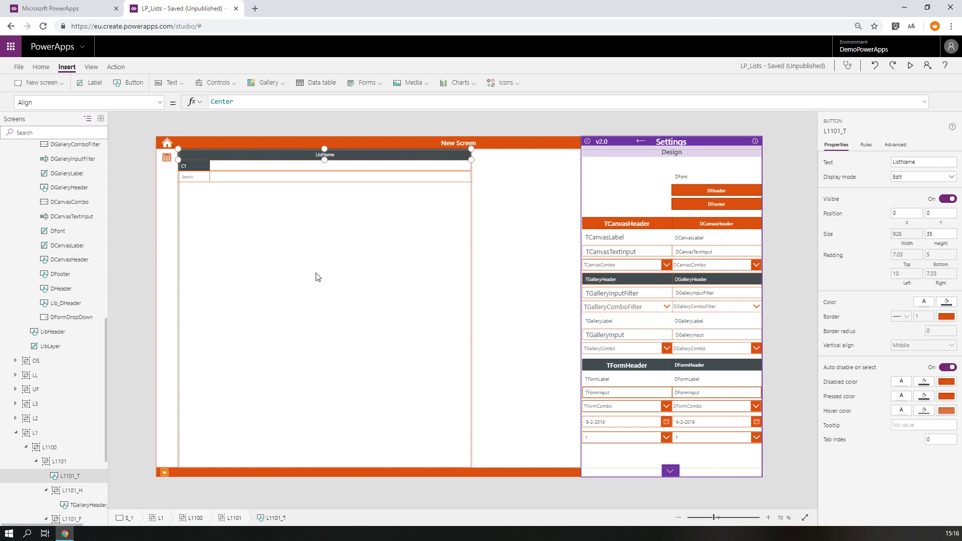
- Collapse the L1101_H and L1101_F groups, then insert a blank vertical gallery below the filter row
click(45, 491)
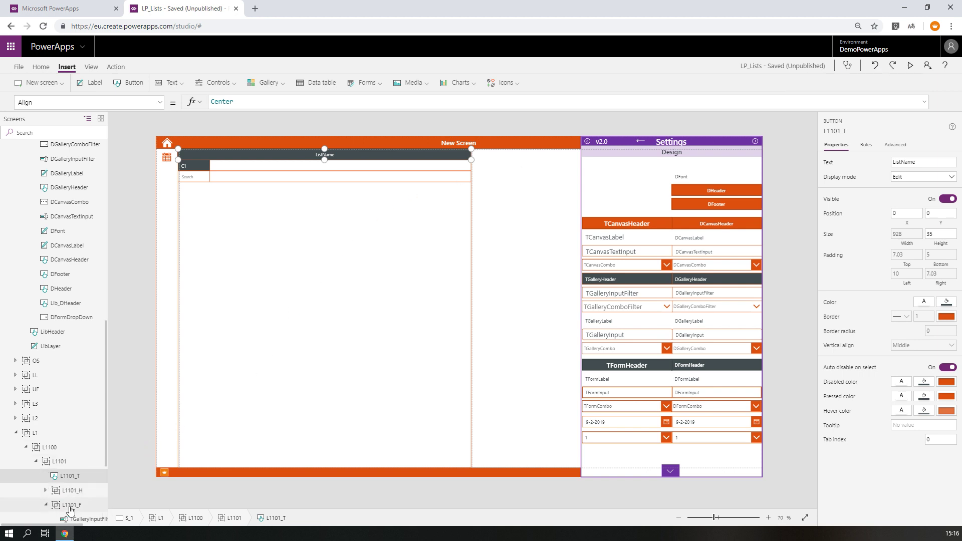
click(45, 506)
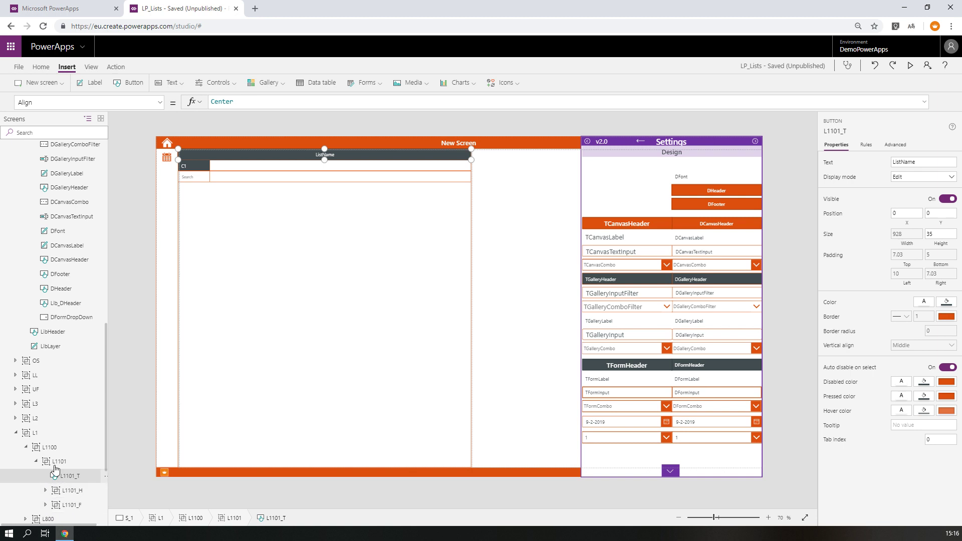
click(56, 463)
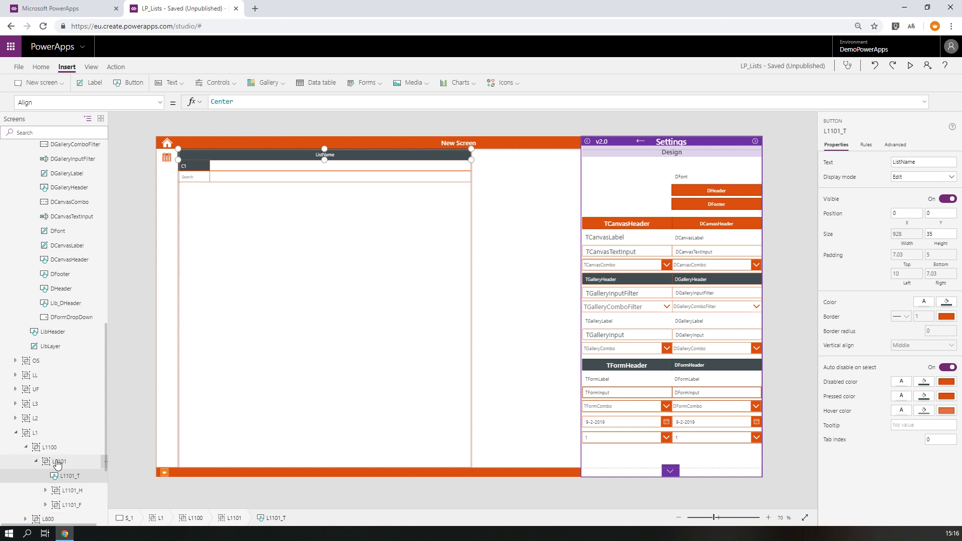
click(284, 84)
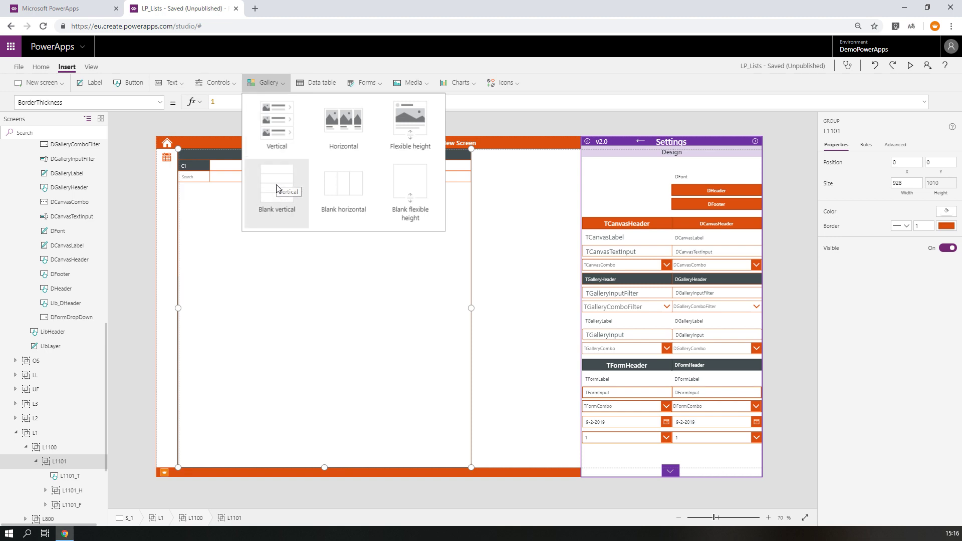
click(310, 239)
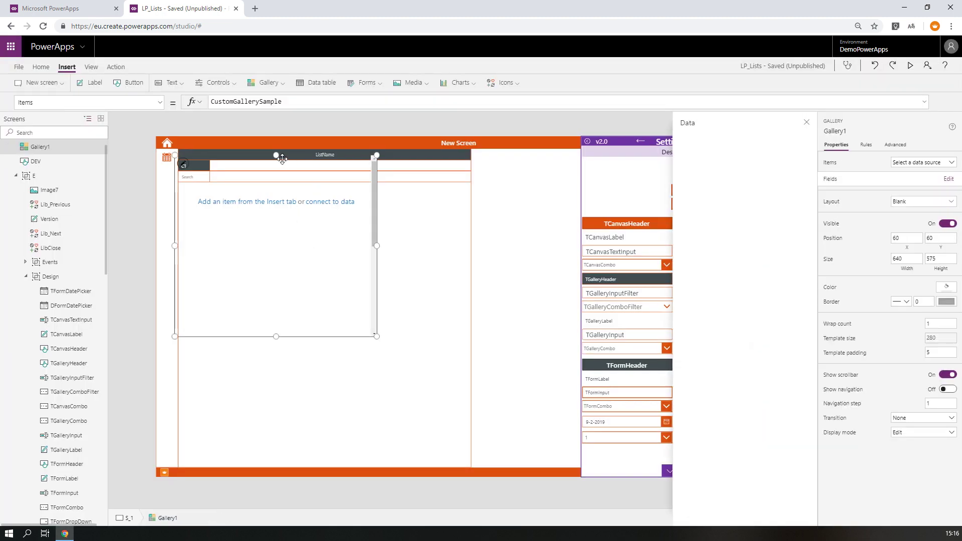
drag(282, 158, 300, 180)
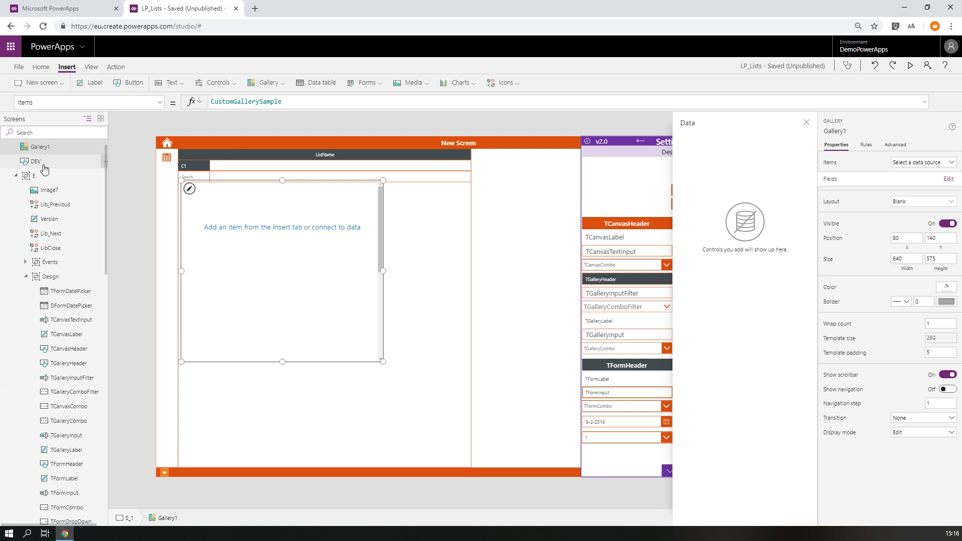
- Move the gallery from the screen level into the L1101 group and place it at X 0, Y 105
scroll(40, 160, up, 1)
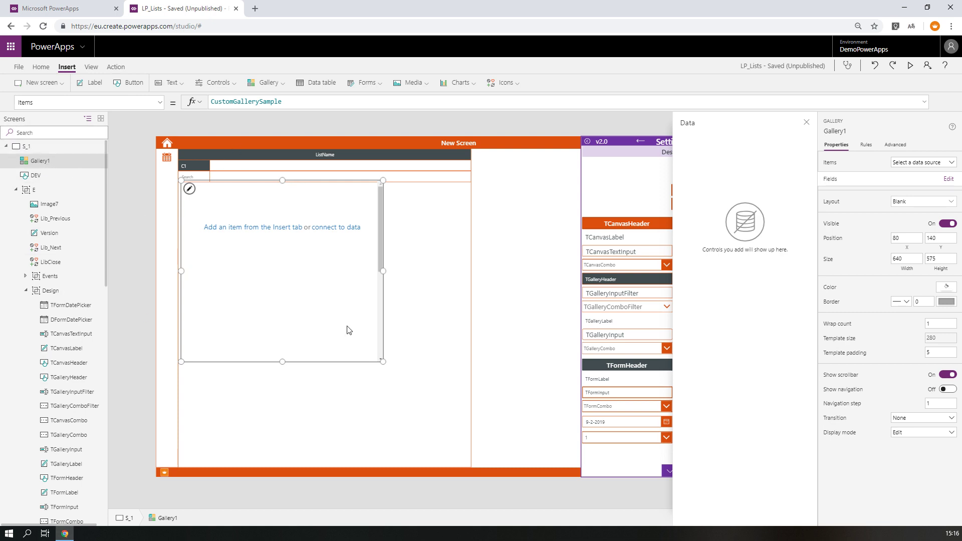
key(Delete)
click(305, 348)
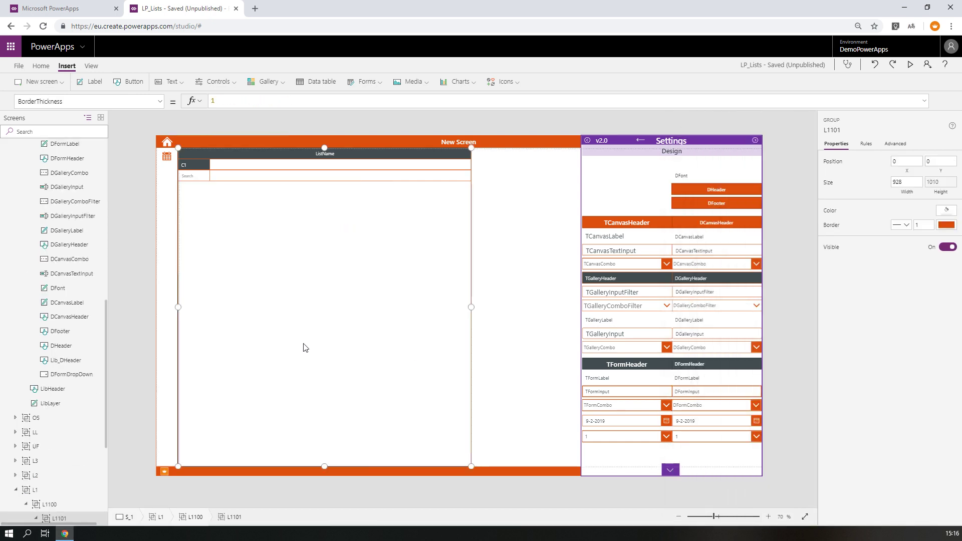
key(ctrl+z)
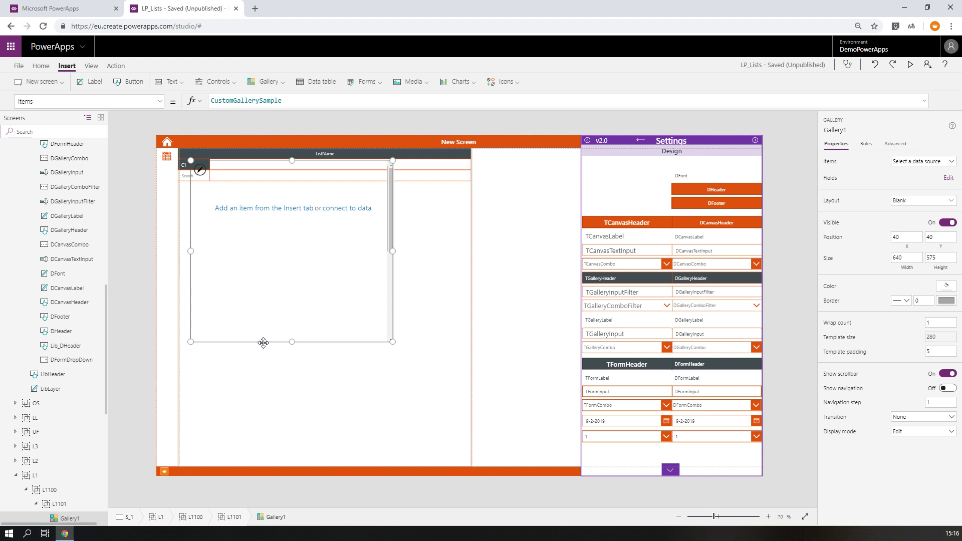
drag(264, 343, 244, 365)
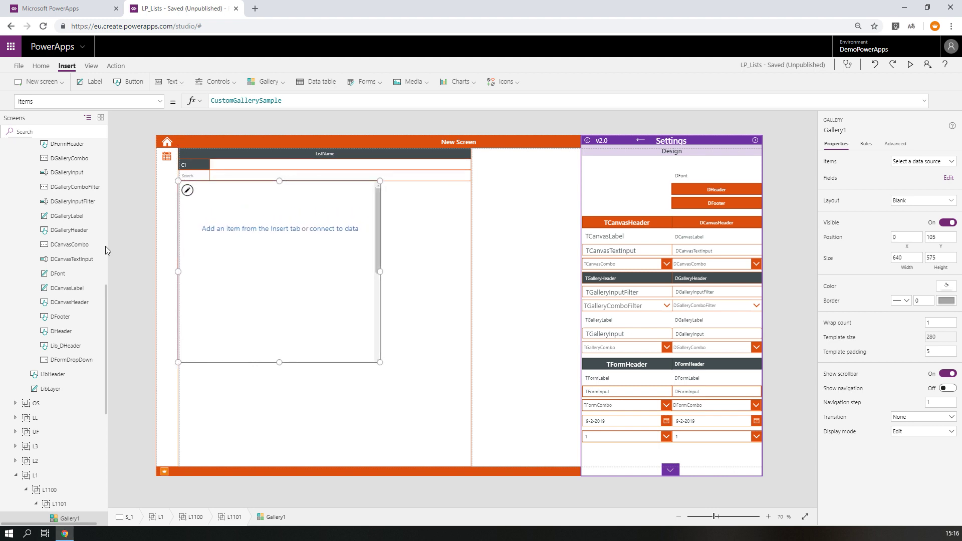
- Send the gallery to the back within the L1101 group and set its width to Parent.Width
scroll(75, 326, down, 3)
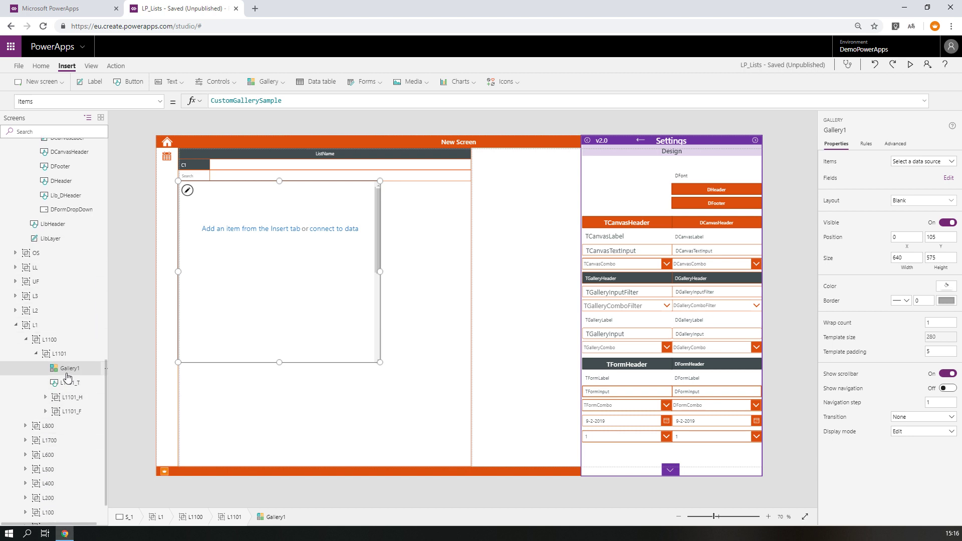
right_click(70, 372)
mouse_move(100, 441)
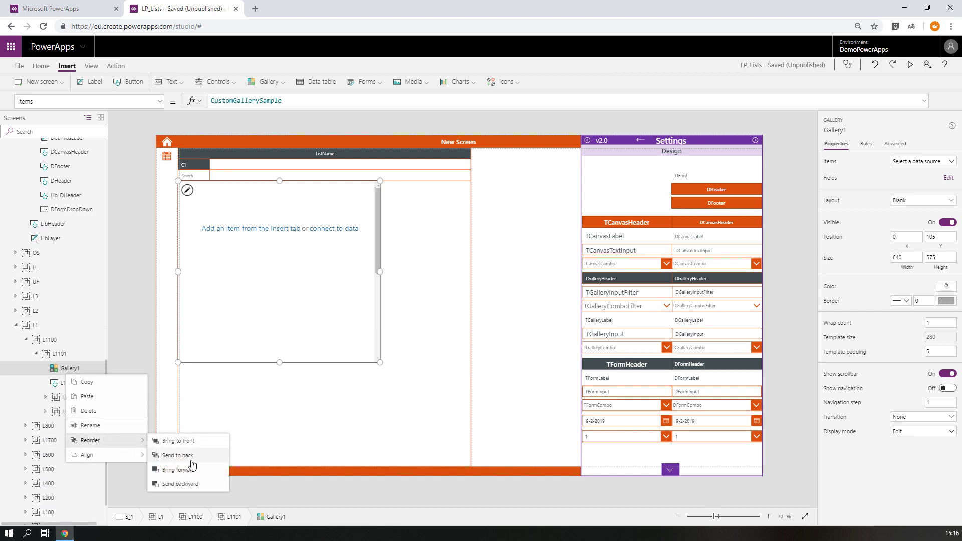
click(191, 463)
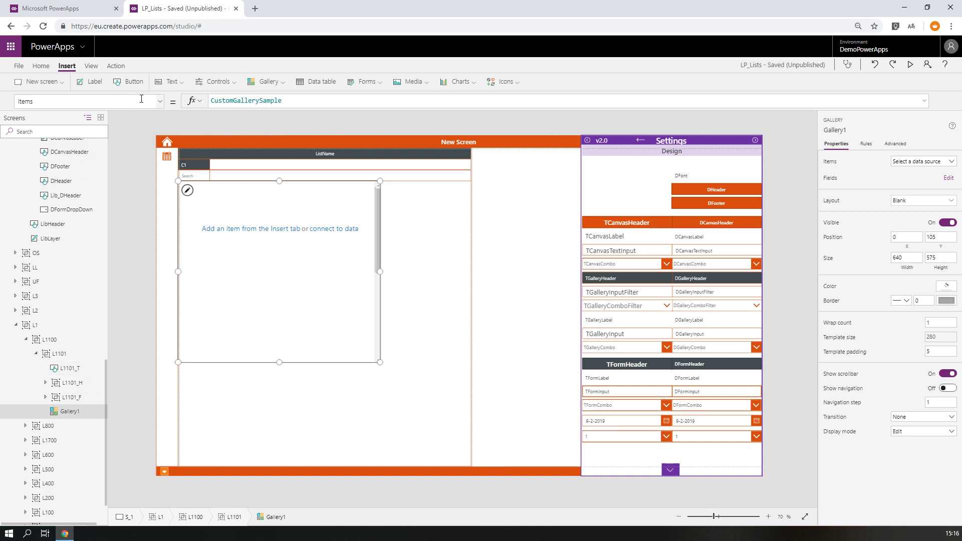
click(906, 257)
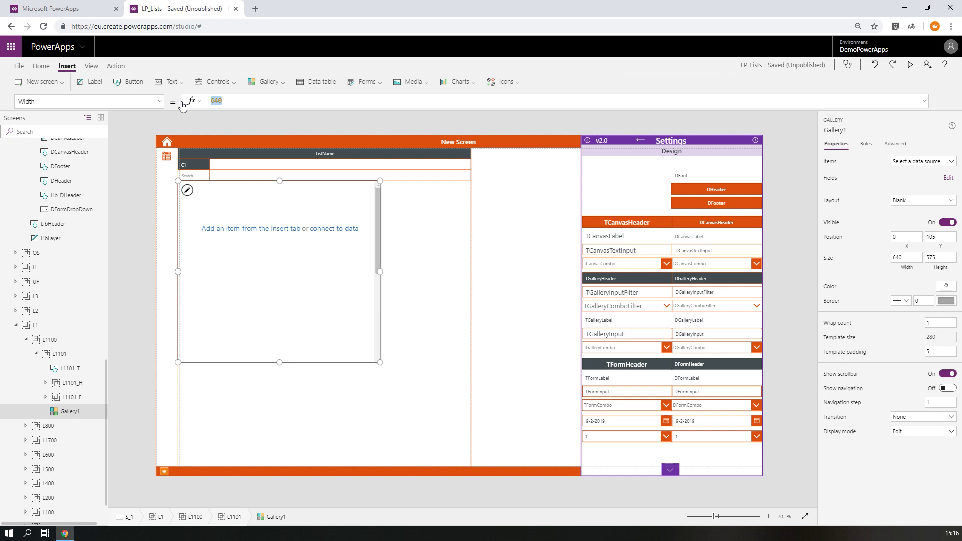
text(Parent.)
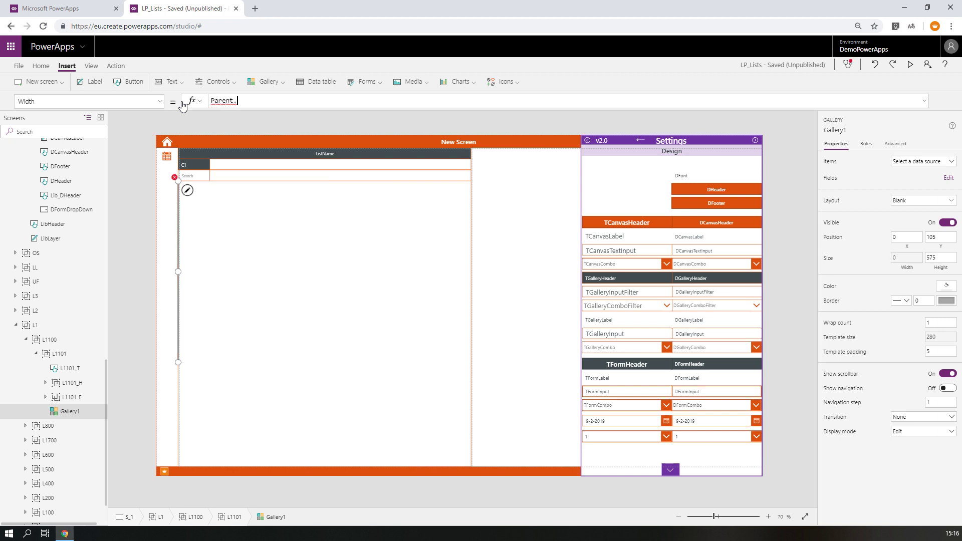
text(Width)
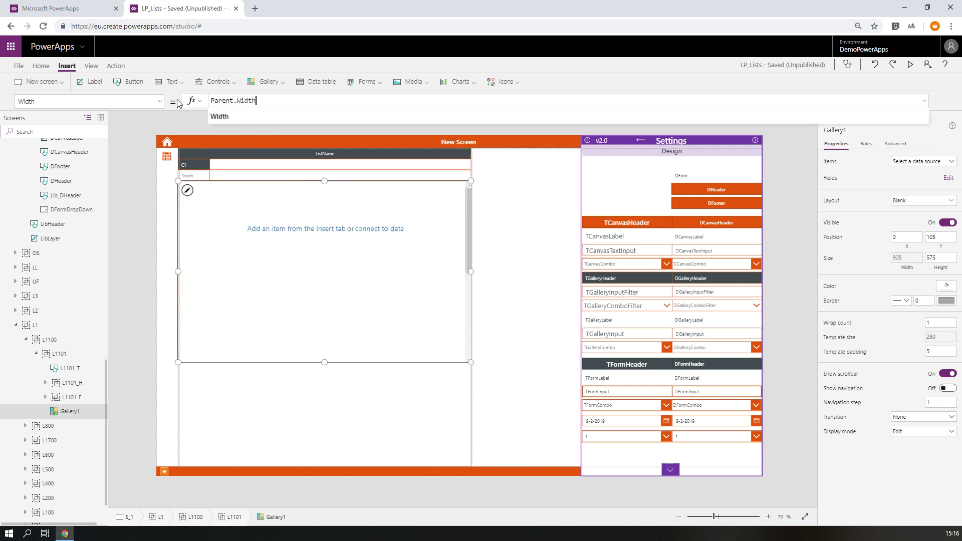
- Set the gallery's BorderColor property to Header.Fill
click(159, 103)
scroll(78, 191, up, 8)
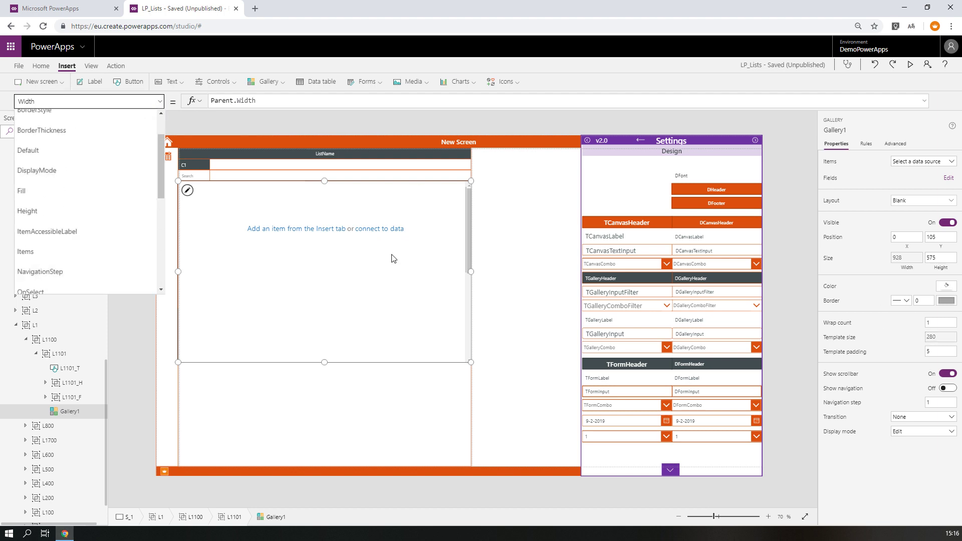
scroll(78, 175, up, 3)
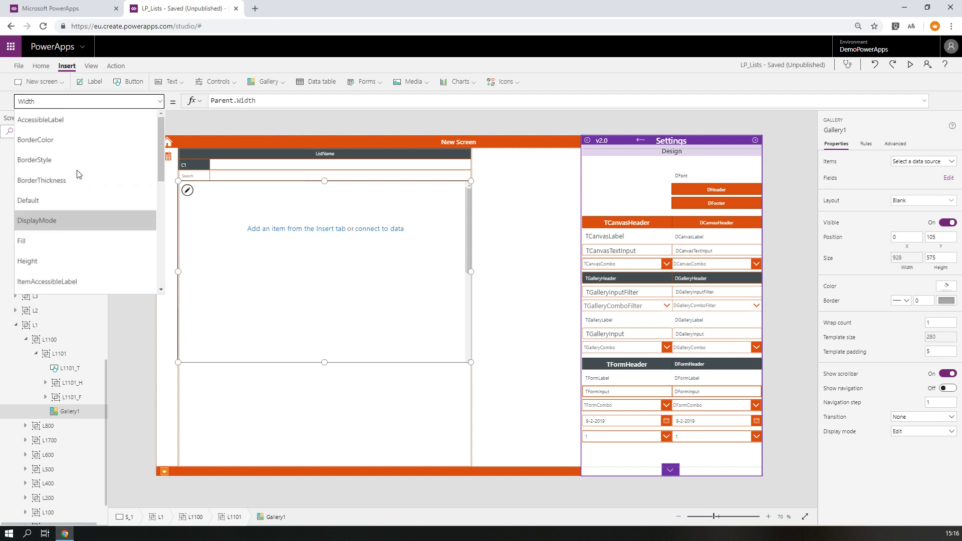
click(59, 146)
key(ctrl+a)
text(H)
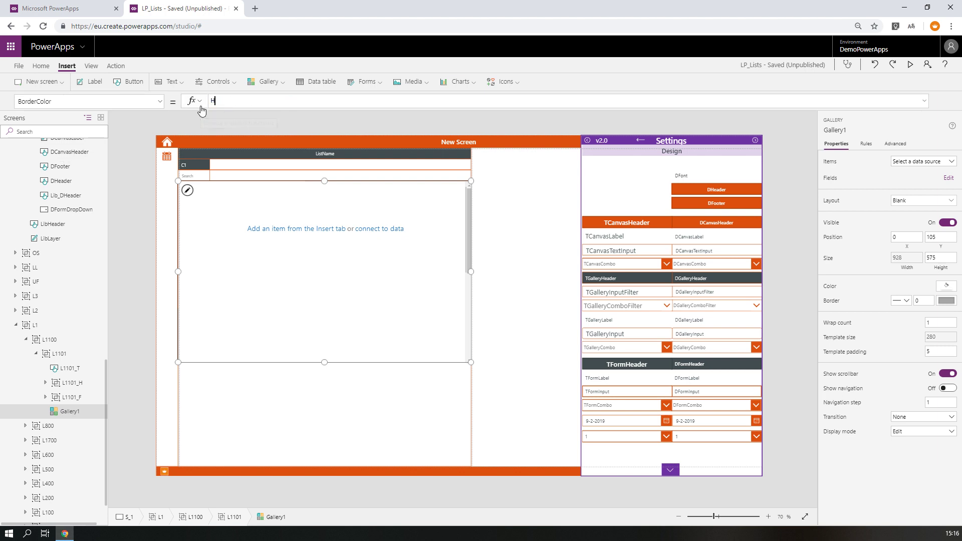
text(eader.)
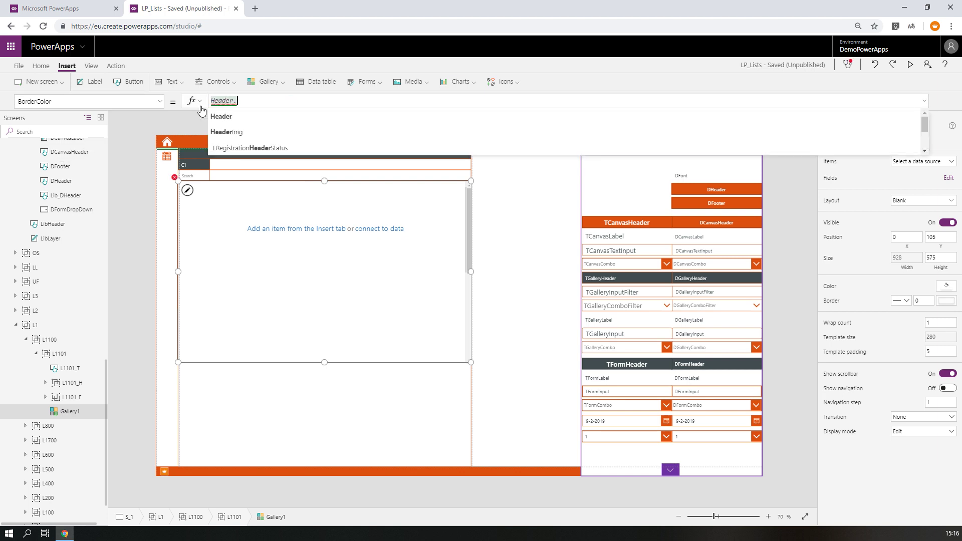
text(Fill)
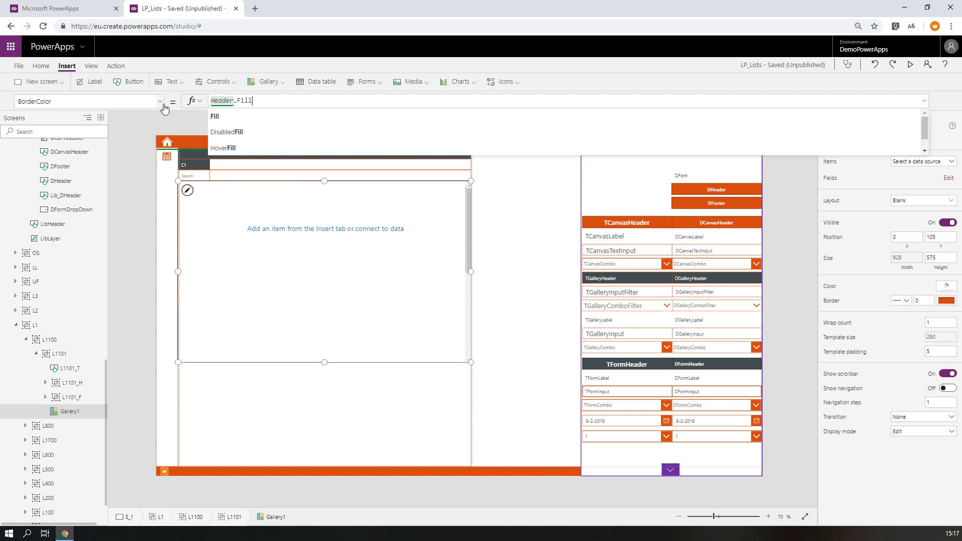
- Set the gallery's BorderThickness property to 1
click(151, 101)
click(65, 145)
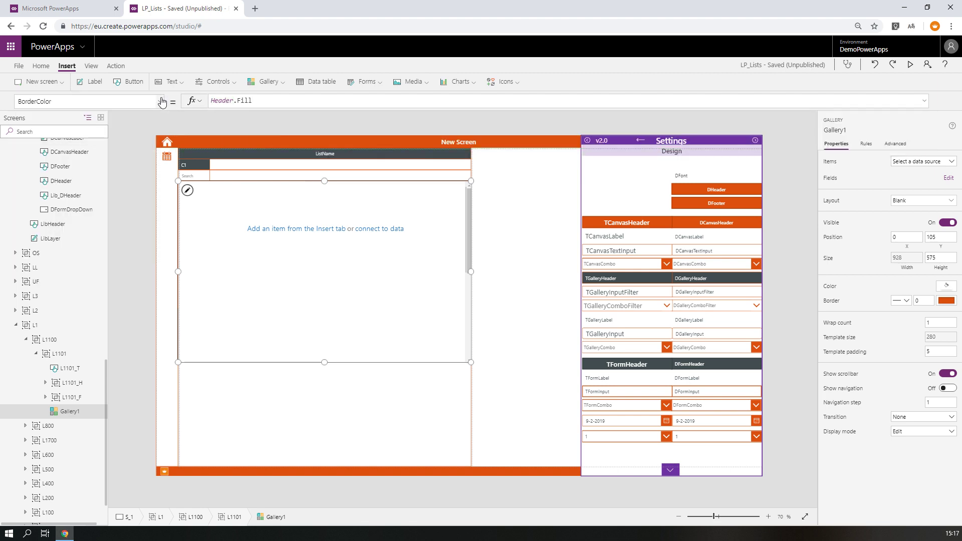
click(160, 102)
click(108, 159)
click(160, 101)
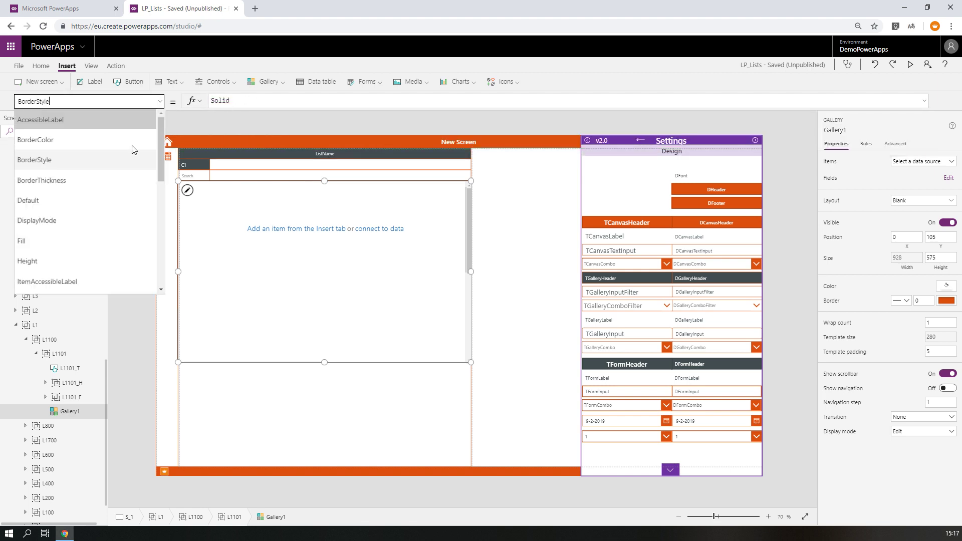
click(66, 180)
click(211, 102)
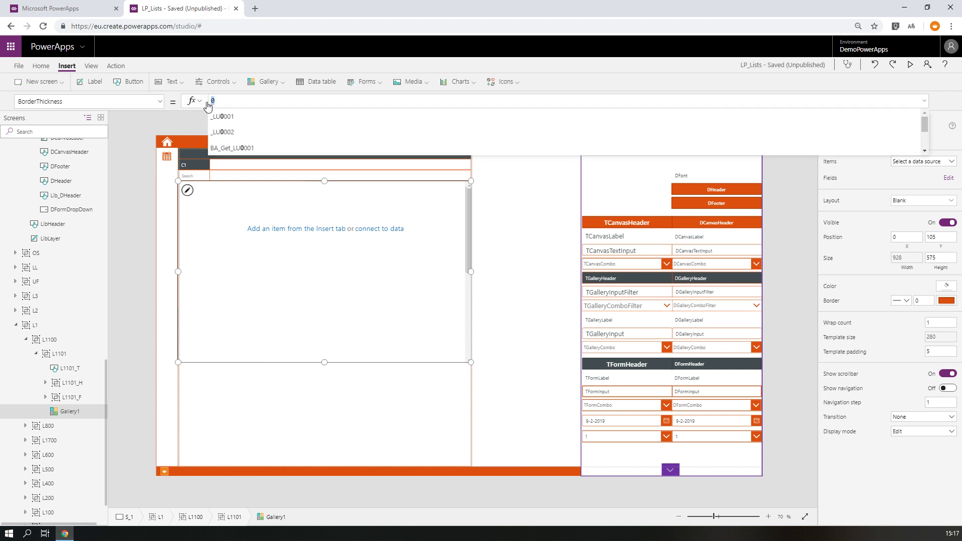
key(BackSpace)
text(1)
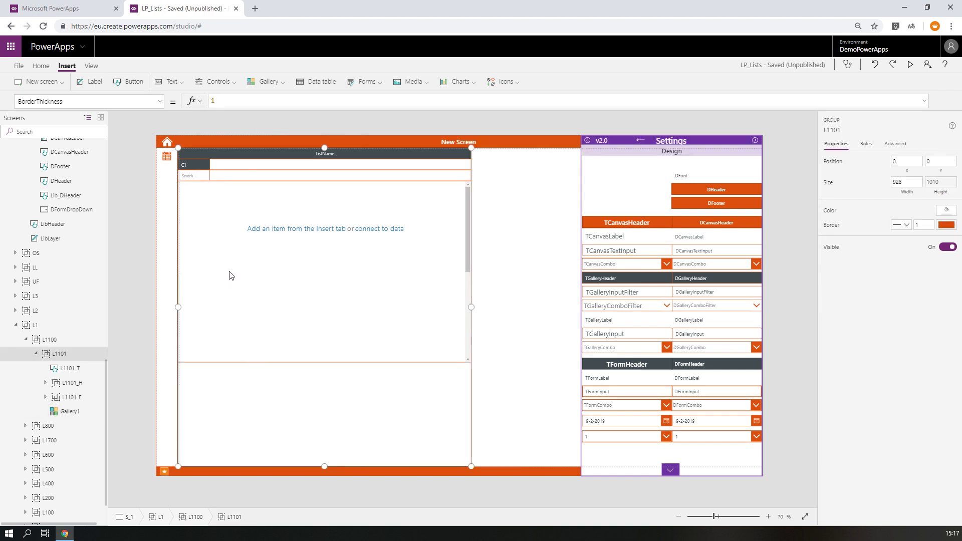
- Set the gallery's template padding to 0
click(230, 271)
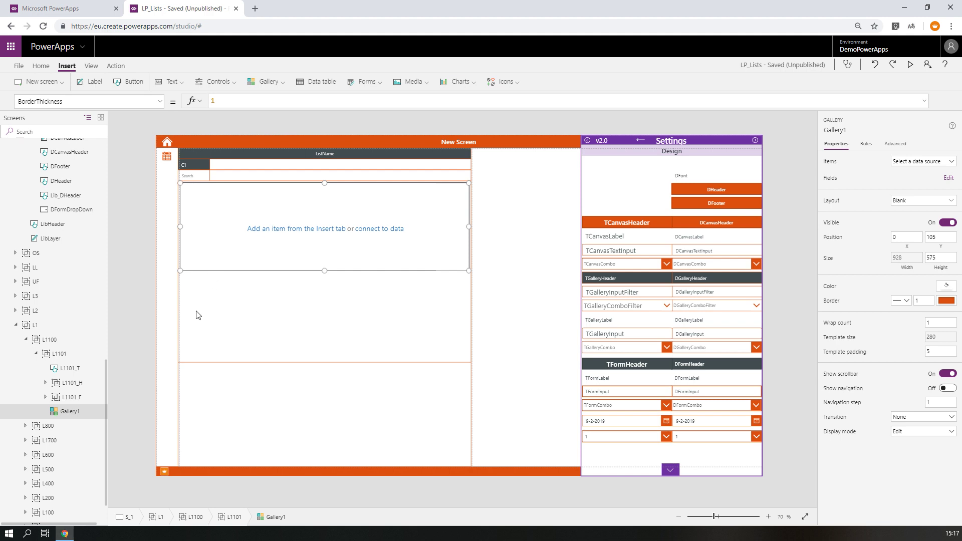
click(928, 352)
text(0)
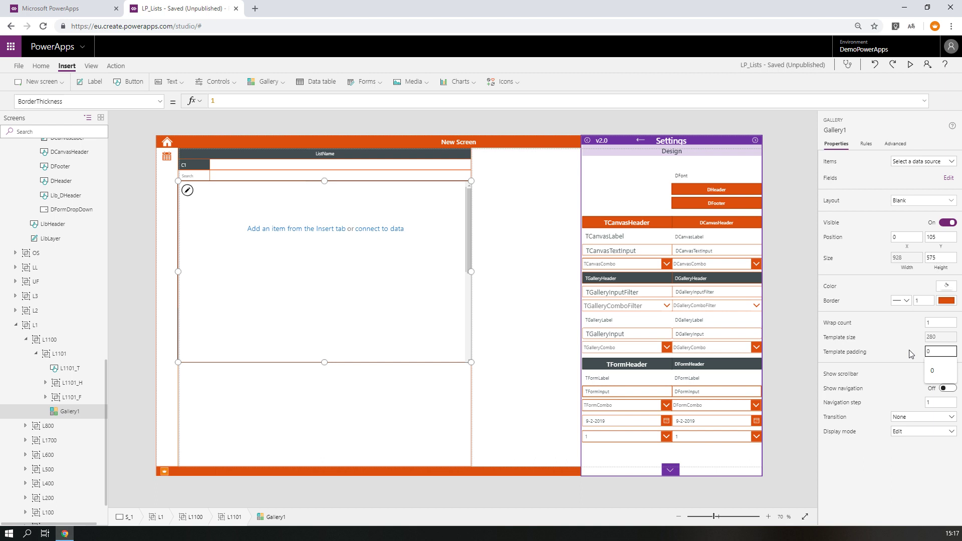
key(Return)
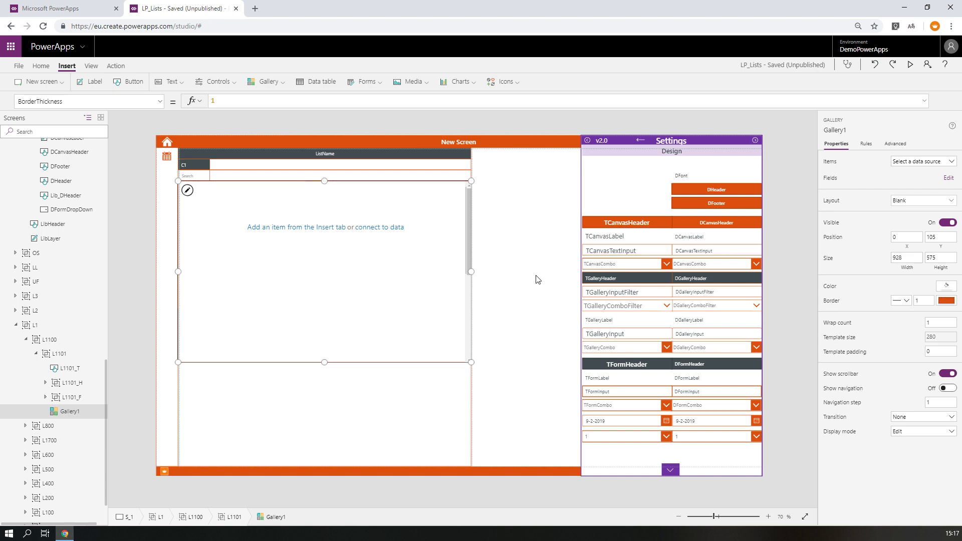
- Widen the L1101 group to about 1195 and set the gallery's width formula to Parent.Width again
click(459, 426)
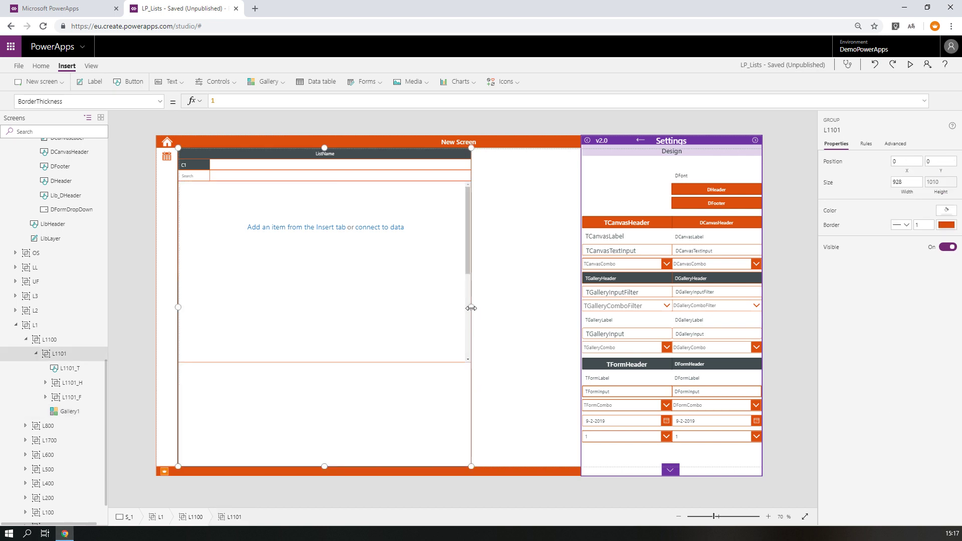
drag(472, 308, 555, 302)
click(441, 292)
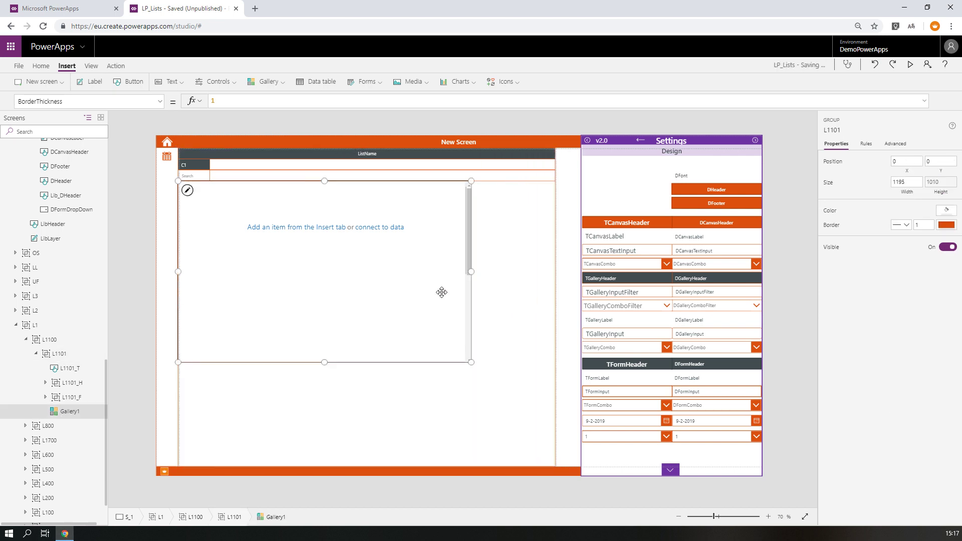
click(905, 259)
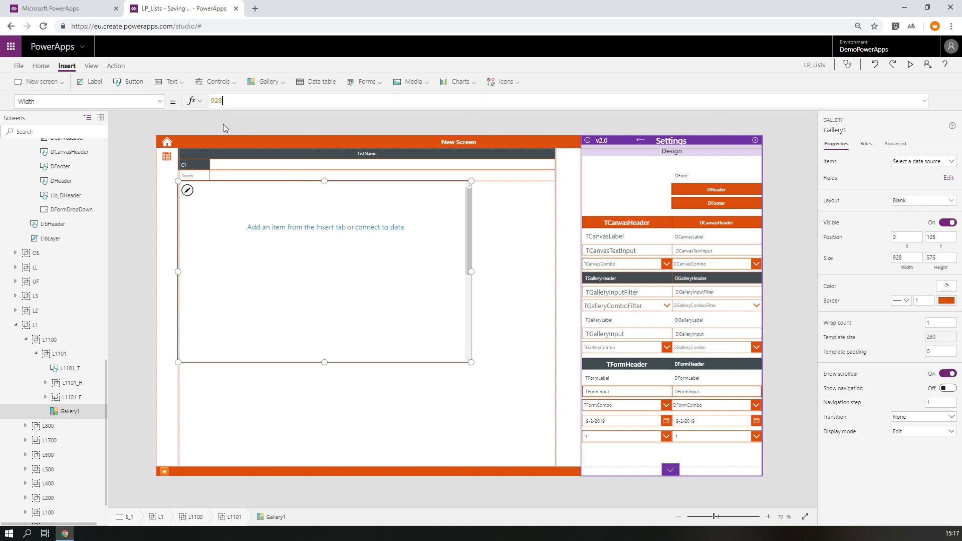
text(Parent.Width)
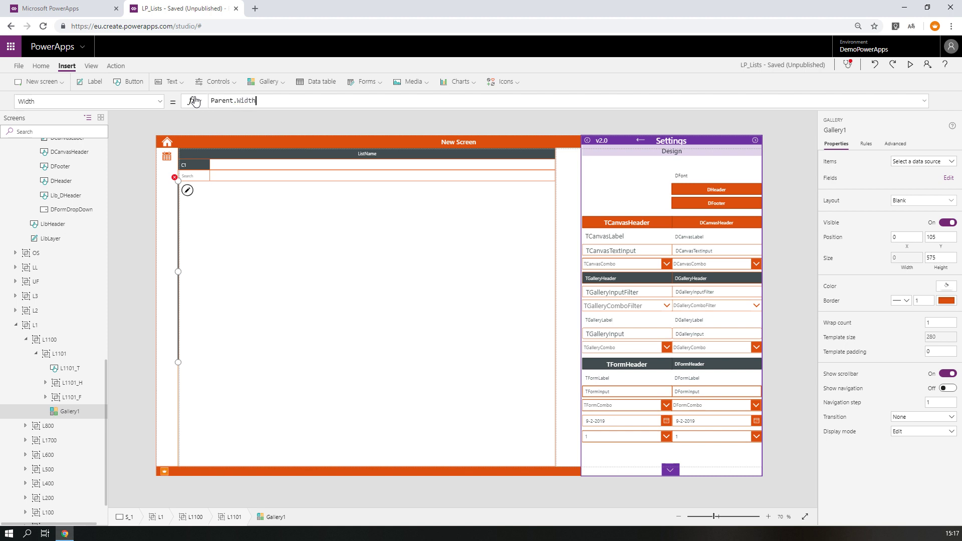
- Narrow the L1101 group to about 1085 wide and check the gallery's width against it
click(440, 398)
drag(555, 306, 522, 303)
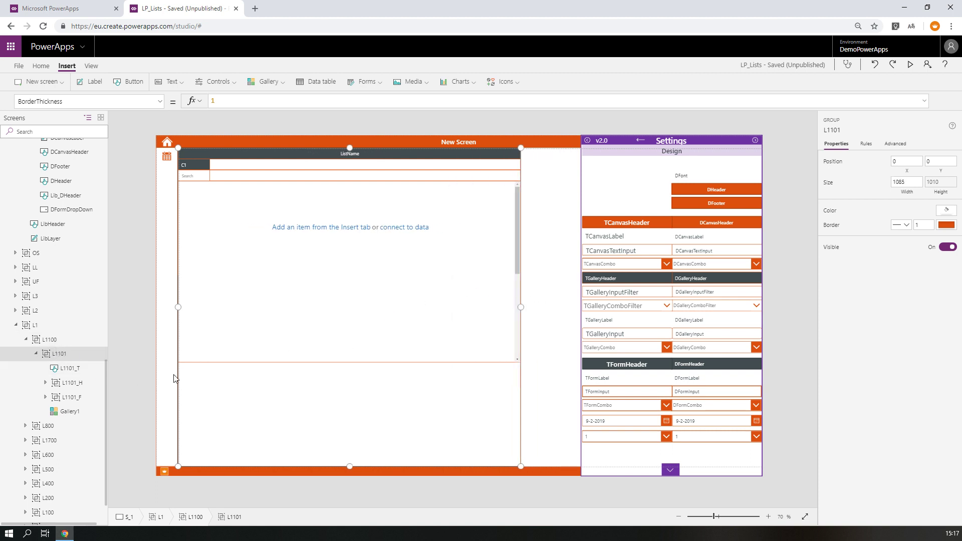
click(276, 343)
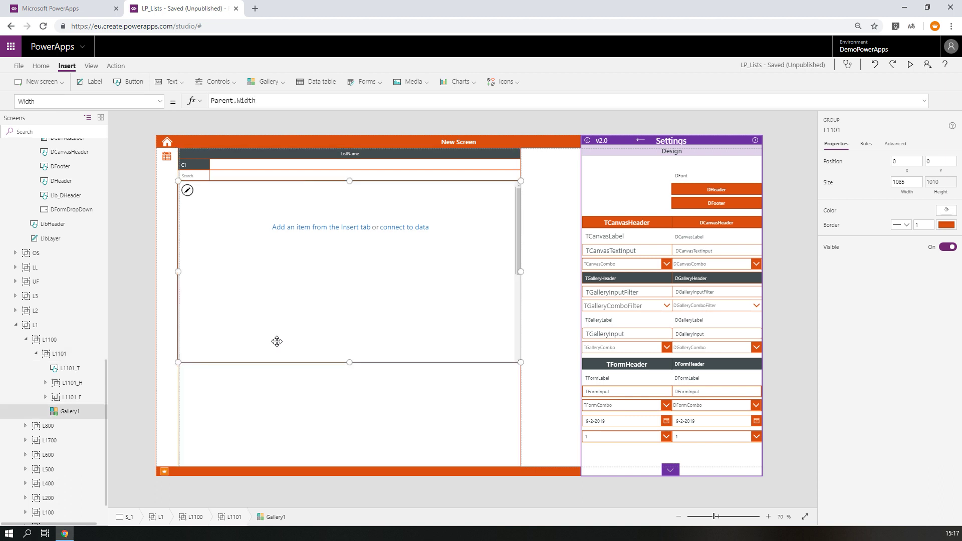
- Rename the gallery as L1101_G
right_click(65, 411)
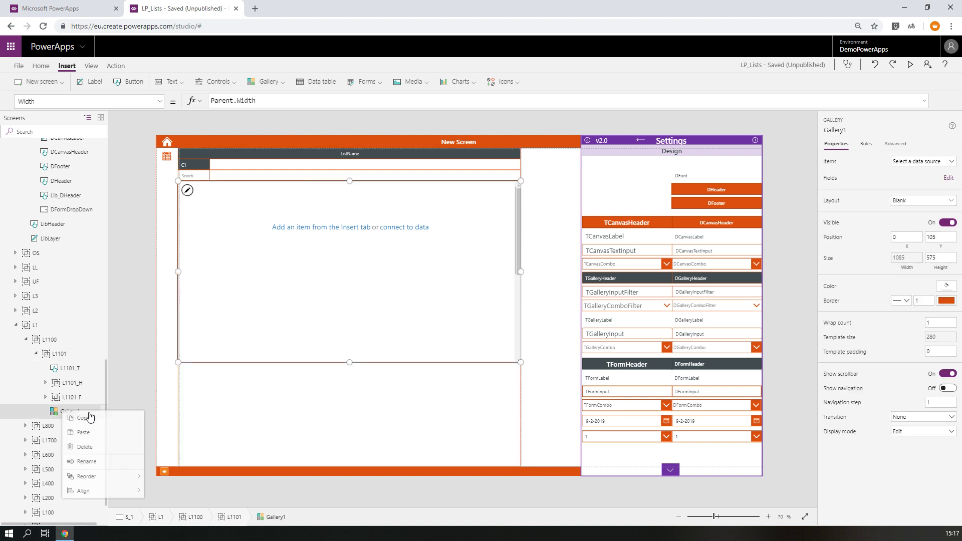
click(86, 461)
text(L11)
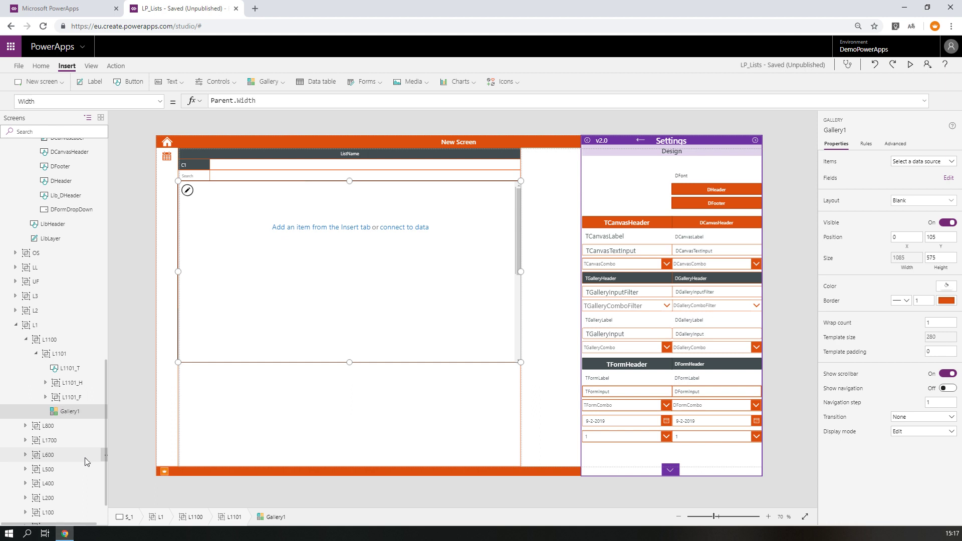
key(Return)
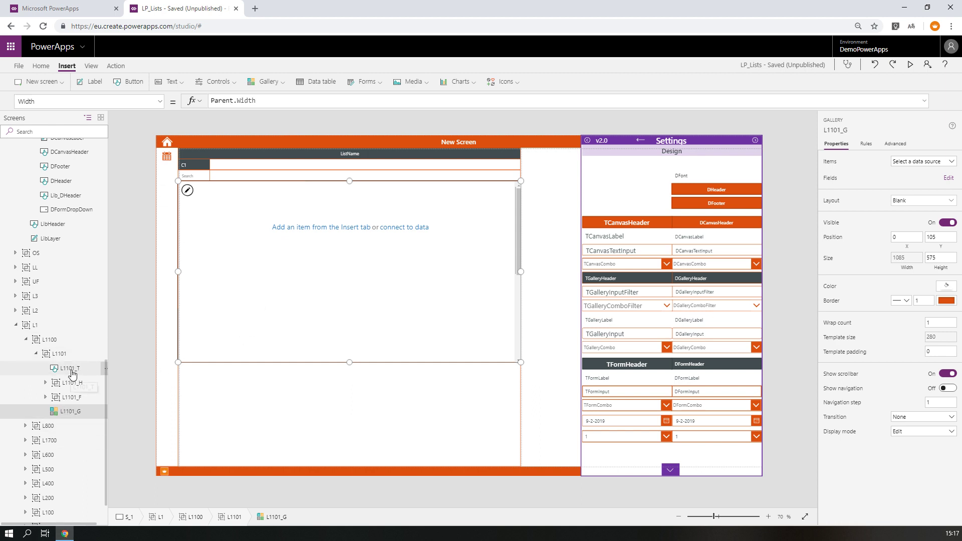
- Set the L1101_G gallery's Y formula to L1101_T.Height + L1101_H.Height + L1101_F.Height
click(161, 102)
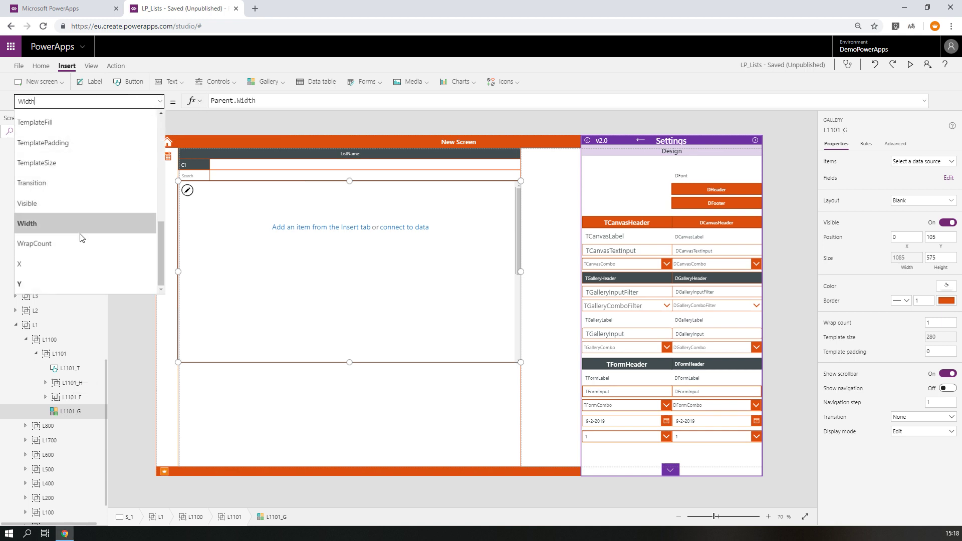
click(58, 282)
drag(231, 104, 212, 103)
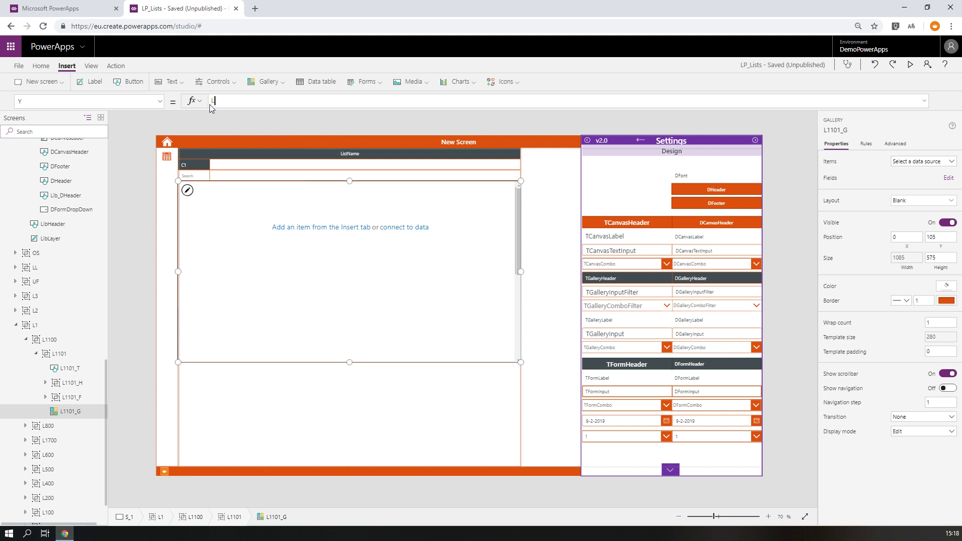
text(L1101)
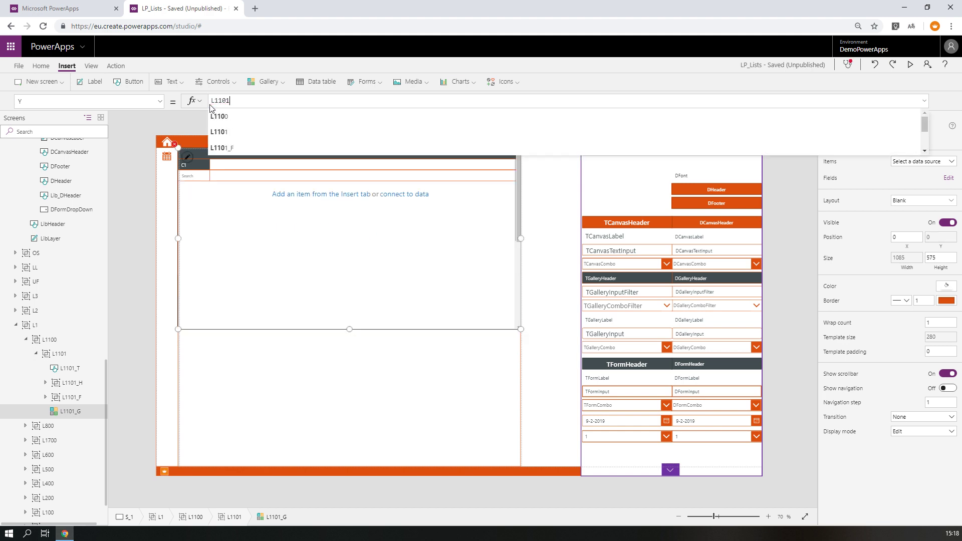
text(_T)
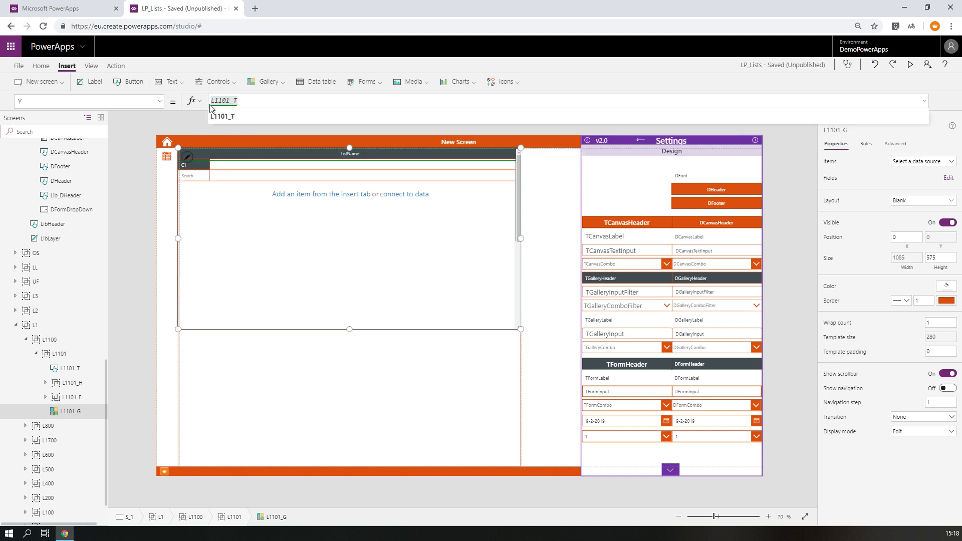
text(.Hieght)
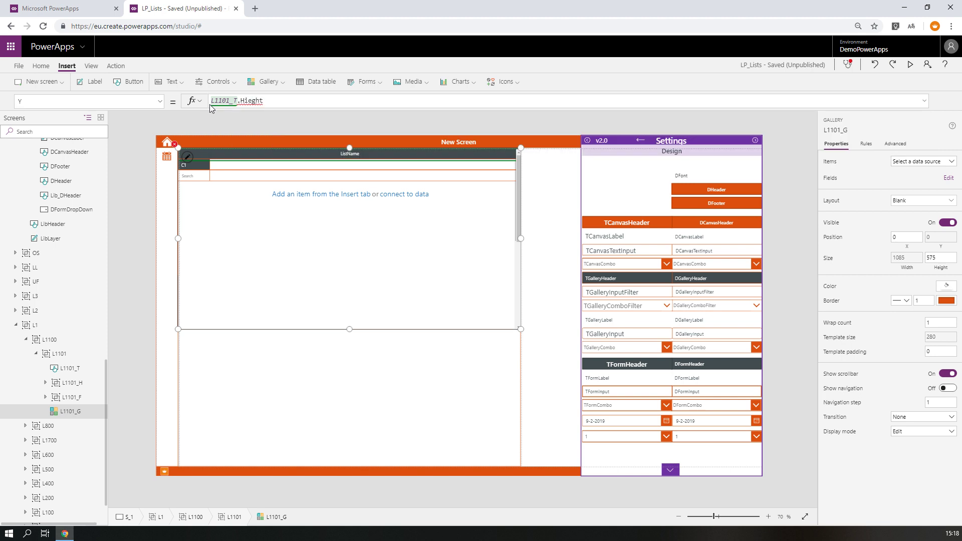
key(BackSpace)
key(BackSpace)
key(BackSpace)
key(BackSpace)
key(BackSpace)
text(eight )
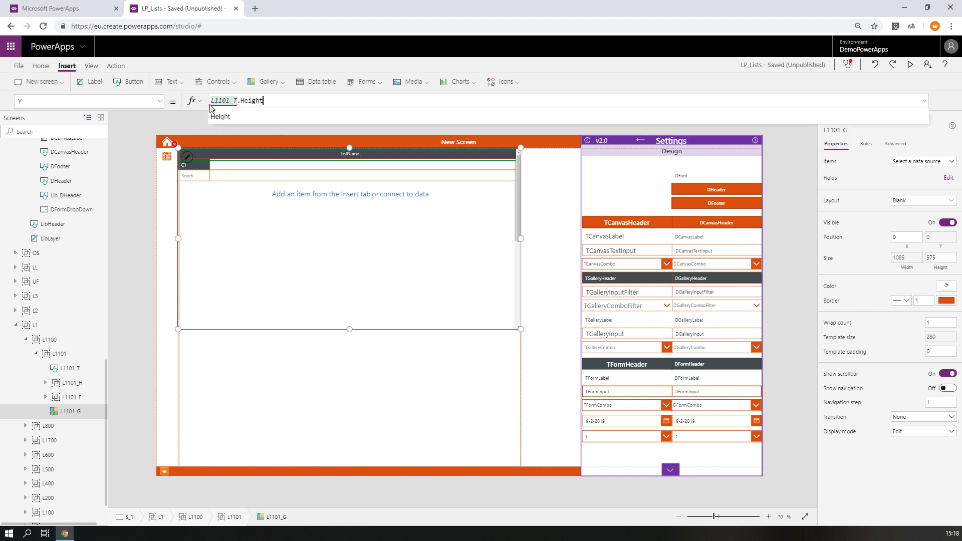
text(+ )
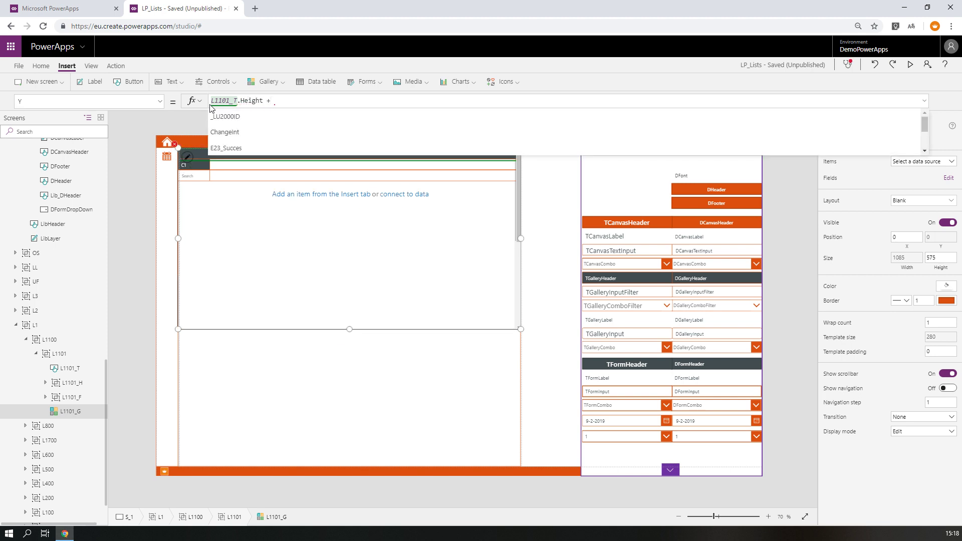
text(L1100_H)
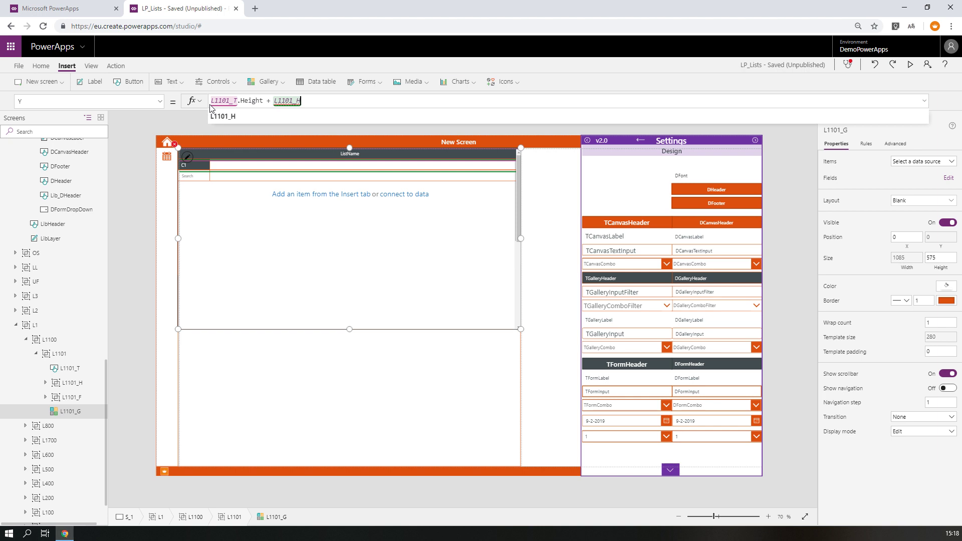
text(.Height)
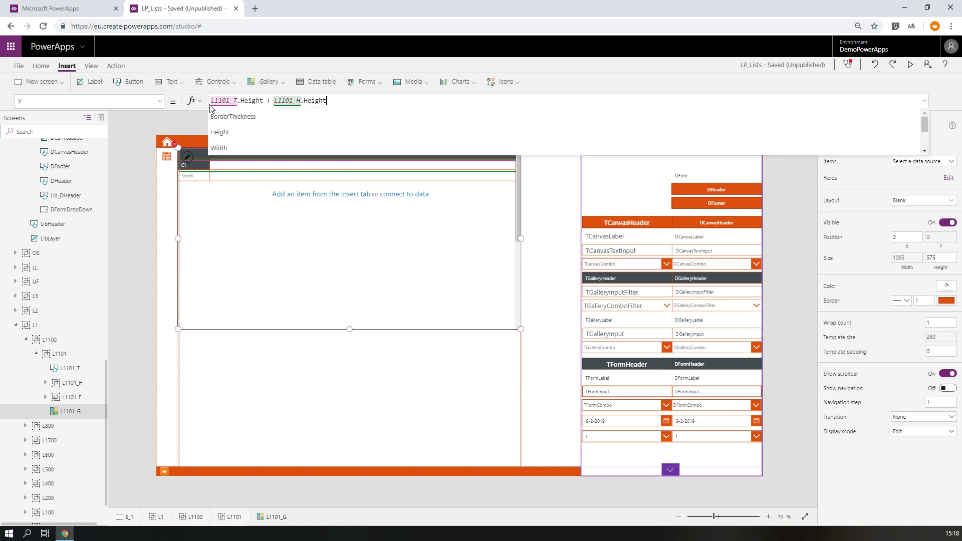
text( + L1101)
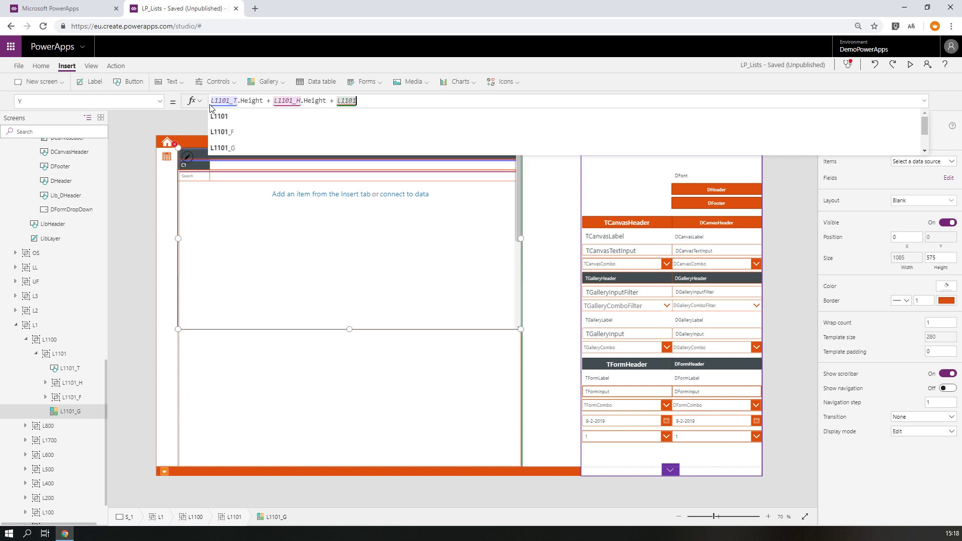
text(_F.)
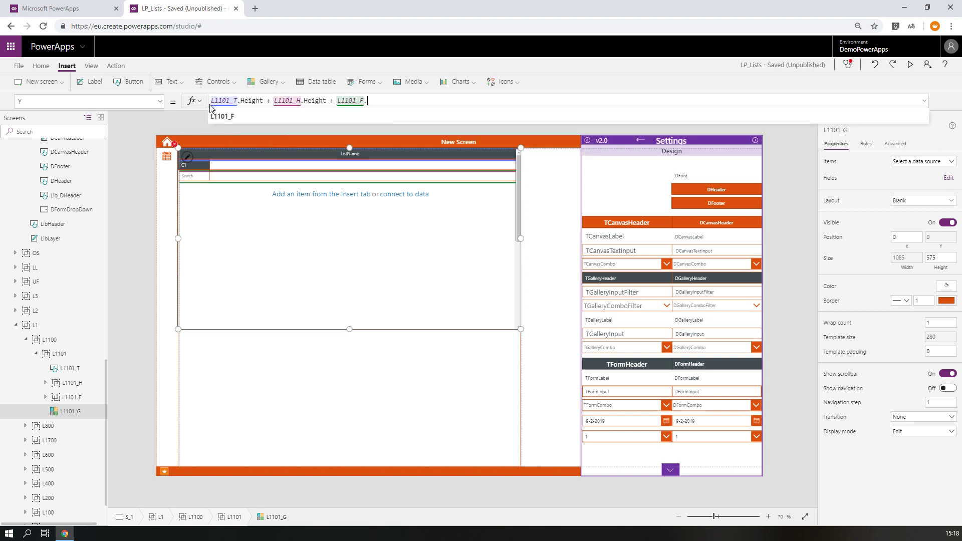
text(Height)
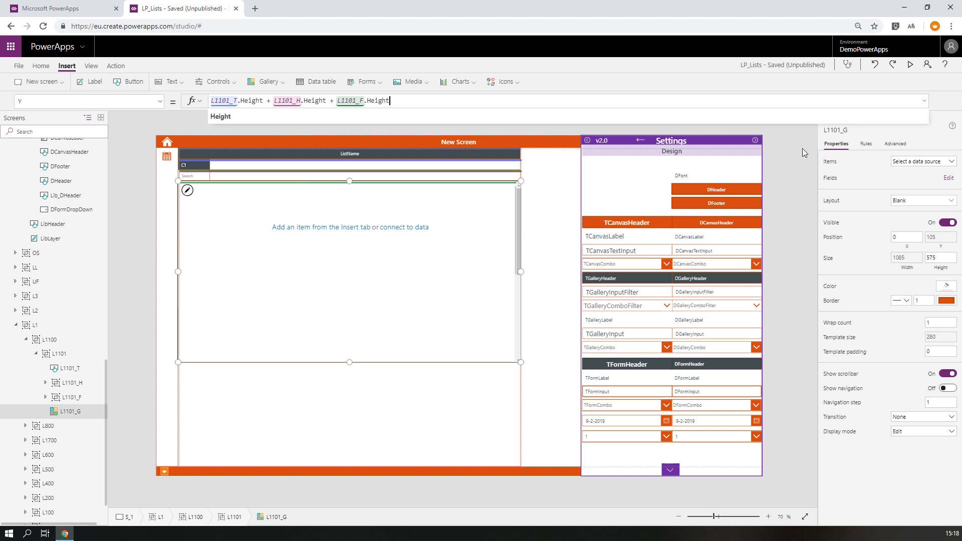
click(834, 131)
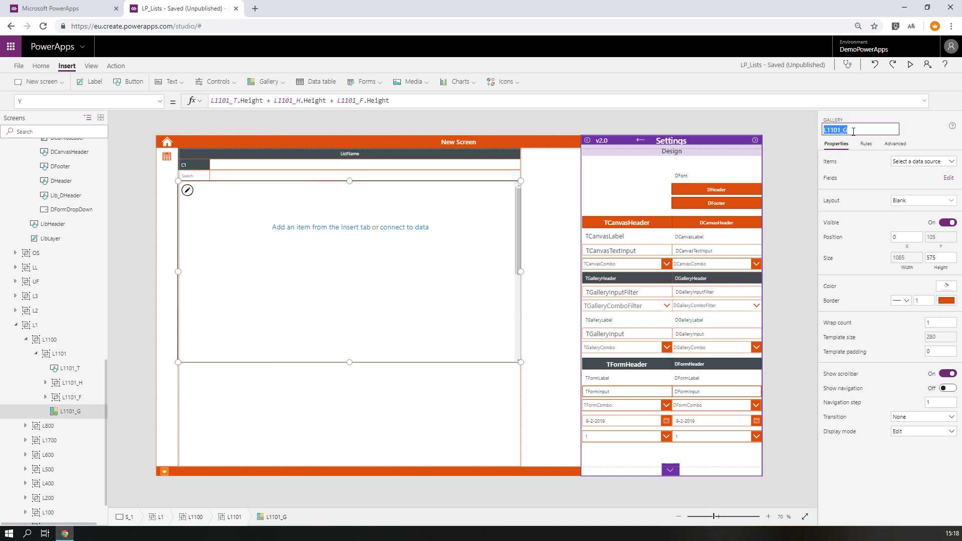
click(319, 345)
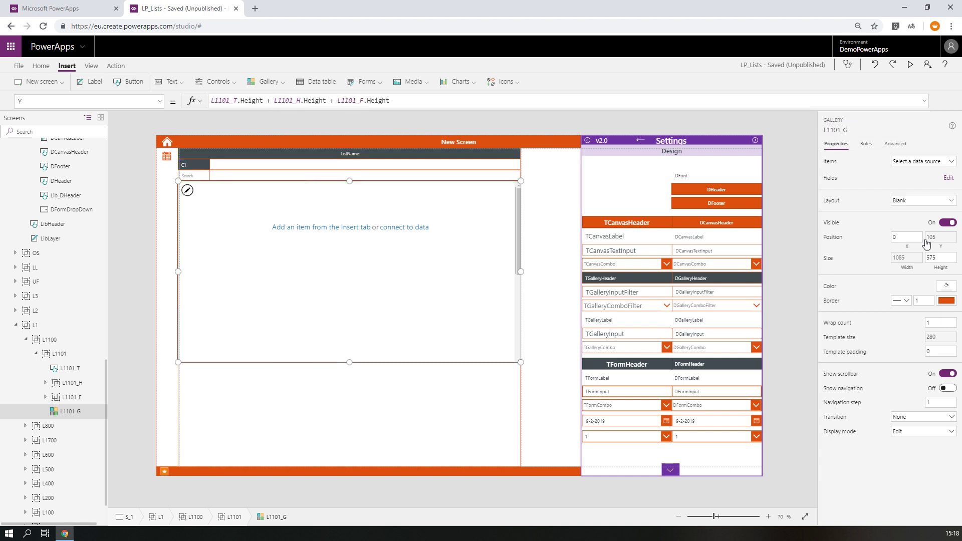
- Set the L1101_G gallery's height formula to Parent.Height - L1101_G.Y
click(940, 259)
click(246, 100)
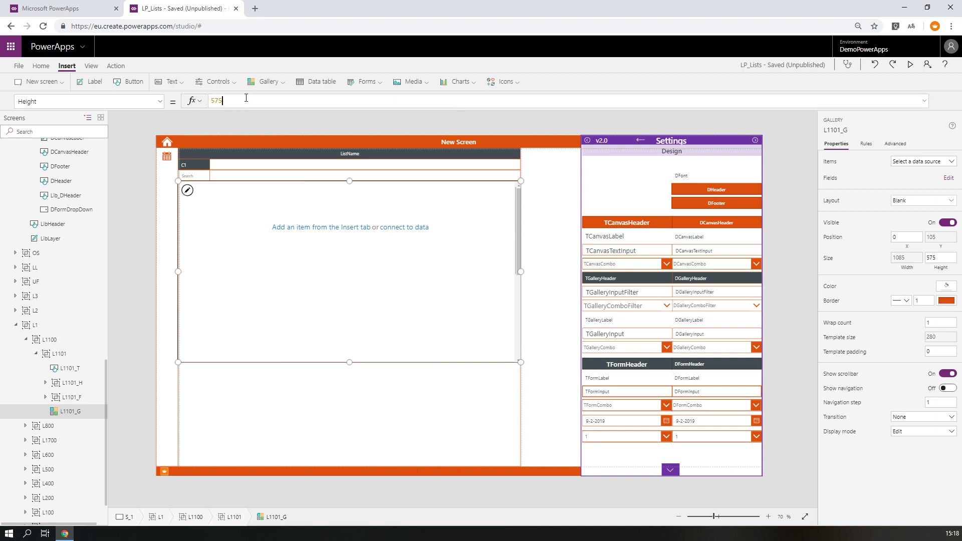
drag(246, 98, 187, 102)
text(Paren)
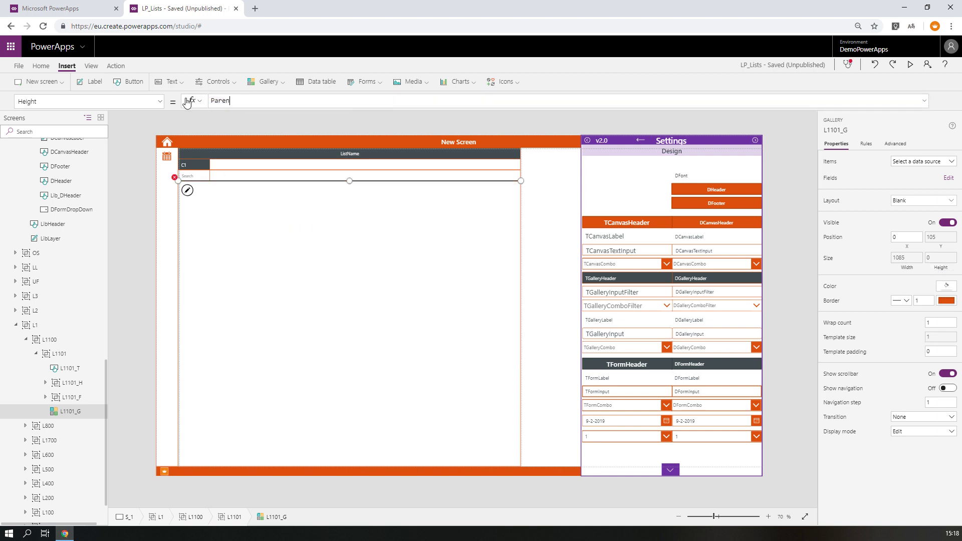
text(t.Height)
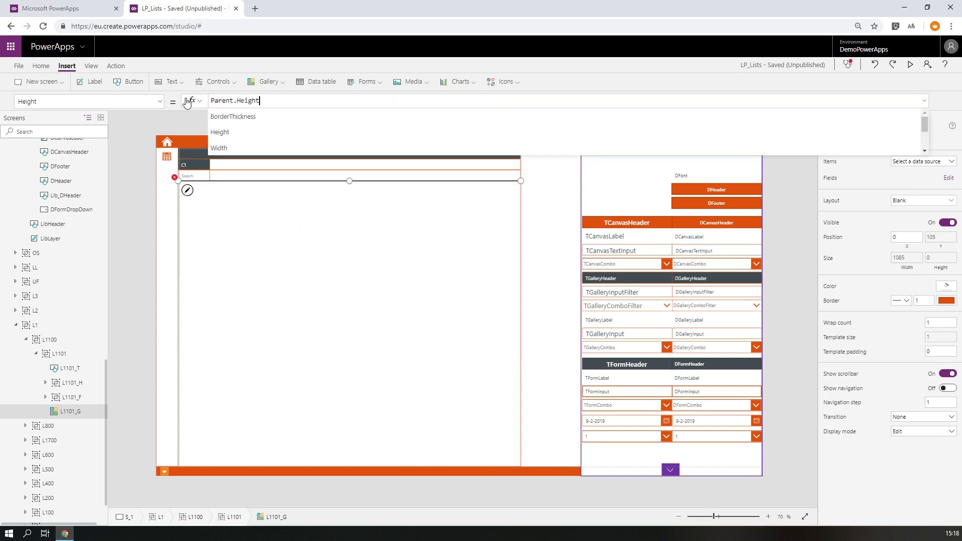
text( - L1101_G)
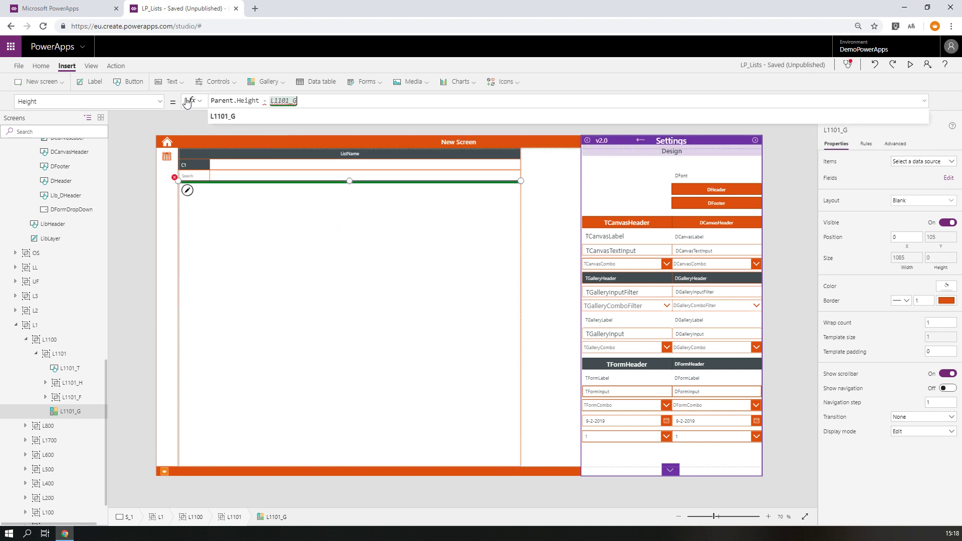
text(.Y)
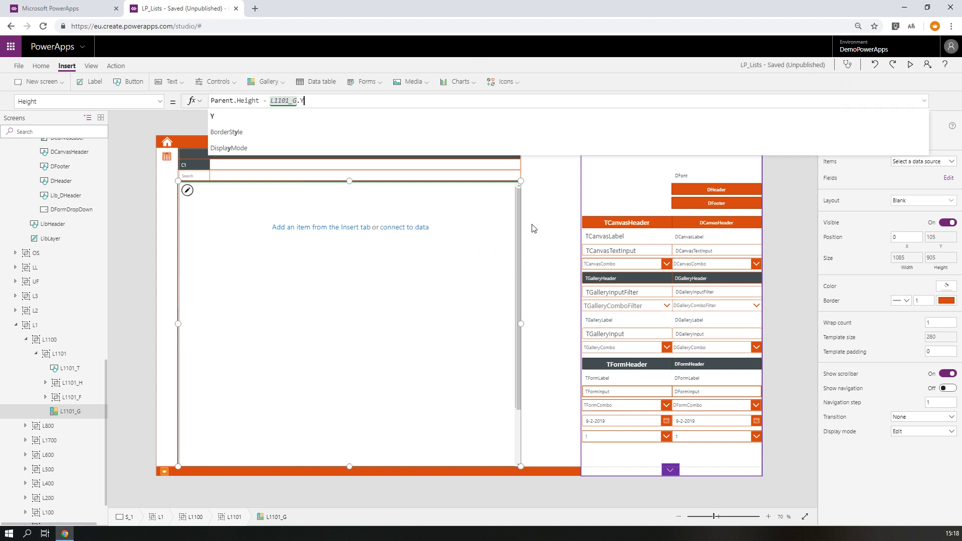
- Replace the L1101_G gallery's template size formula with 35
click(424, 250)
click(410, 255)
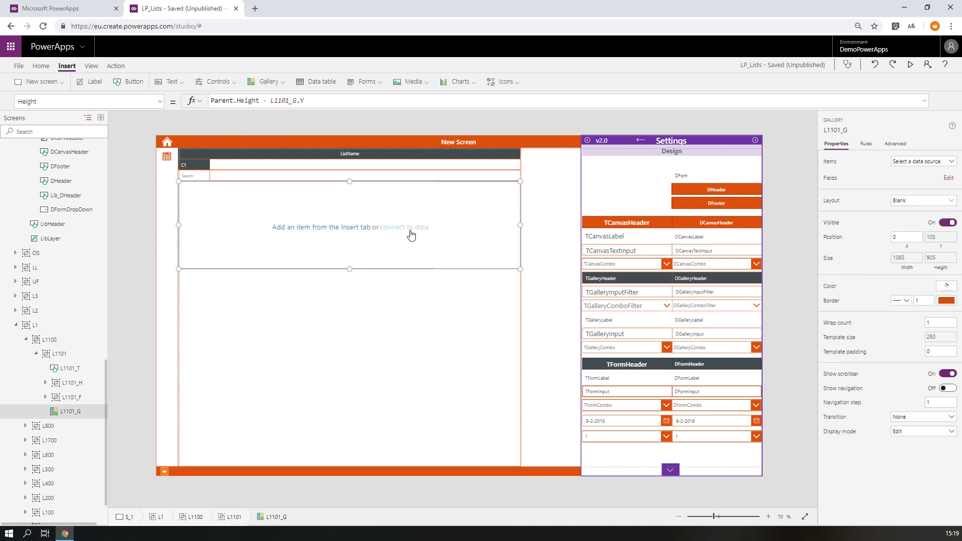
click(188, 192)
click(950, 340)
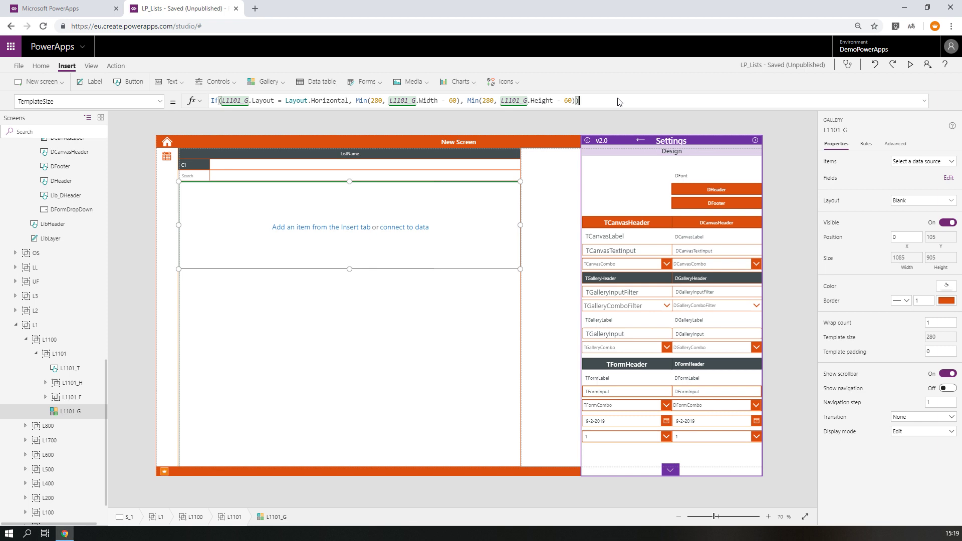
key(ctrl+a)
text(35)
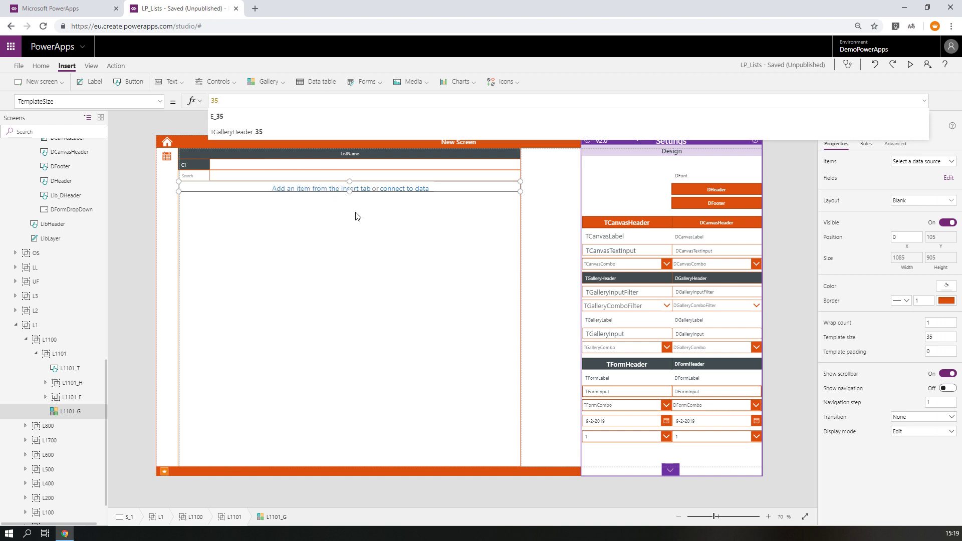
- Copy the TGalleryLabel label from the Settings design area into the L1101_G gallery's template
click(609, 321)
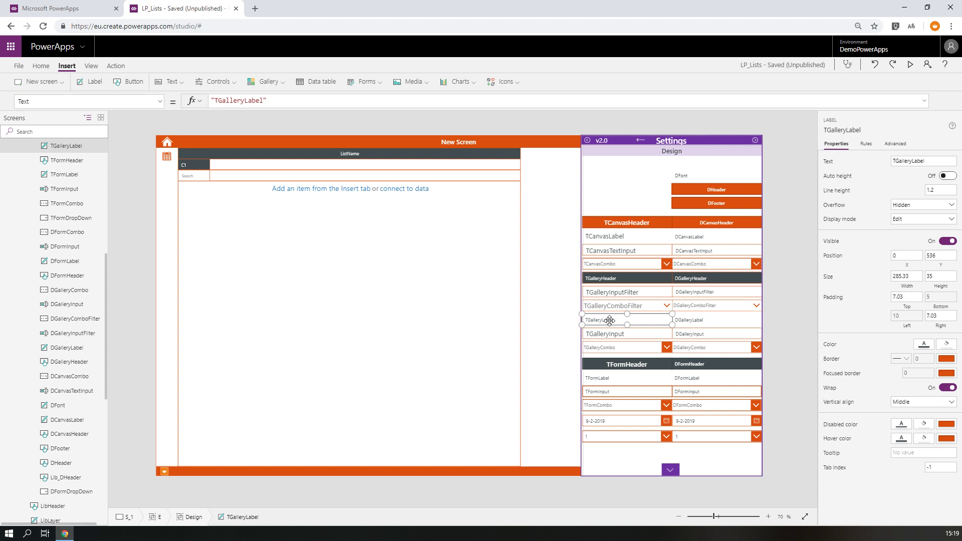
click(206, 190)
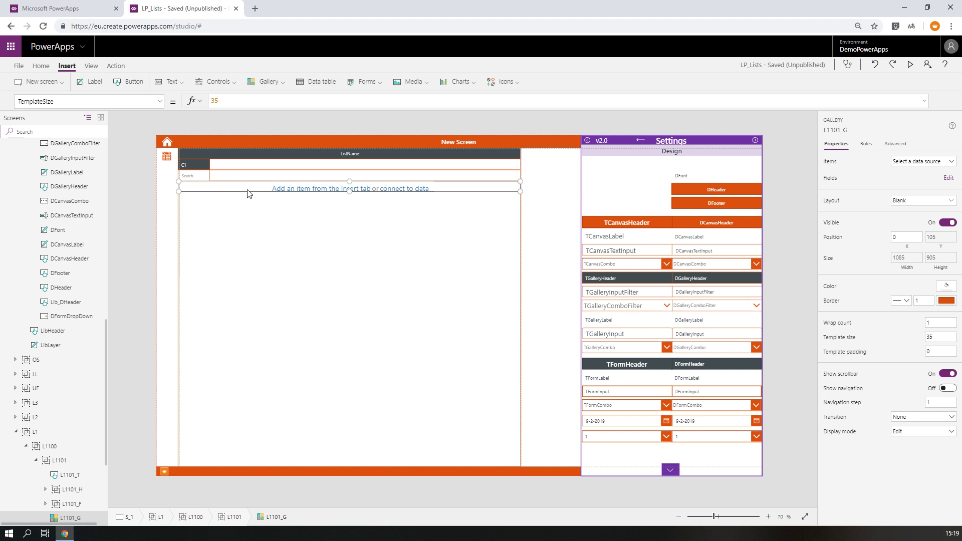
key(ctrl+v)
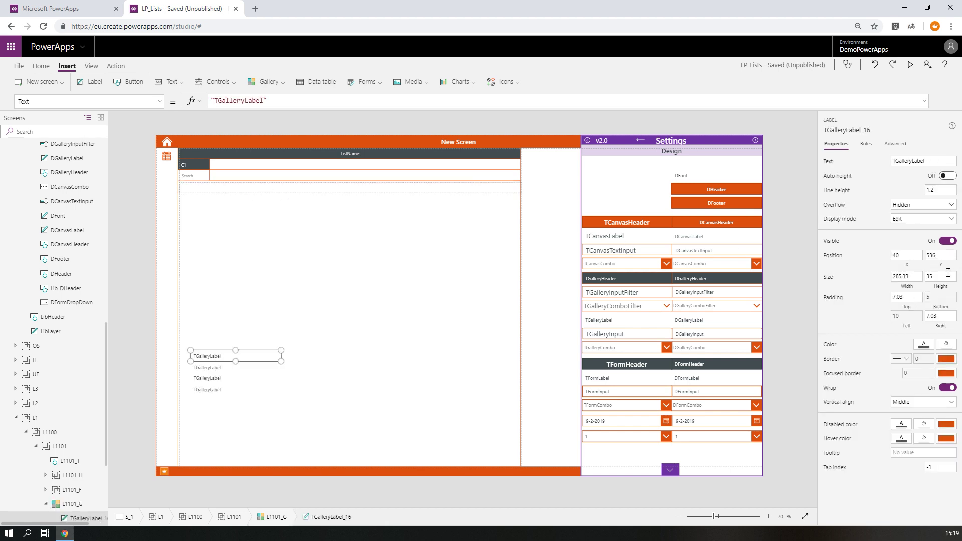
- Position the pasted gallery label at X 0 and Y 0 in the template
click(937, 256)
text(0)
click(893, 257)
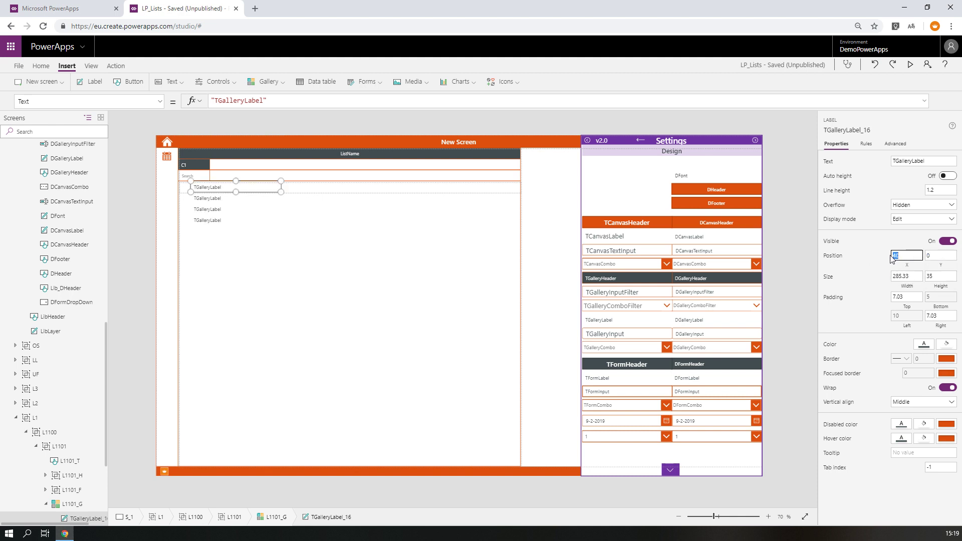
text(0)
key(Tab)
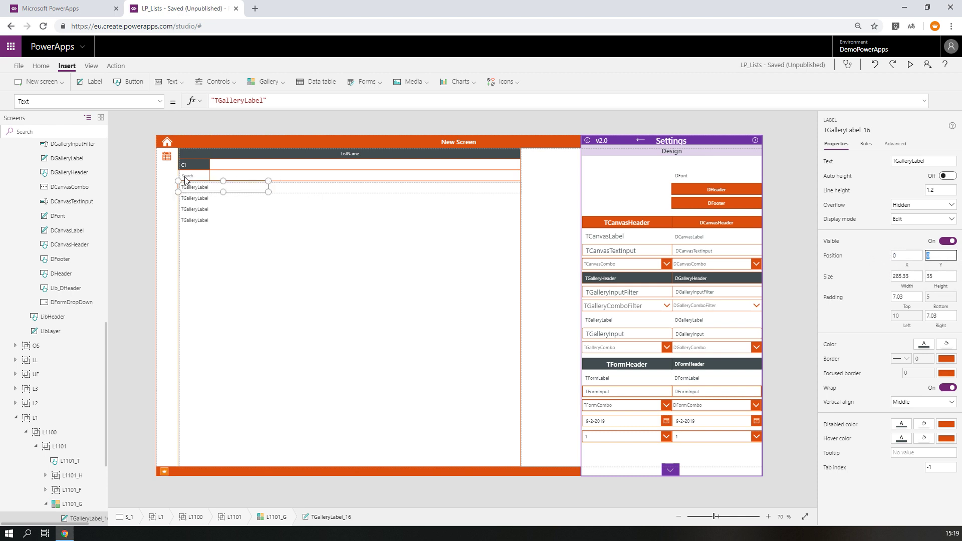
- Check the C1 header button's size and set the gallery label's width to 100 to match
click(199, 166)
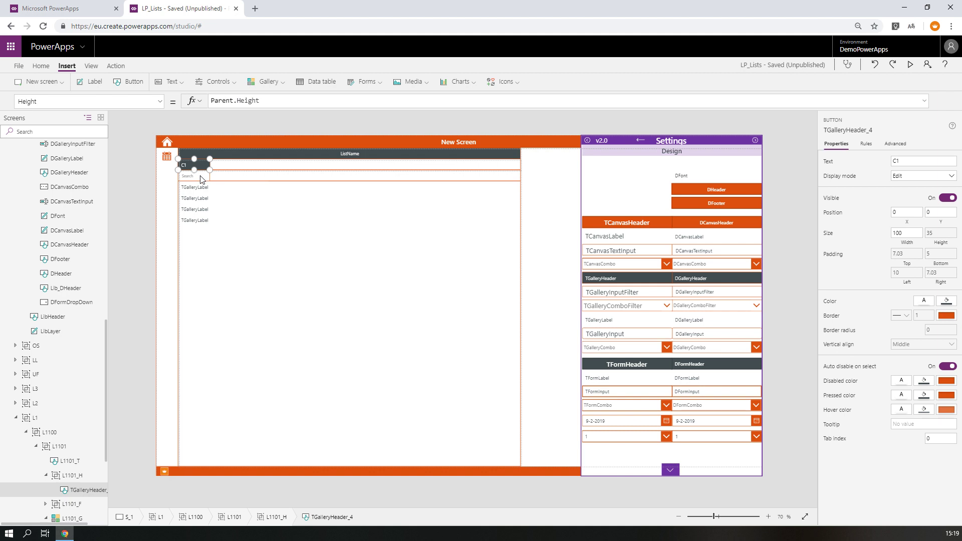
click(201, 188)
click(195, 187)
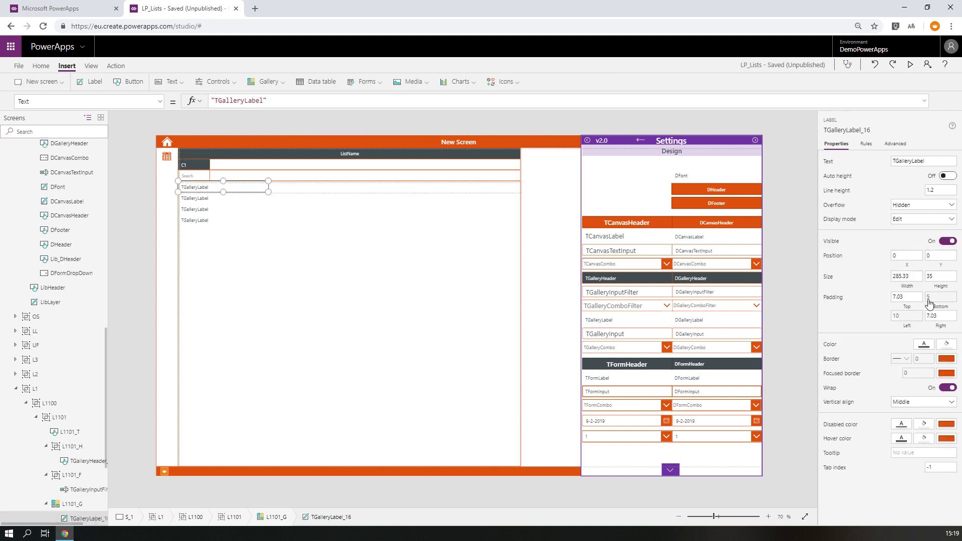
click(905, 298)
click(916, 277)
text(100)
key(Tab)
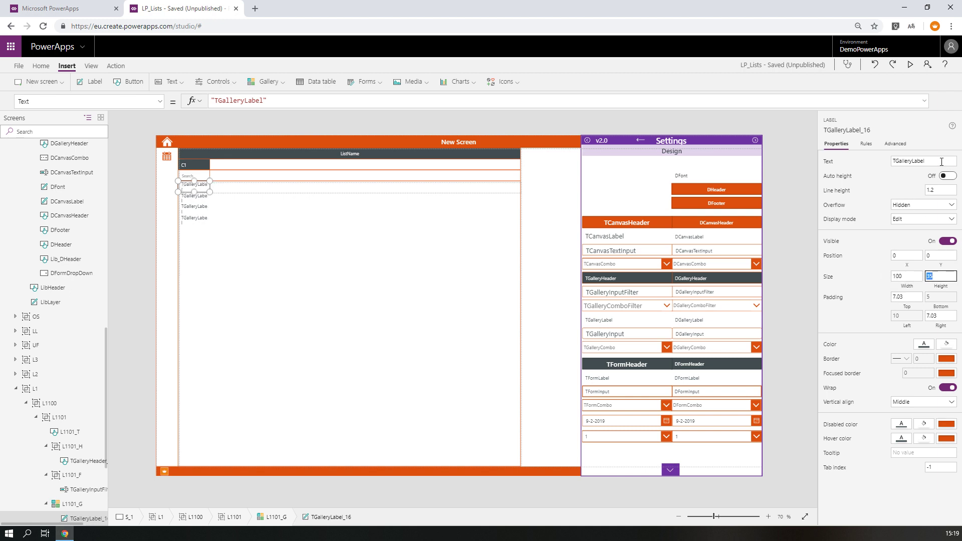
- Change the gallery label's text to C1, leaving its overflow option as it is
drag(942, 162, 889, 166)
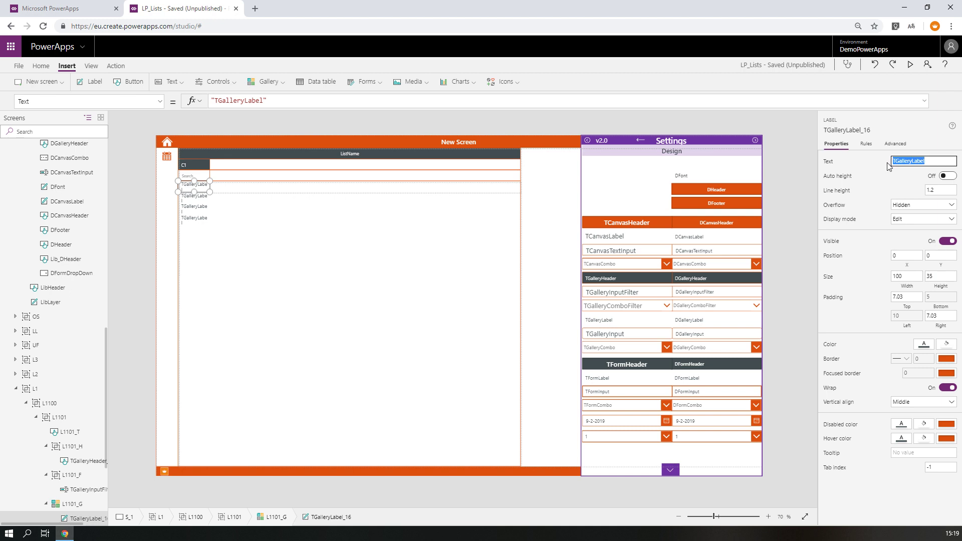
text(C1)
click(913, 206)
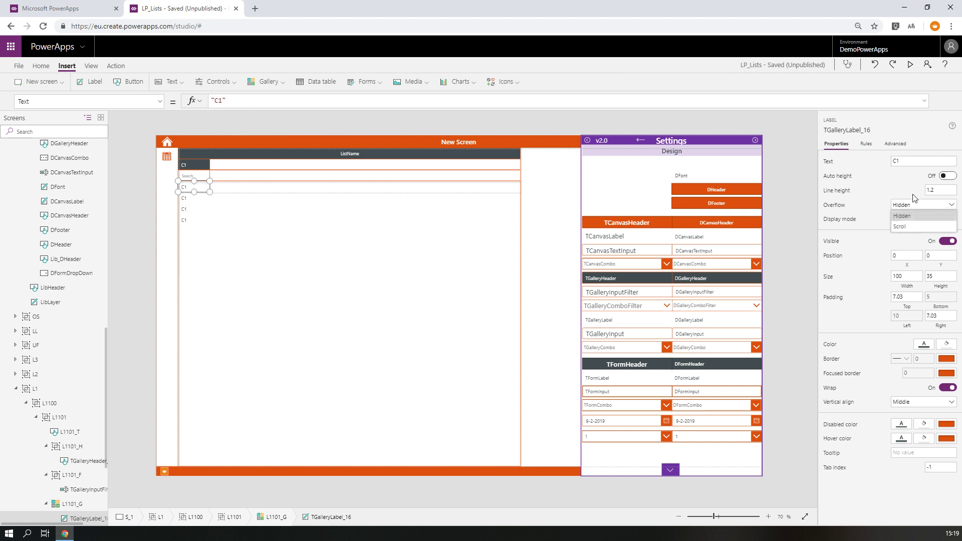
click(907, 162)
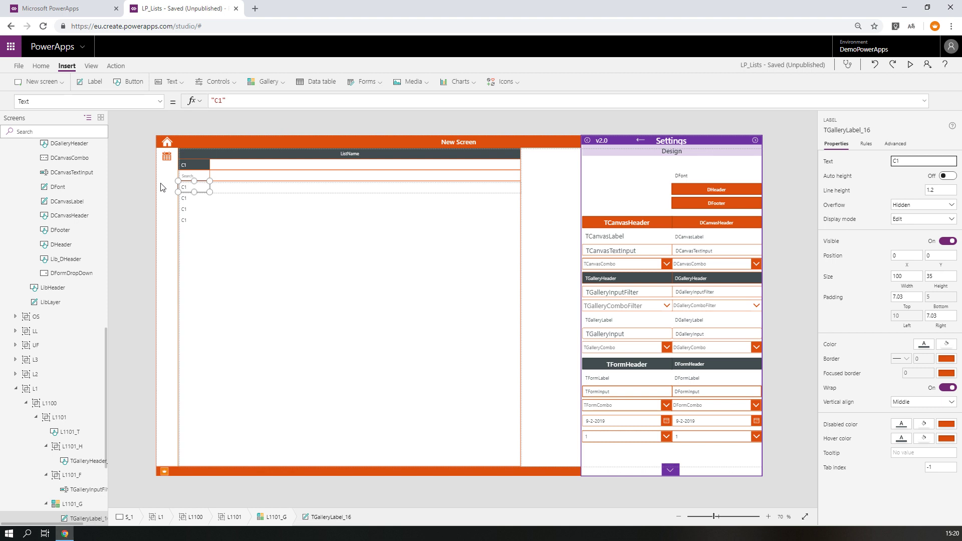
- Check which data sources are available for the L1101_G gallery's items and preview the screen
click(348, 300)
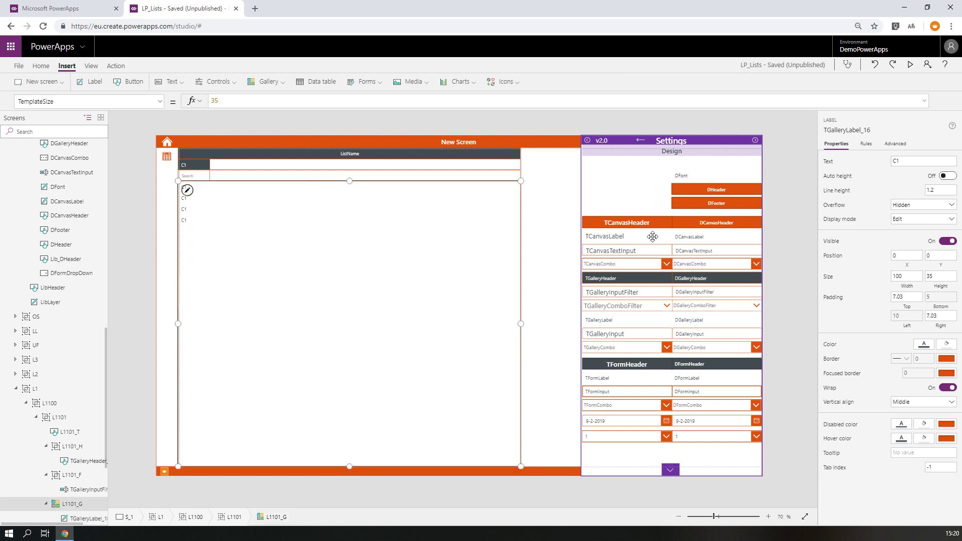
click(945, 164)
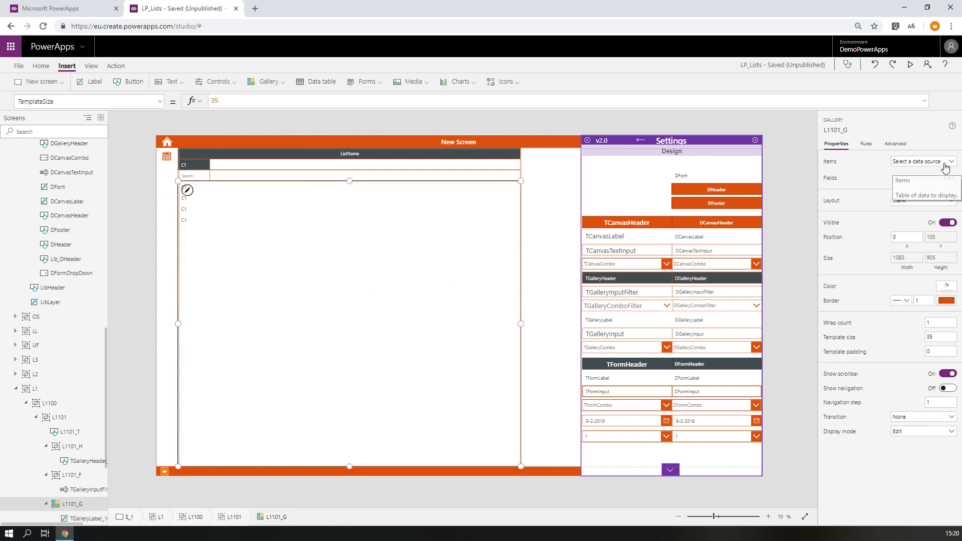
click(945, 164)
click(951, 163)
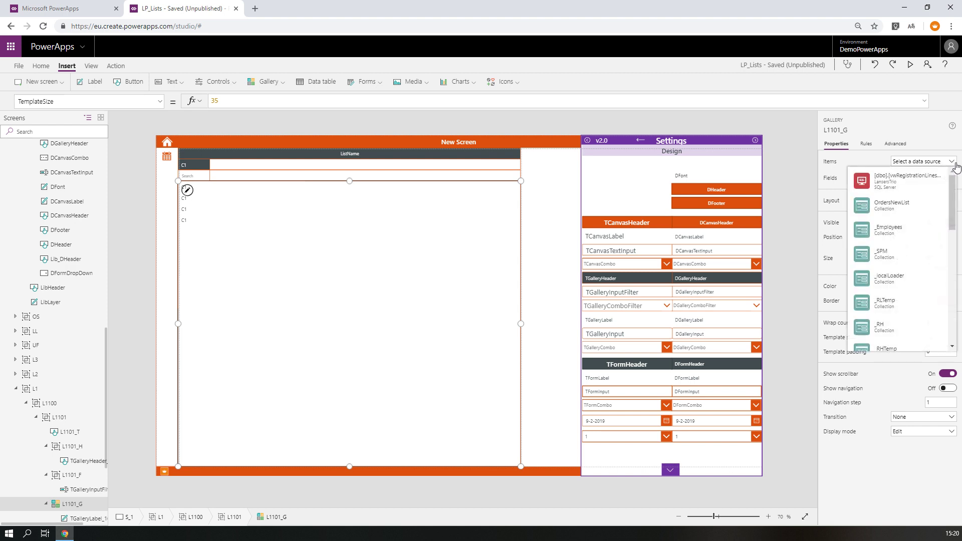
click(954, 165)
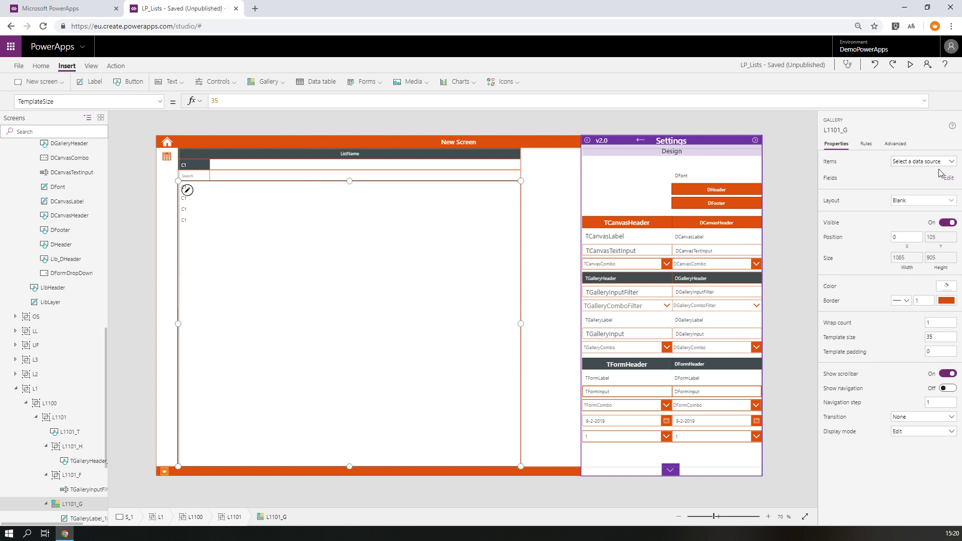
click(911, 64)
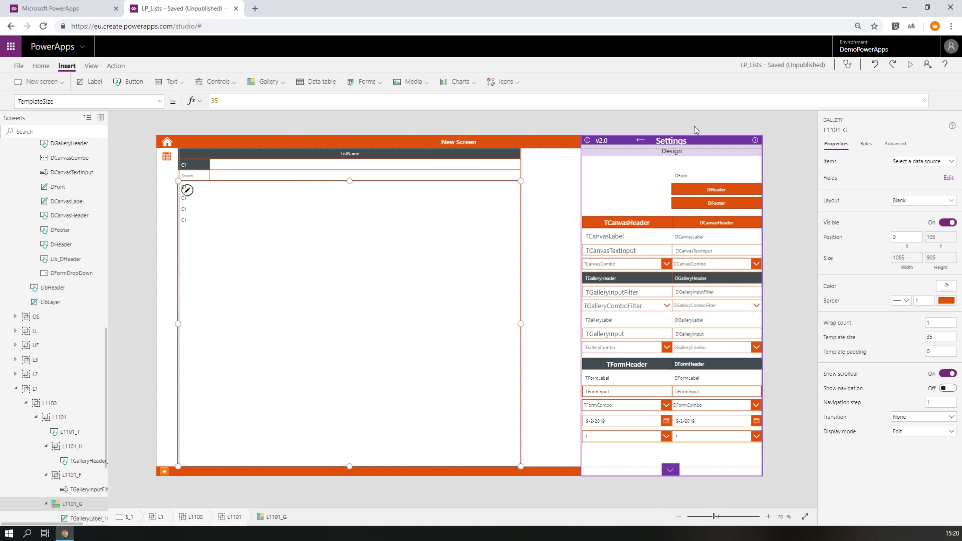
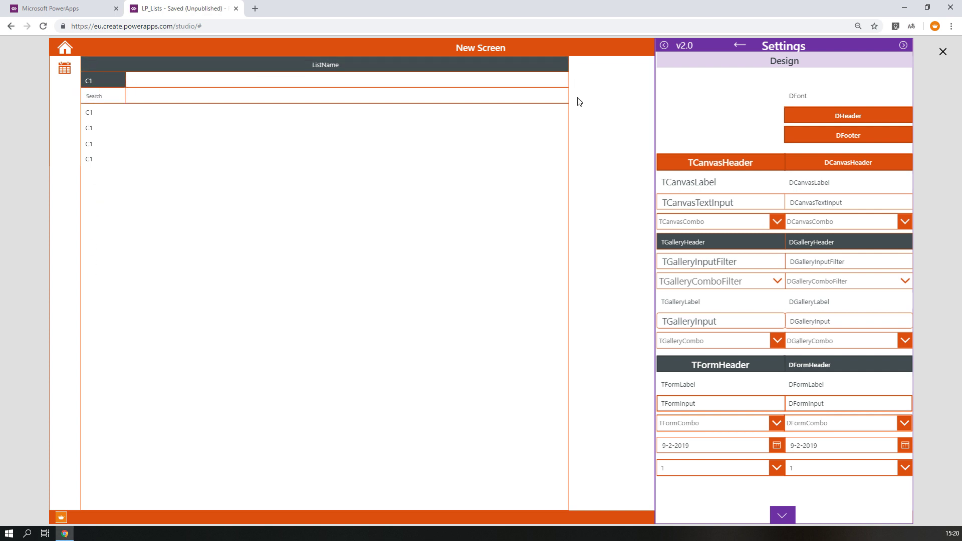
click(944, 53)
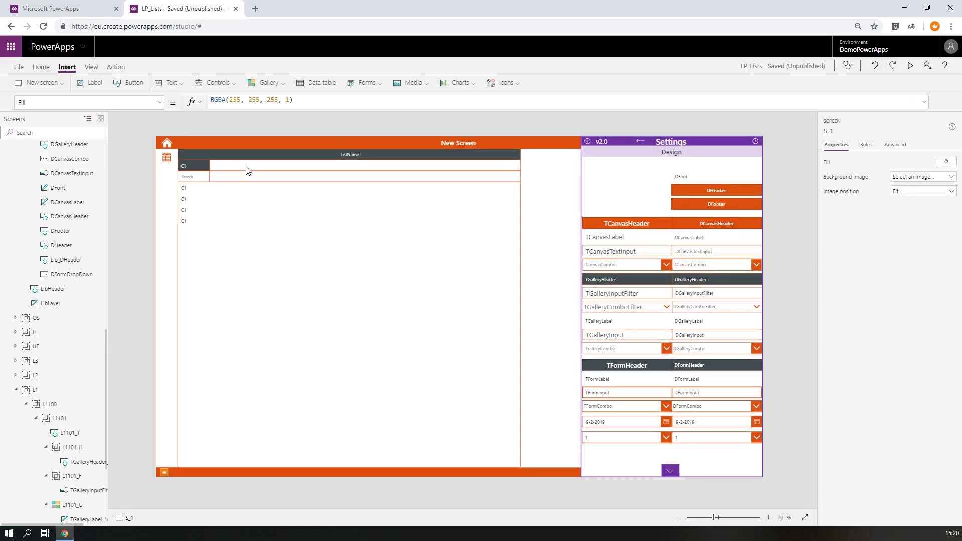
- Copy the Fill formula of the C1 header button
click(198, 169)
click(160, 102)
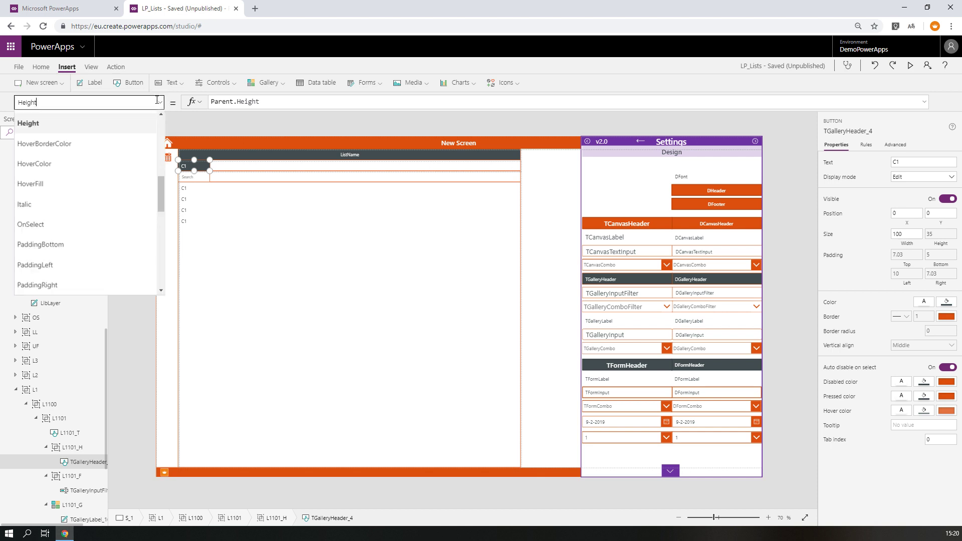
scroll(79, 177, up, 3)
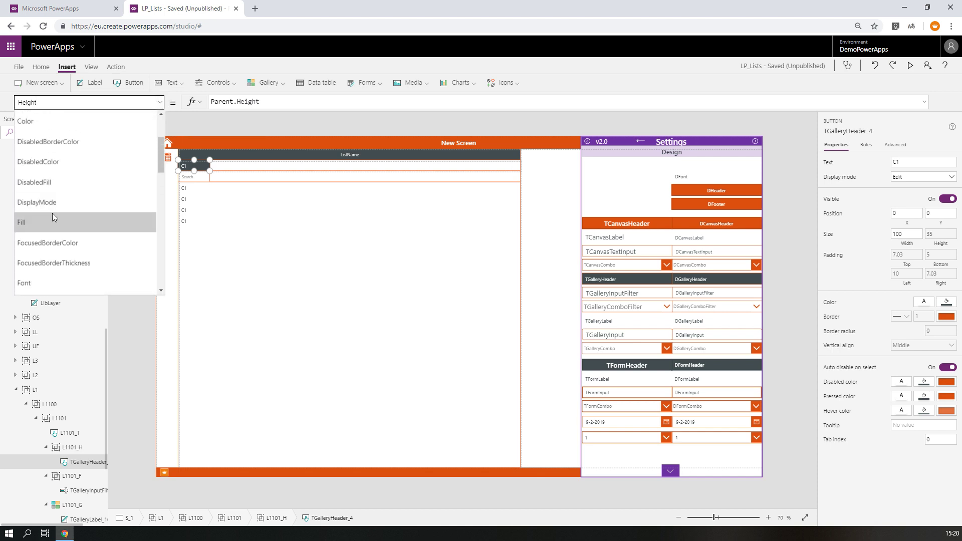
click(52, 214)
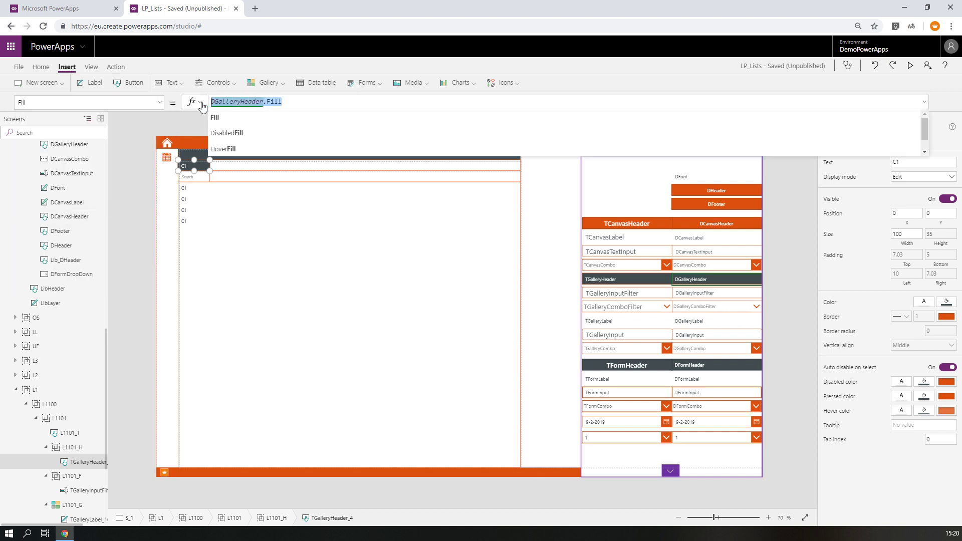
- Set the Fill of the L1101_H header group to DGalleryHeader.Fill and preview the screen
click(293, 172)
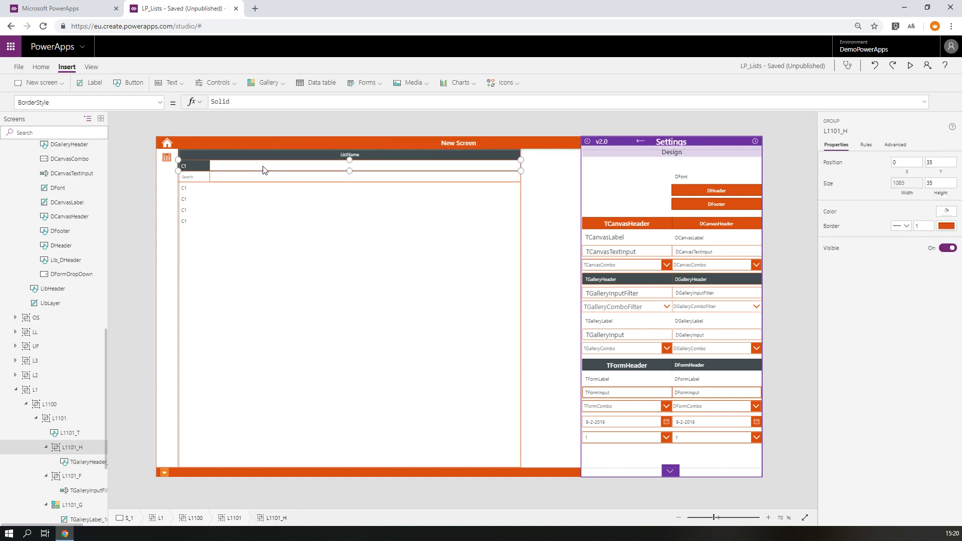
click(160, 102)
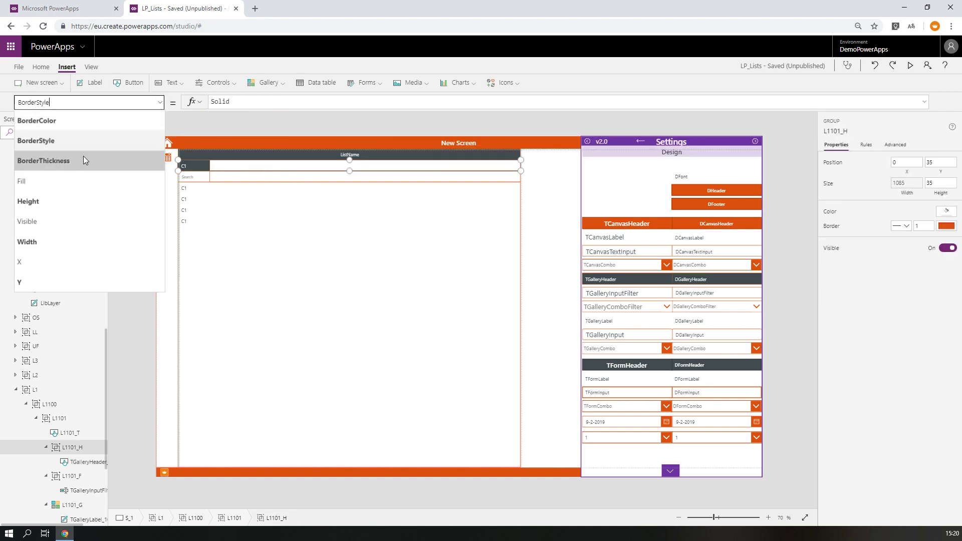
click(57, 184)
click(293, 103)
drag(294, 102, 201, 104)
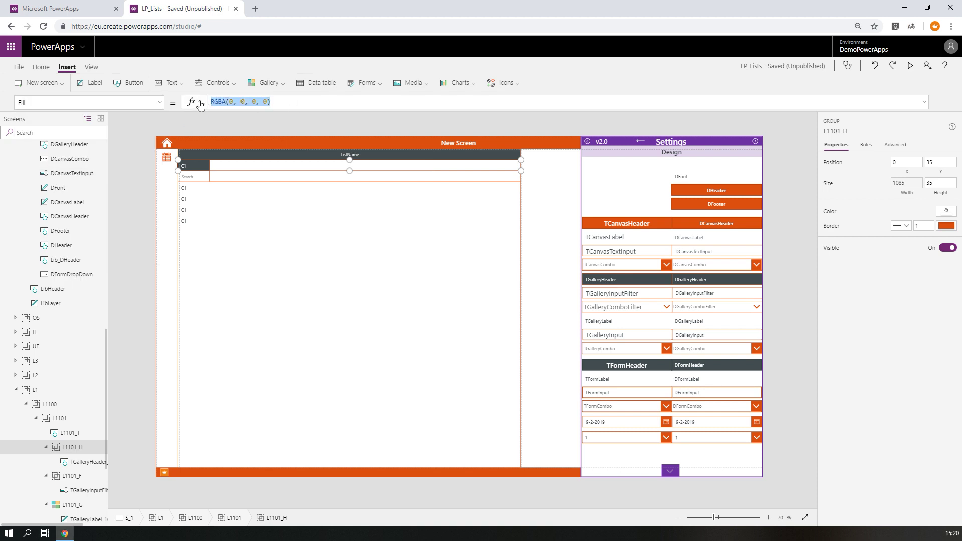
text(DGalleryHeader.Fill)
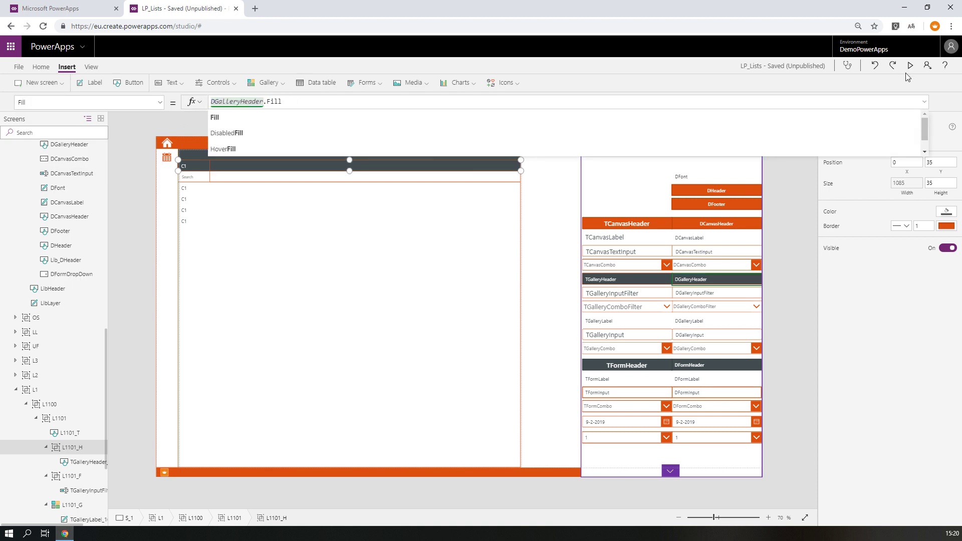
click(907, 70)
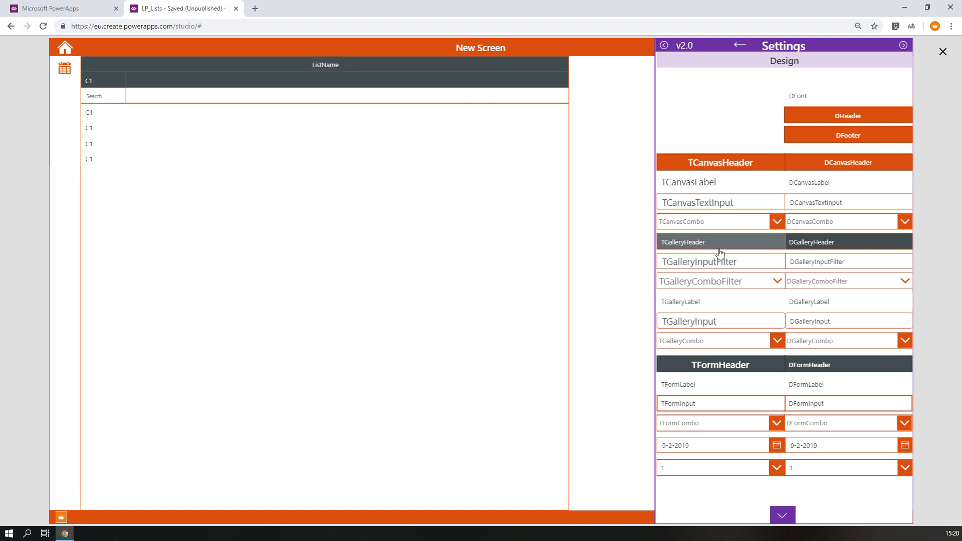
click(943, 50)
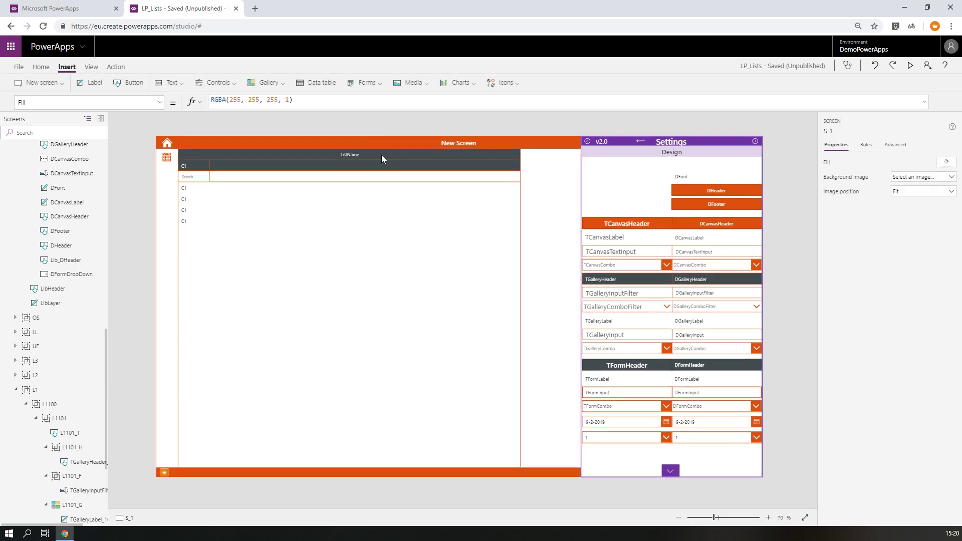
- Give the ListName title L1101_T the darker grey fill RGBA(47, 54, 57, 1) and preview the screen
click(381, 159)
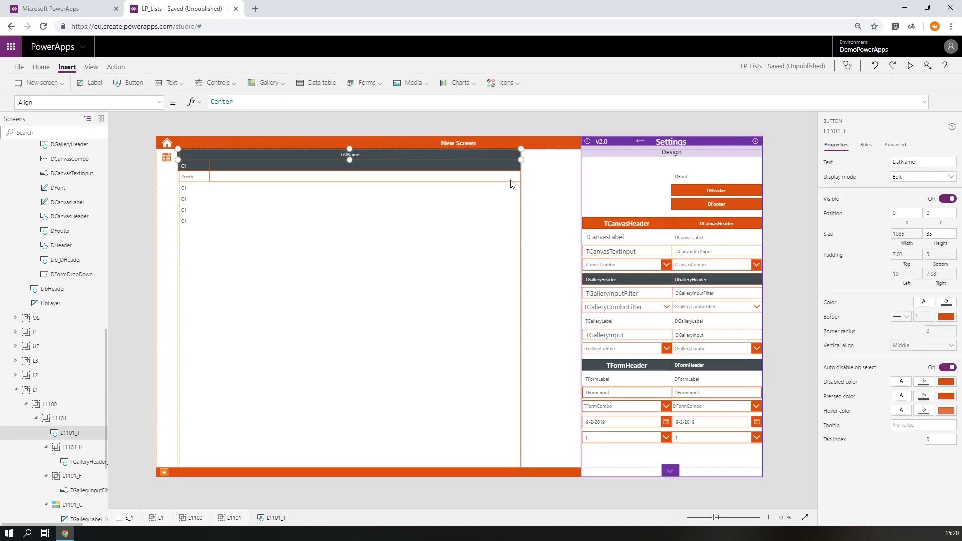
click(158, 102)
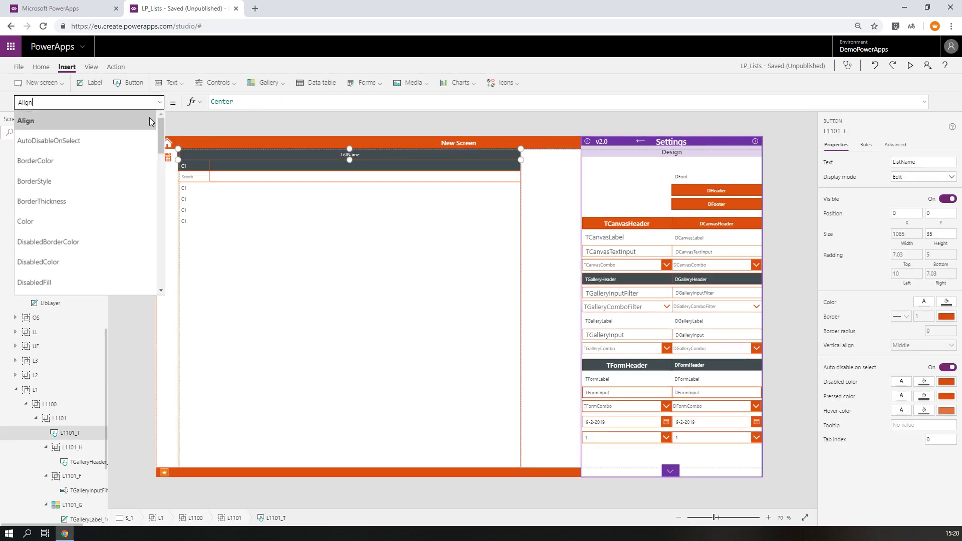
click(42, 67)
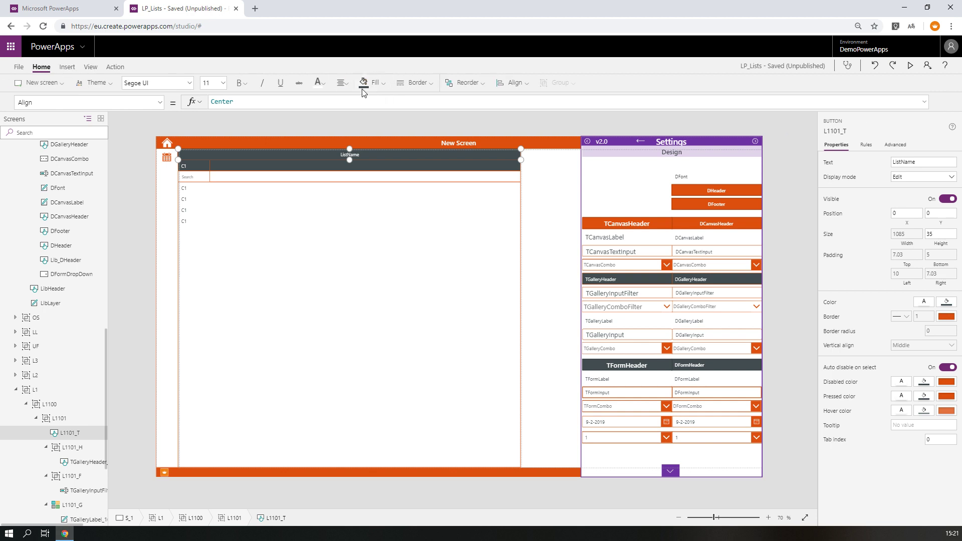
click(382, 86)
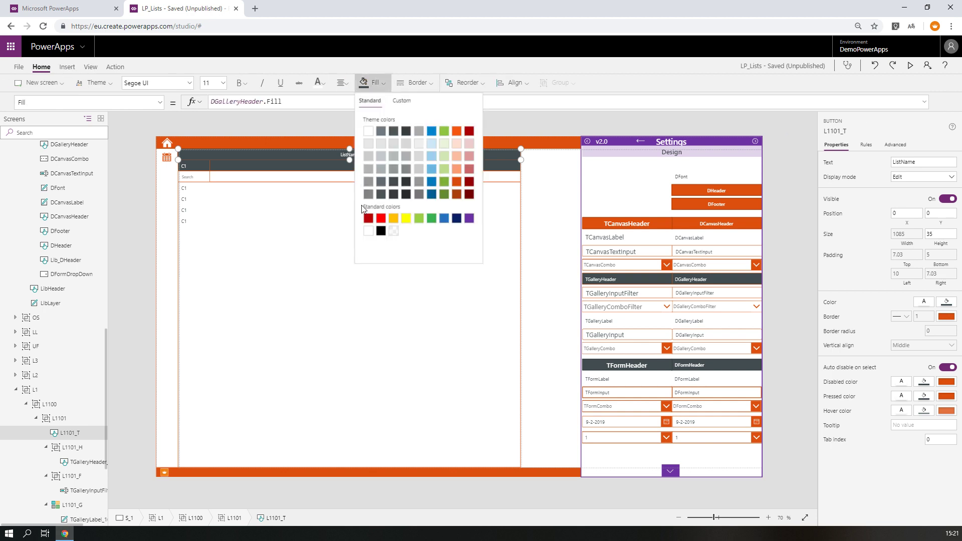
click(406, 183)
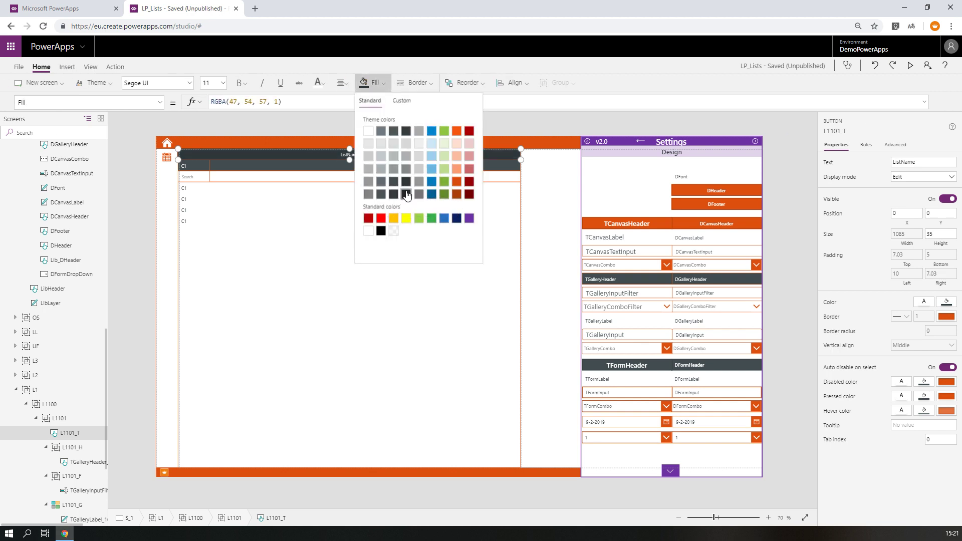
click(406, 194)
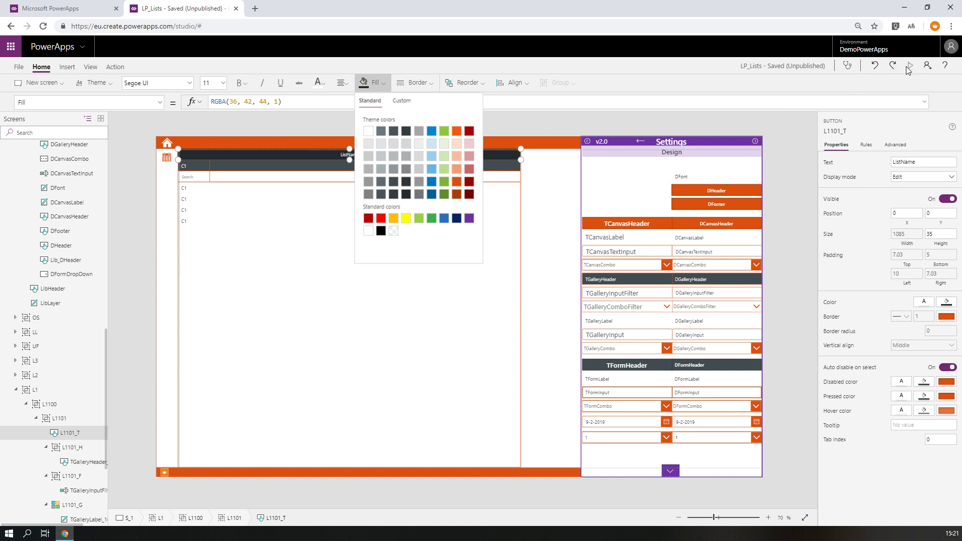
click(406, 184)
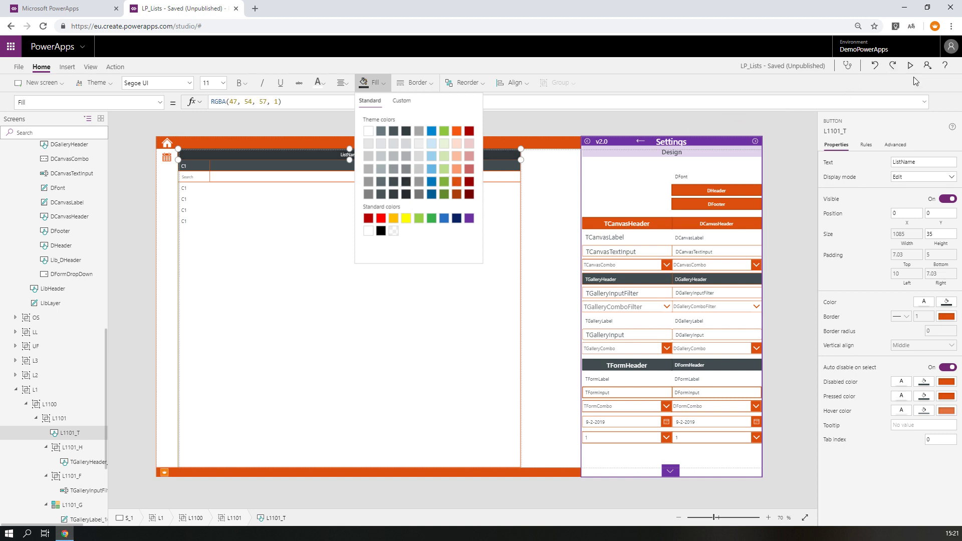
key(F5)
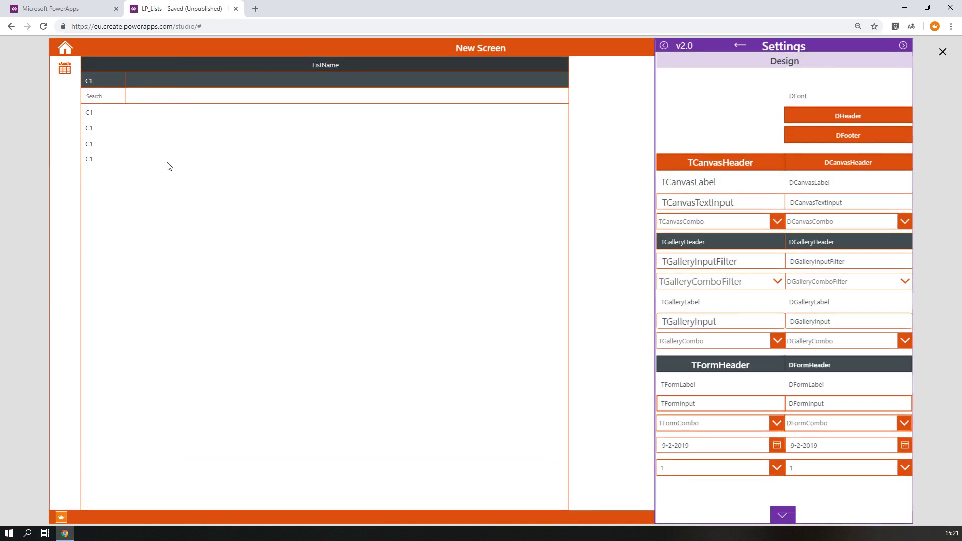
click(943, 51)
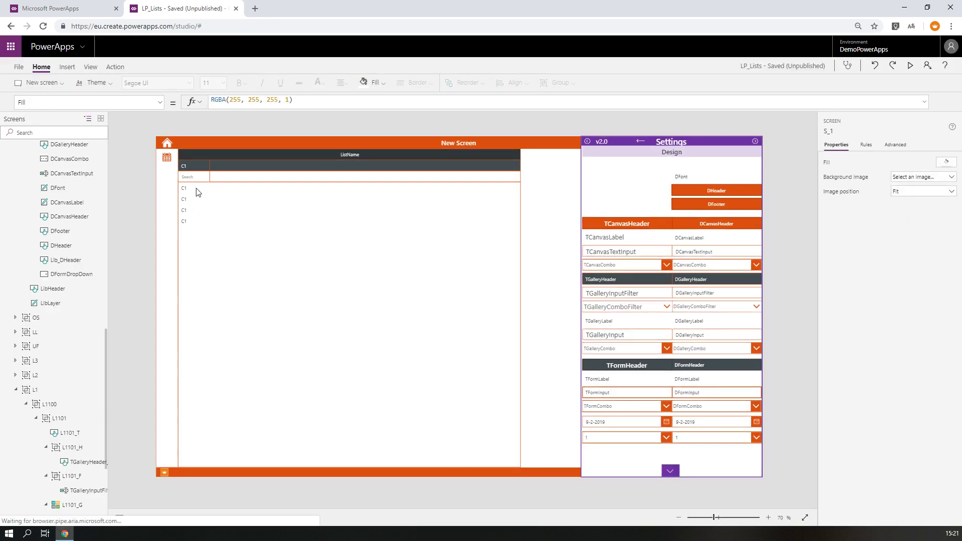
- Duplicate the C1 header button within L1101_H at X 100, setting the copy's width to 240 and its text to C2
click(201, 165)
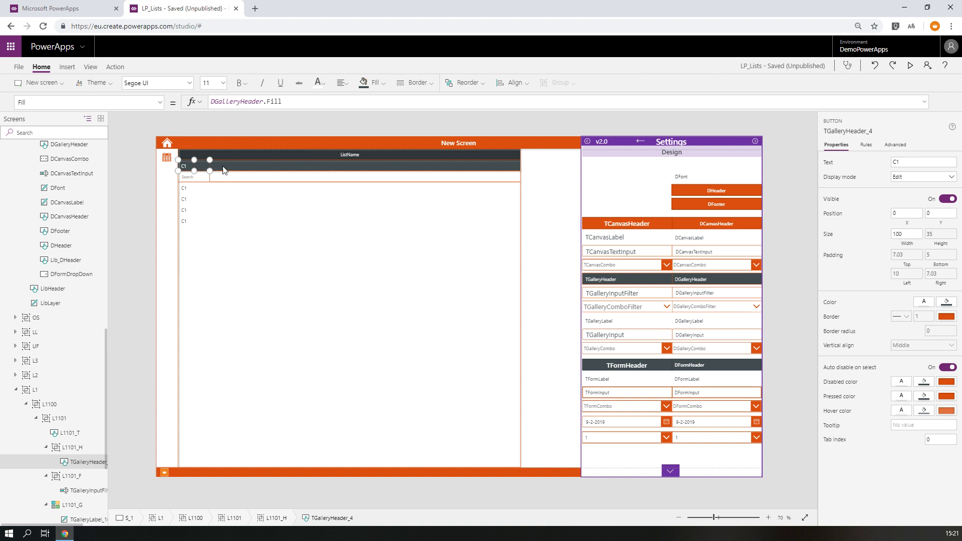
click(224, 170)
key(ctrl+v)
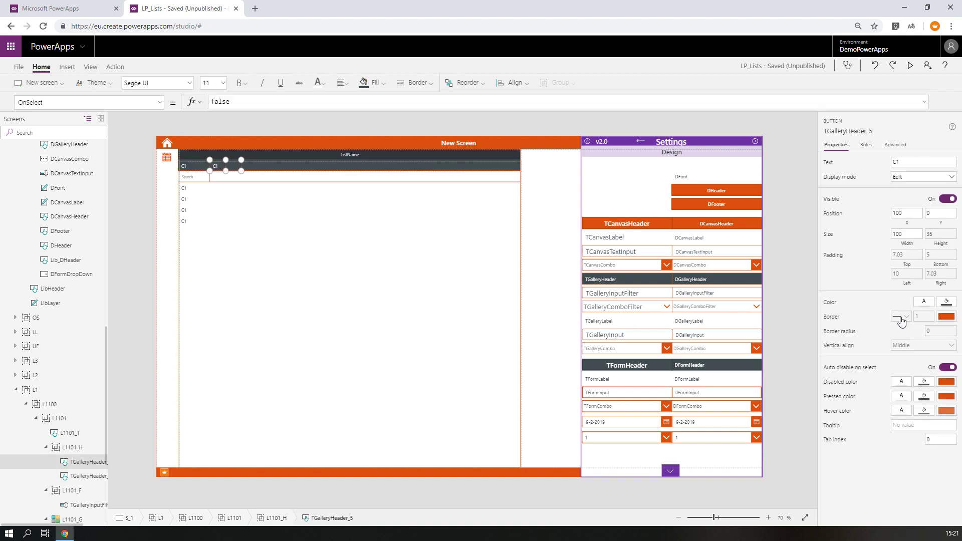
drag(911, 234, 872, 238)
key(Tab)
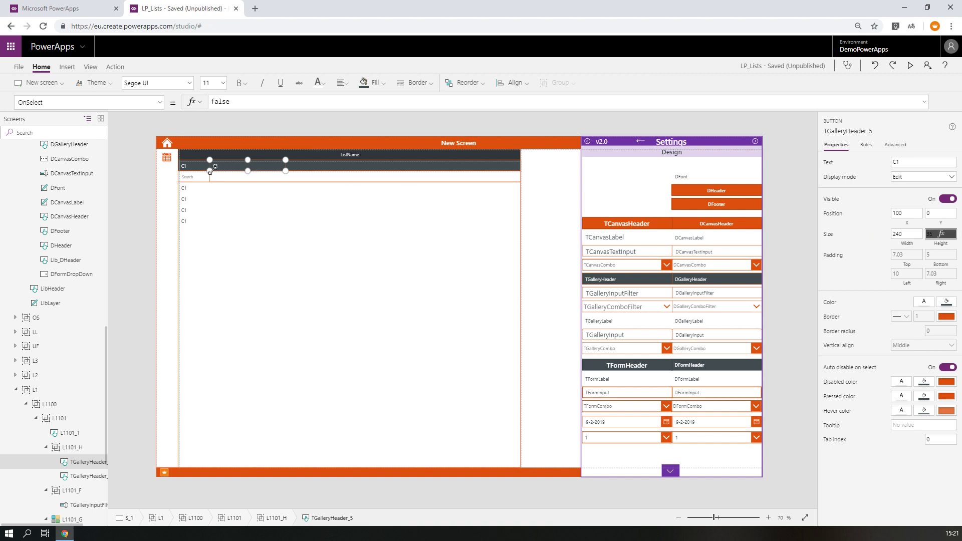
click(896, 161)
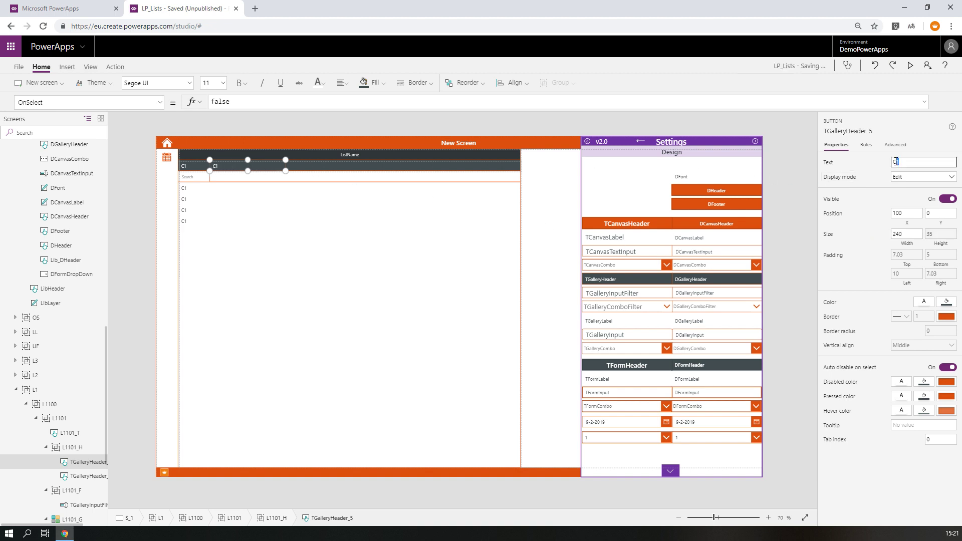
click(281, 215)
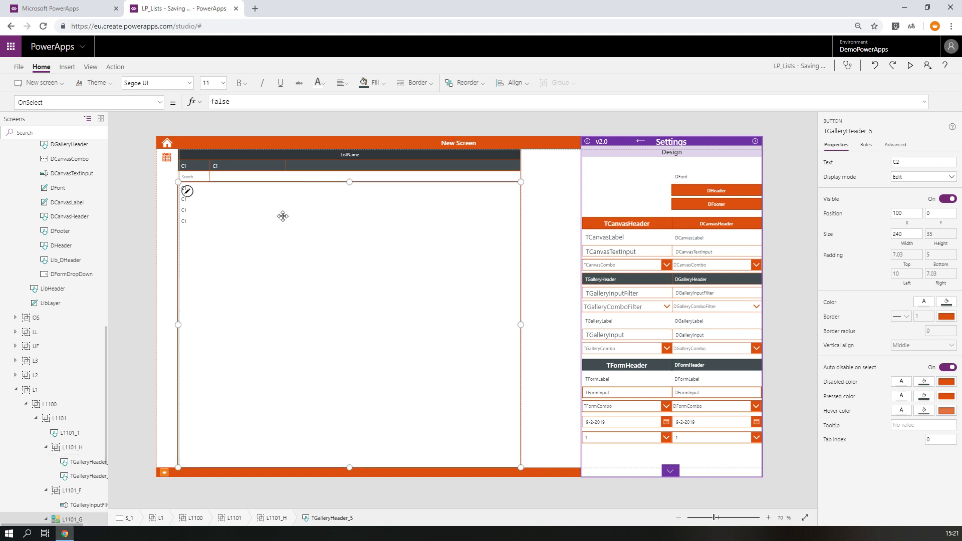
- Duplicate the C1 search filter within L1101_F at X 100 and set the copy's width to 240
click(198, 177)
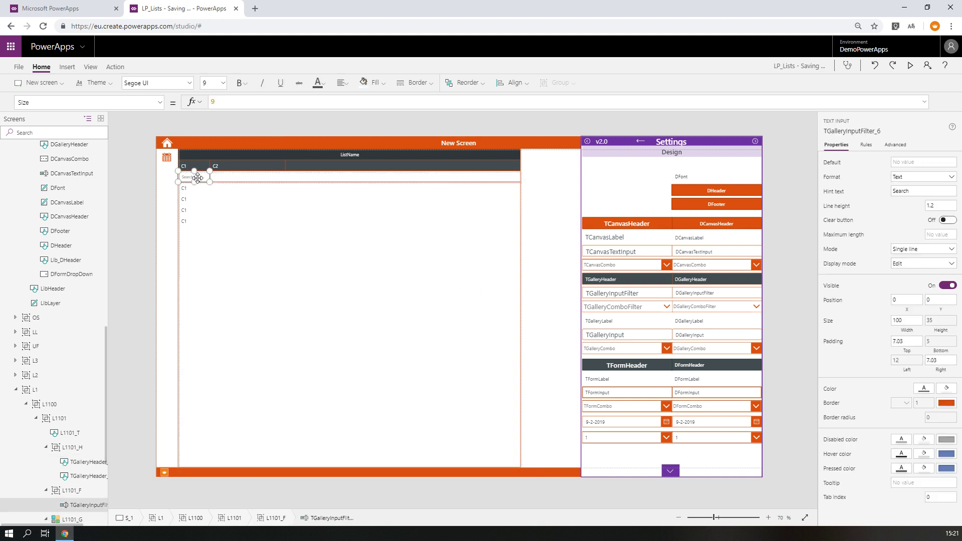
click(244, 182)
key(ctrl+v)
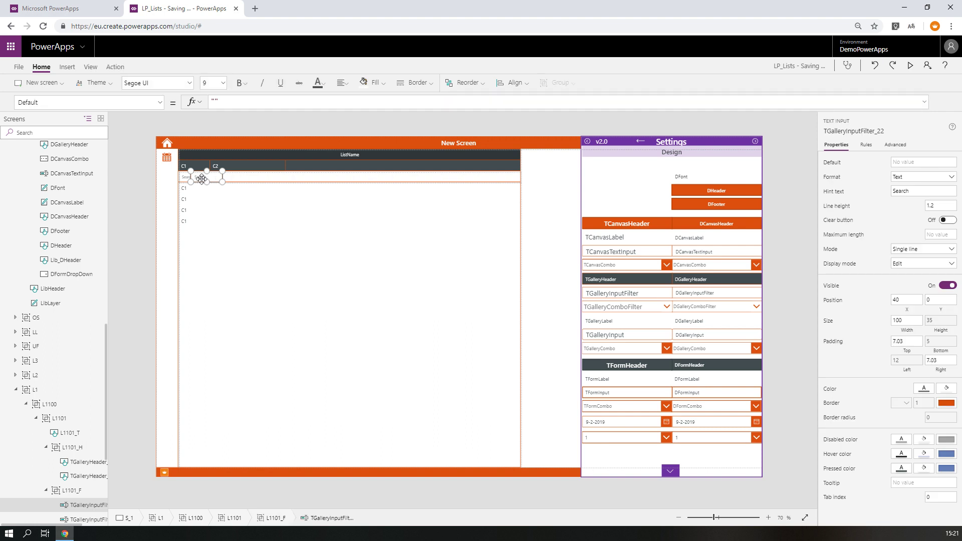
drag(200, 177, 221, 179)
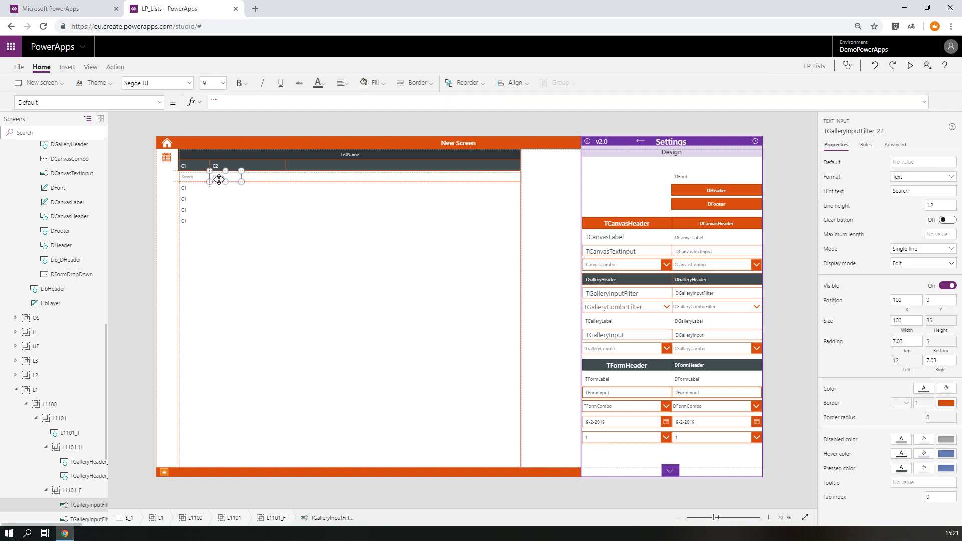
double_click(897, 323)
key(Tab)
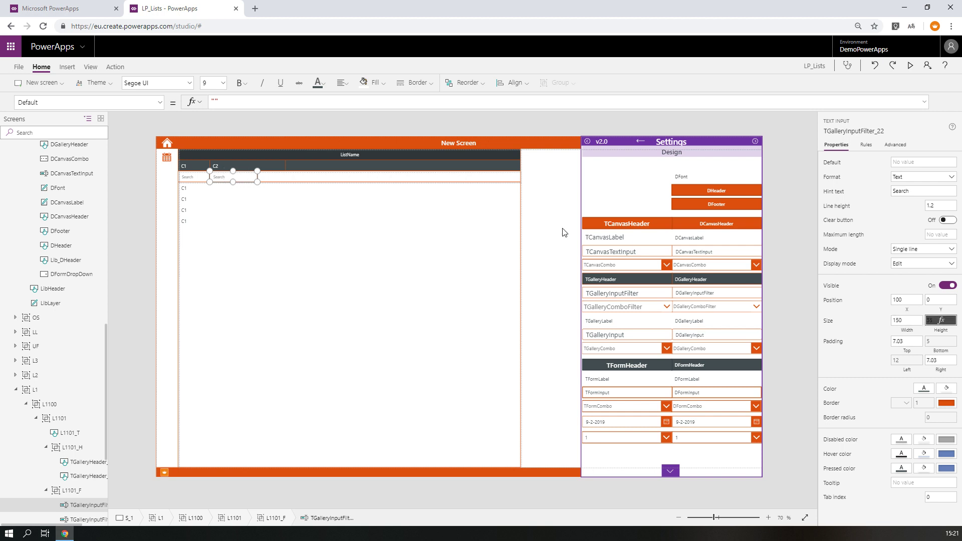
click(280, 167)
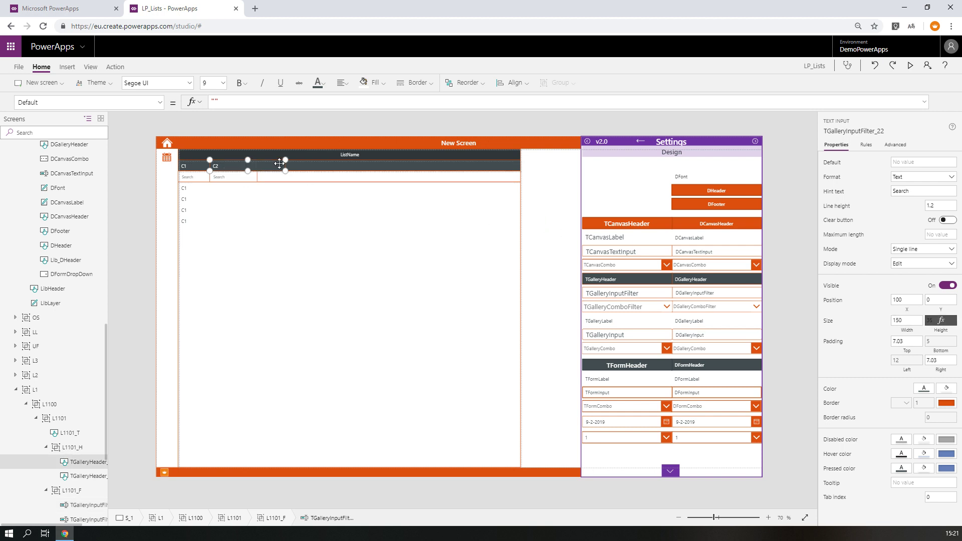
click(238, 178)
drag(903, 321, 885, 322)
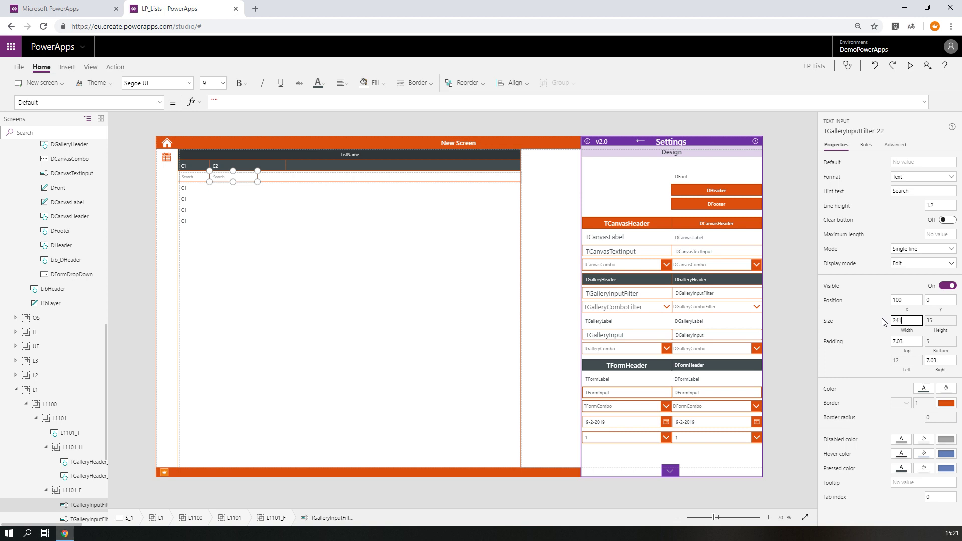
key(Tab)
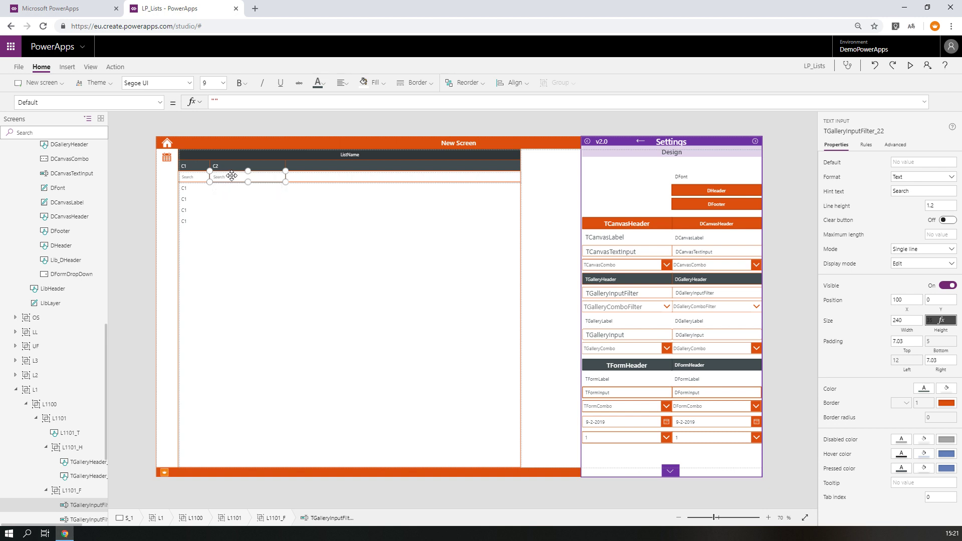
mouse_move(218, 177)
mouse_down()
mouse_move(236, 176)
mouse_move(221, 176)
mouse_up()
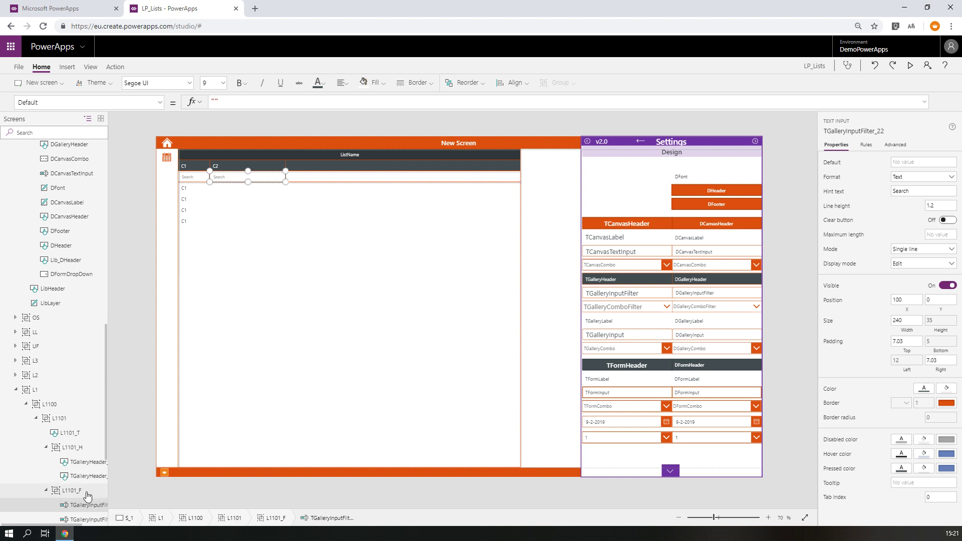
- Duplicate the C2 header button within L1101_H at X 340, setting the copy's text to C3 and its width to 150
click(46, 491)
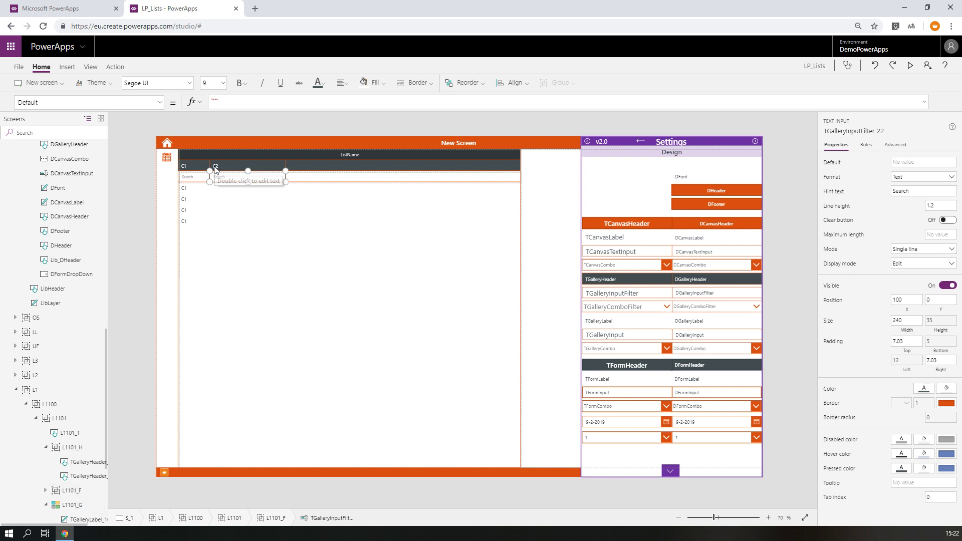
click(271, 167)
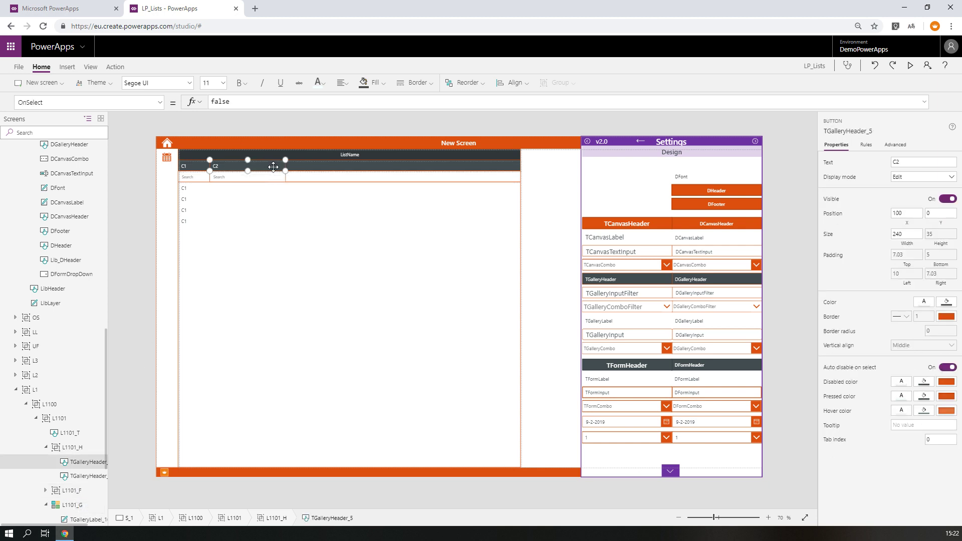
click(320, 171)
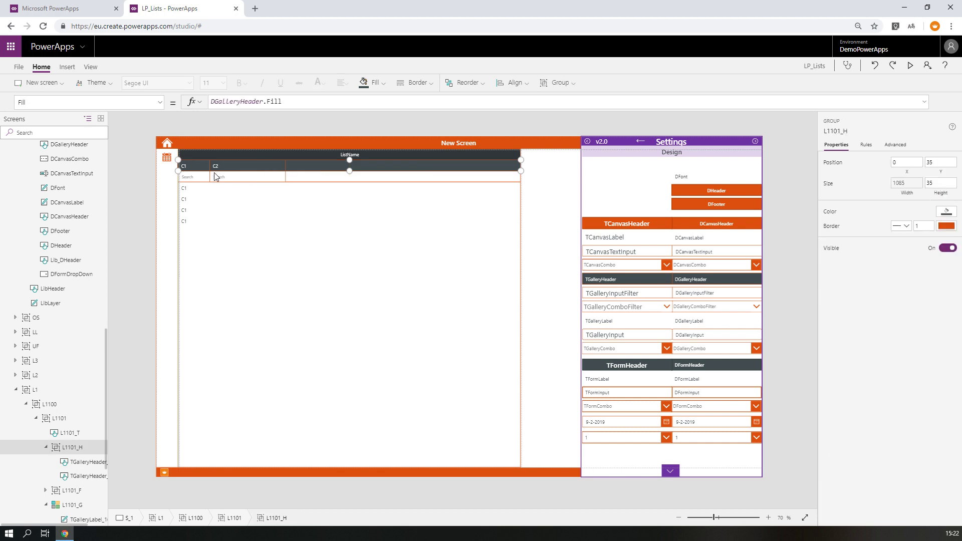
key(ctrl+v)
drag(190, 166, 293, 166)
click(897, 162)
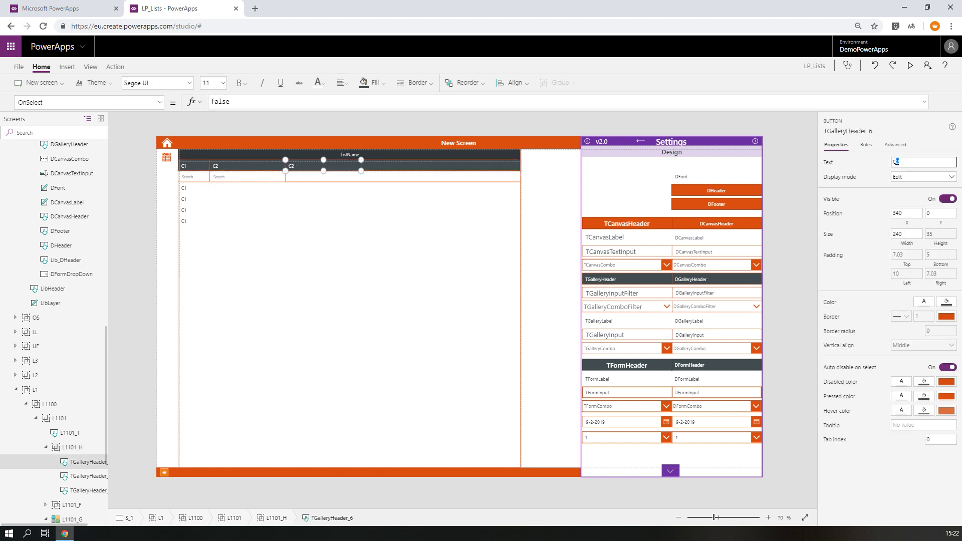
click(898, 235)
key(Tab)
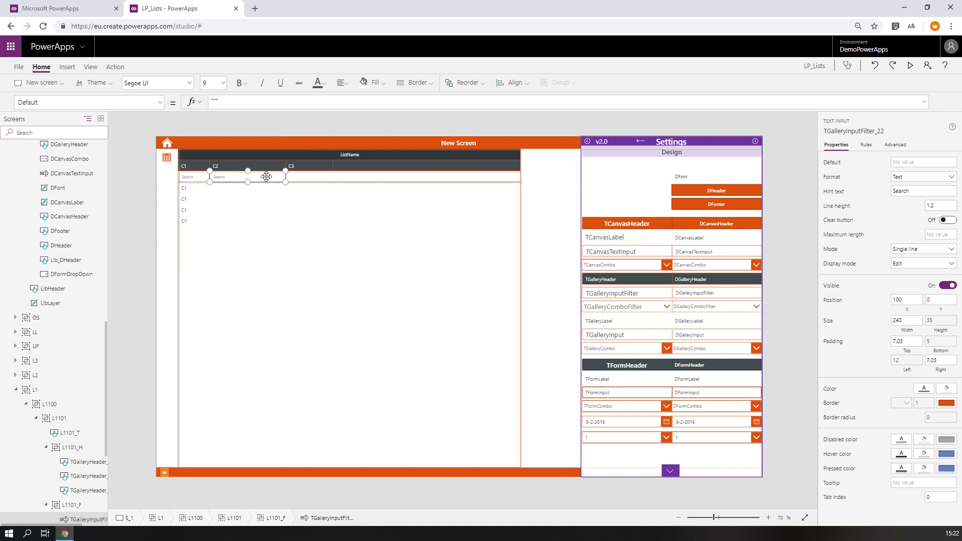
- Duplicate the C2 search filter within L1101_F at X 340 and set the copy's width to 150
click(323, 182)
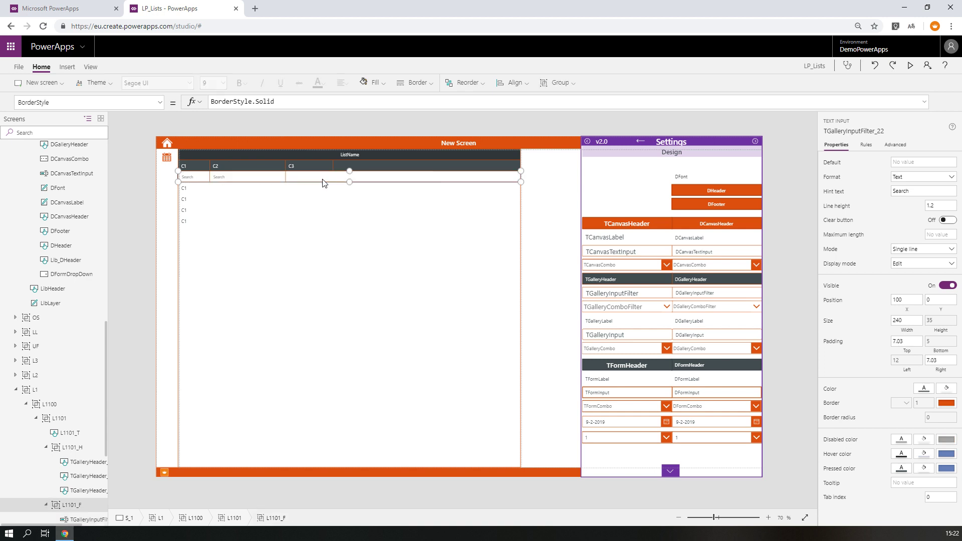
click(246, 181)
drag(245, 181, 285, 174)
double_click(897, 321)
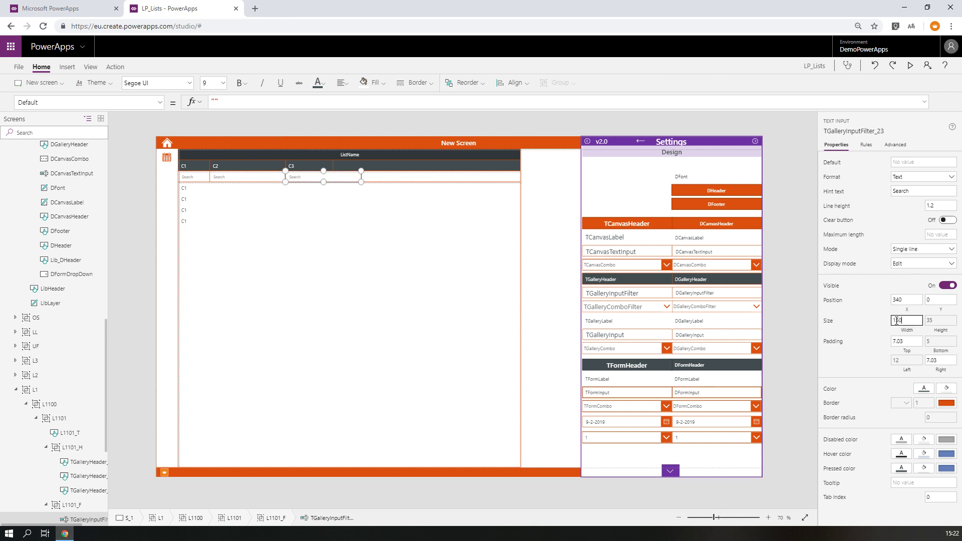
text(150)
key(Tab)
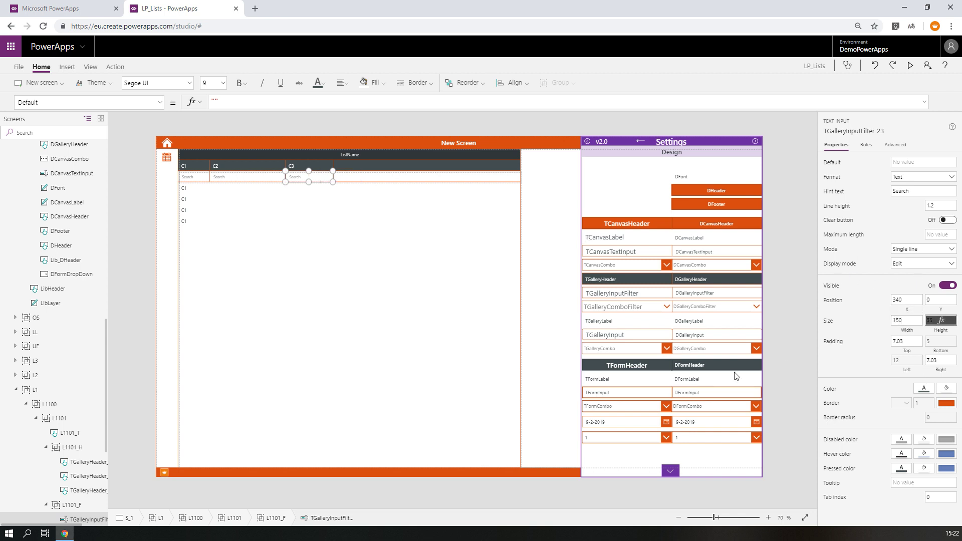
- Duplicate the C1 label within gallery L1101_G at X 100, setting the copy's text to C2 and its width to 240
click(185, 193)
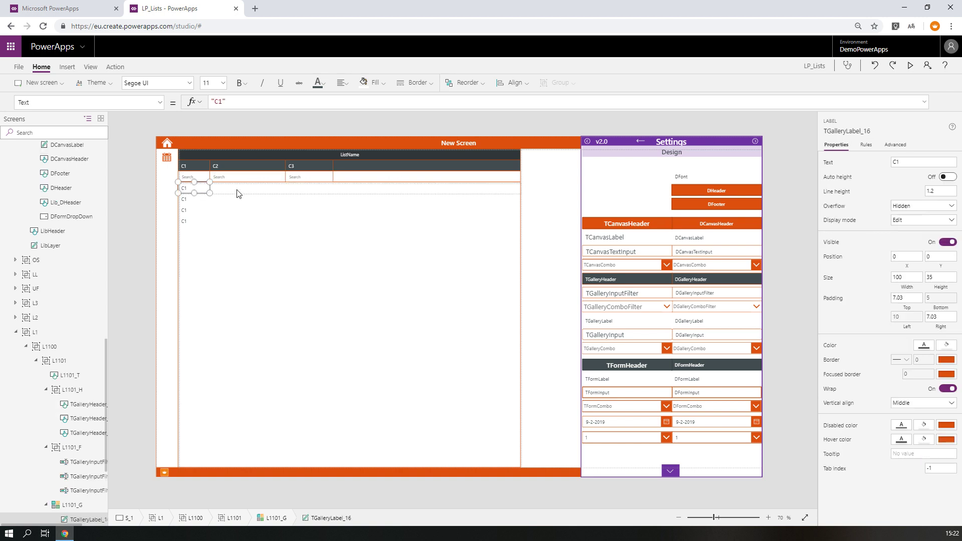
click(198, 188)
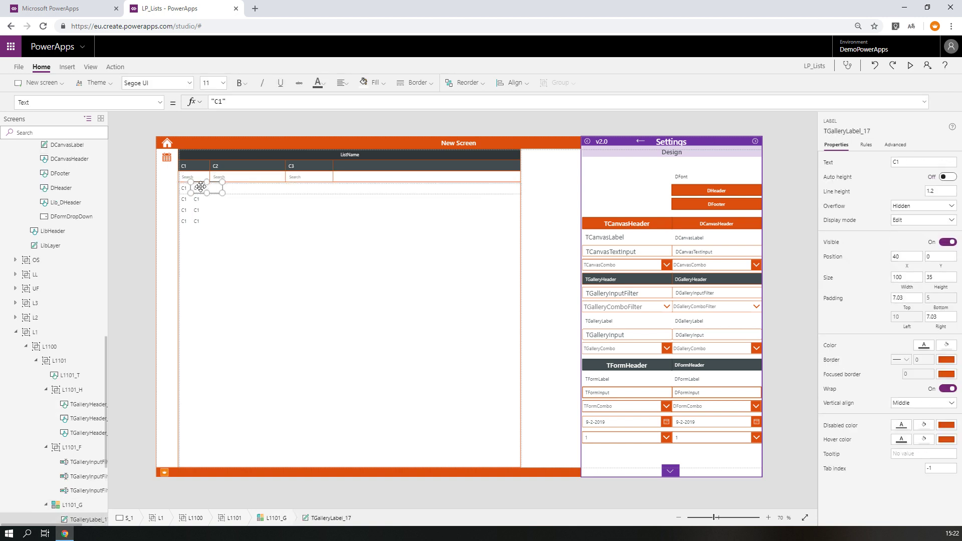
drag(197, 187, 218, 188)
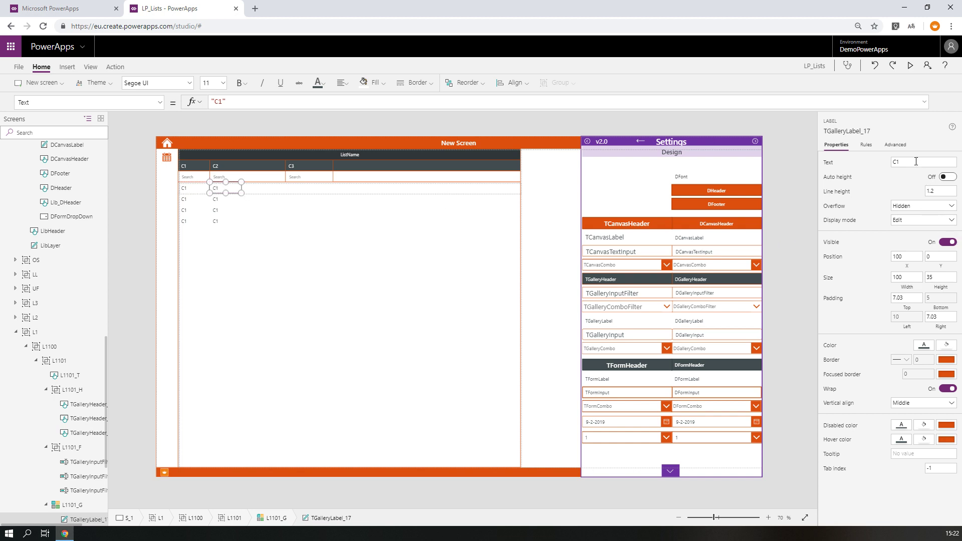
drag(916, 161, 884, 165)
text(2)
drag(917, 279, 881, 278)
text(240)
key(Tab)
- Duplicate the C2 label within gallery L1101_G at X 340, setting the copy's width to 150 and its text to C3
click(271, 191)
click(316, 190)
click(227, 201)
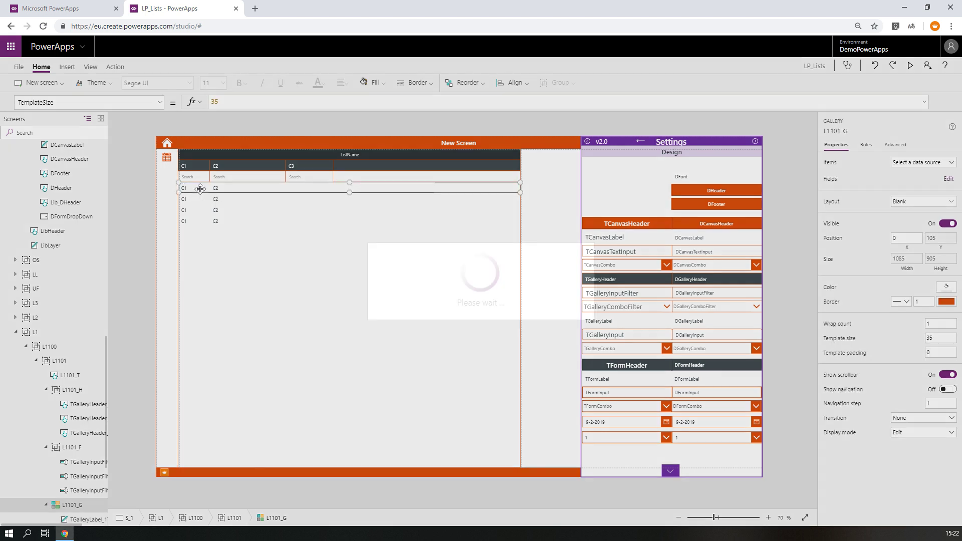
drag(210, 190, 284, 189)
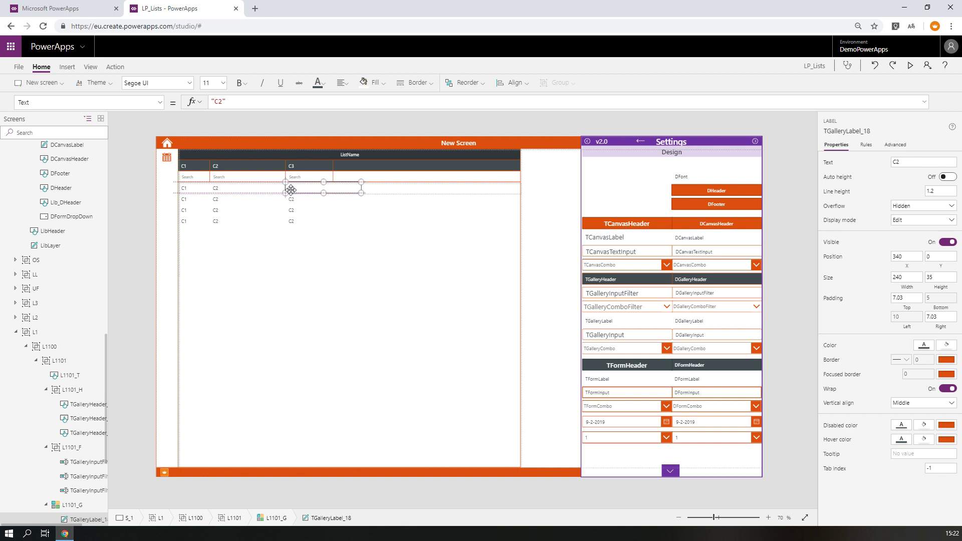
drag(905, 277, 875, 279)
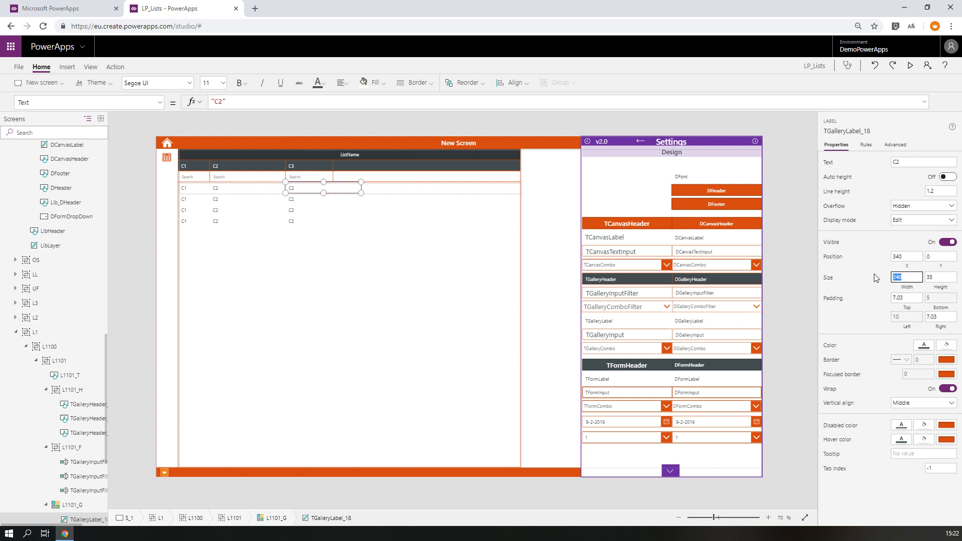
key(Tab)
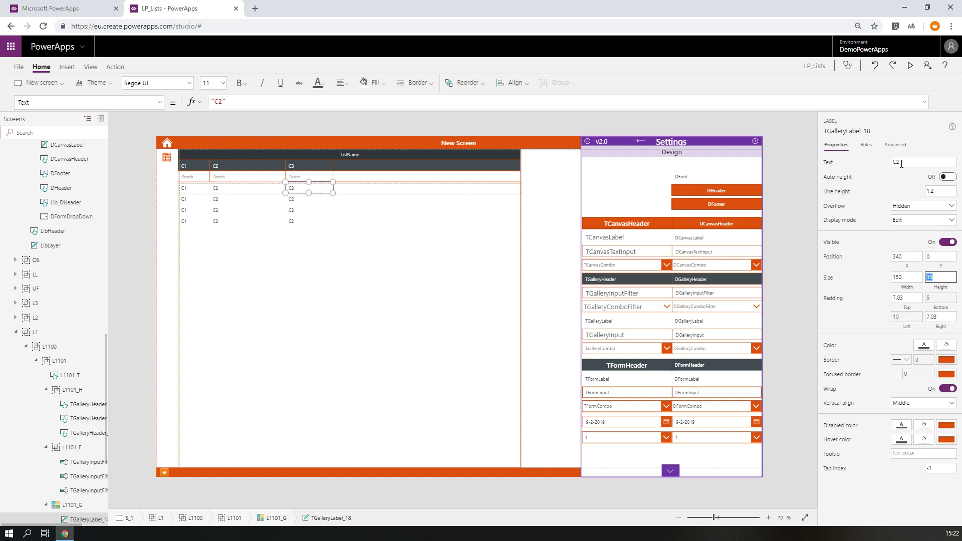
click(902, 164)
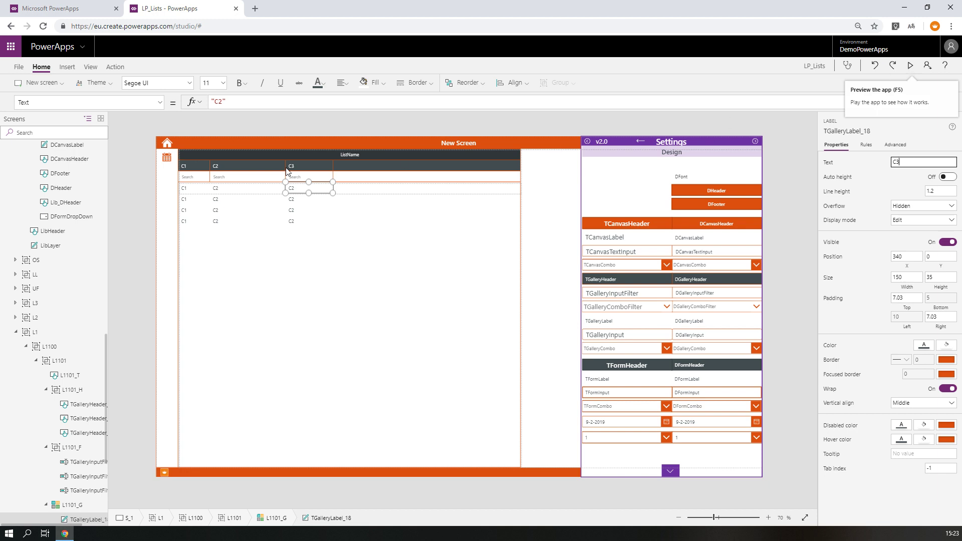
click(370, 176)
click(370, 169)
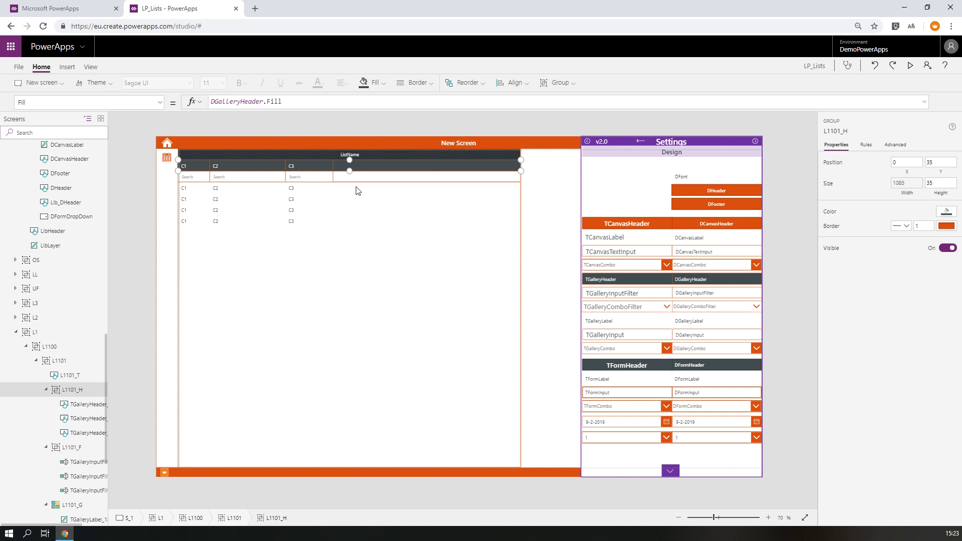
- Insert an image control into the row template of gallery L1101_G
click(340, 194)
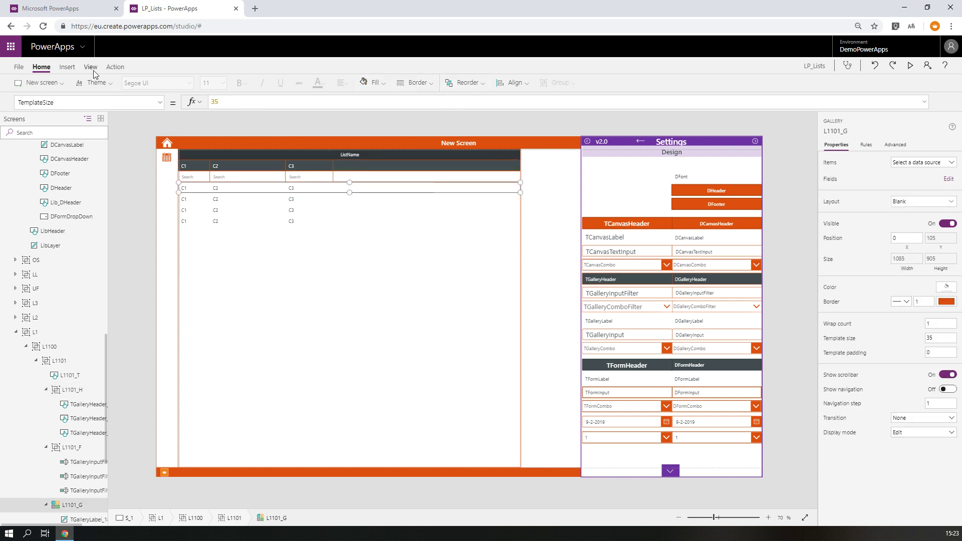
click(67, 67)
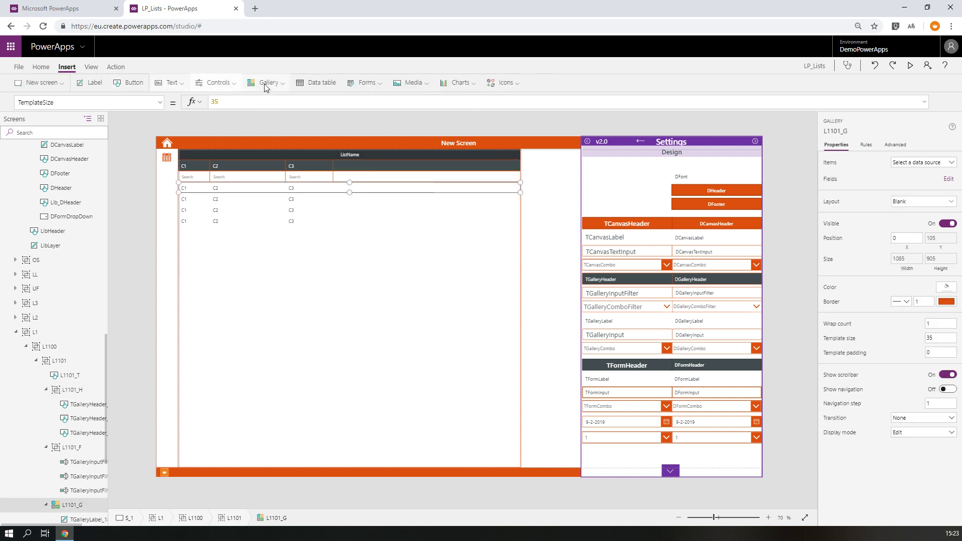
click(411, 82)
click(411, 103)
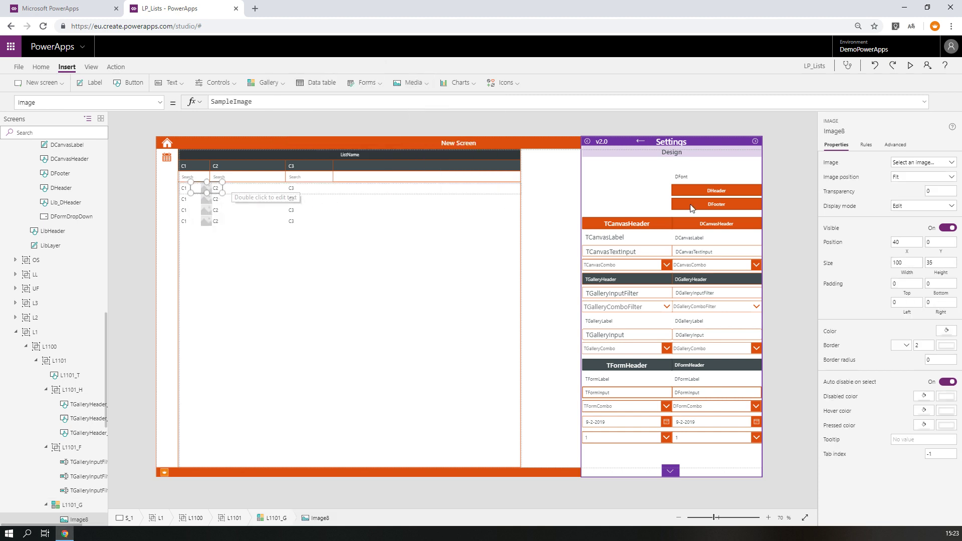
- Set the gallery image's Height to Parent.TemplateHeight and move it past the C3 column to X 516
click(934, 263)
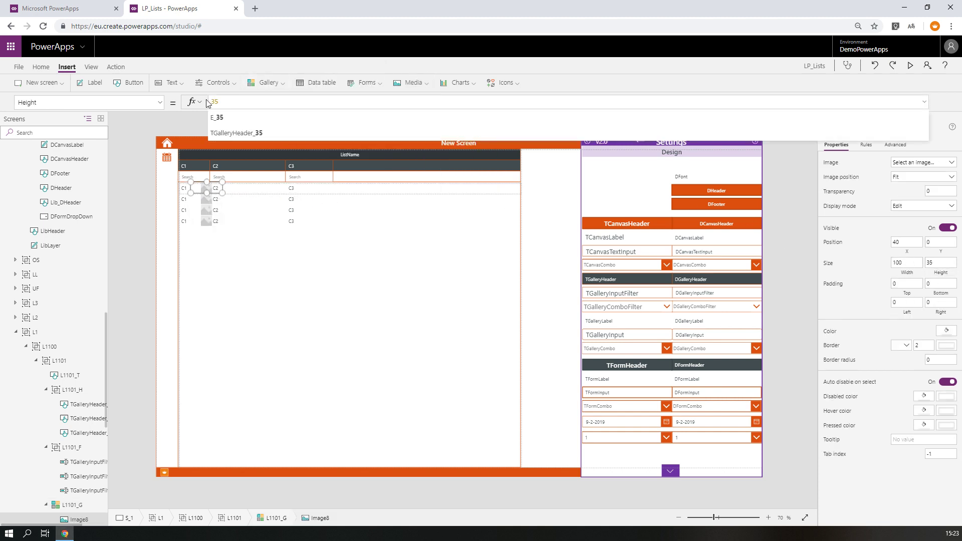
drag(231, 103, 189, 107)
text(Parent.He)
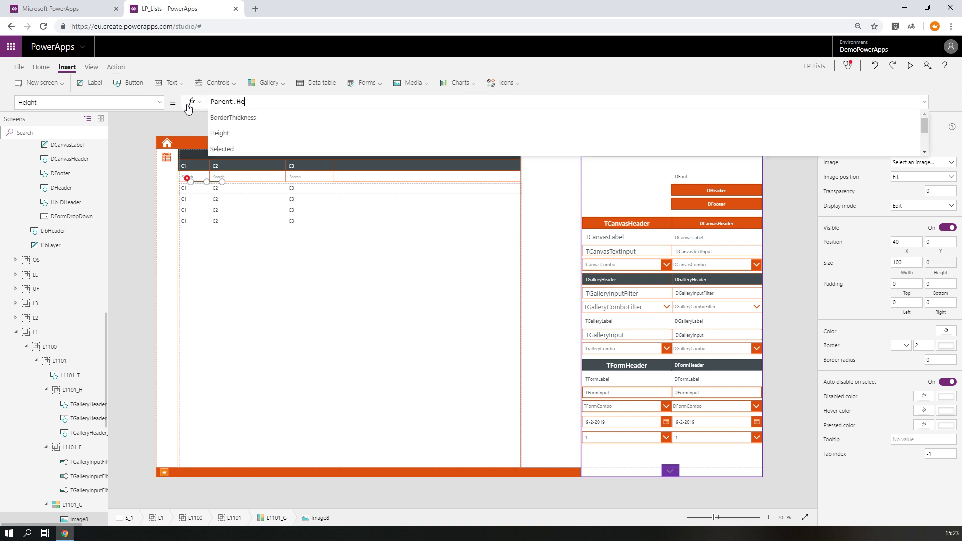
text(ight)
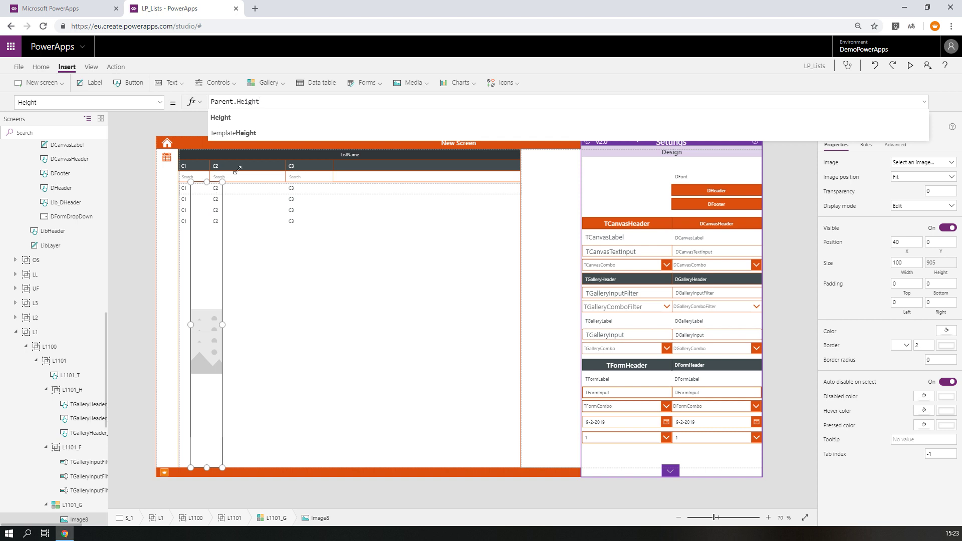
click(238, 102)
text(Template)
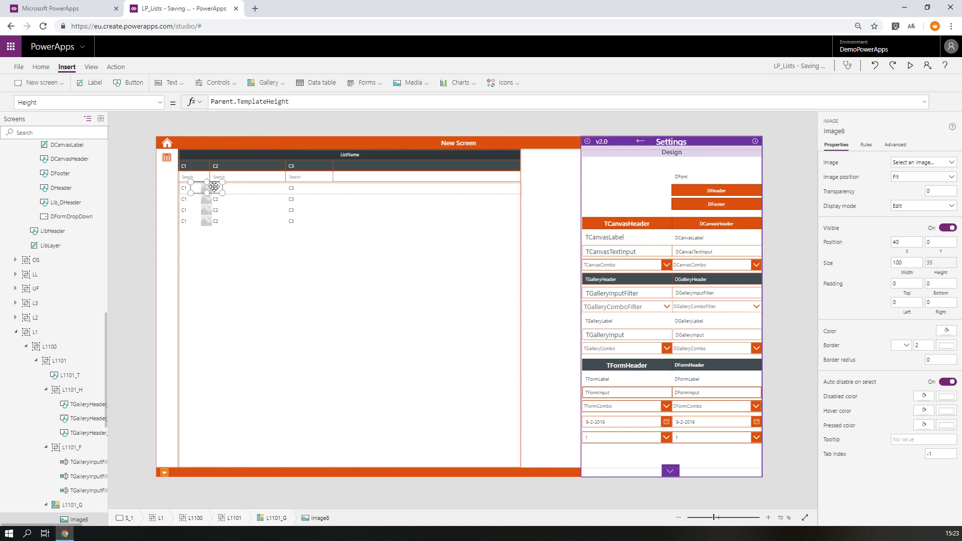
drag(210, 188, 360, 185)
- Set the Height of the C1, C2 and C3 labels in gallery L1101_G to Parent.TemplateHeight
click(307, 190)
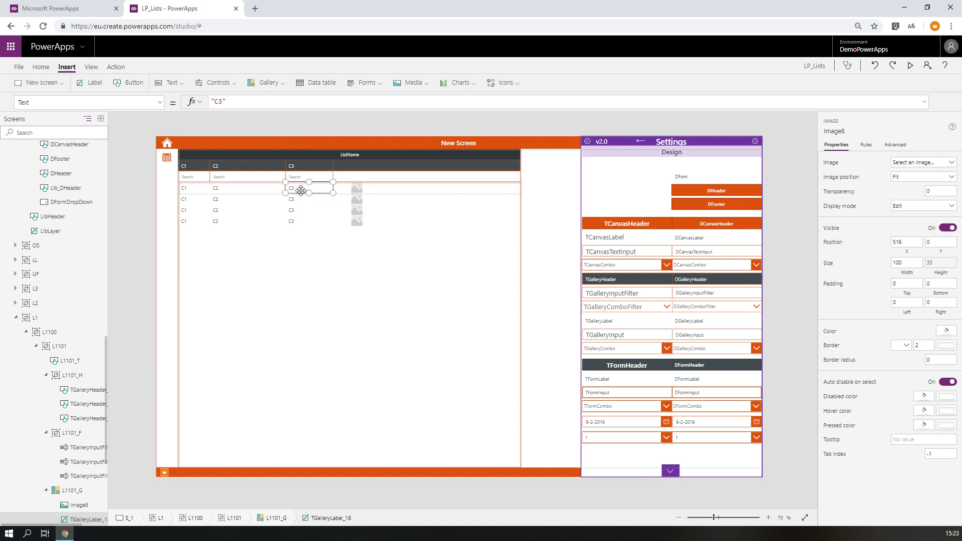
shift+click(254, 190)
shift+click(195, 195)
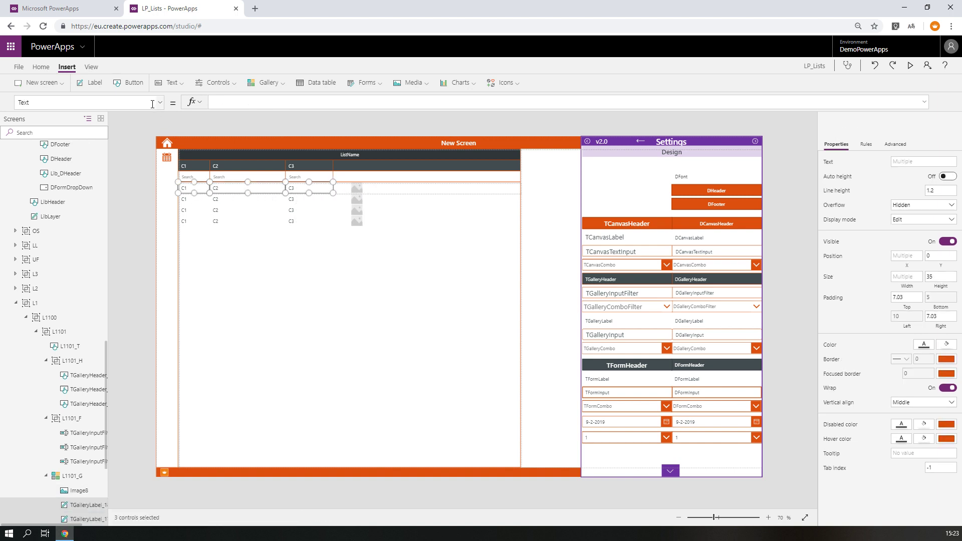
click(154, 103)
scroll(112, 214, up, 9)
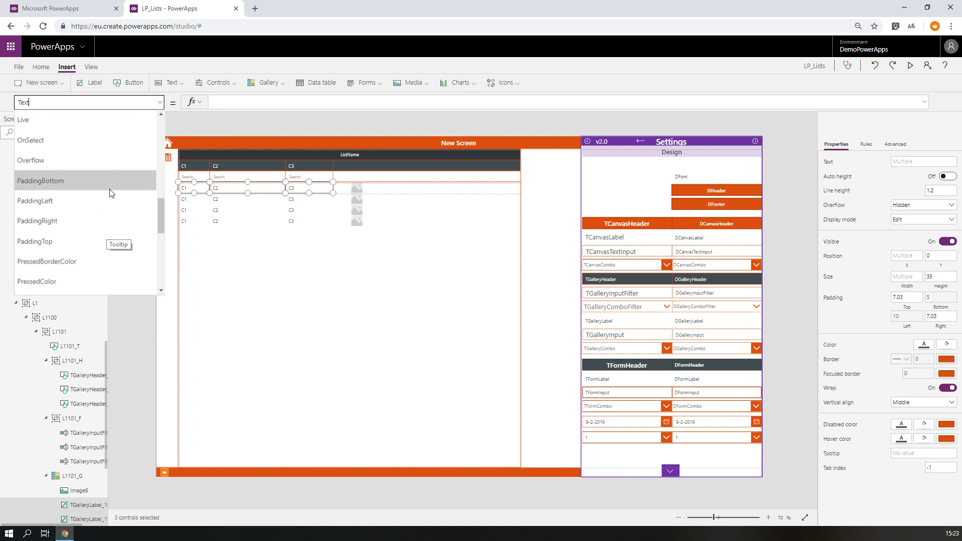
click(100, 249)
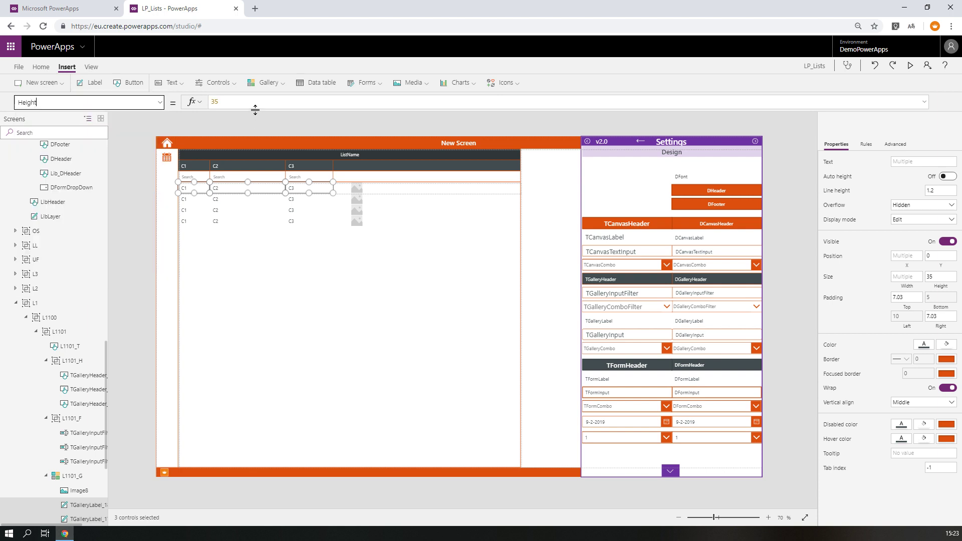
text(Pare)
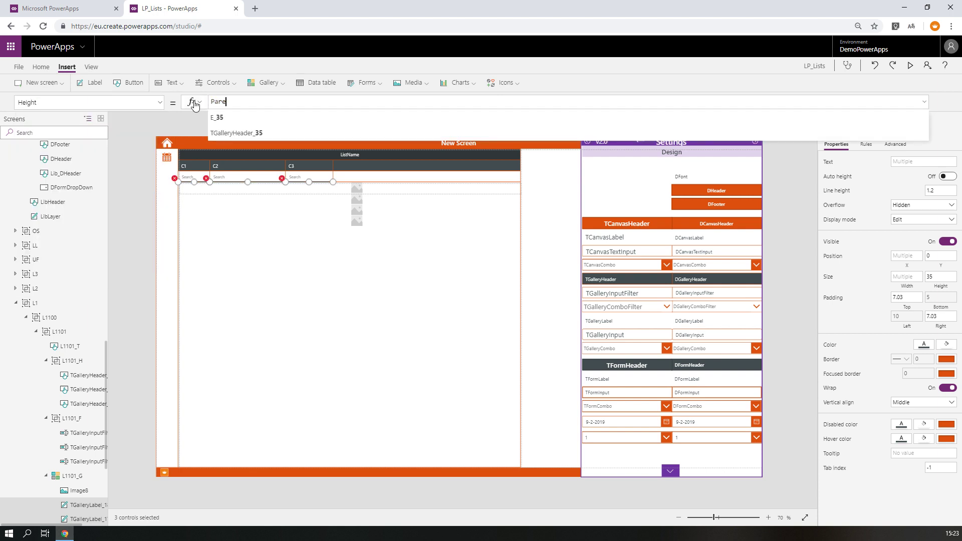
text(nt.Templa)
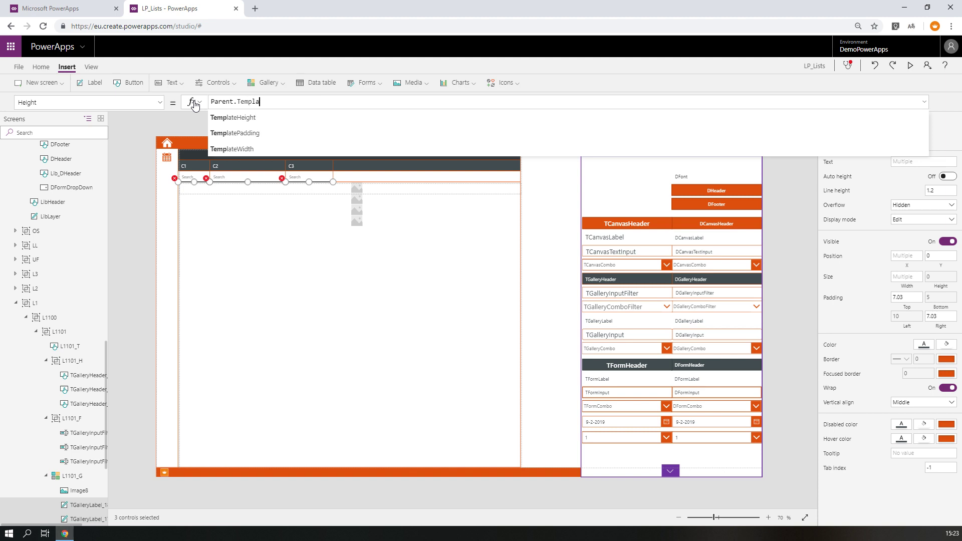
key(Tab)
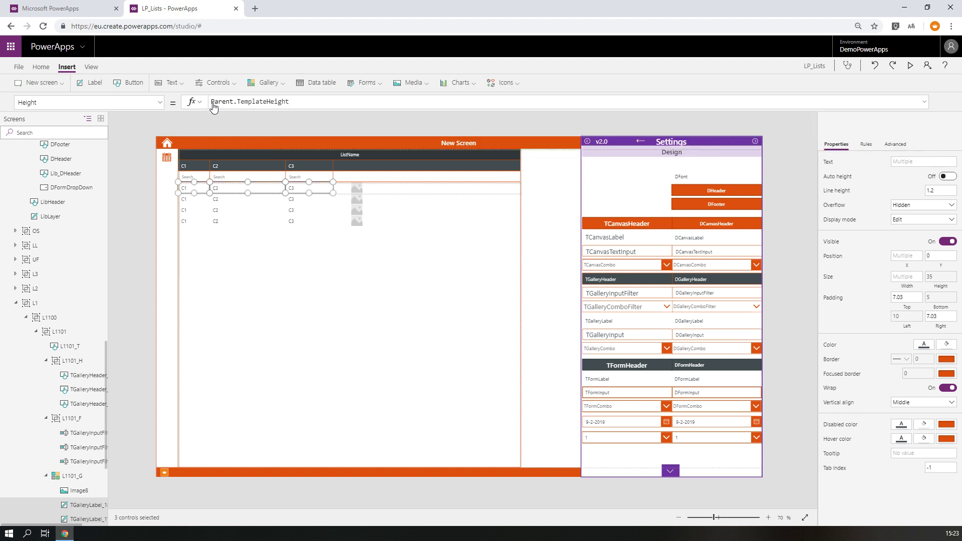
- Move the gallery image up against the C3 column at X 490 and set its width to 65
click(359, 189)
drag(359, 190, 350, 189)
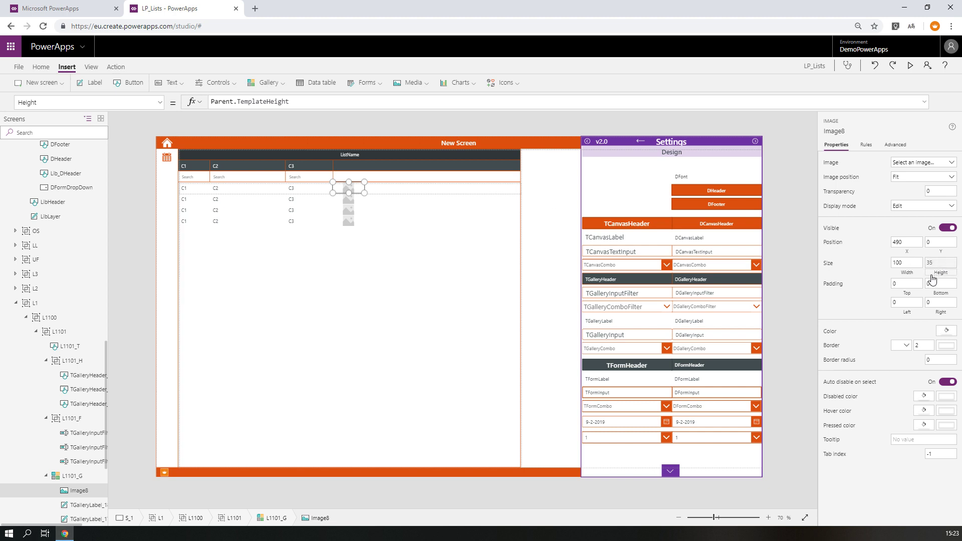
click(899, 264)
text(55)
key(Tab)
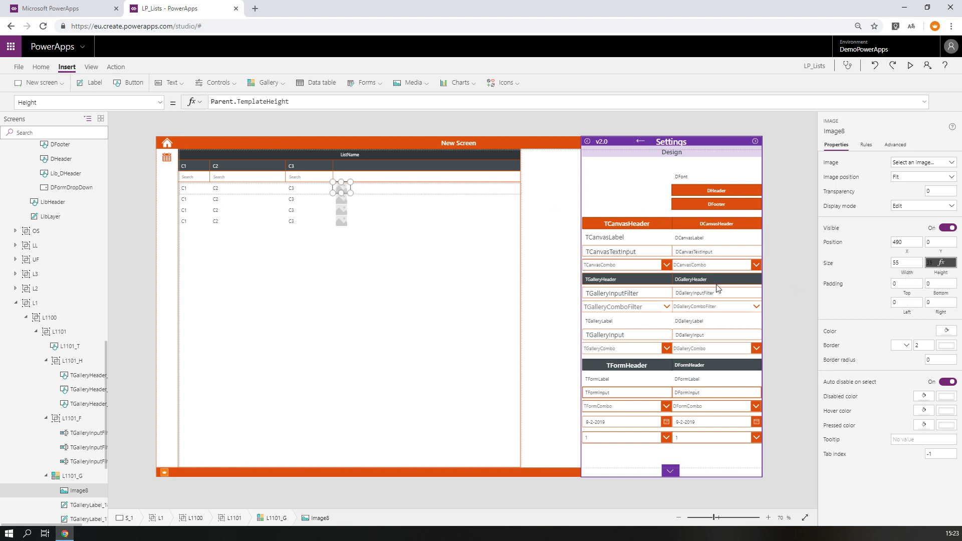
click(908, 263)
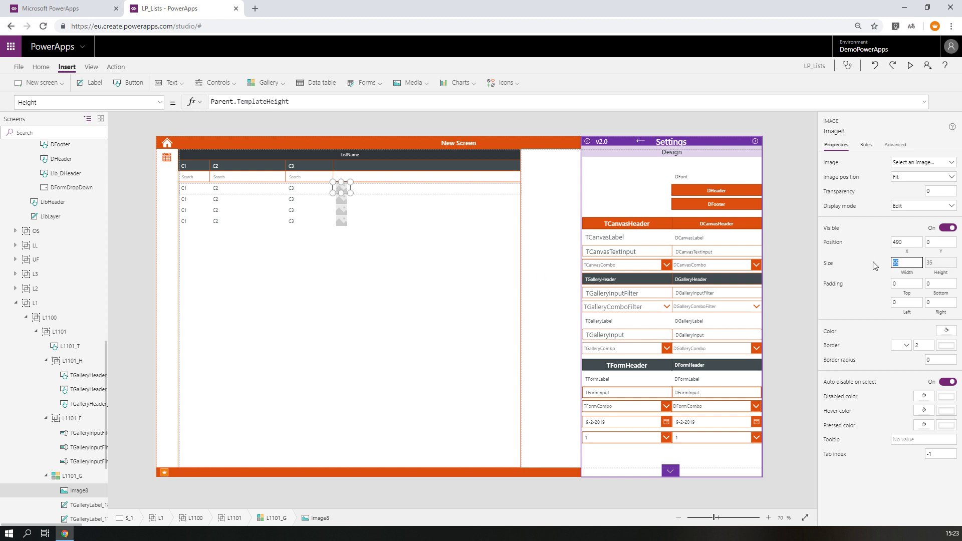
text(65)
key(Tab)
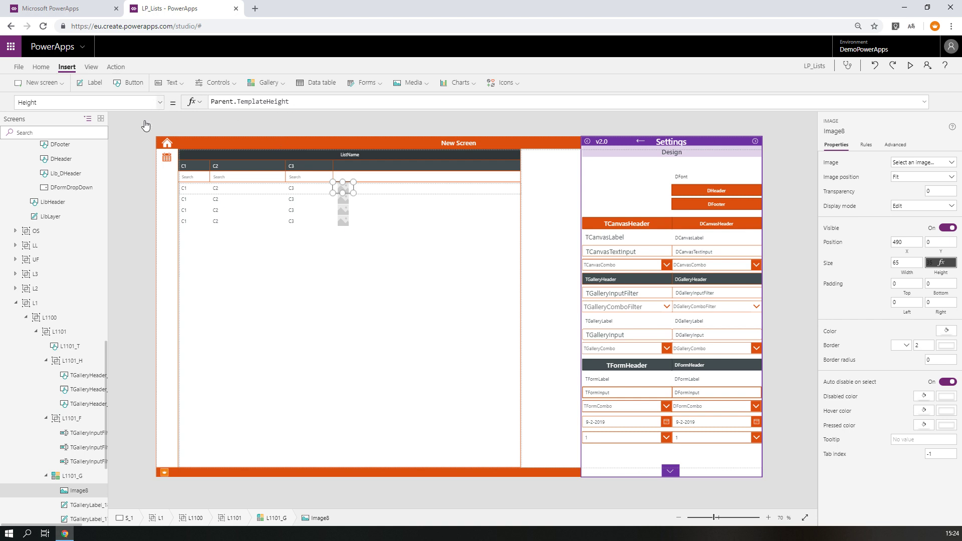
- Set the gallery image's Image property to ICalenderBlueDark
click(151, 102)
scroll(97, 240, up, 4)
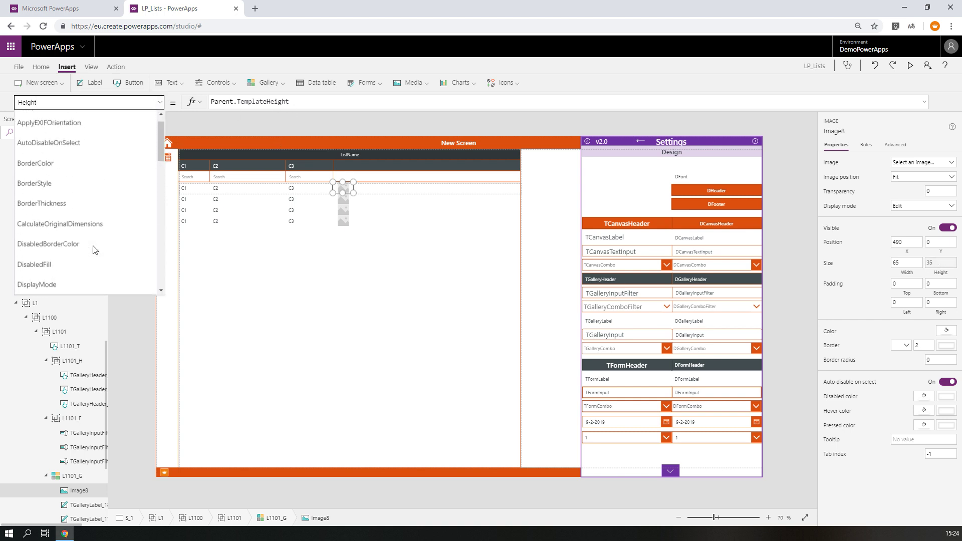
scroll(92, 246, down, 5)
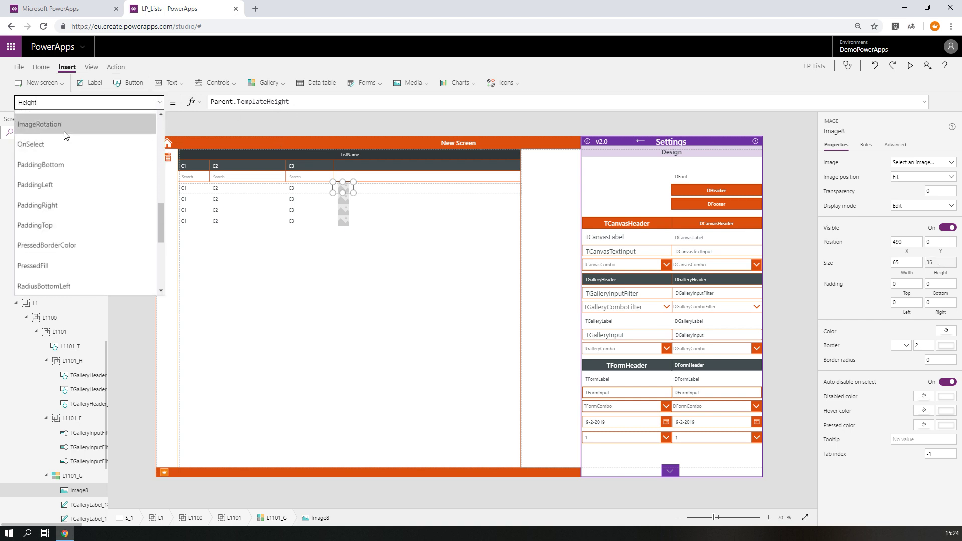
click(49, 187)
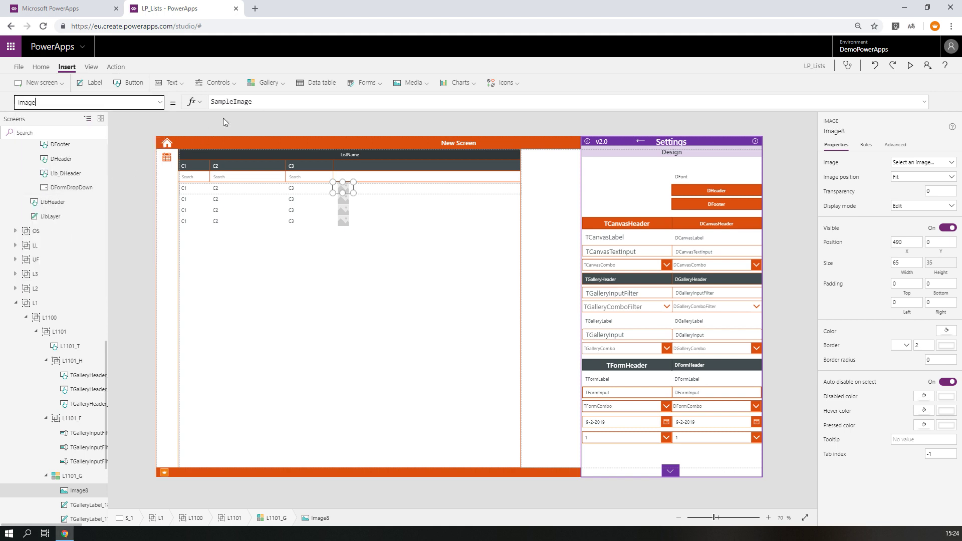
drag(254, 101, 209, 103)
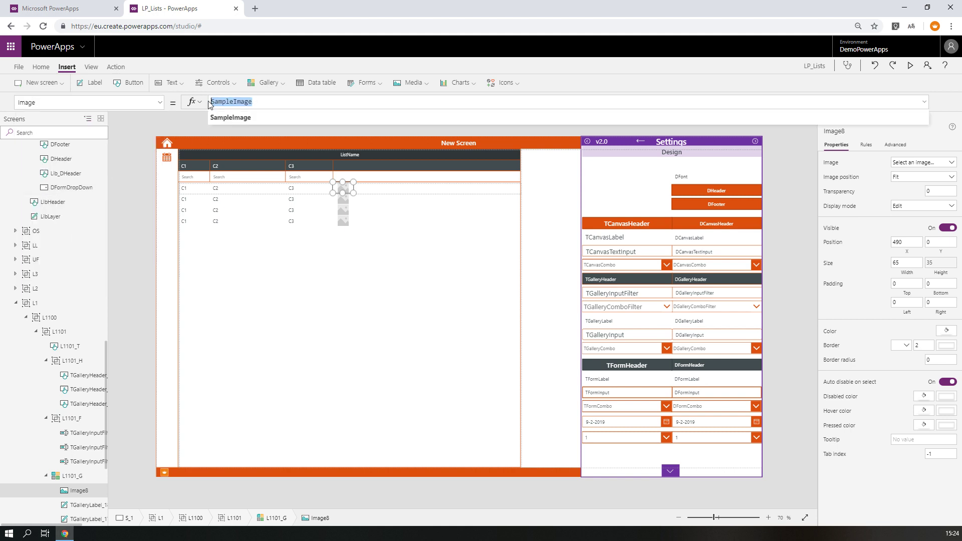
text(I)
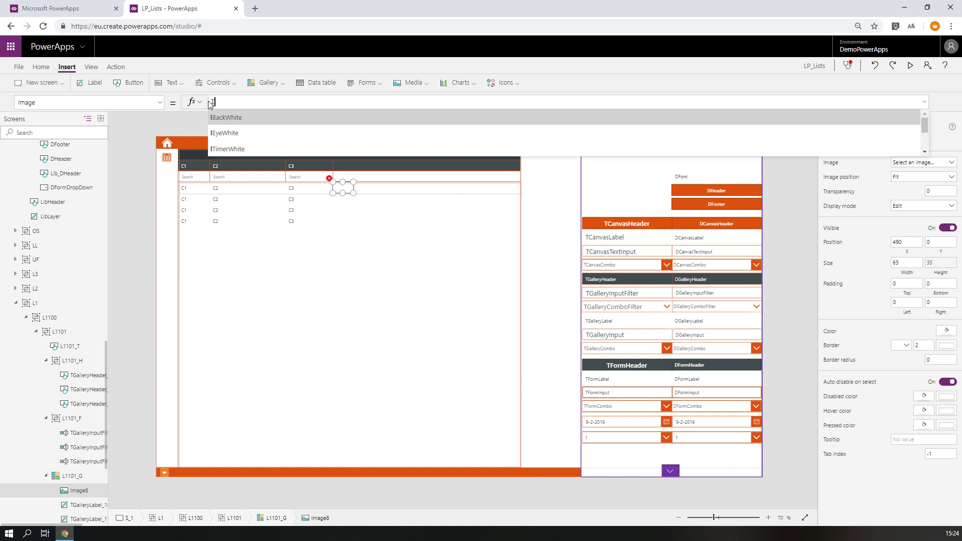
key(Down)
key(Down)
key(Down)
key(Down)
key(Down)
key(Down)
key(Down)
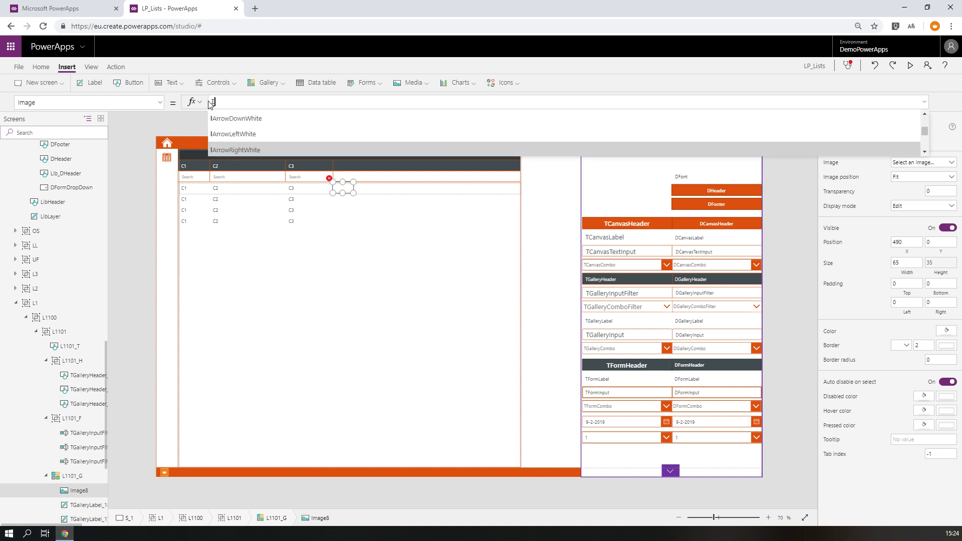
key(Up)
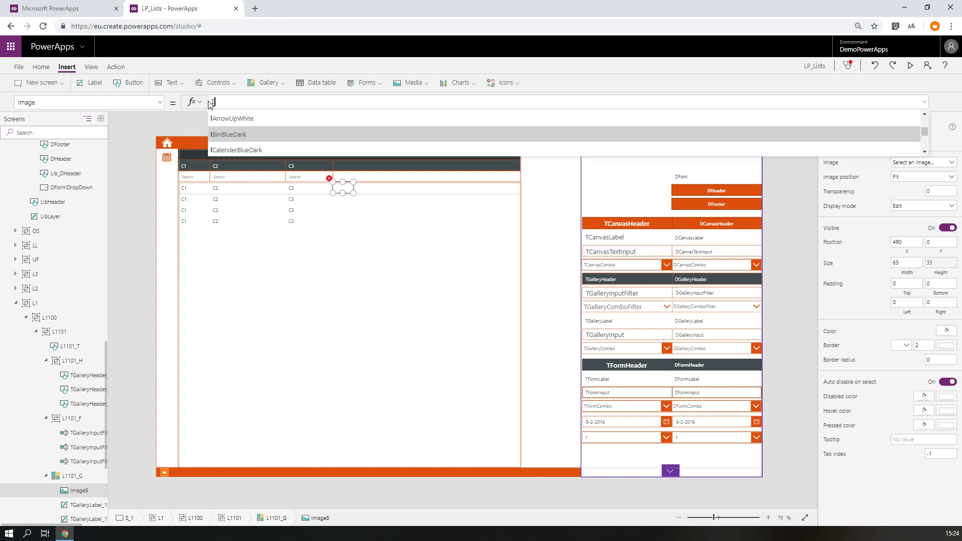
key(Up)
key(Up)
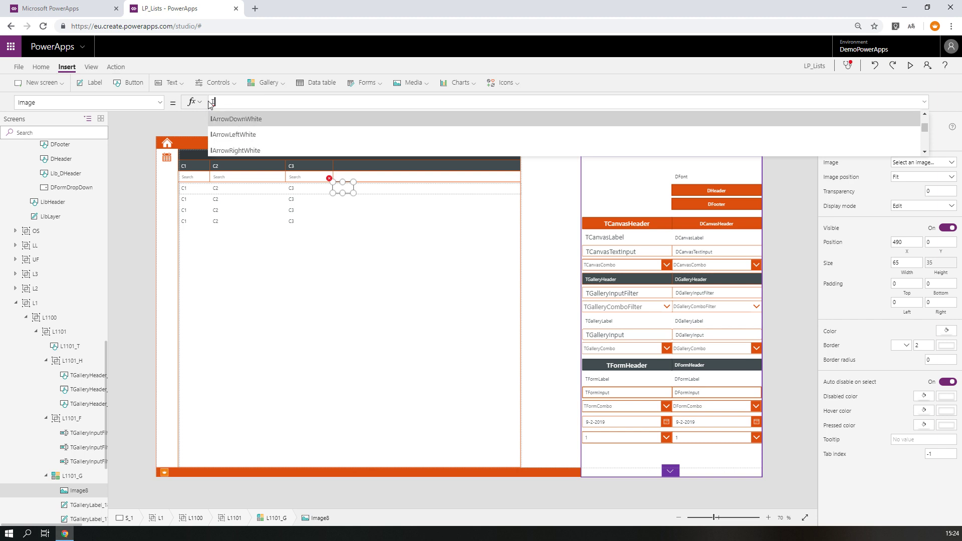
key(Down)
key(Down)
key(Down)
key(Down)
key(Down)
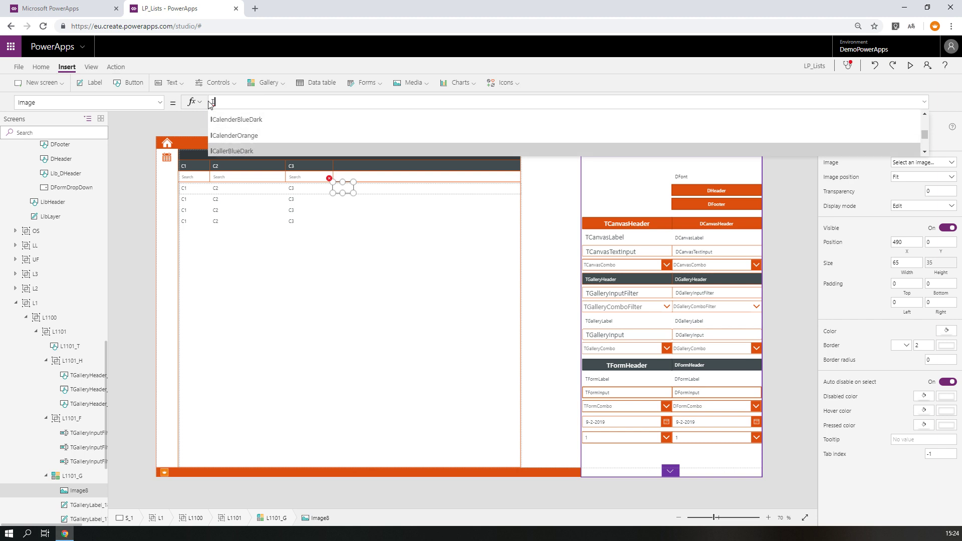
key(Up)
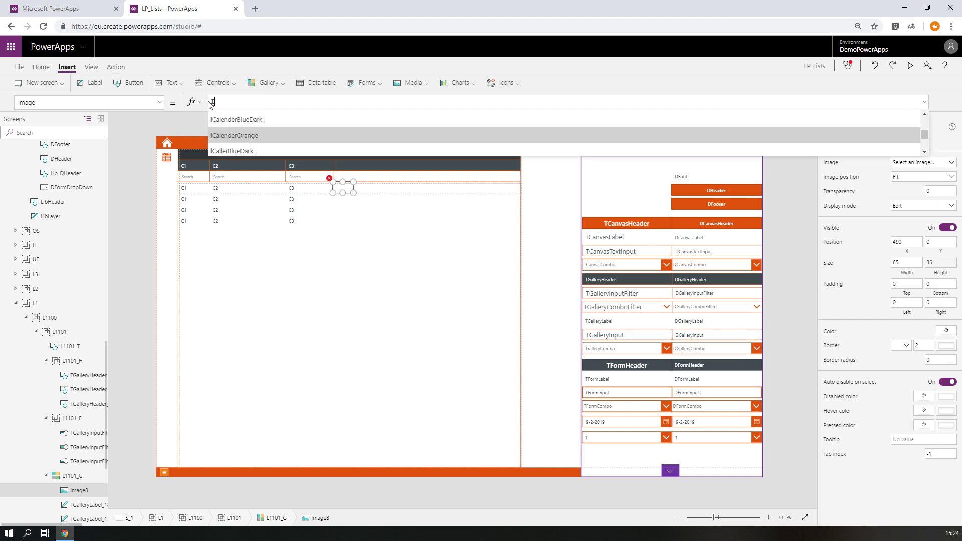
key(Up)
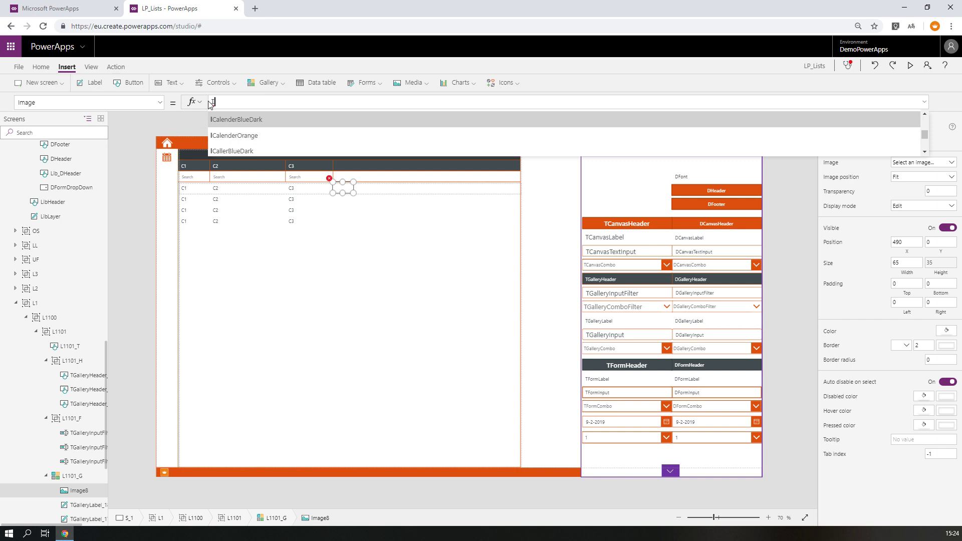
key(Down)
key(Down)
key(Up)
key(Up)
key(Up)
key(Down)
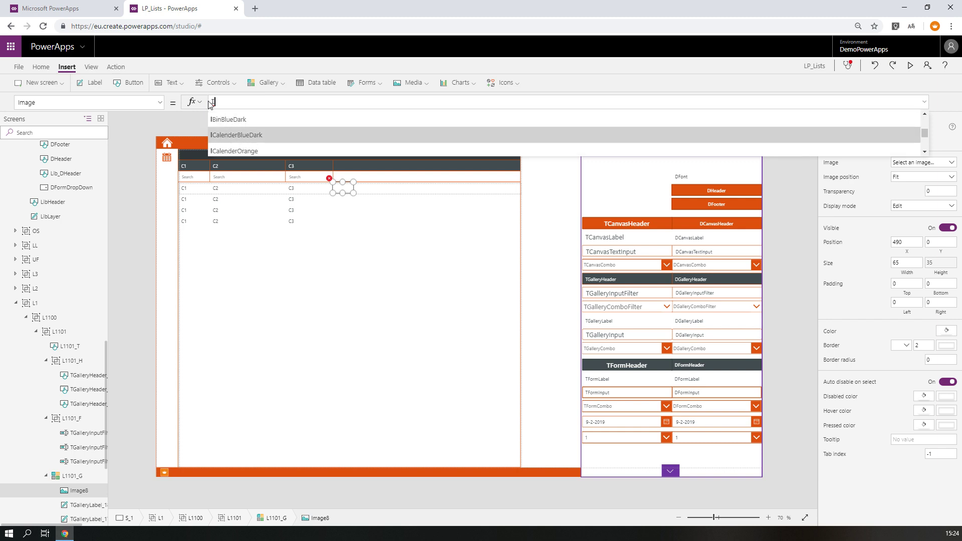
key(Return)
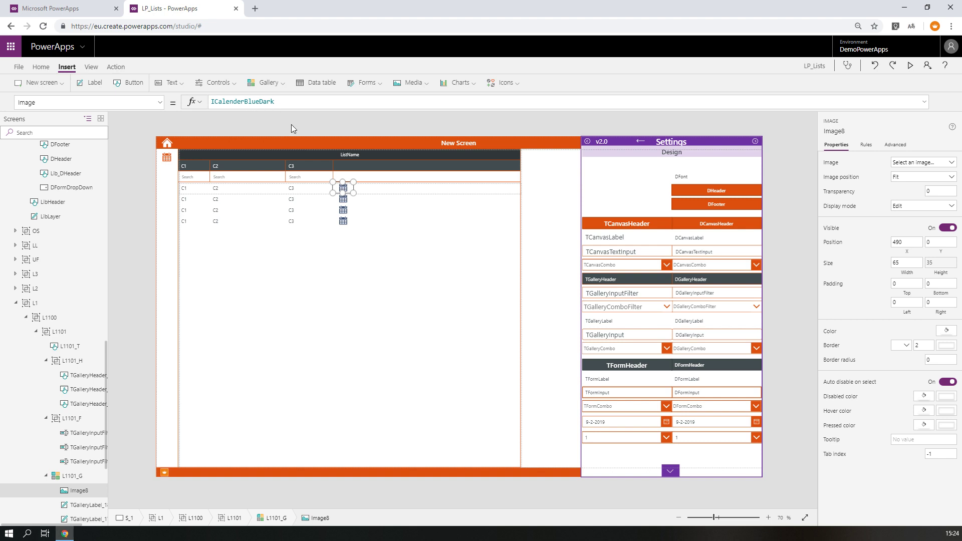
- Paste a copy of the gallery image into header group L1101_H and set its Image property to ICalenderOrange
click(344, 167)
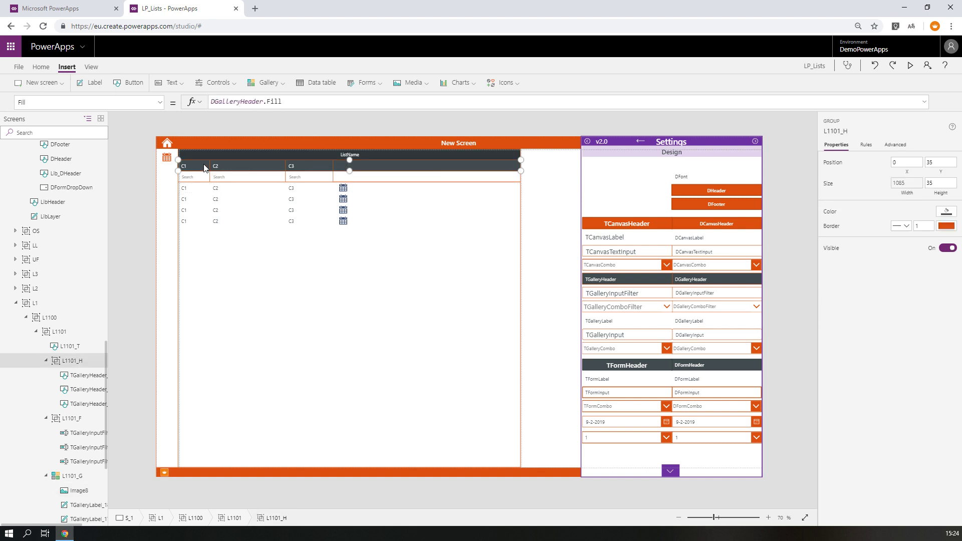
key(ctrl+v)
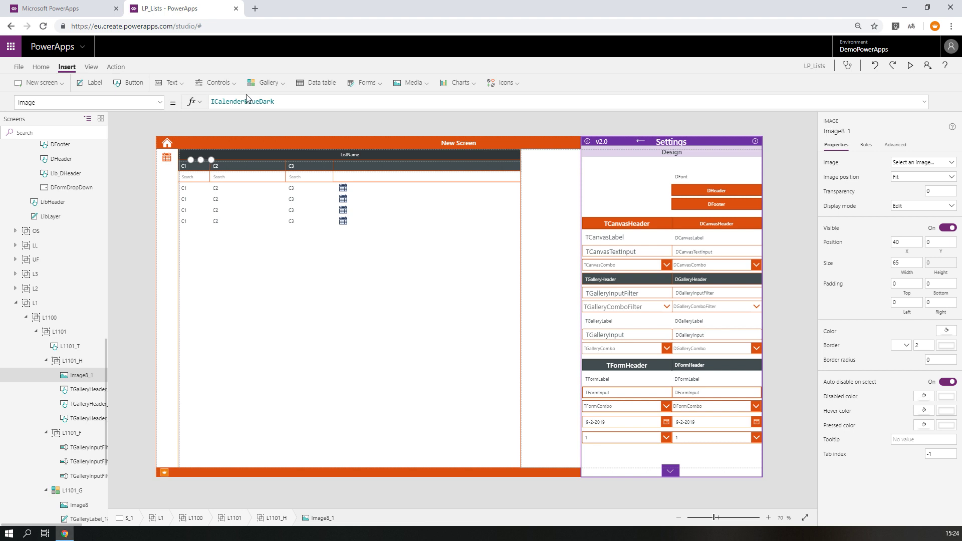
click(160, 102)
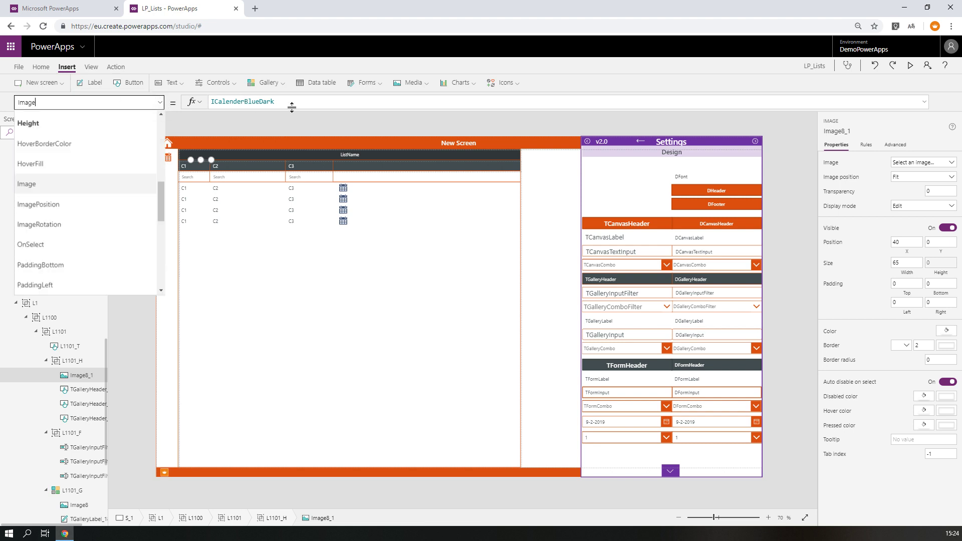
click(275, 102)
drag(275, 102, 245, 102)
text(White)
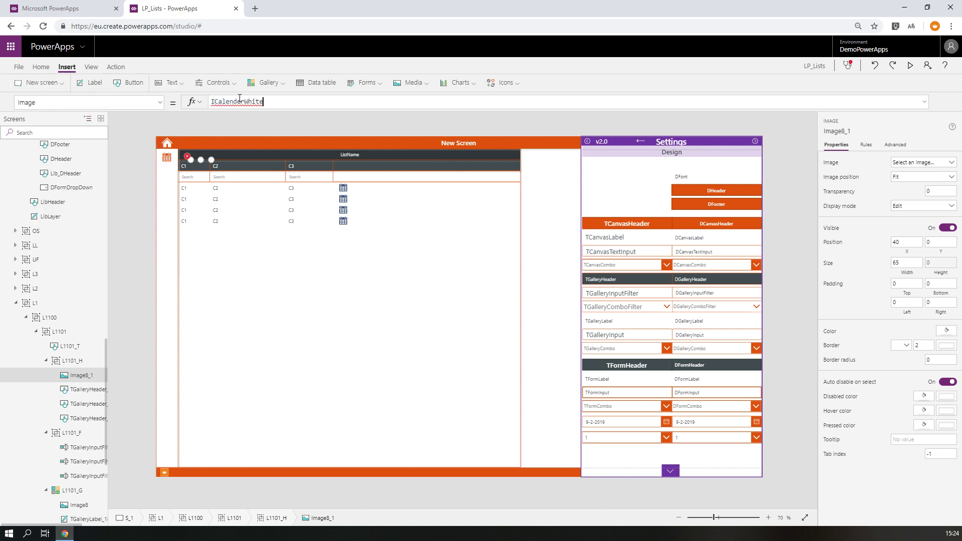
drag(245, 102, 281, 102)
key(BackSpace)
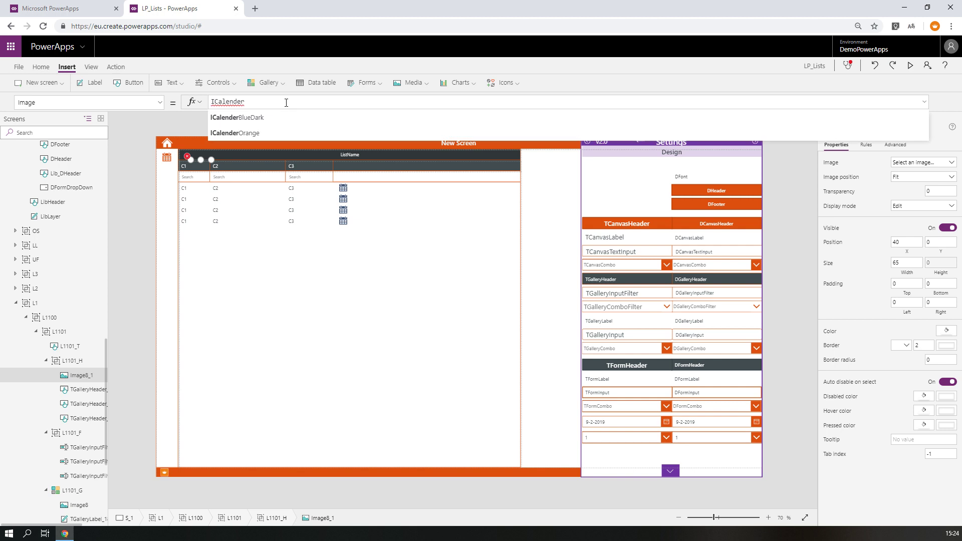
key(Tab)
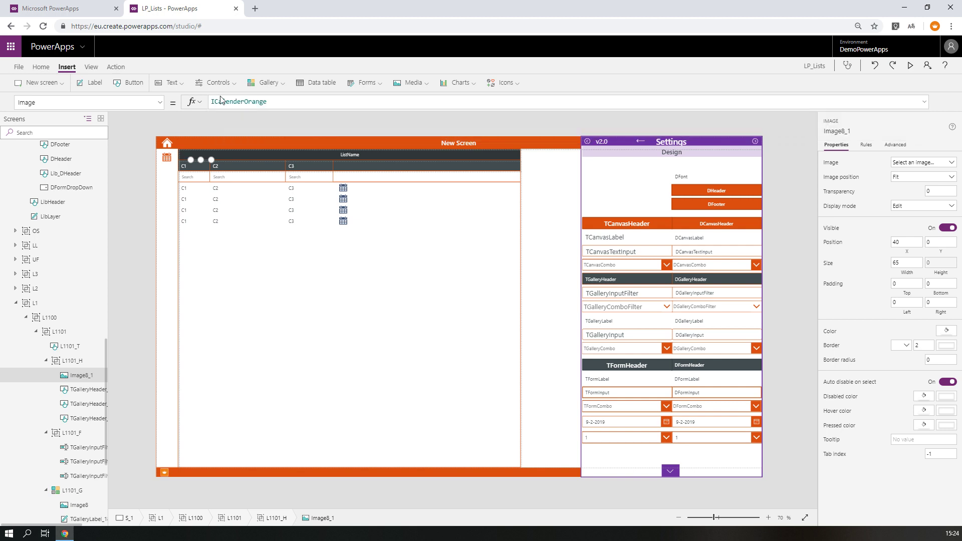
- Set the header image's Height to Parent.Height and move it above the gallery's calendar icons at X 490
click(160, 102)
scroll(65, 235, up, 5)
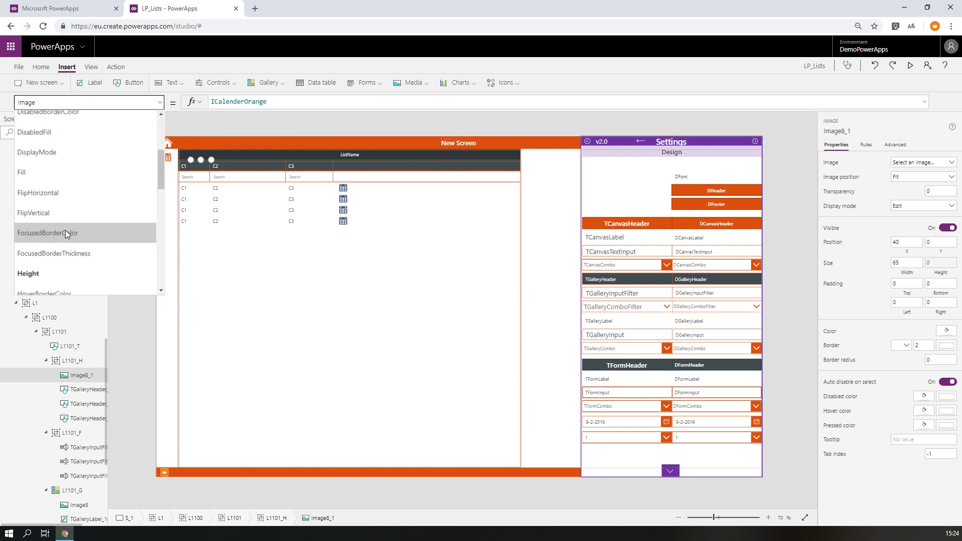
scroll(55, 226, down, 5)
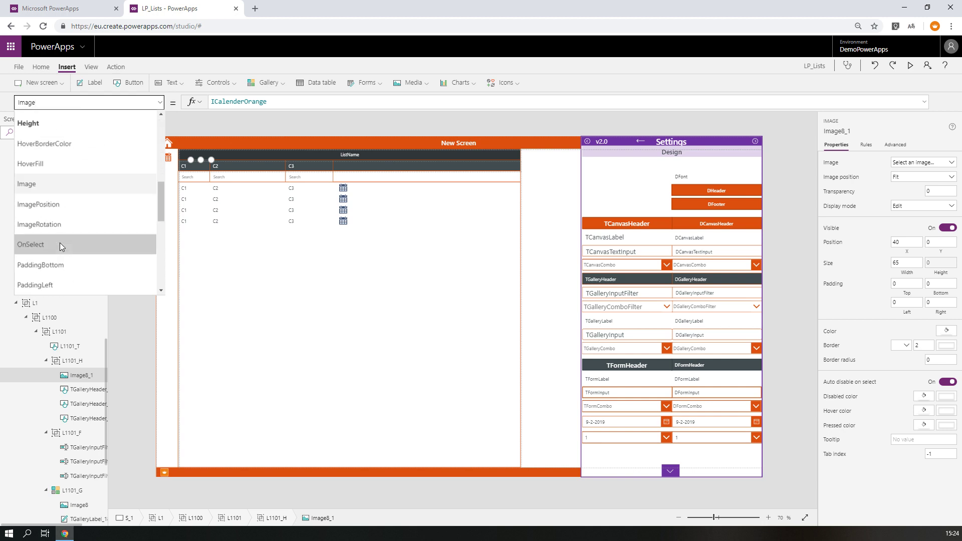
click(30, 123)
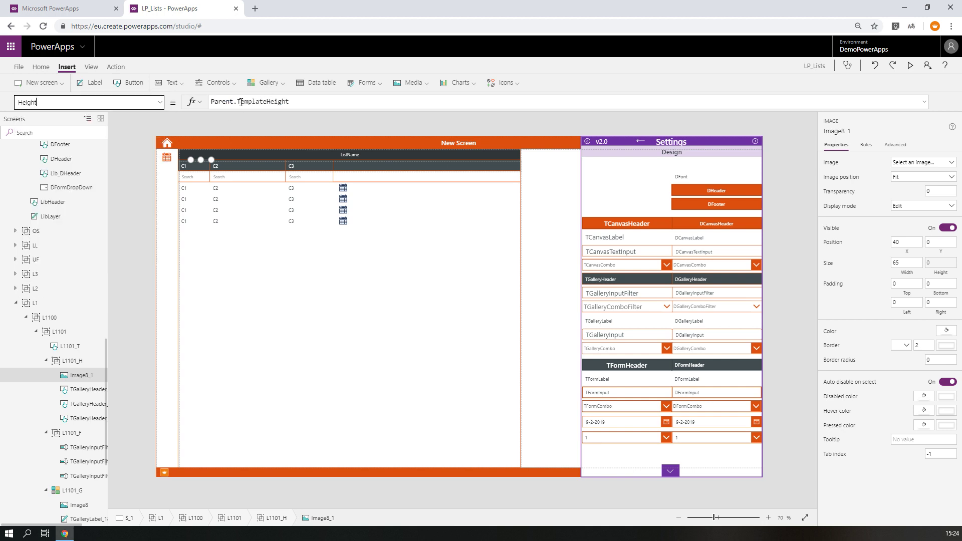
drag(238, 102, 266, 101)
key(BackSpace)
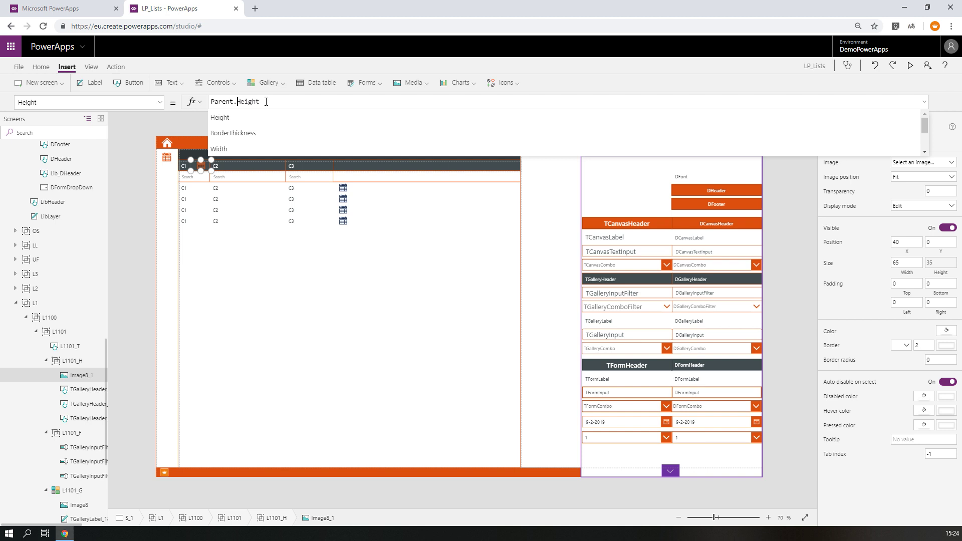
drag(204, 164, 354, 163)
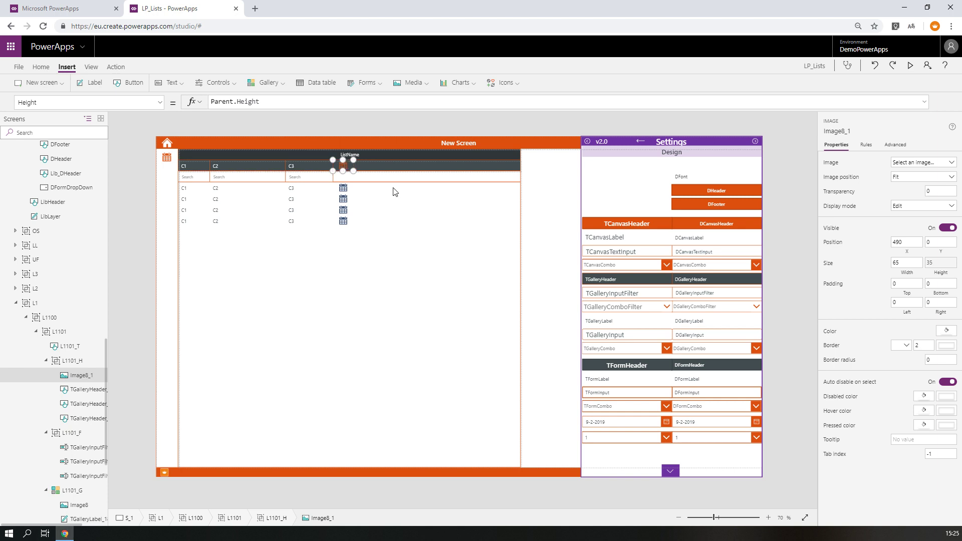
- Paste a copy of the C3 search input into filter group L1101_F and place it under the calendar header at X 490
click(409, 243)
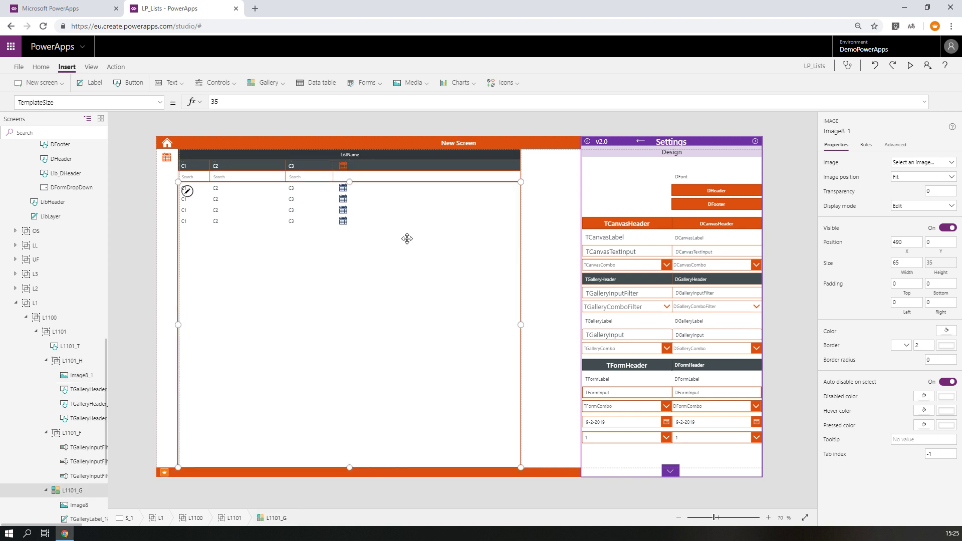
click(347, 175)
click(333, 179)
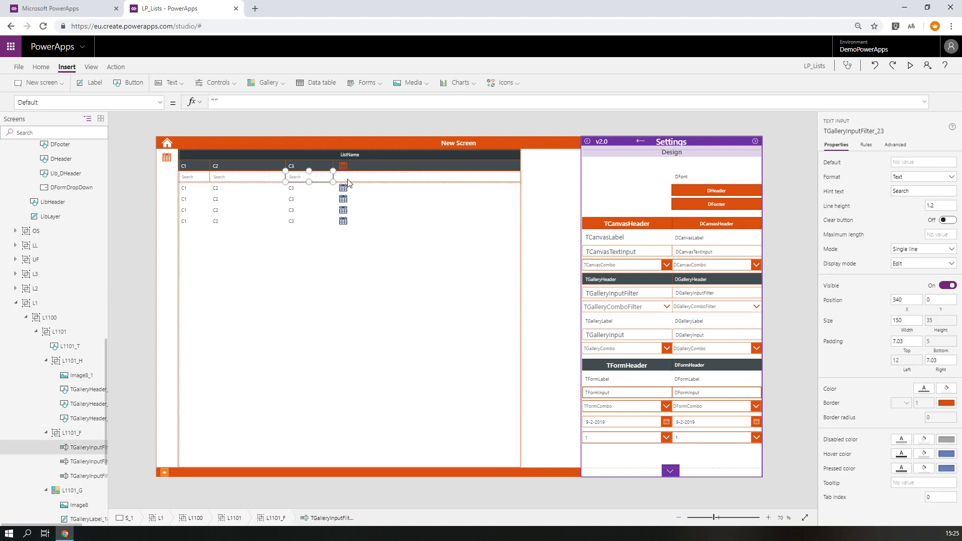
key(ctrl+v)
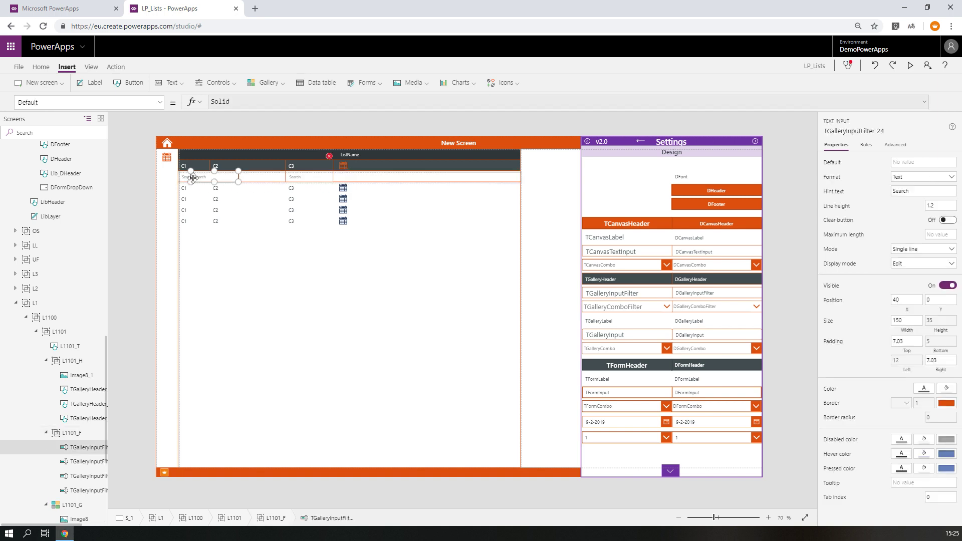
drag(202, 174, 348, 173)
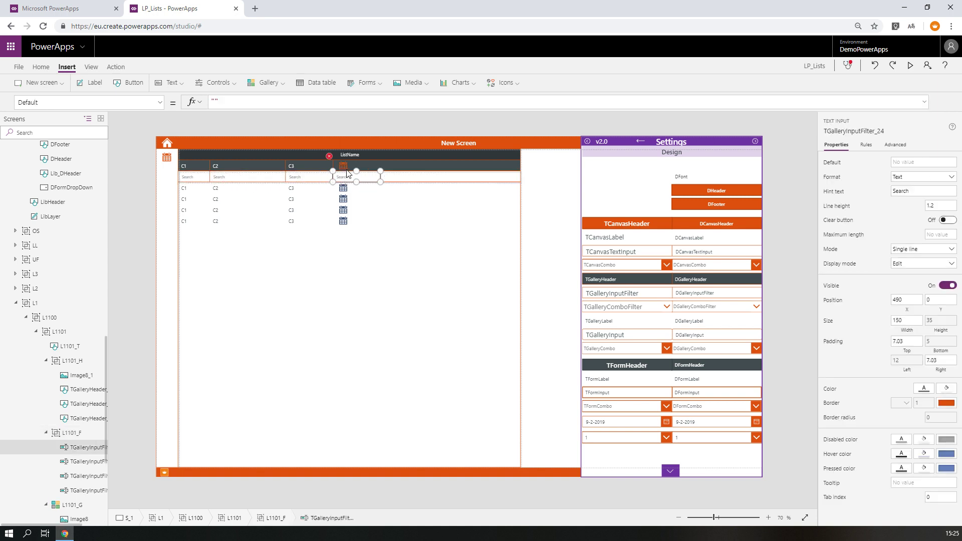
- Clear the Select(Parent) formula from the header calendar image's OnSelect property
click(330, 158)
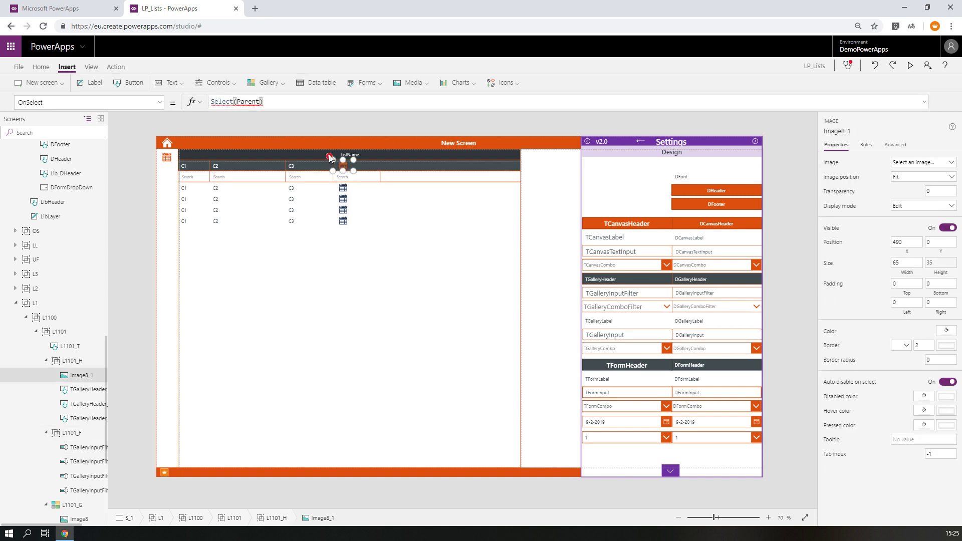
drag(279, 102, 164, 104)
key(BackSpace)
- Set the width of the calendar column's filter input to 65
click(344, 180)
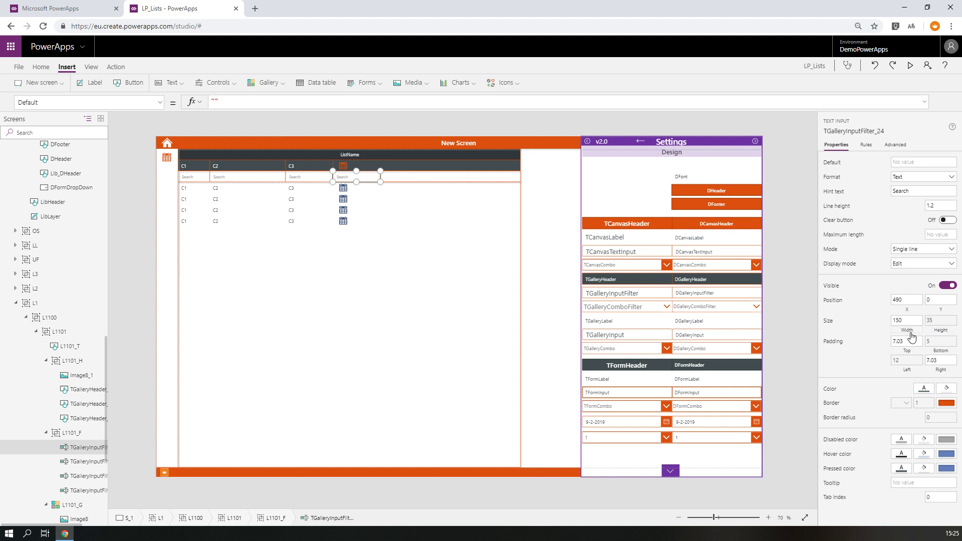
double_click(908, 324)
text(65)
key(Tab)
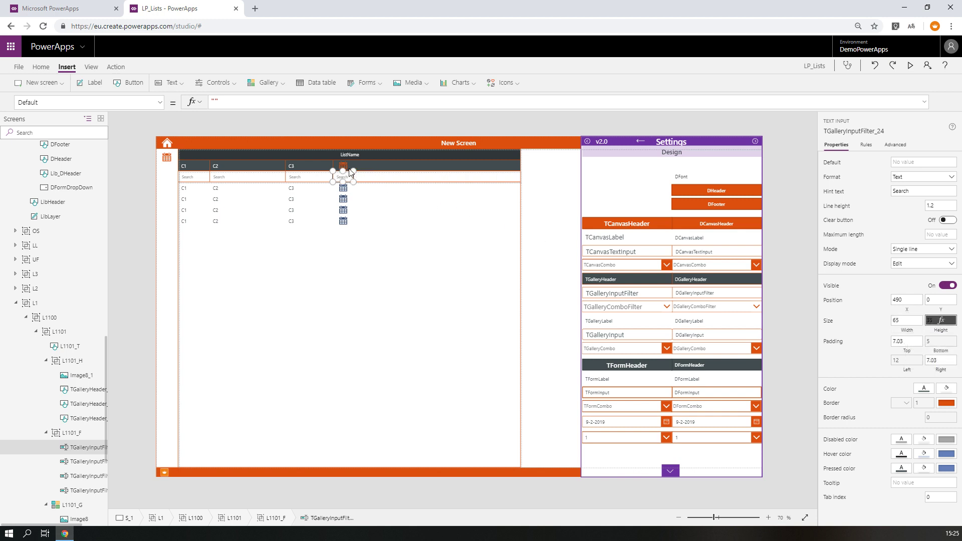
- Try the View and Disabled display modes on the calendar column's filter input and restore it to Edit
click(346, 167)
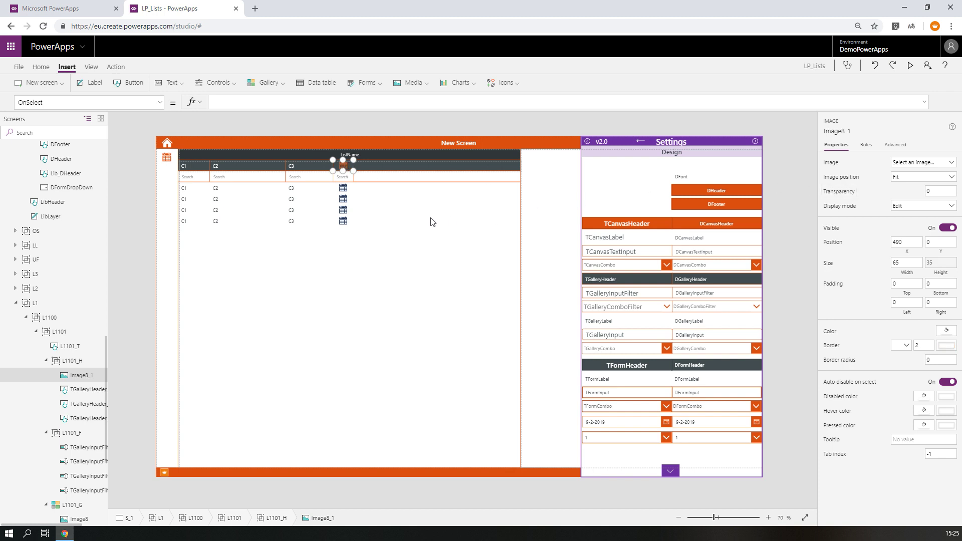
click(350, 178)
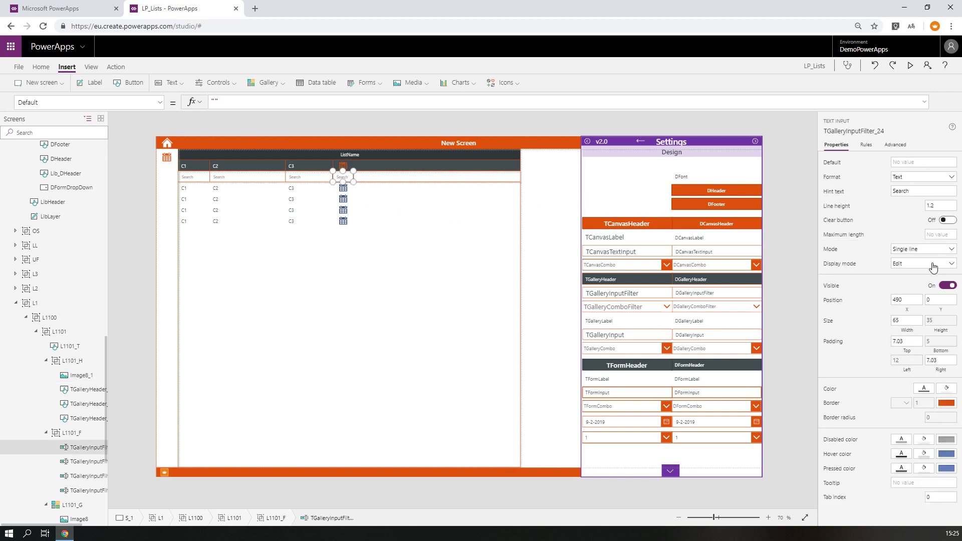
click(910, 264)
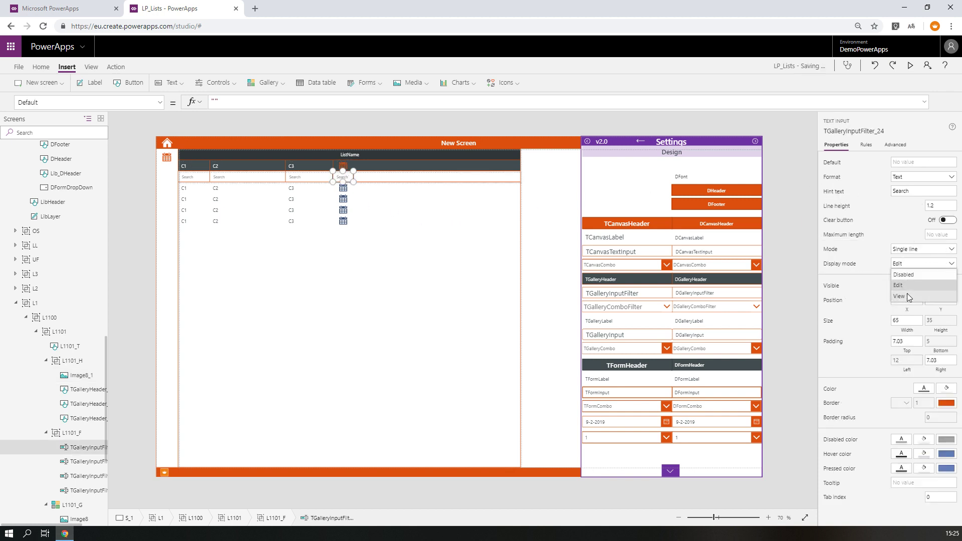
click(909, 295)
click(902, 264)
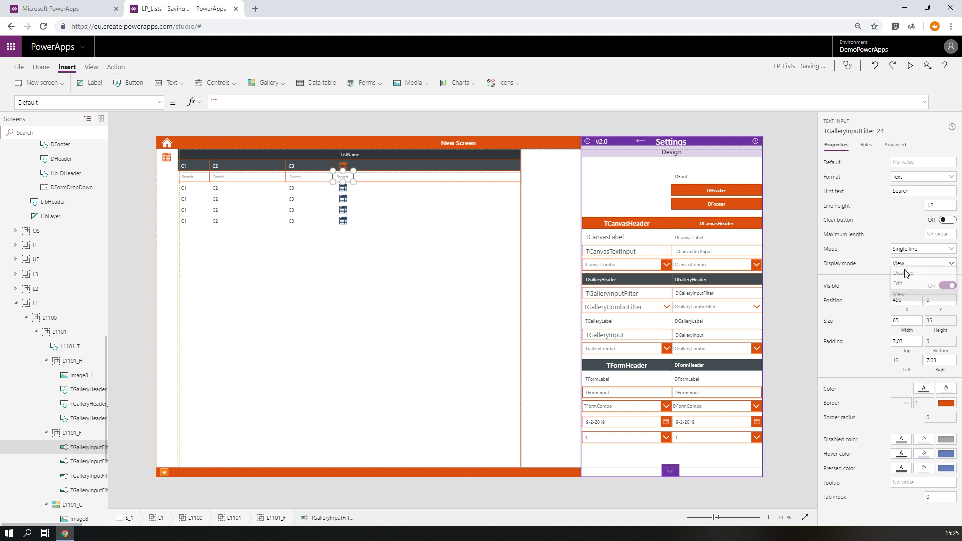
click(905, 275)
click(335, 190)
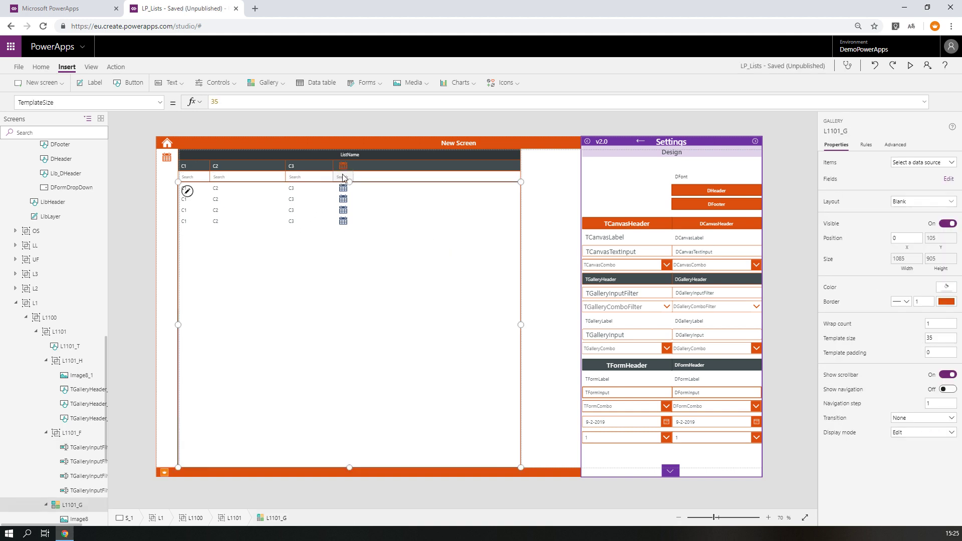
click(342, 177)
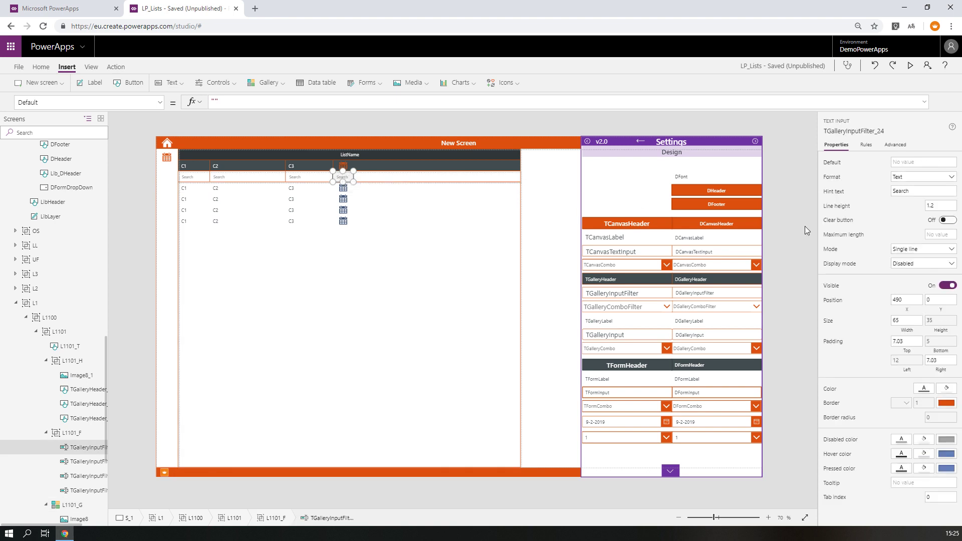
click(921, 265)
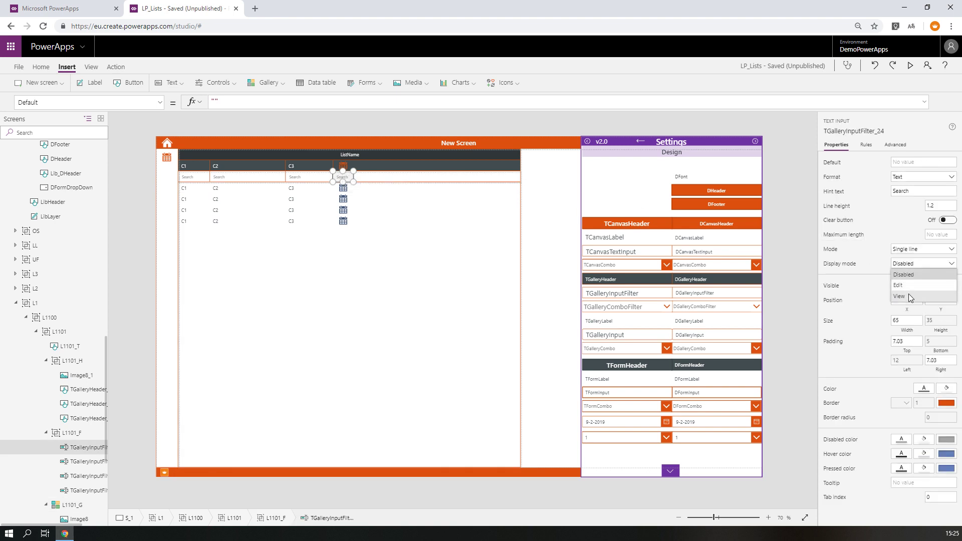
click(902, 286)
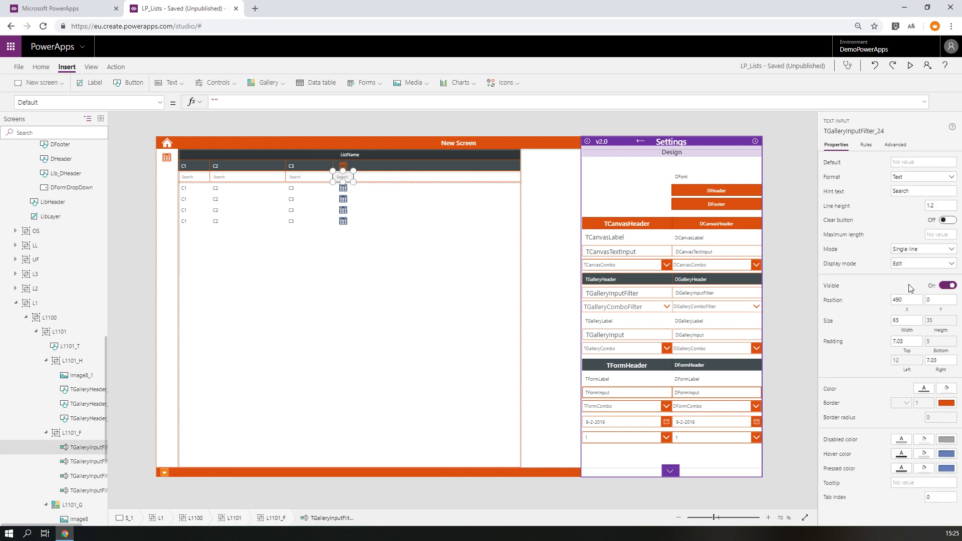
- Remove the Search hint text from the calendar column's filter input
click(921, 189)
key(BackSpace)
click(369, 254)
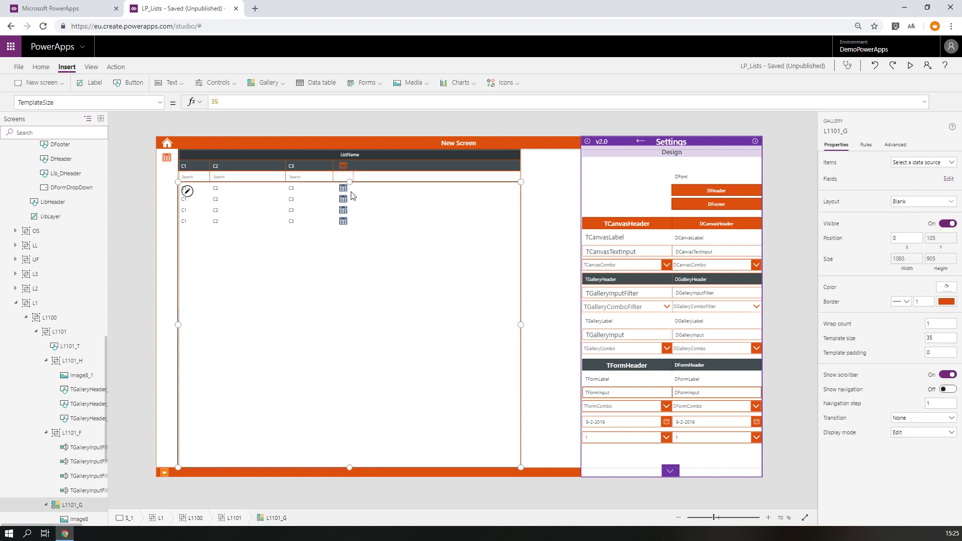
- Set the header calendar image's BorderColor property to Header.Fill
click(343, 166)
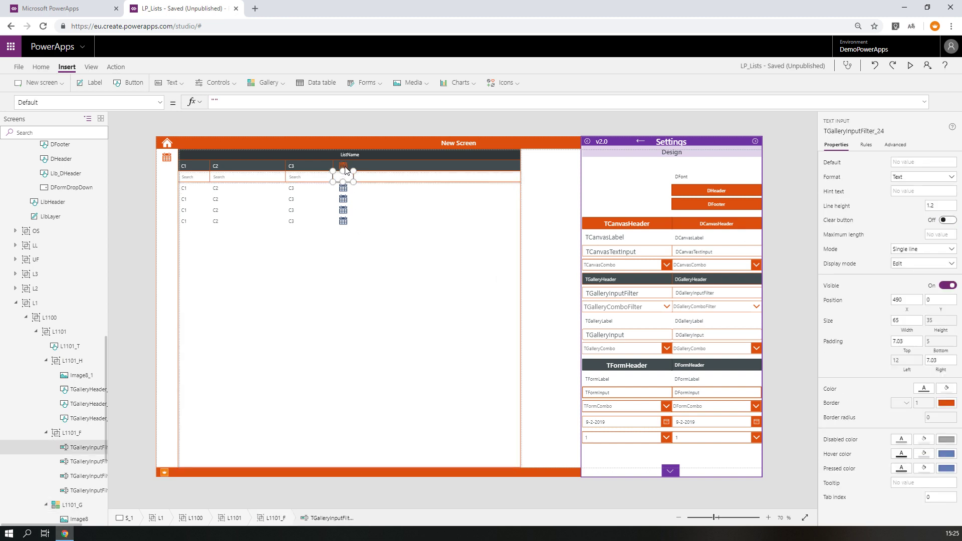
click(160, 103)
scroll(103, 227, up, 6)
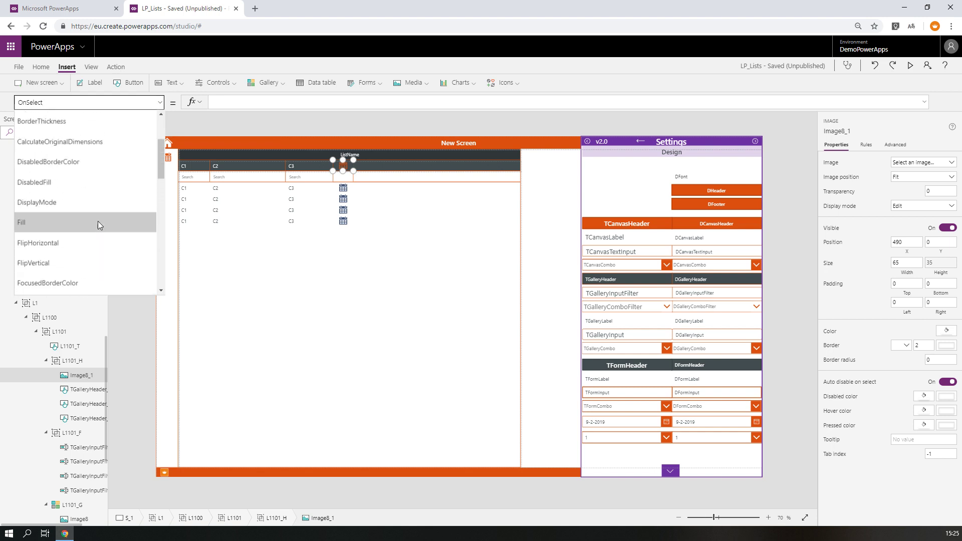
click(67, 181)
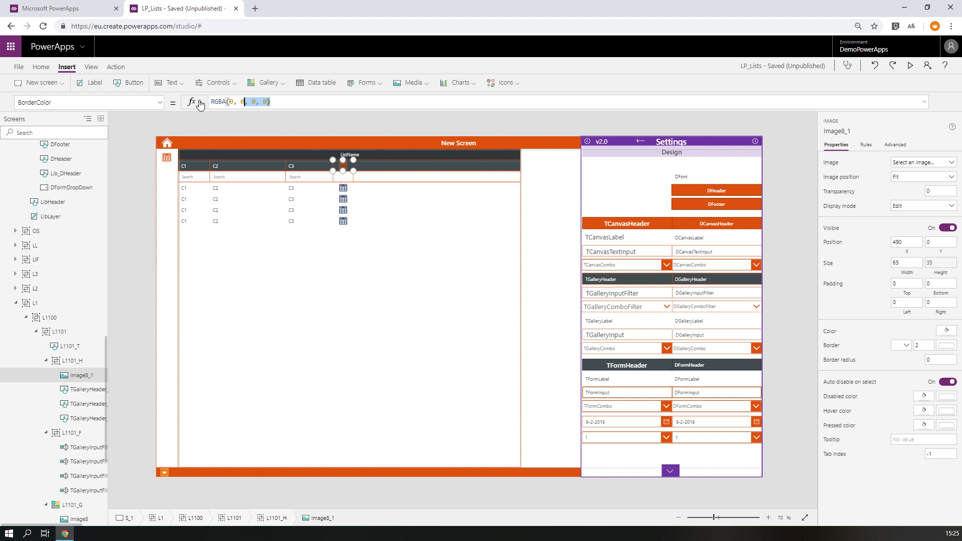
key(BackSpace)
text(H)
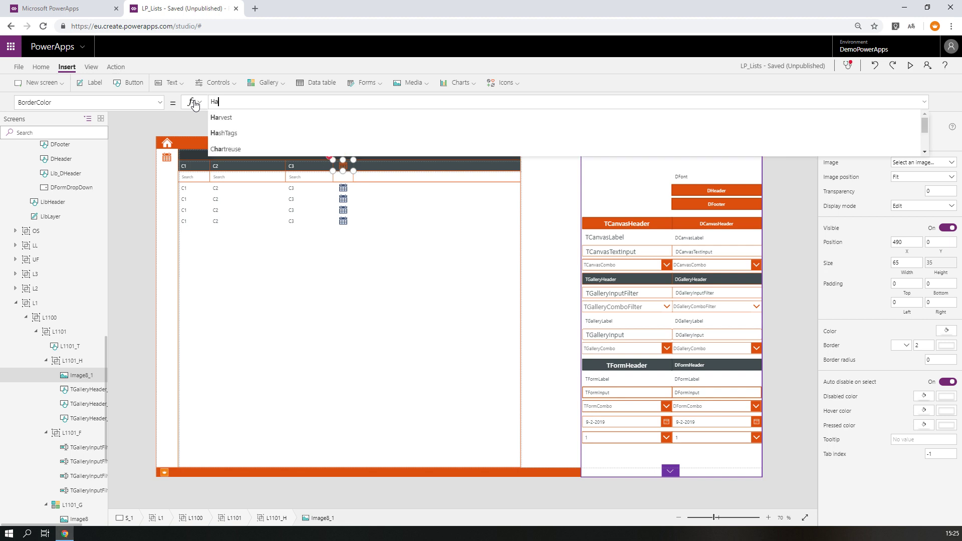
text(eader.Fill)
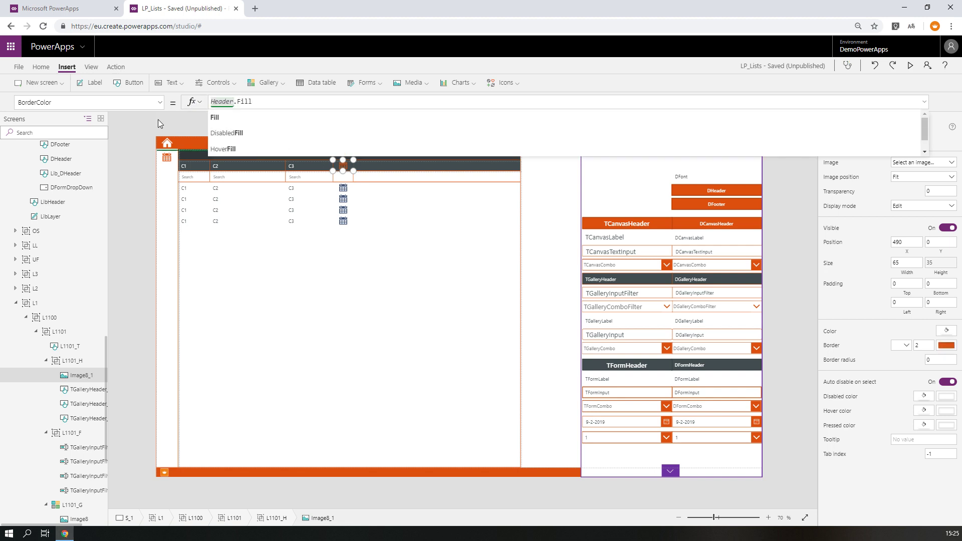
- Set the header calendar image's BorderStyle property to Solid
click(160, 103)
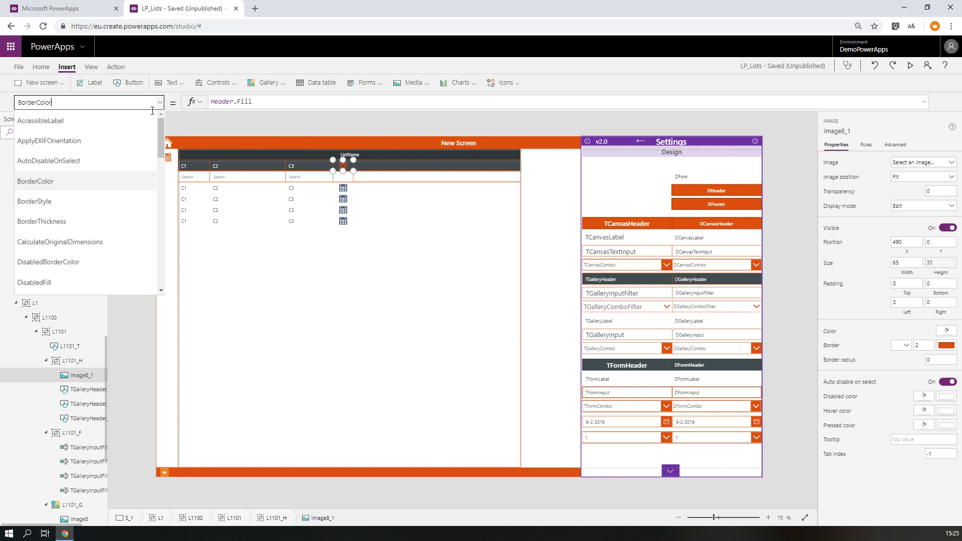
click(76, 201)
triple_click(227, 102)
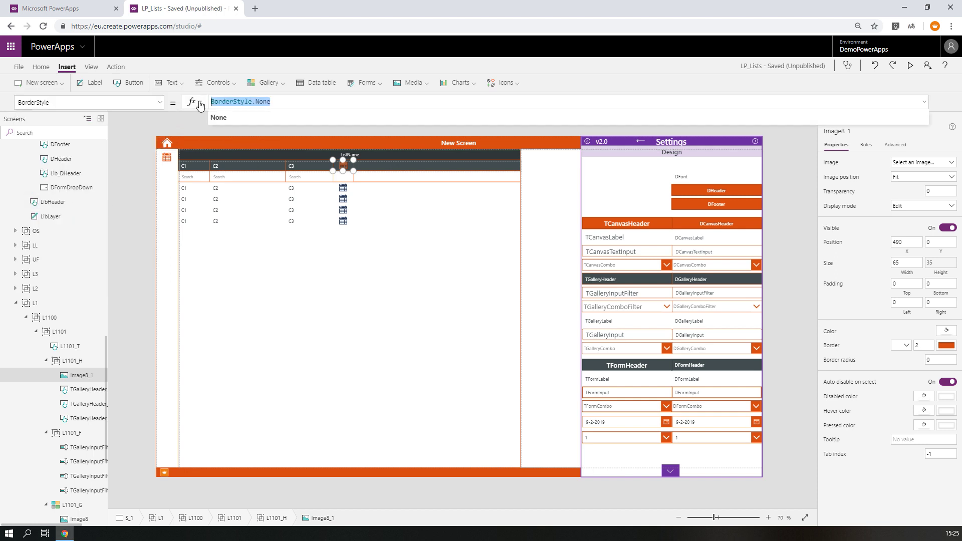
text(solid)
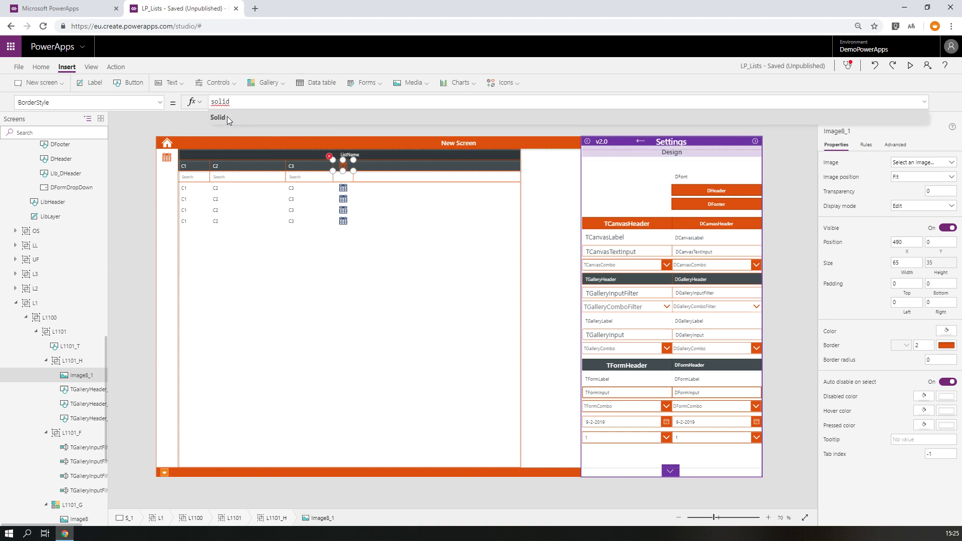
click(221, 118)
- Set the header calendar image's BorderThickness property to 1
click(140, 100)
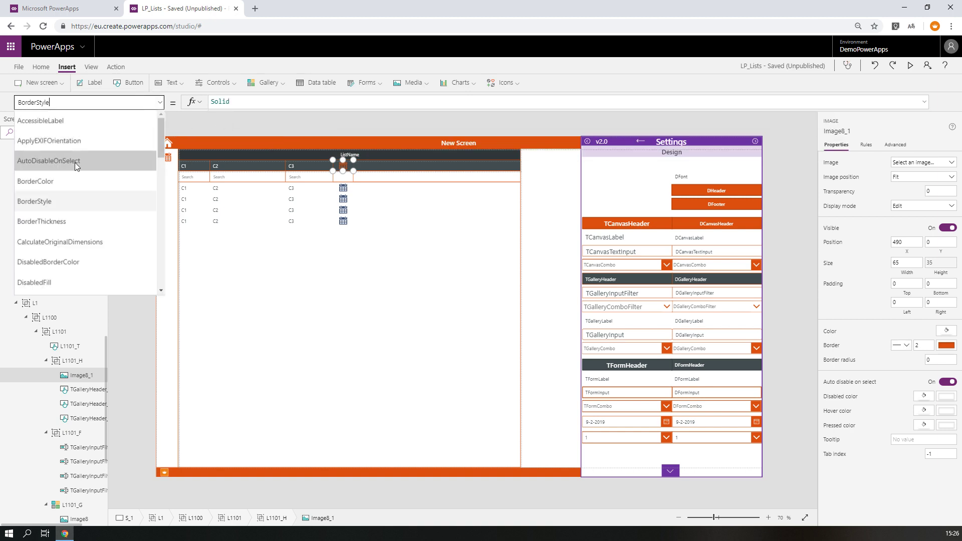
click(65, 216)
double_click(213, 103)
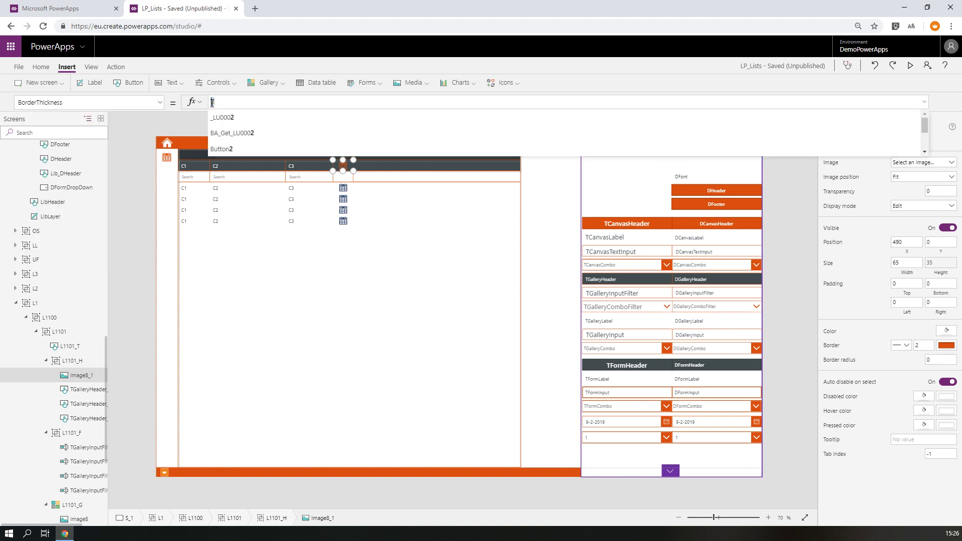
text(1)
- Paste a copy of the gallery's calendar image into gallery L1101_G and place it beside the original at X 555
click(350, 190)
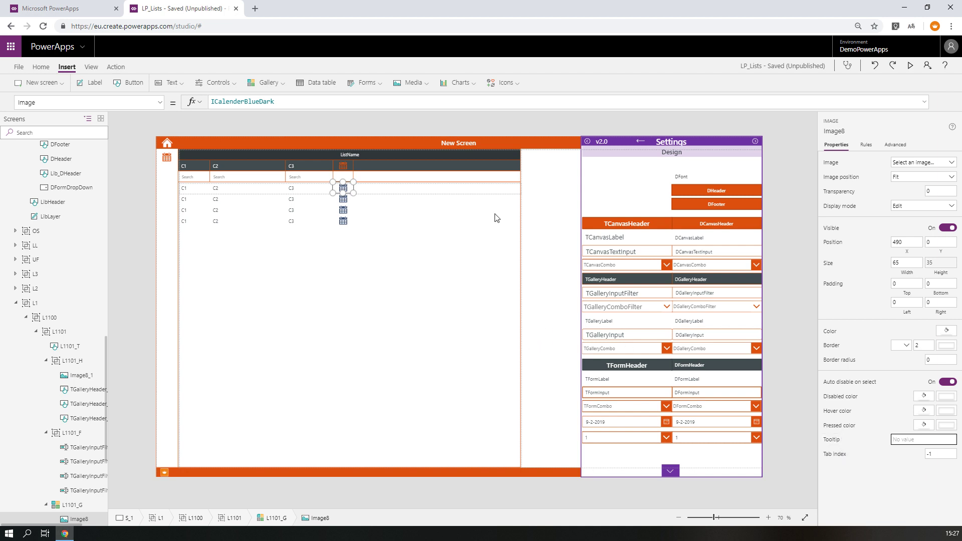
click(348, 188)
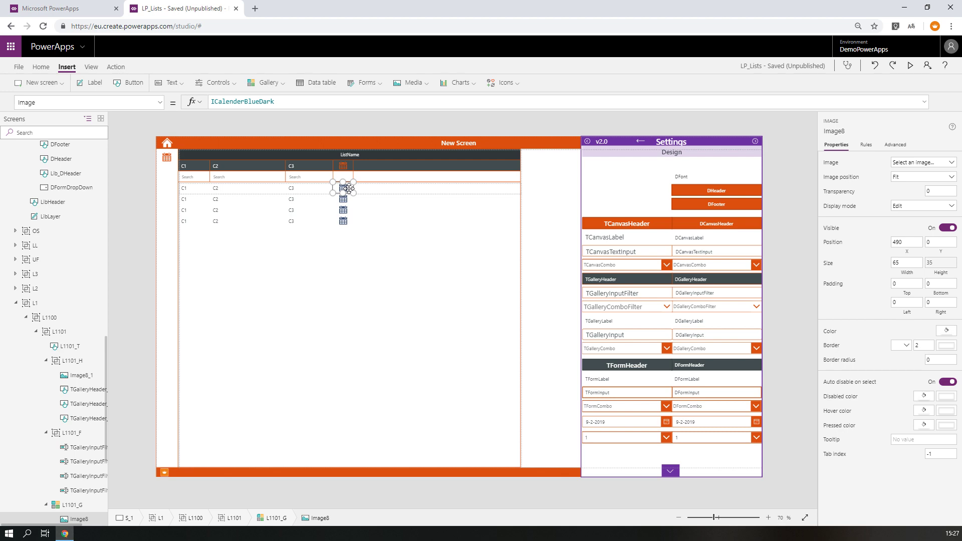
click(384, 191)
key(ctrl+v)
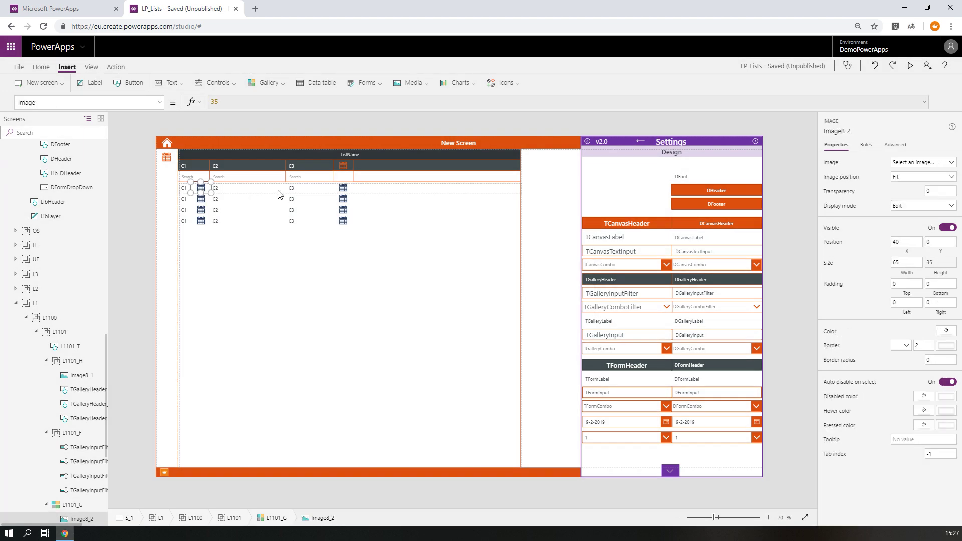
drag(202, 189, 362, 180)
- Try IRunning as the Image property of the copied gallery image at X 555
drag(278, 105, 212, 100)
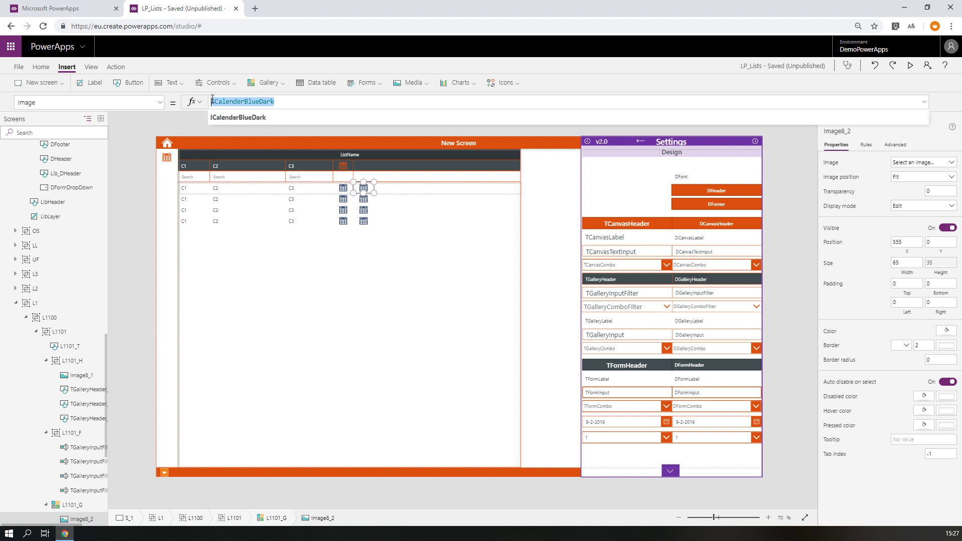
text(IRunning)
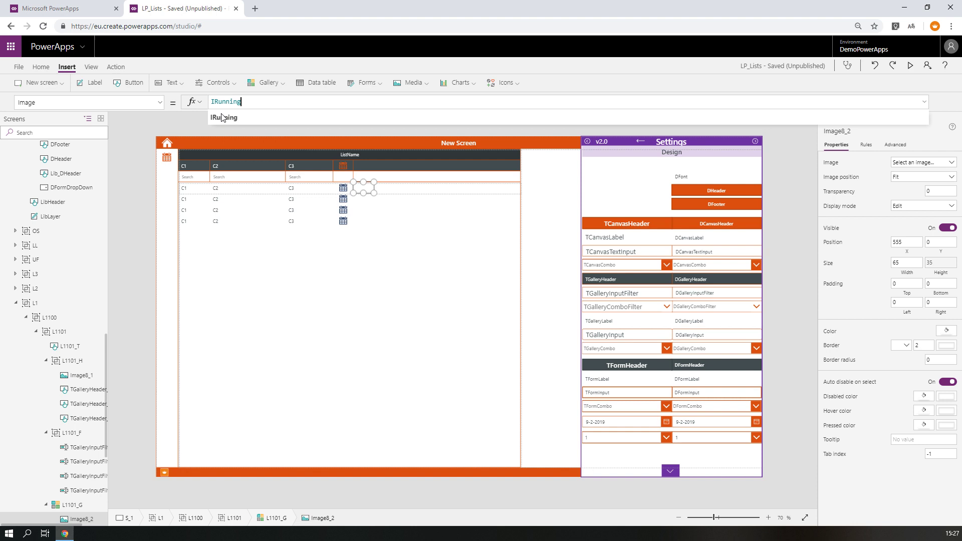
click(222, 118)
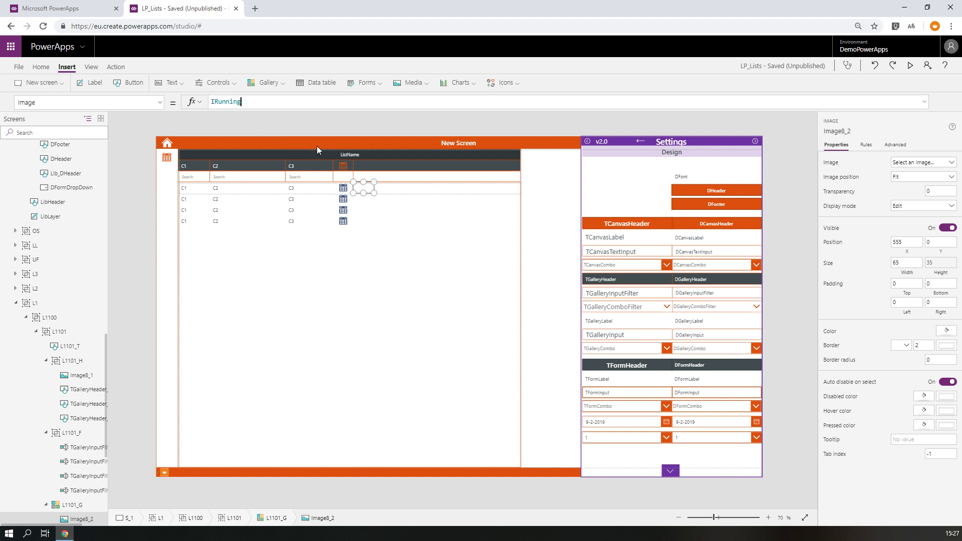
click(369, 196)
click(365, 190)
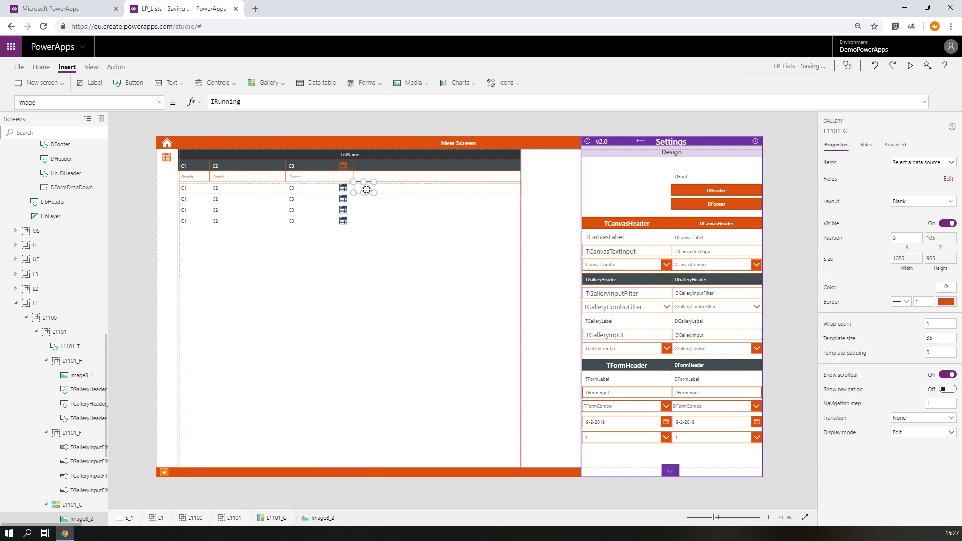
- Set the Image property of the copied gallery image beside the calendar to IDetailsGrayDark
click(248, 104)
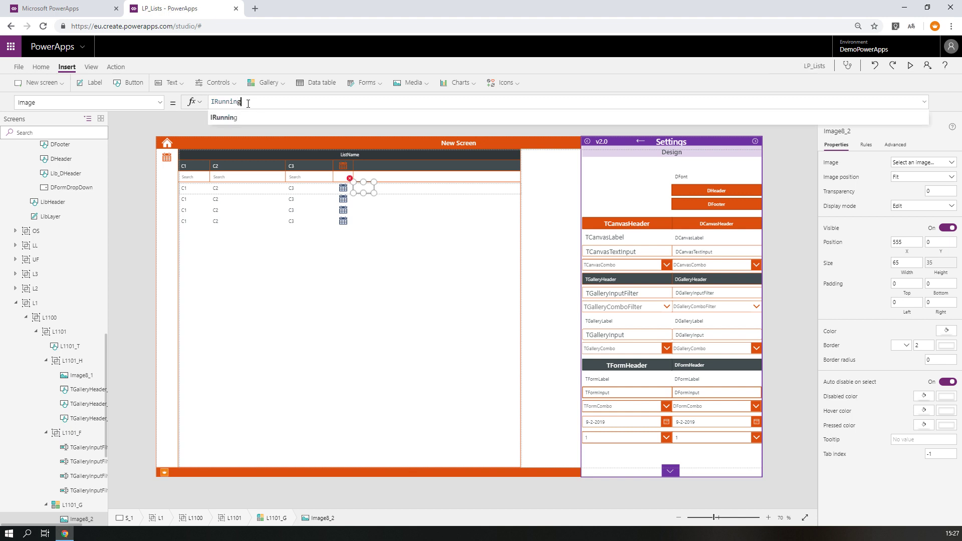
key(BackSpace)
key(BackSpace)
key(BackSpace)
key(BackSpace)
key(BackSpace)
key(BackSpace)
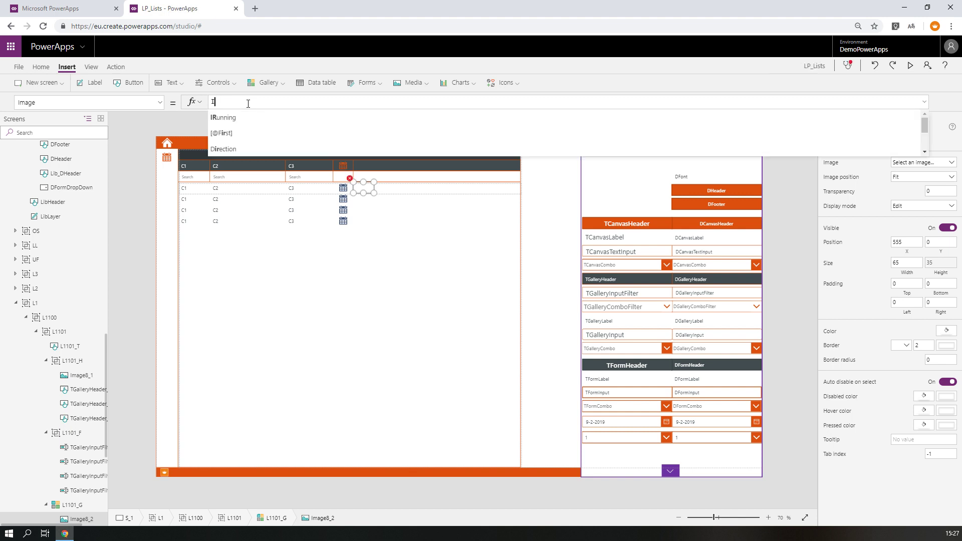
key(Down)
key(Down)
key(Down)
key(Down)
key(Down)
key(Down)
key(Down)
key(Down)
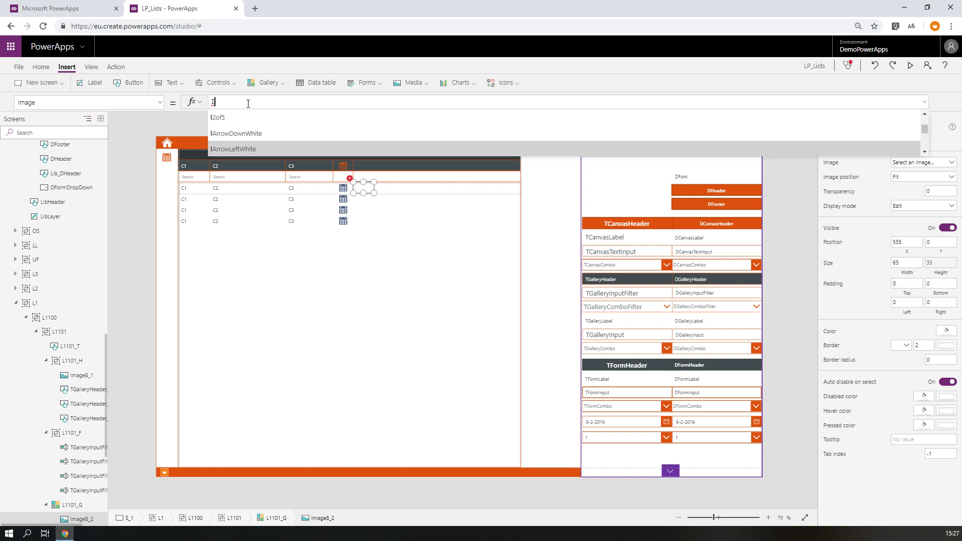
key(Down)
key(Down)
key(Down)
key(Down)
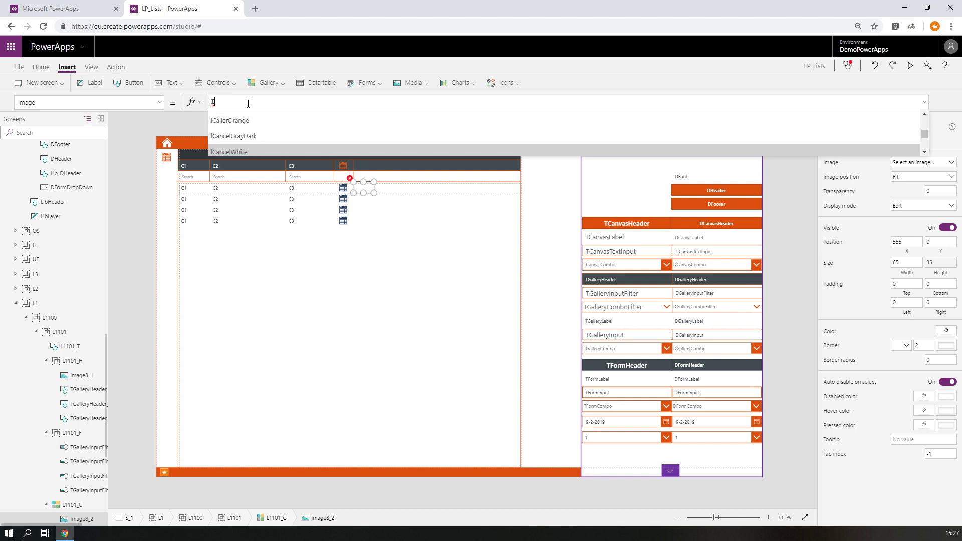
key(Down)
key(Down)
key(Down)
key(Down)
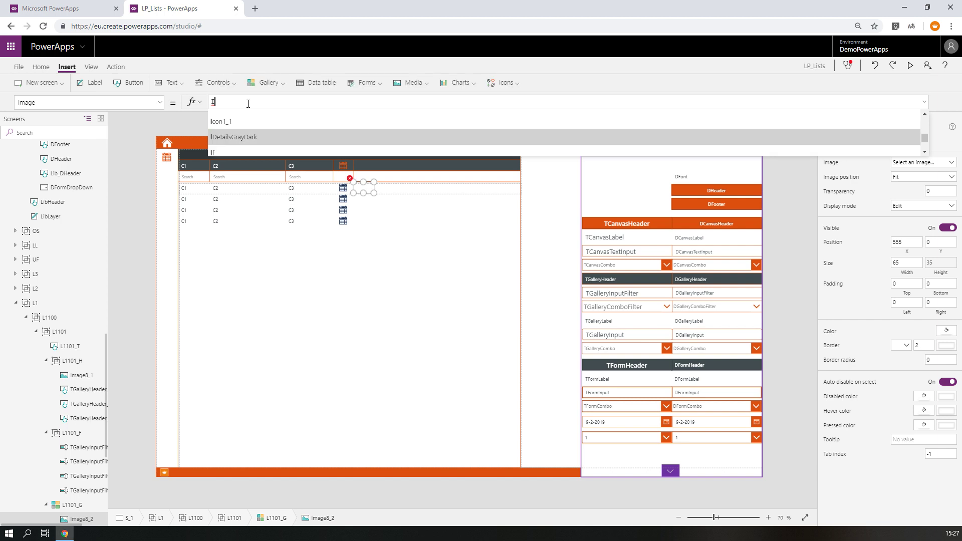
key(Return)
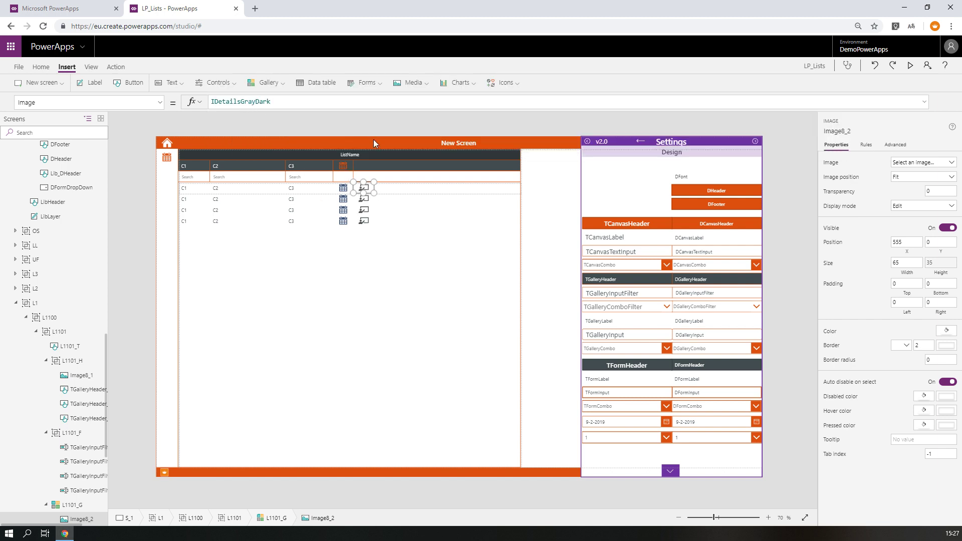
click(367, 172)
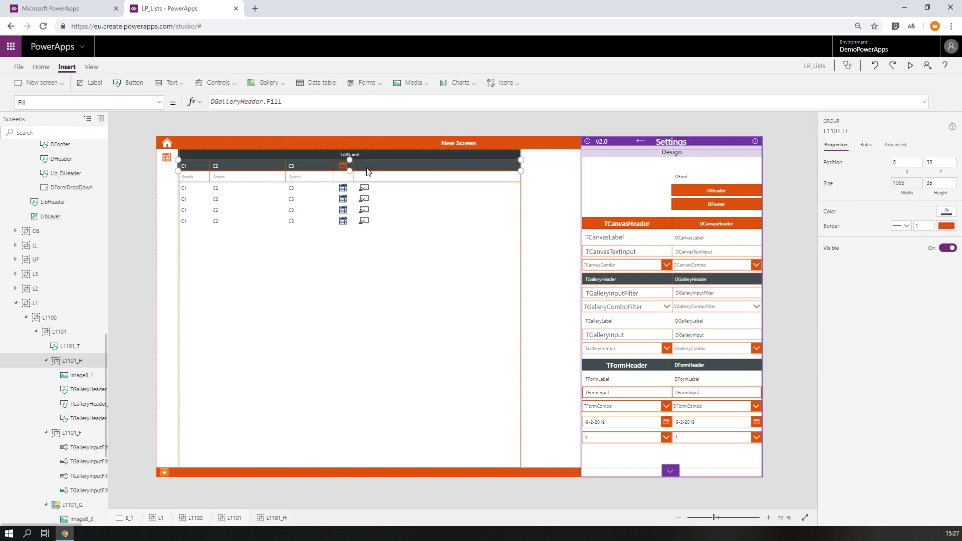
key(ctrl+v)
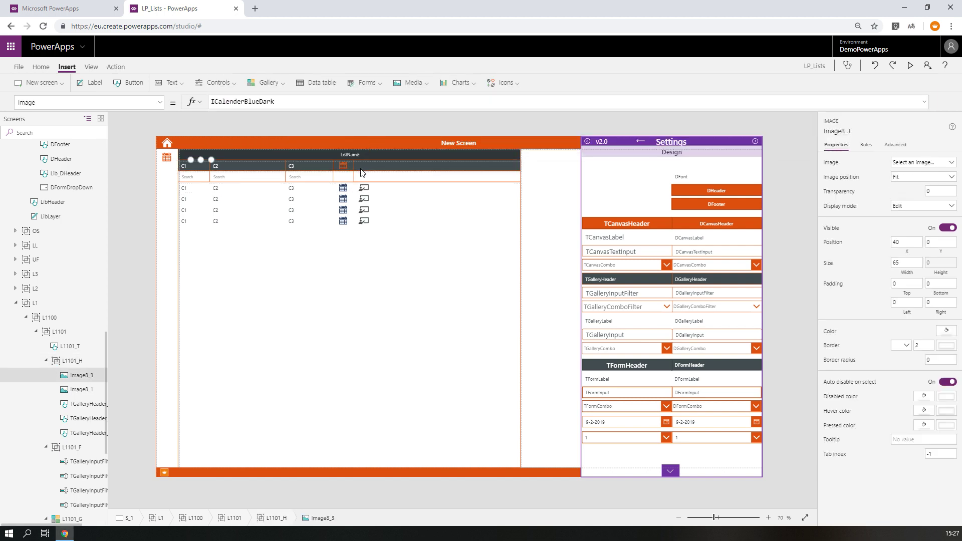
click(162, 102)
scroll(75, 221, down, 1)
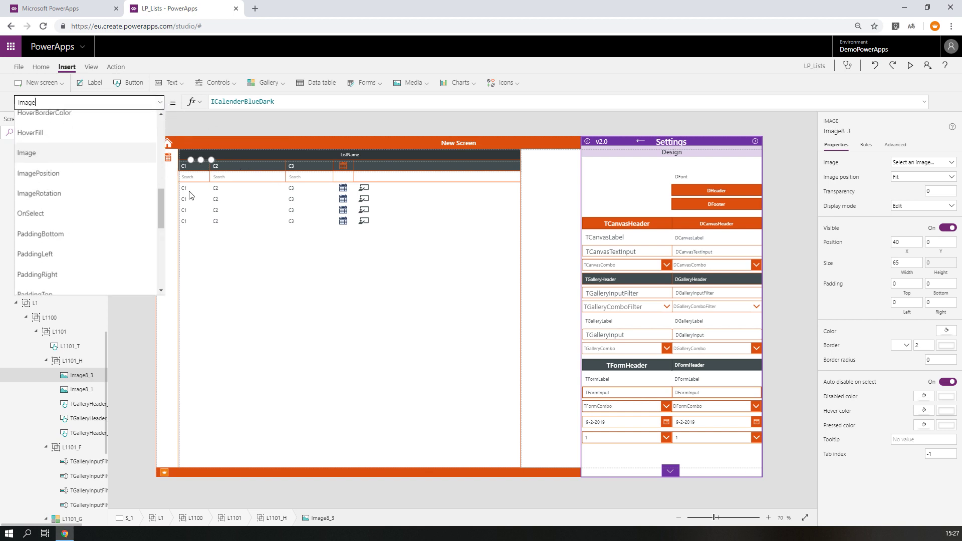
click(261, 251)
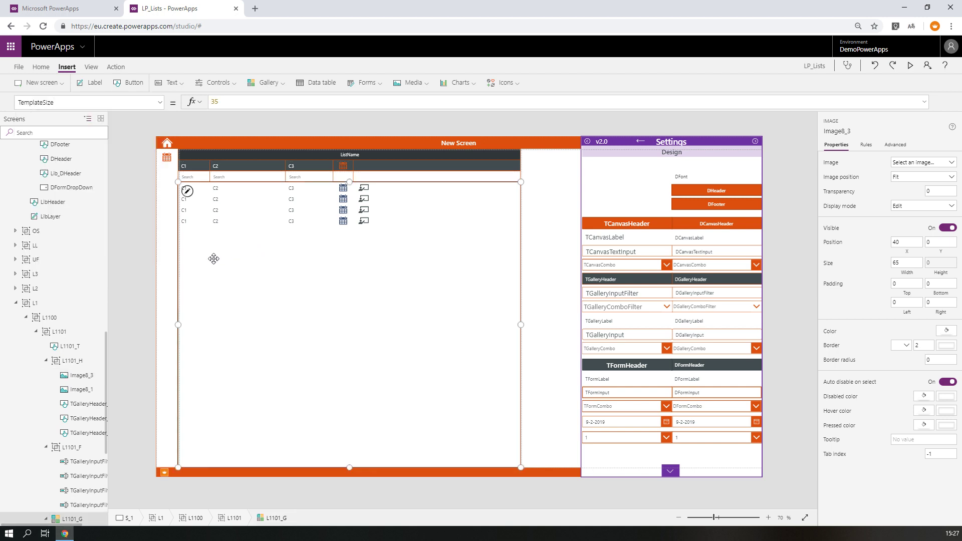
click(81, 376)
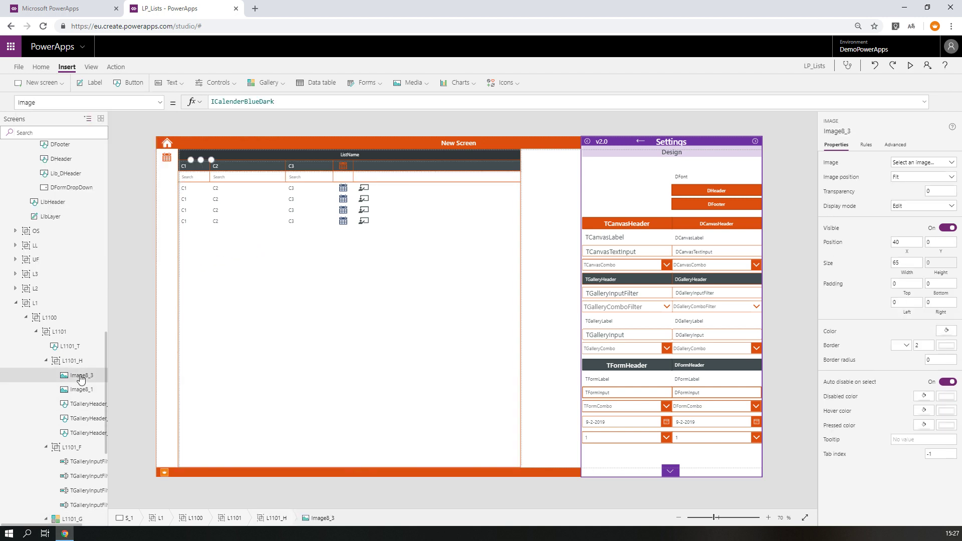
key(Delete)
- Duplicate the orange calendar image within header group L1101_H and place the copy beside the original at X 555
click(343, 165)
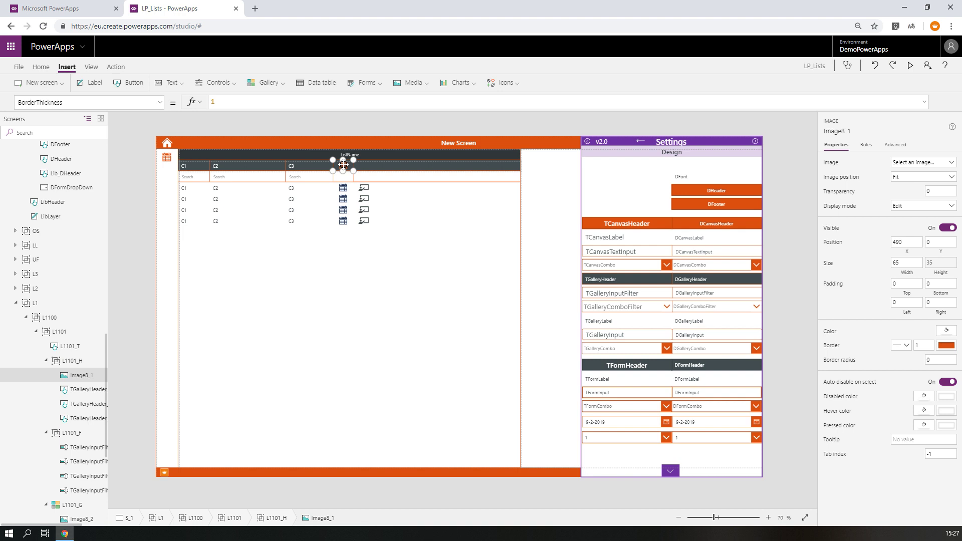
key(ctrl+z)
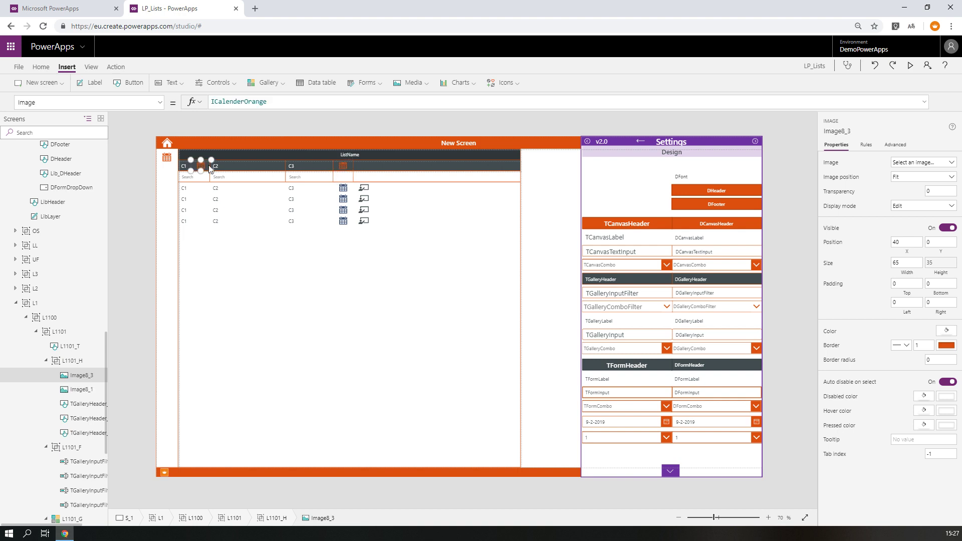
drag(220, 165, 366, 165)
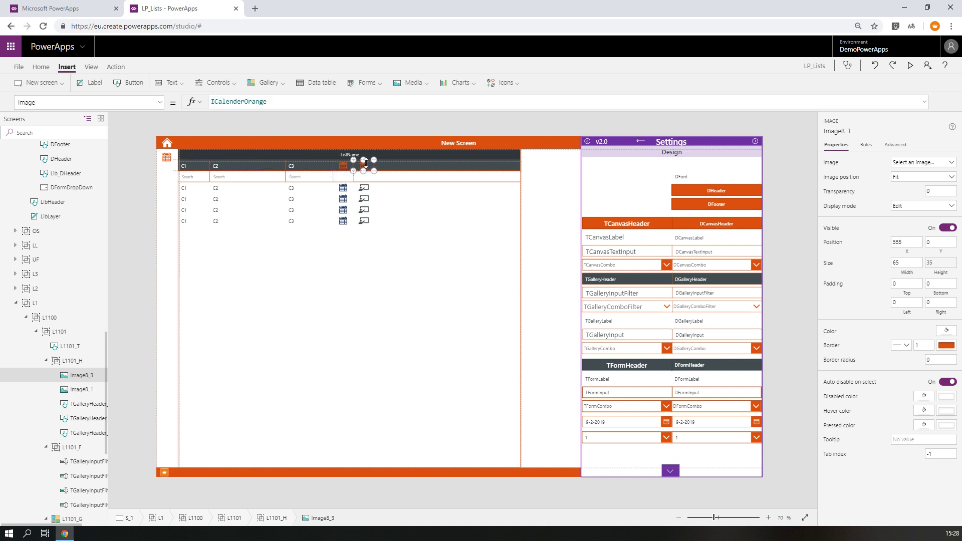
- Try IDetailsGrayDark as the Image property of the copied header image at X 555
drag(268, 101, 216, 101)
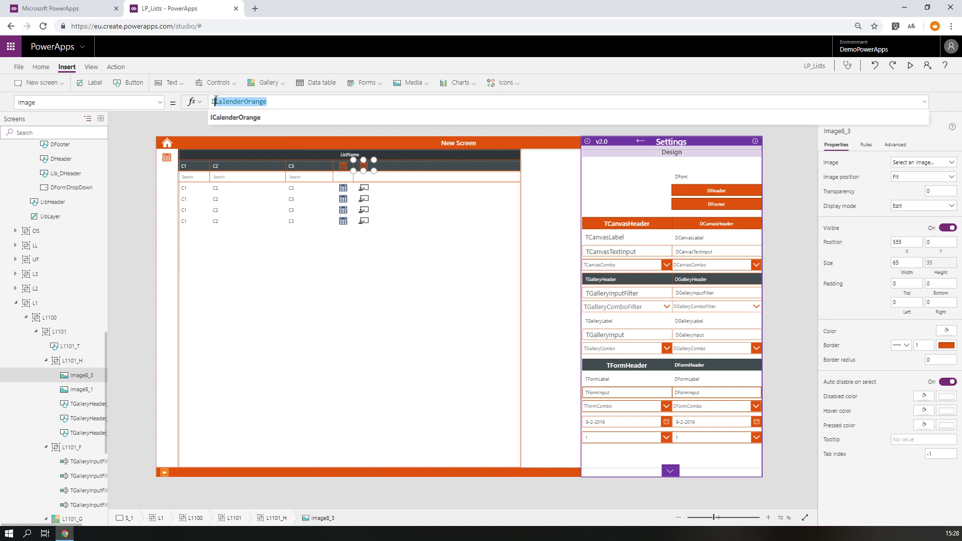
text(IDe)
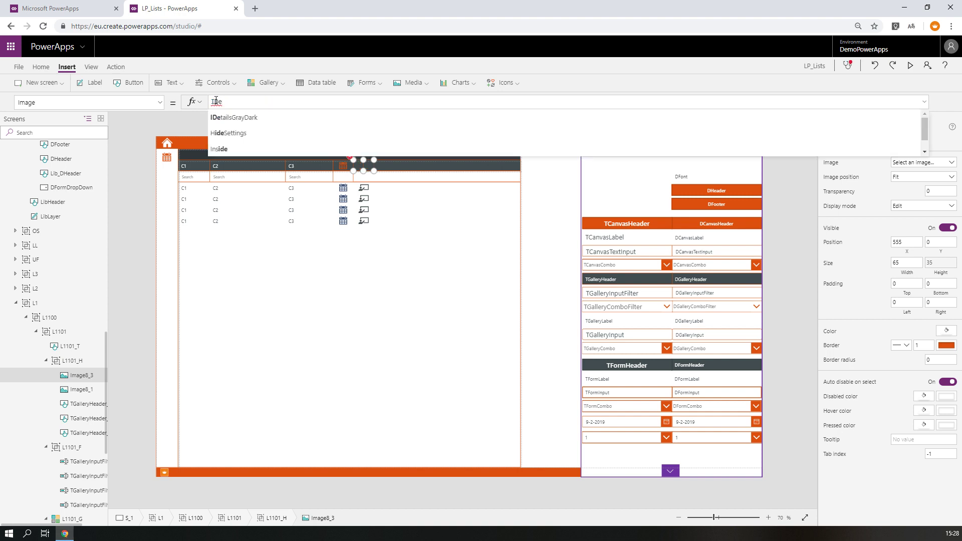
text(t)
click(246, 119)
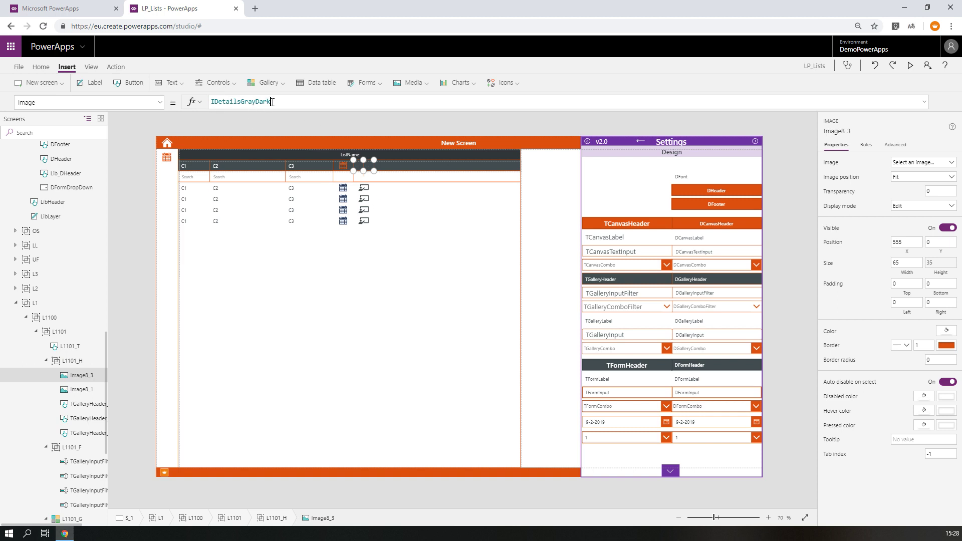
- Set the copied header image's Image property to IEyeWhite
drag(272, 103, 216, 102)
key(BackSpace)
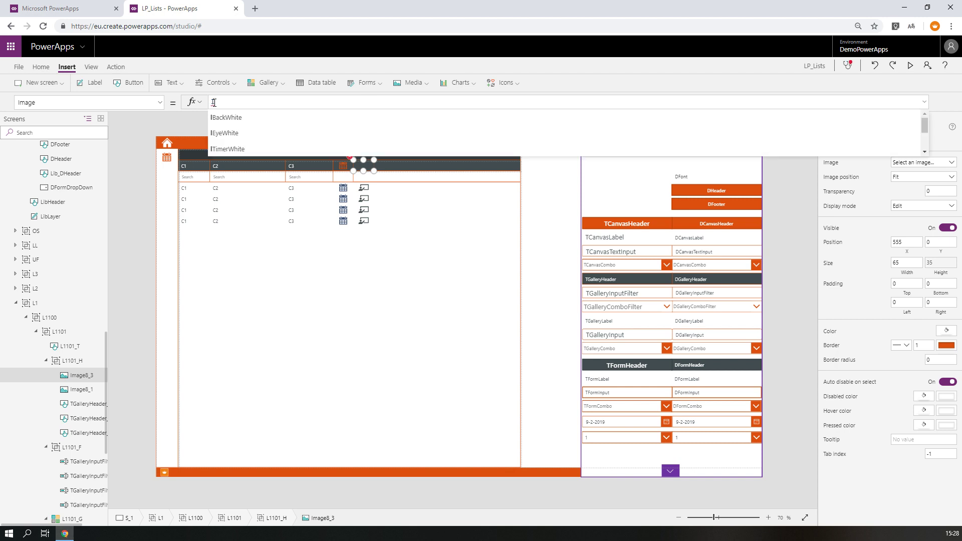
key(Down)
key(Down)
key(Up)
key(Return)
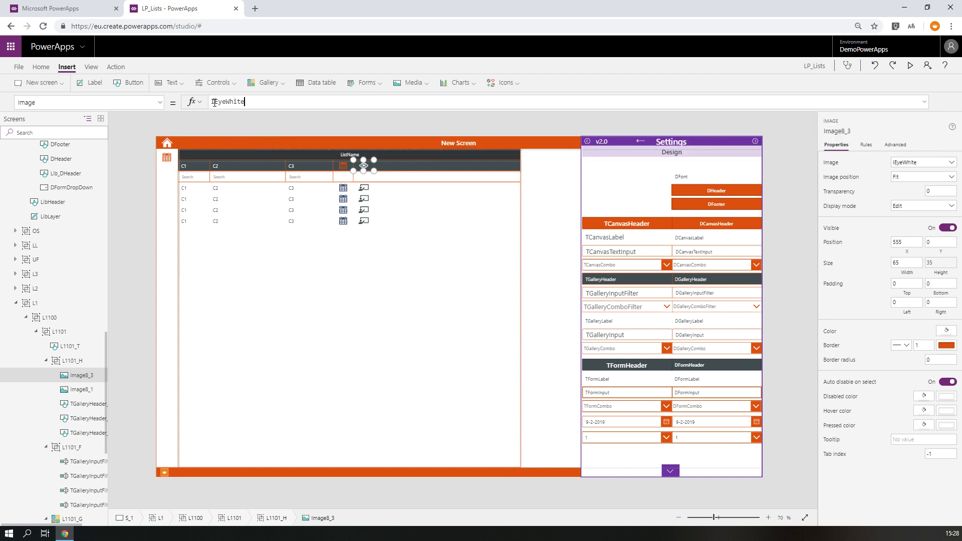
- Duplicate the blank filter box under the header calendar image and place the copy under the eye image at X 555
click(345, 179)
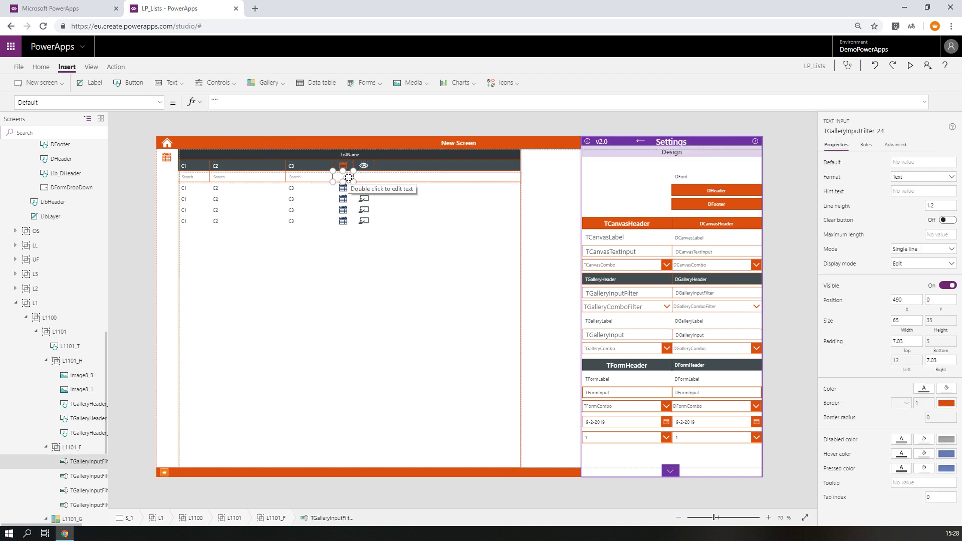
key(ctrl+c)
key(ctrl+v)
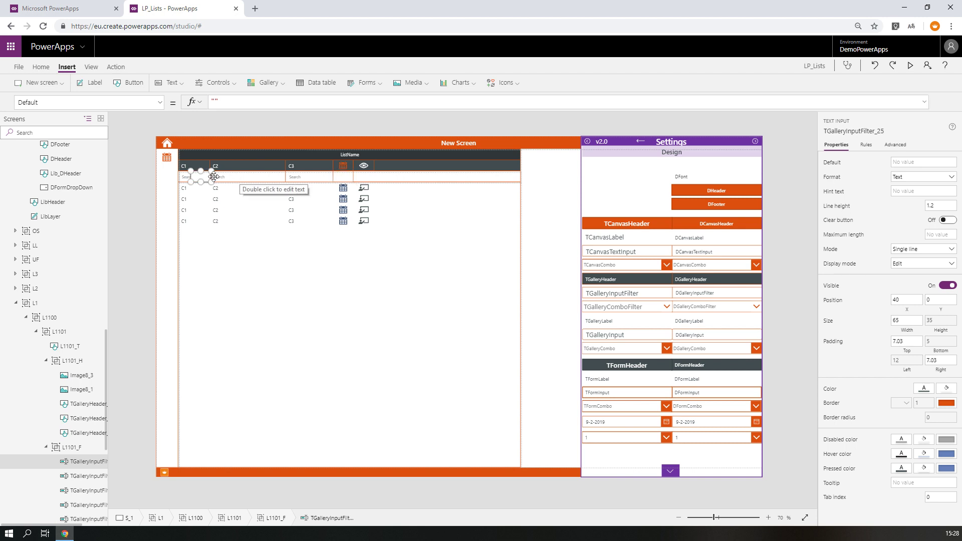
drag(364, 169, 370, 174)
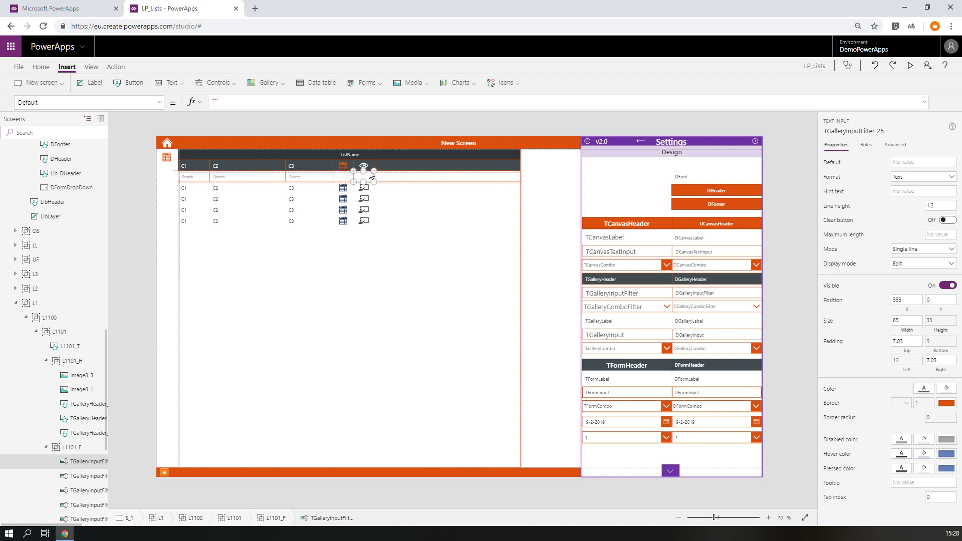
- Narrow the whole list group L1101 to a width of 940
click(452, 264)
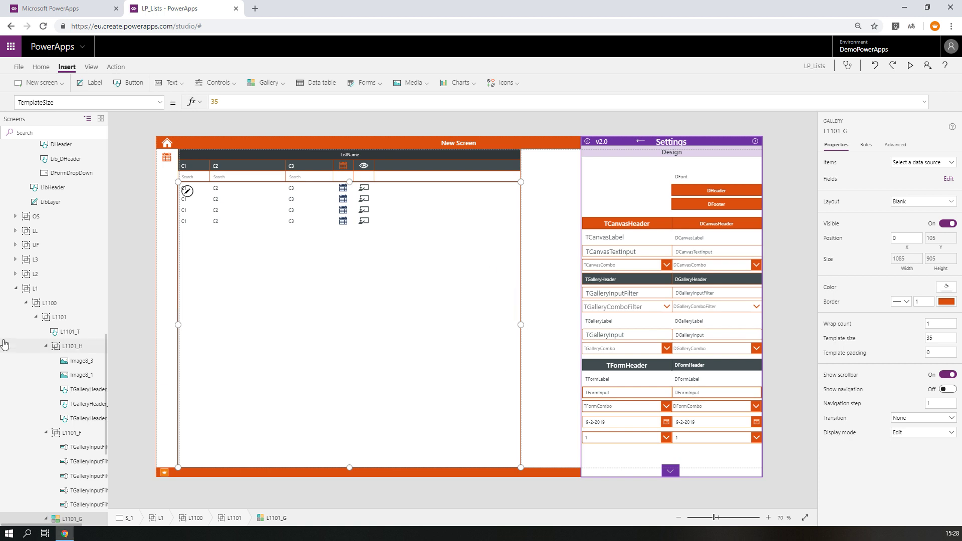
click(55, 320)
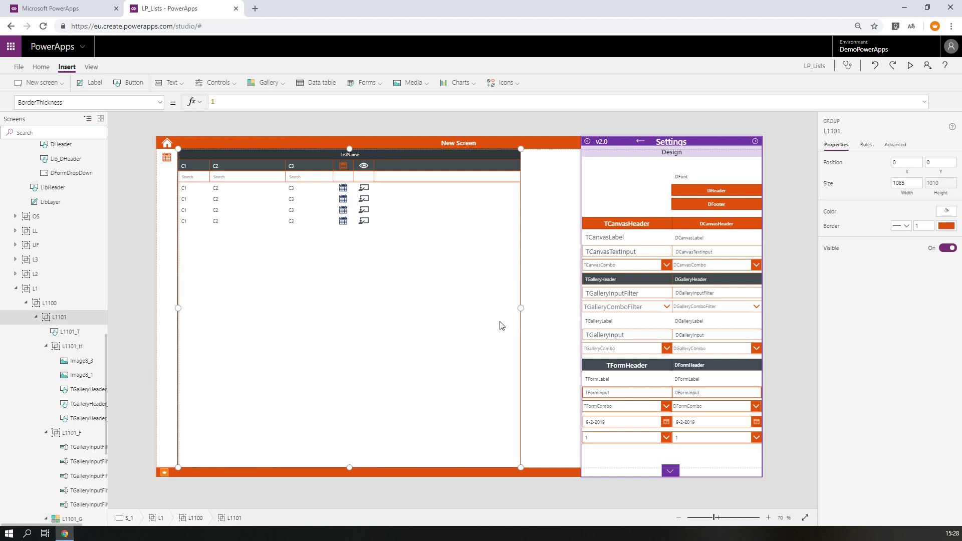
drag(508, 312, 385, 307)
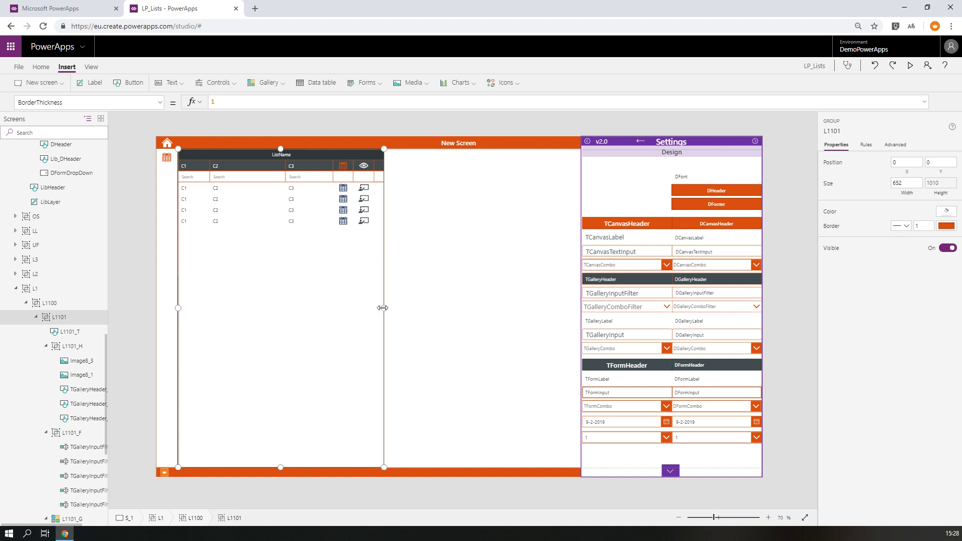
drag(383, 308, 475, 307)
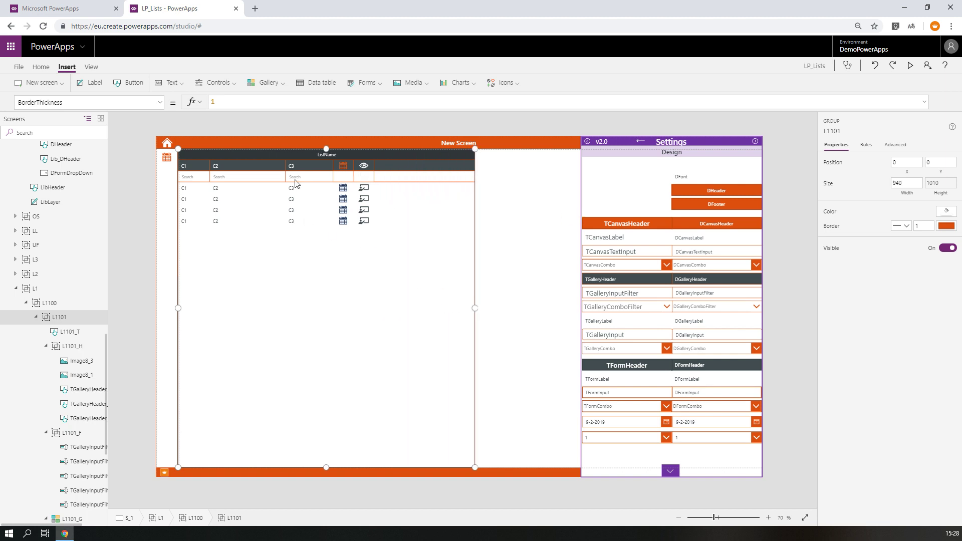
- Duplicate the C3 header button within L1101_H and place the copy over the original's text area at X 372
click(343, 168)
shift+click(356, 167)
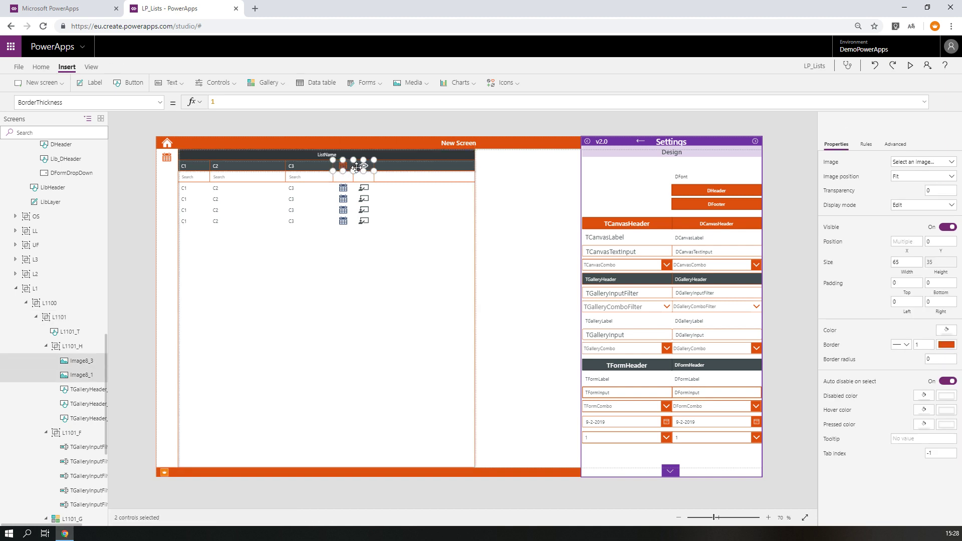
click(302, 169)
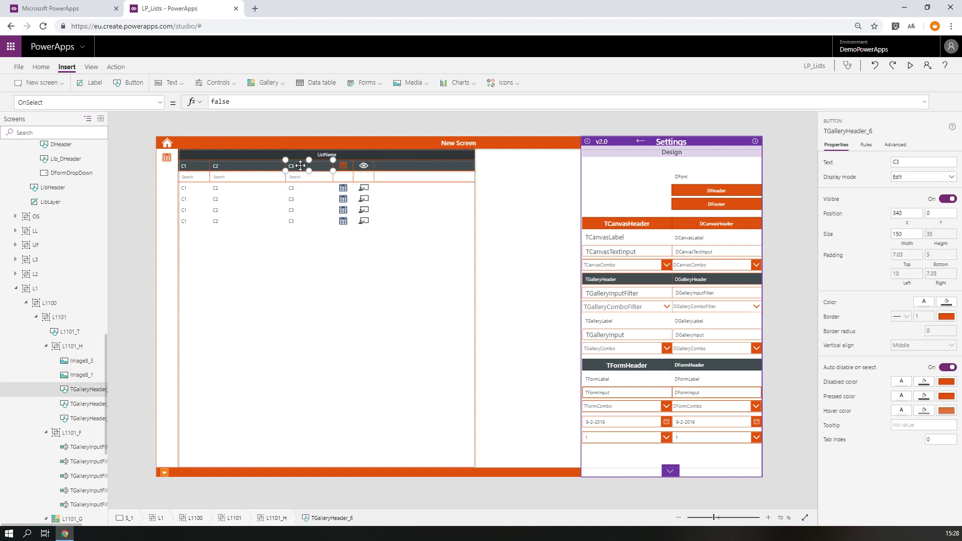
key(ctrl+v)
drag(200, 166, 301, 162)
- Move the header's calendar and eye images clear to X 750 and onward, and place the copied C3 header flush beside the original
click(350, 165)
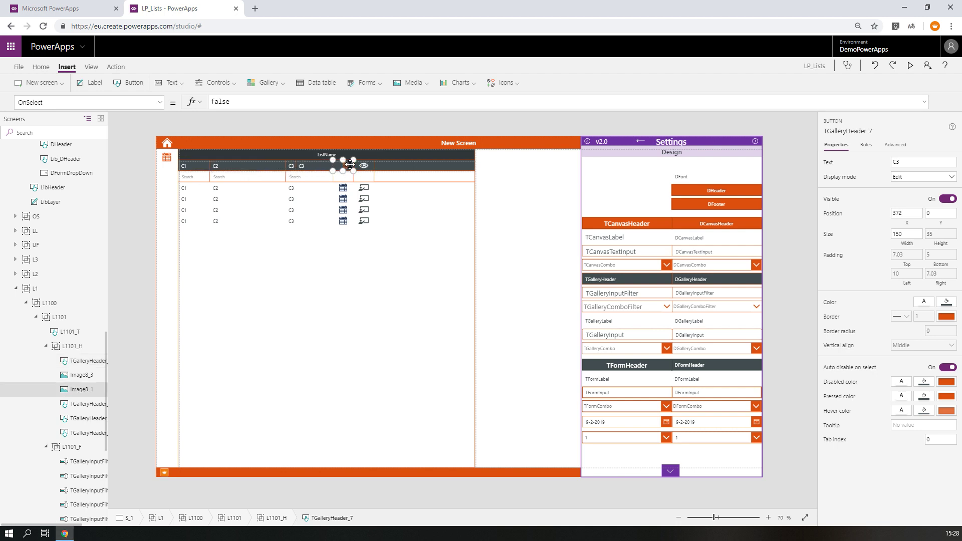
shift+click(362, 165)
drag(362, 166, 443, 166)
click(326, 164)
drag(326, 164, 363, 164)
- Move the header's calendar and eye images together so they sit directly after the copied C3 header
click(424, 165)
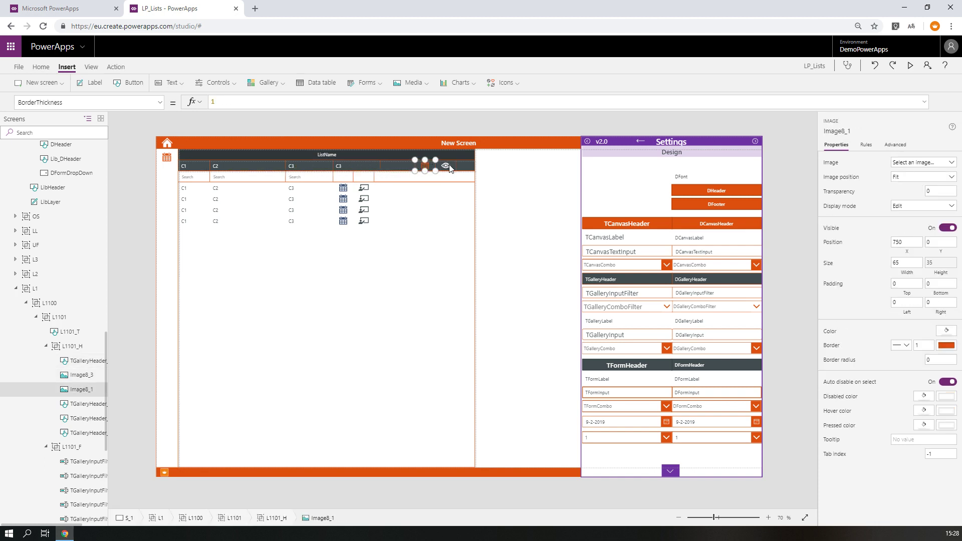
shift+click(446, 165)
drag(446, 165, 412, 166)
- Move the two blank filter boxes aside and place a copy of the C3 Search filter box at X 490
click(349, 179)
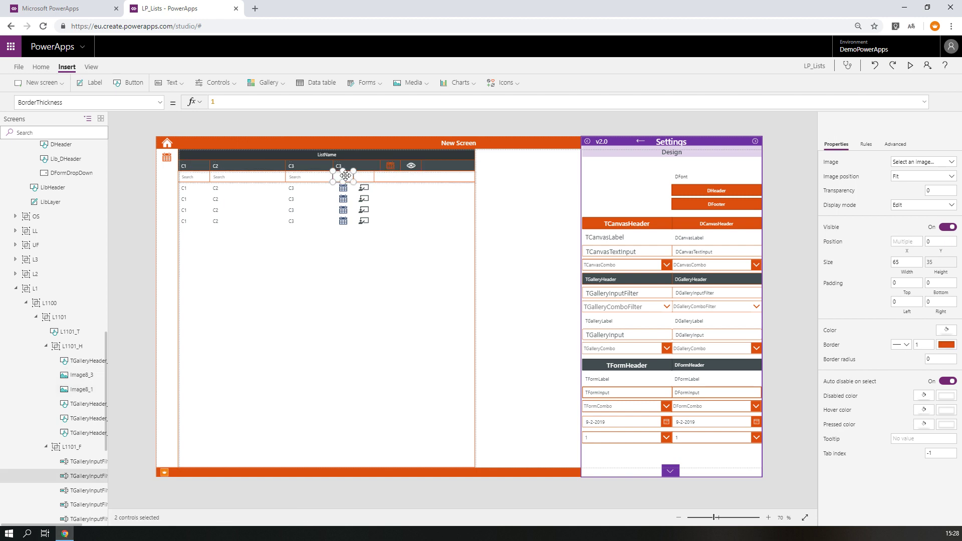
shift+click(366, 180)
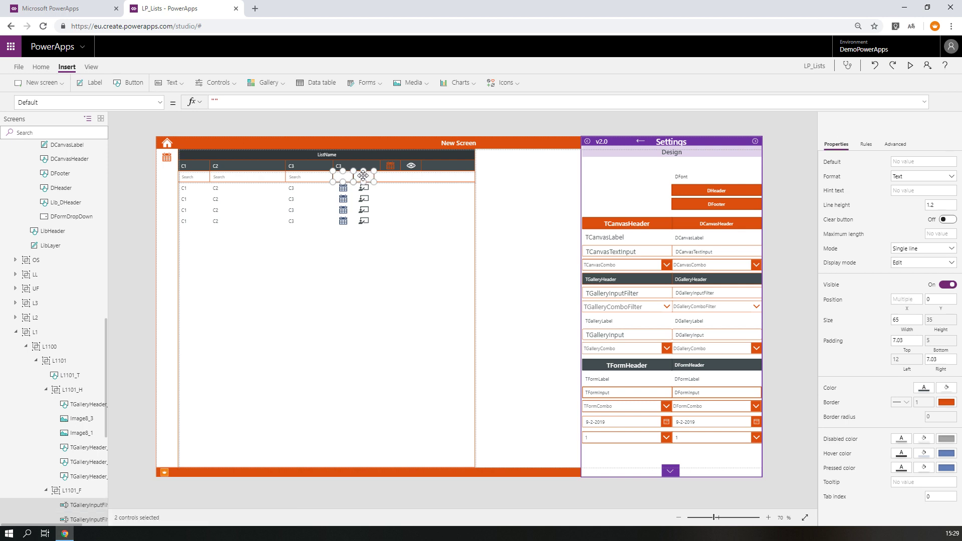
drag(366, 181, 414, 174)
click(323, 178)
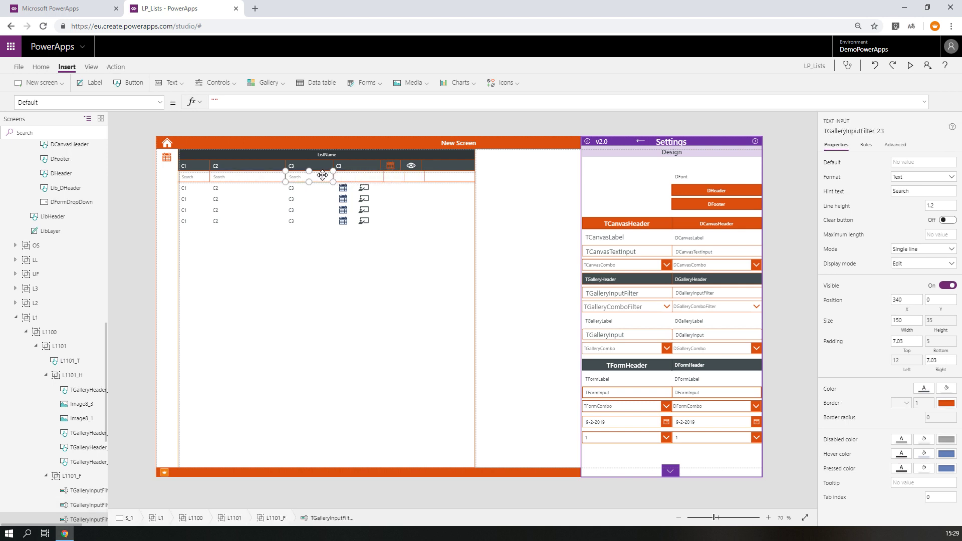
drag(230, 176, 371, 176)
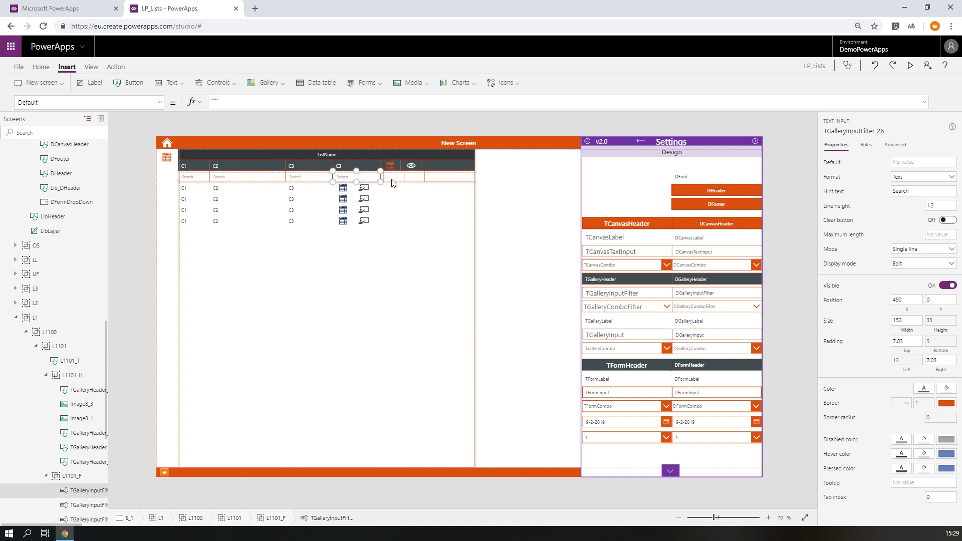
- Move the two blank filter boxes together so they sit directly after the copied C3 Search filter box
click(393, 178)
shift+click(415, 177)
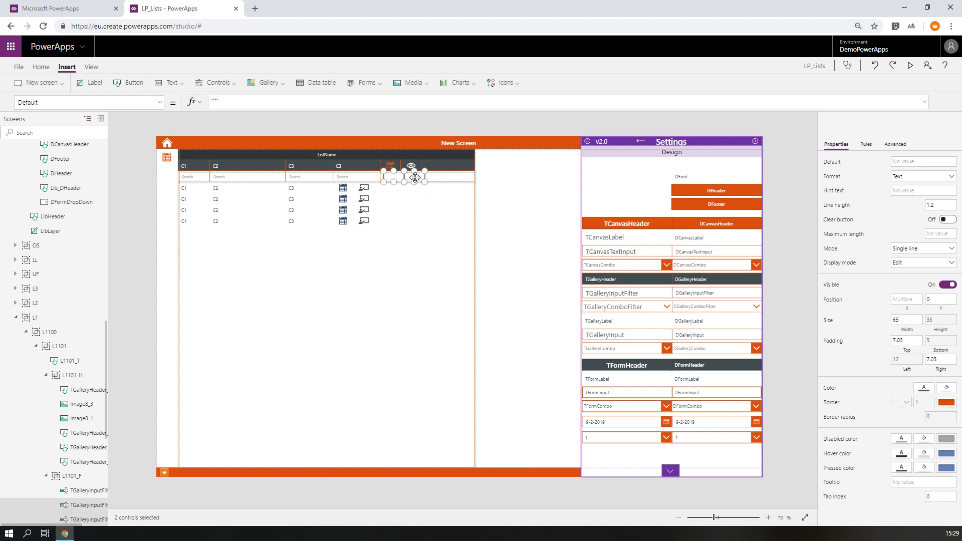
drag(415, 178, 411, 177)
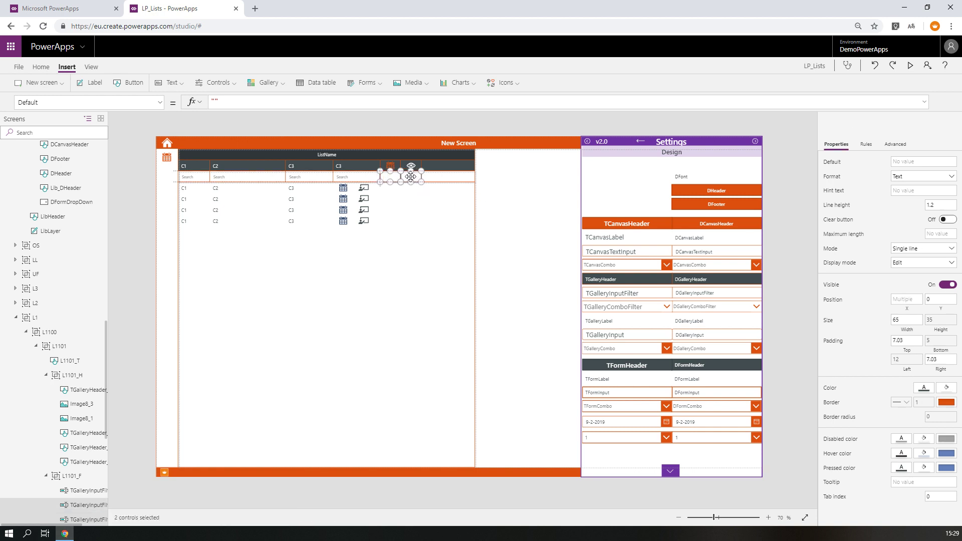
- Move the gallery's calendar and detail icons aside and place a copy of the C3 gallery label at X 490
click(343, 189)
shift+click(366, 189)
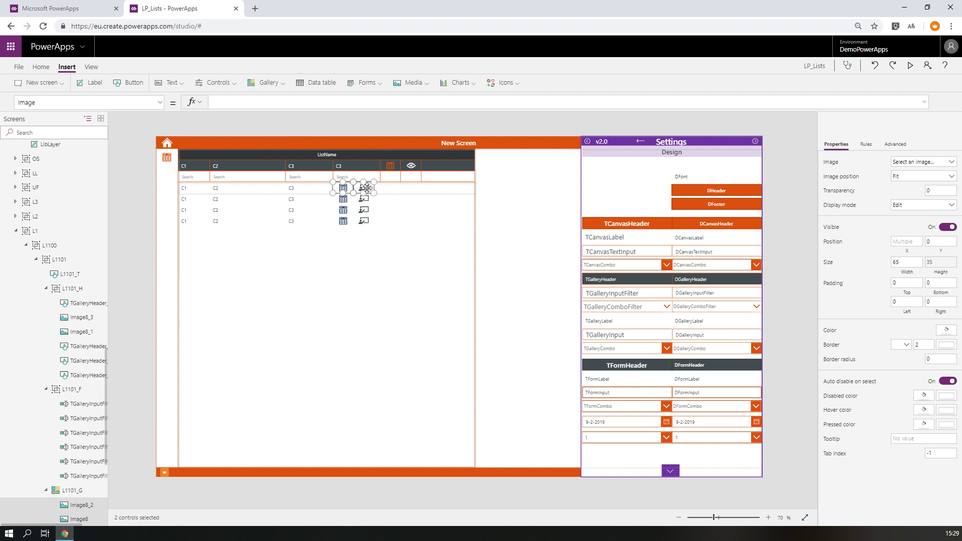
drag(367, 188, 432, 188)
click(312, 187)
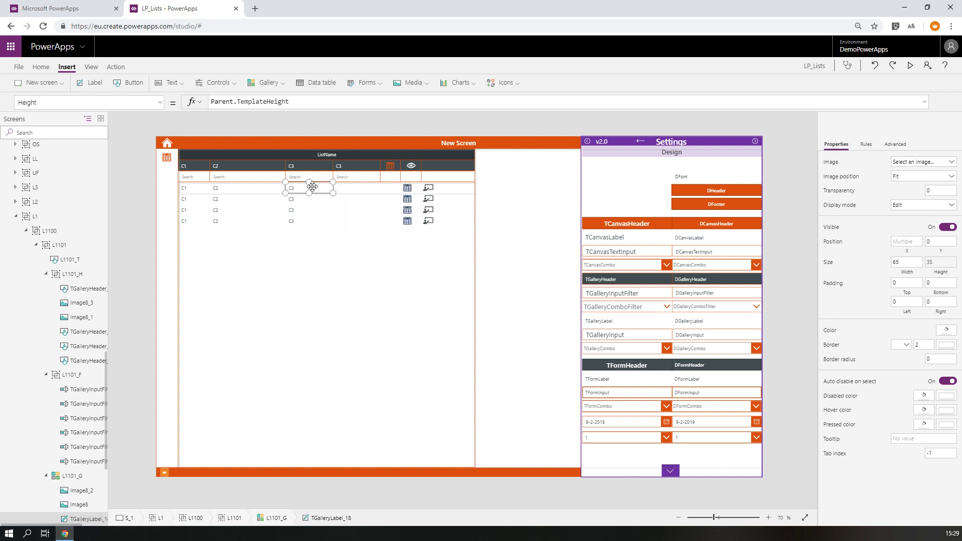
key(ctrl+c)
key(ctrl+v)
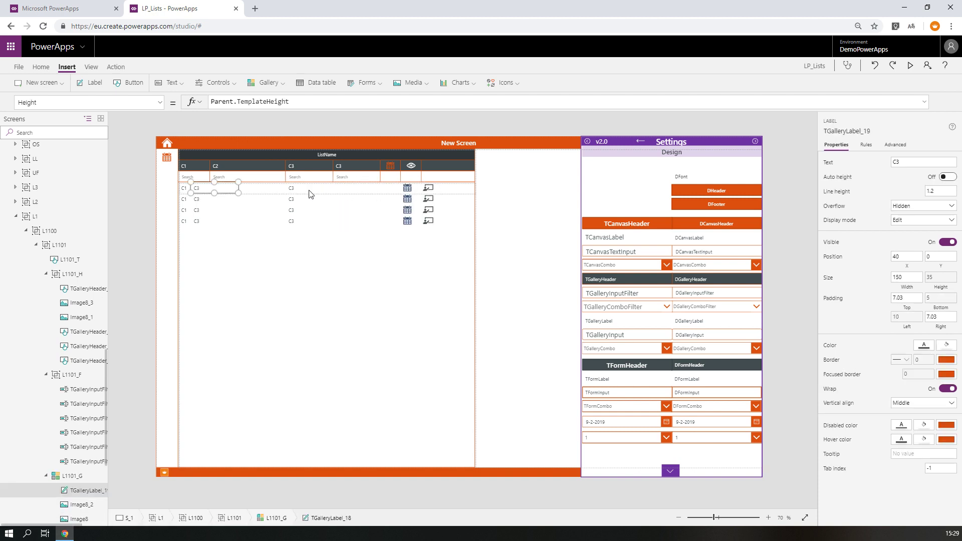
drag(241, 189, 365, 186)
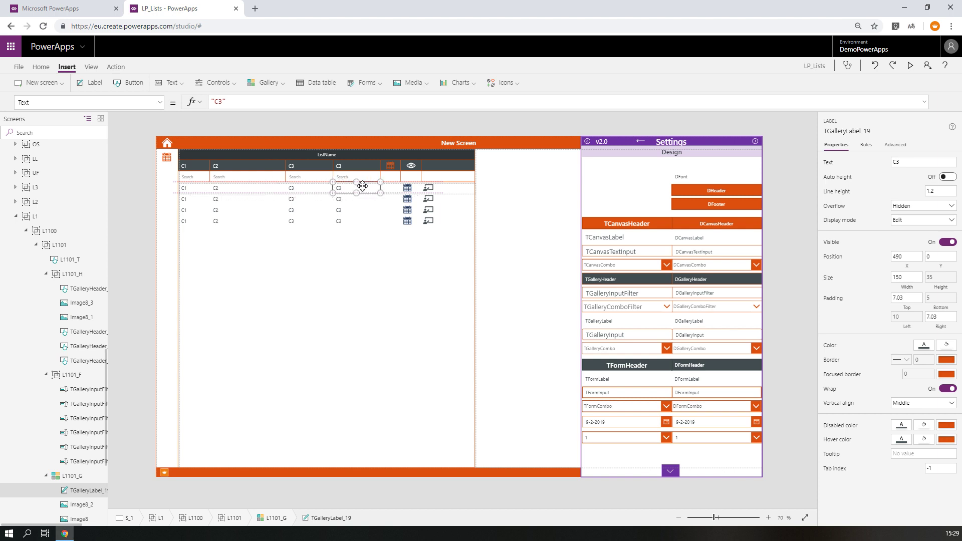
- Move the gallery's calendar and detail icons together directly after the copied label, aligned beneath the header's calendar and eye images
click(407, 189)
shift+click(427, 190)
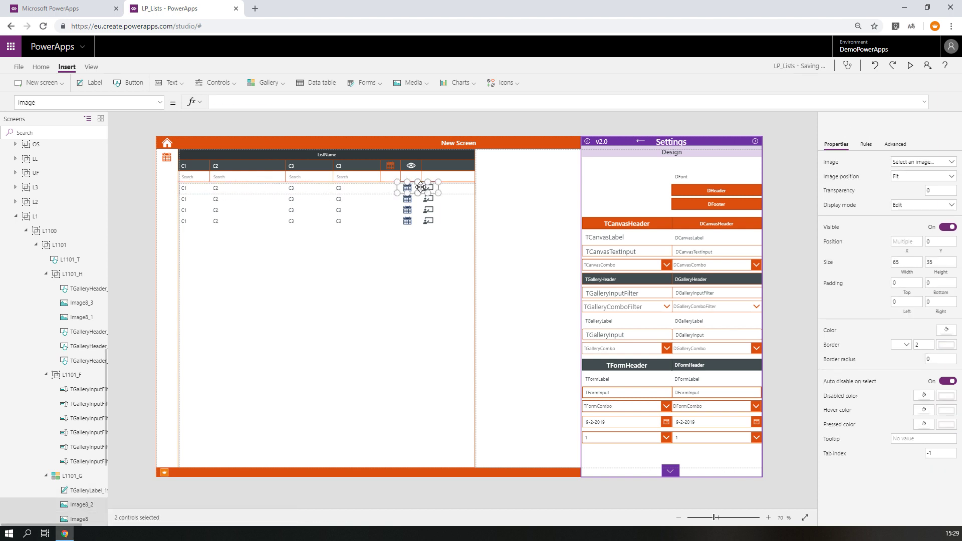
drag(425, 190, 411, 187)
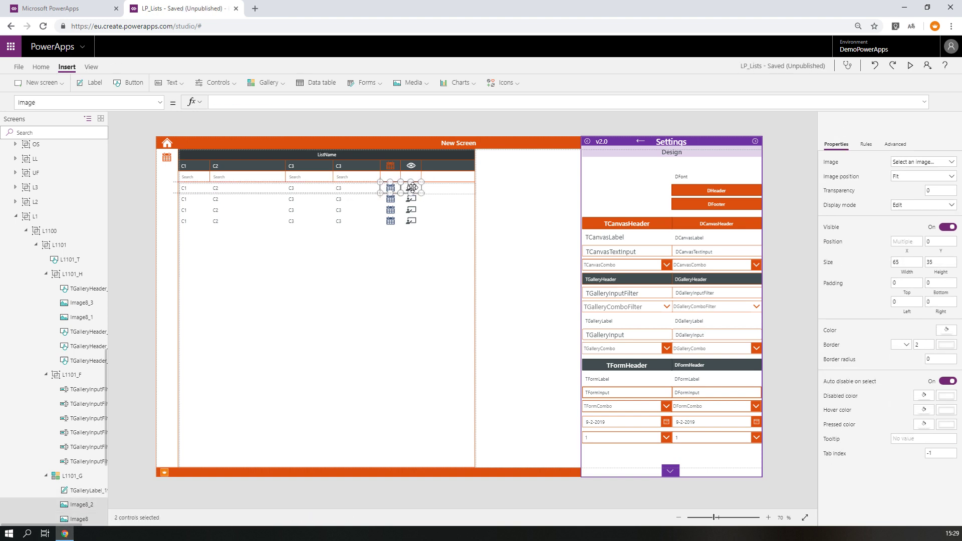
- Set the text of both the copied gallery label and the copied C3 header button to C4
click(364, 192)
click(901, 164)
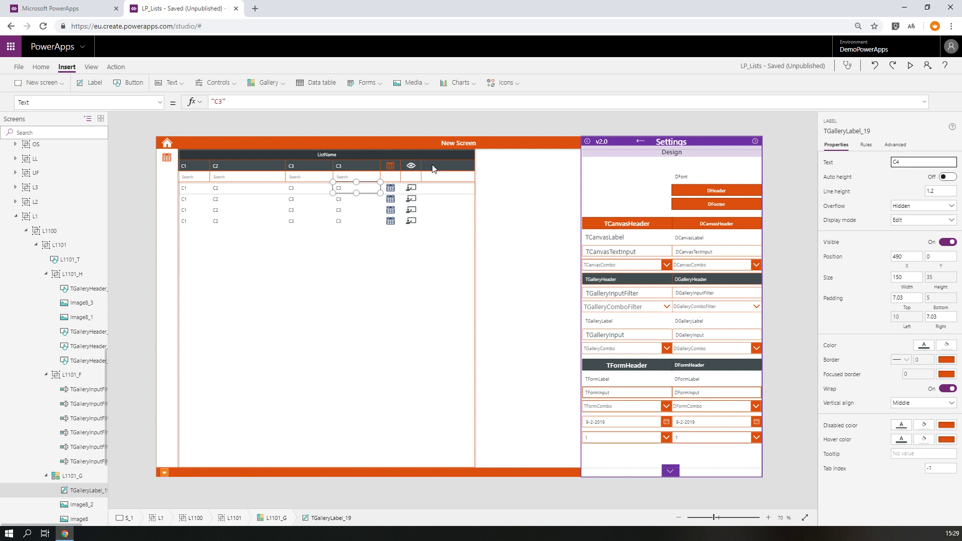
text(4)
click(367, 168)
click(921, 164)
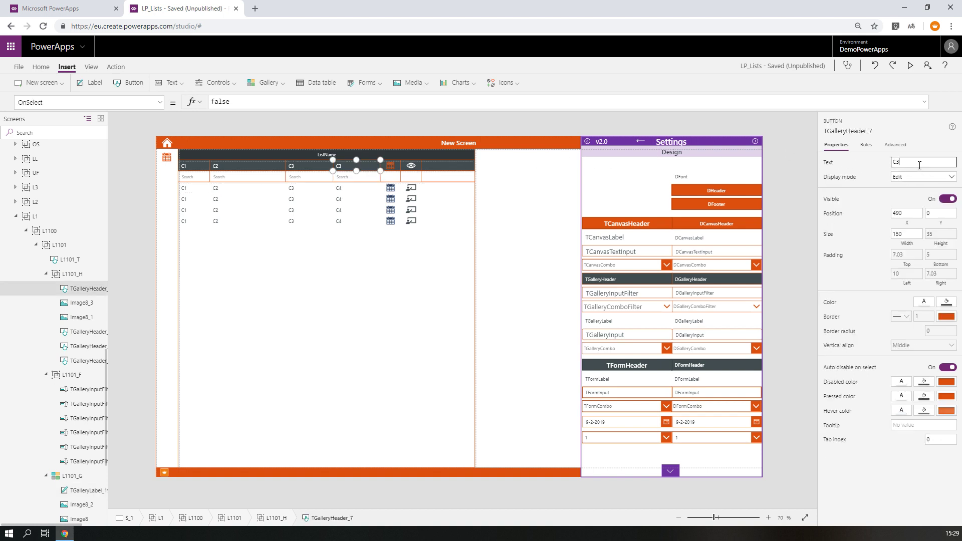
- Narrow the whole L1101 group to a width of 801 so the list ends just past the eye column
click(444, 301)
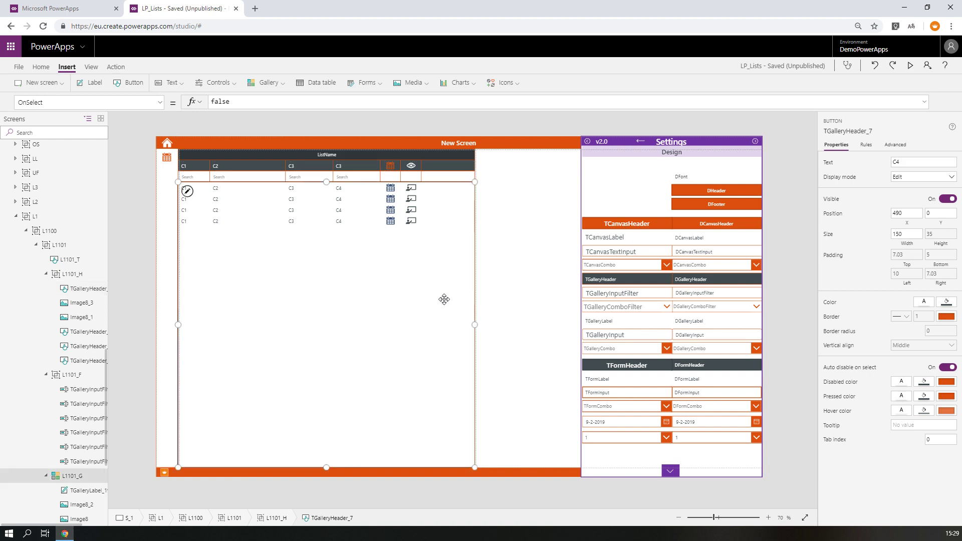
mouse_move(474, 324)
mouse_down()
mouse_move(457, 325)
mouse_move(475, 323)
mouse_up()
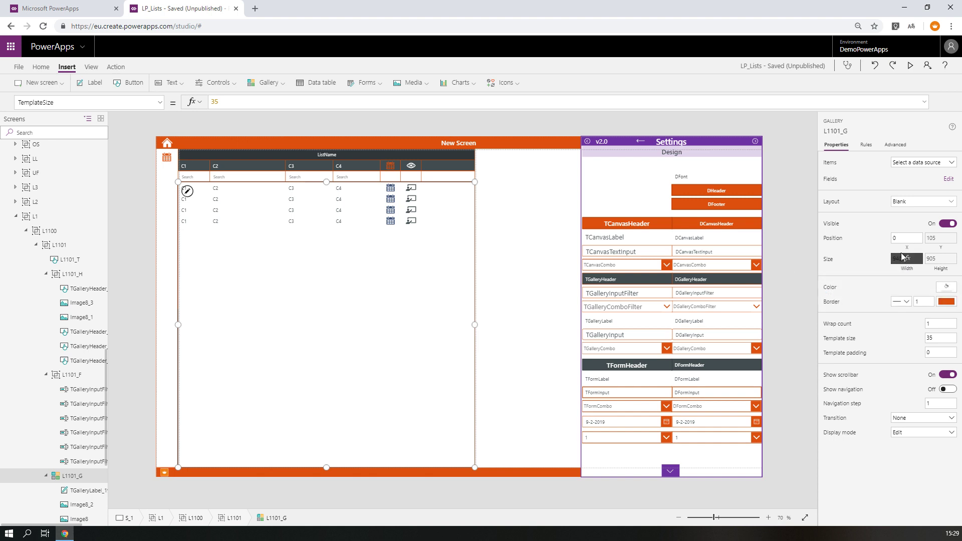
click(61, 246)
click(45, 274)
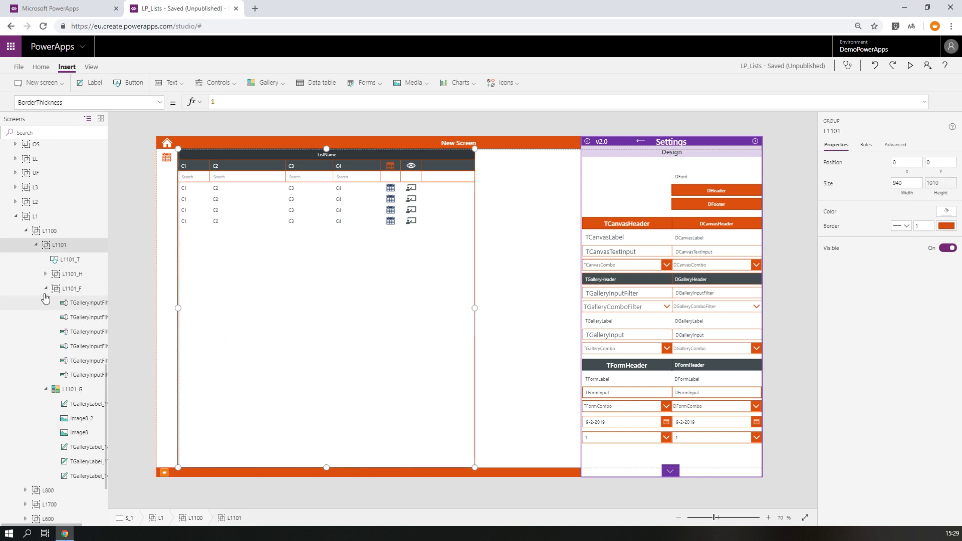
click(46, 289)
click(46, 304)
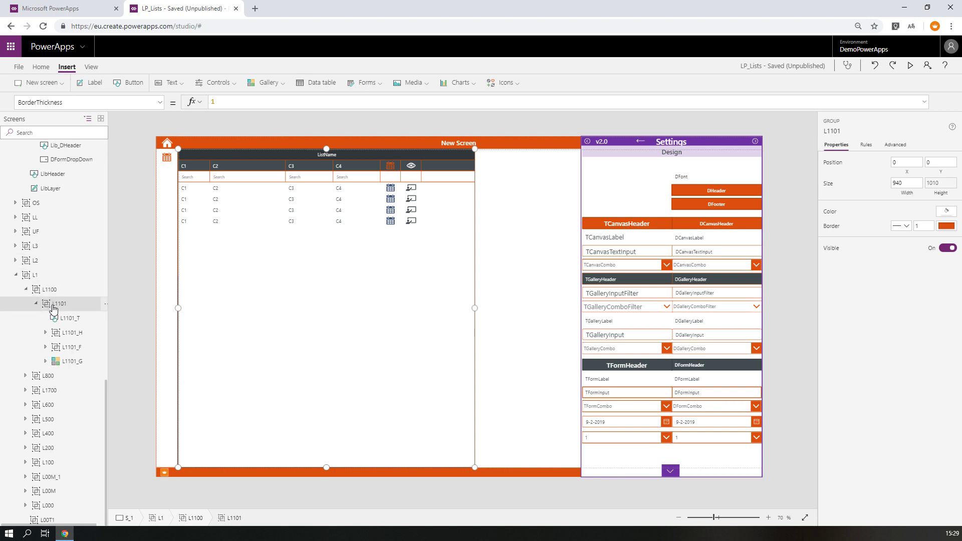
drag(475, 309, 432, 309)
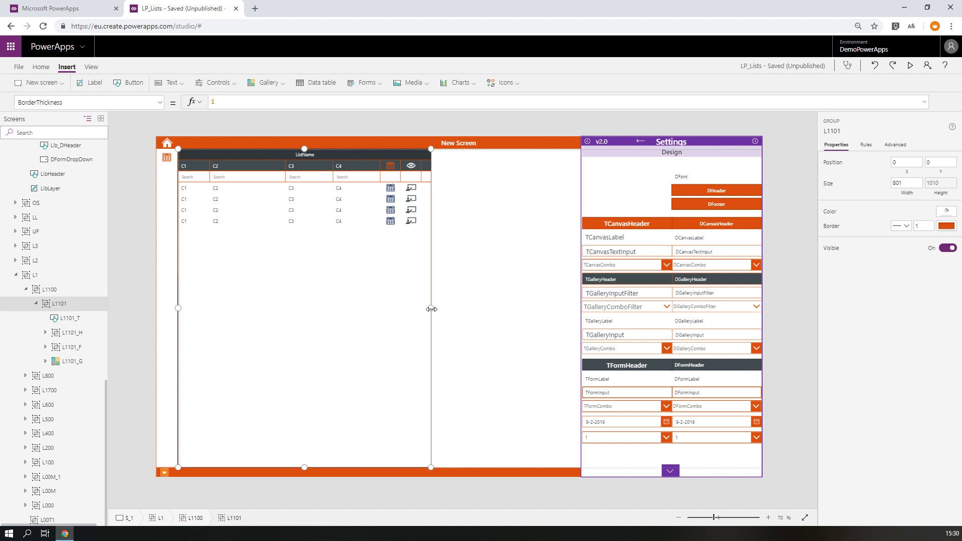
- Preview the app and collapse the Settings design panel, returning to the editor
key(F5)
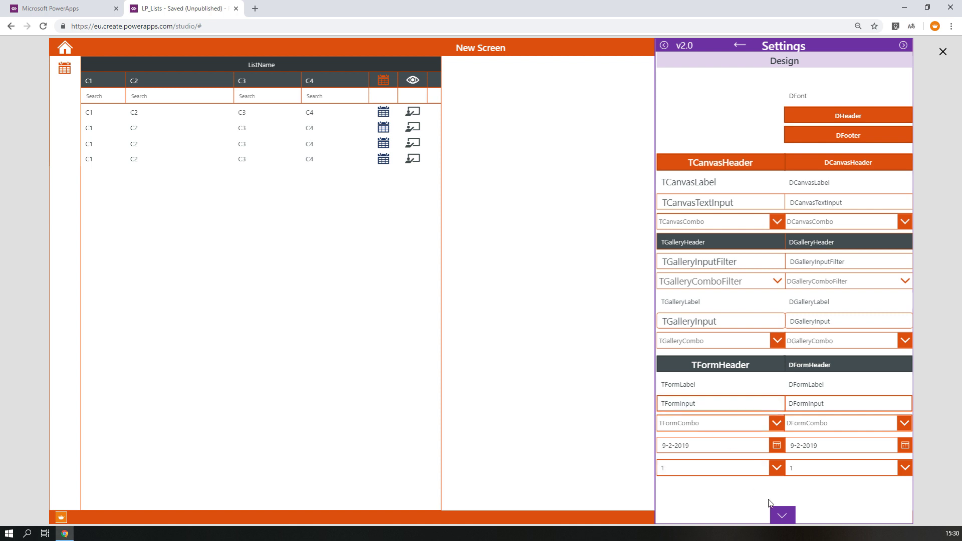
click(778, 515)
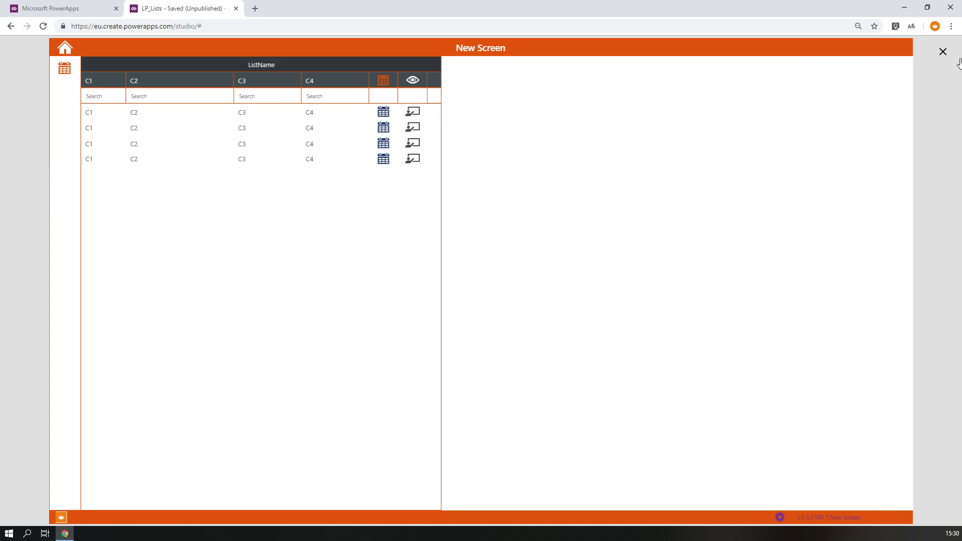
key(Escape)
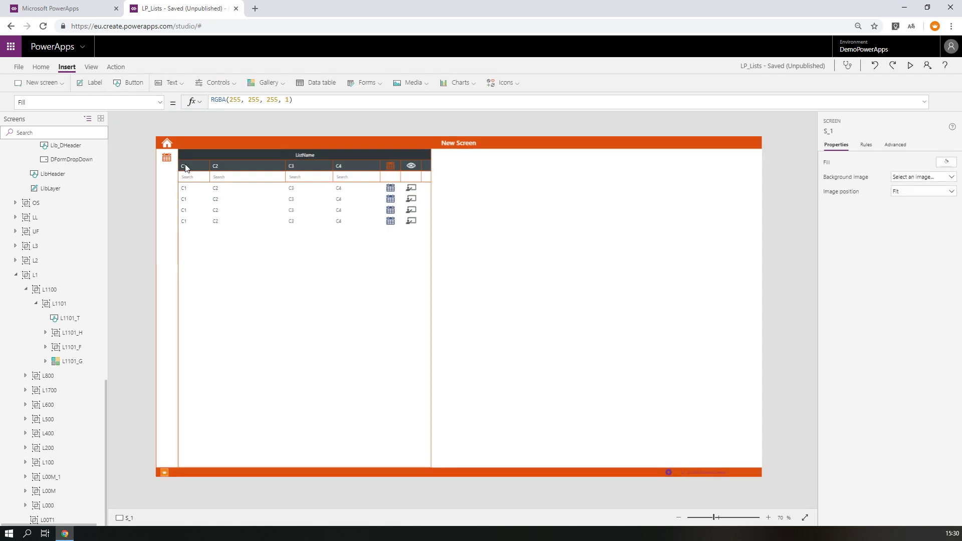
- Set the display mode of the C1, C2, C3 and C4 header buttons to Disabled
shift+click(312, 170)
shift+click(371, 171)
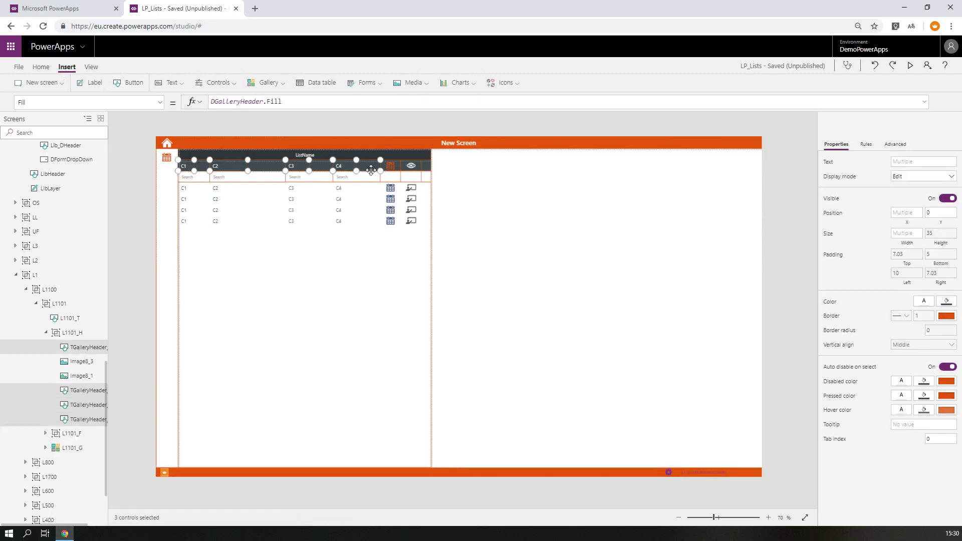
click(923, 178)
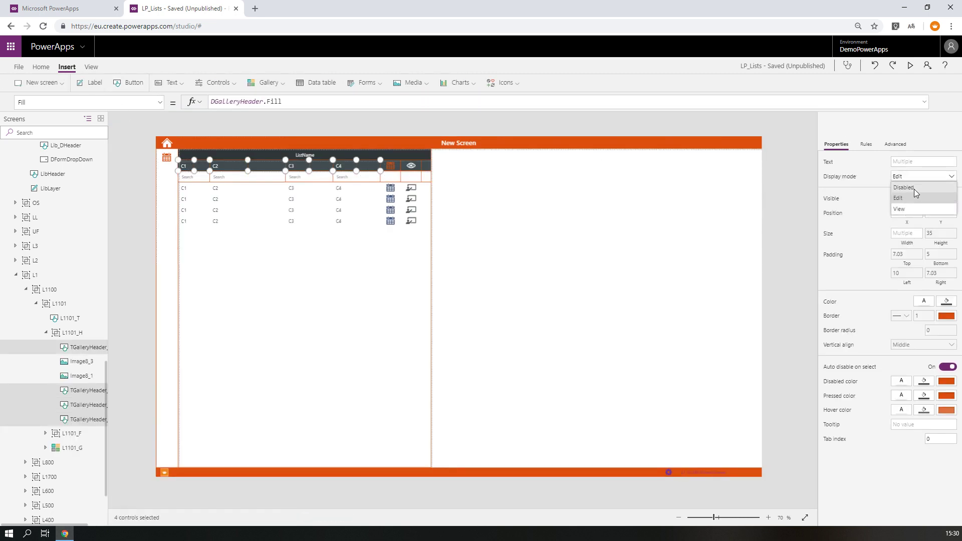
click(913, 187)
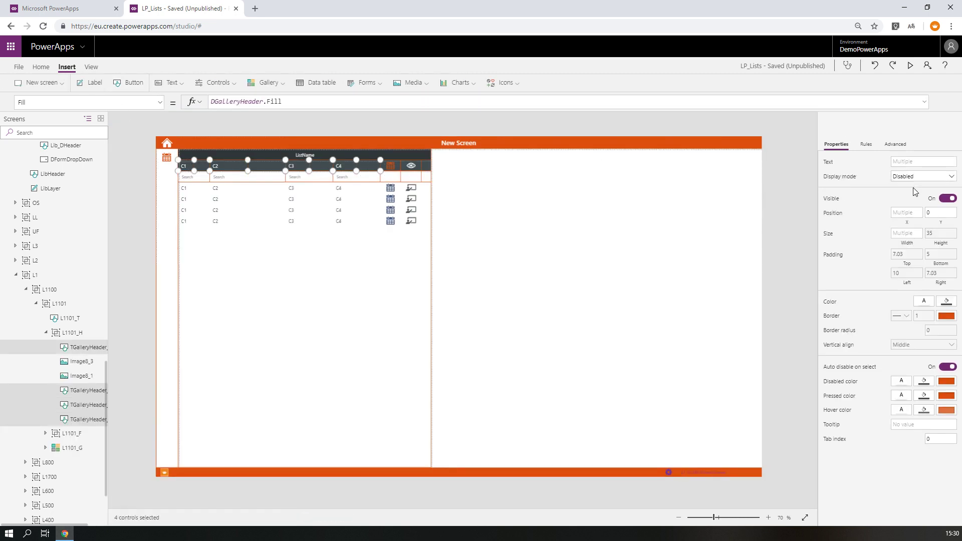
- Preview the app and test text entry in the C2 column's search filter box, clearing it again
click(911, 65)
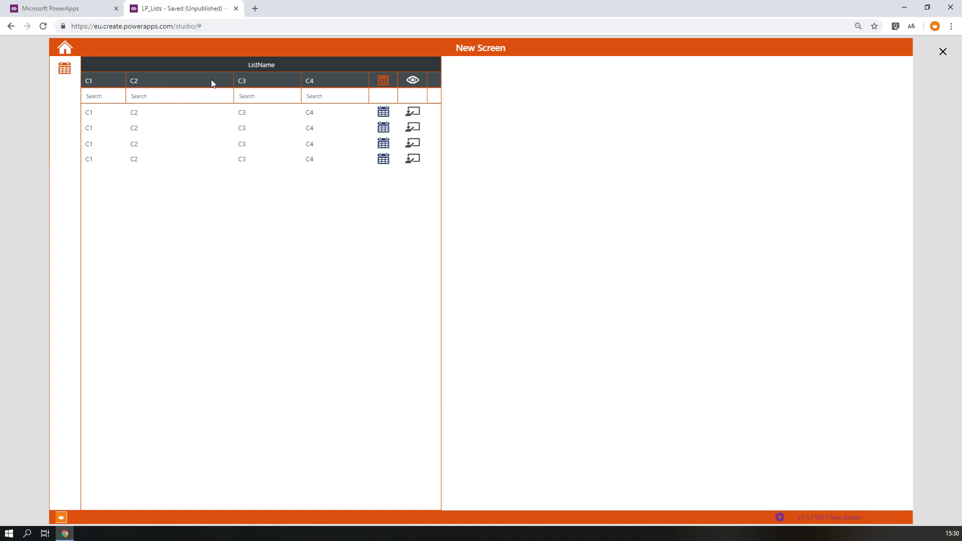
click(181, 95)
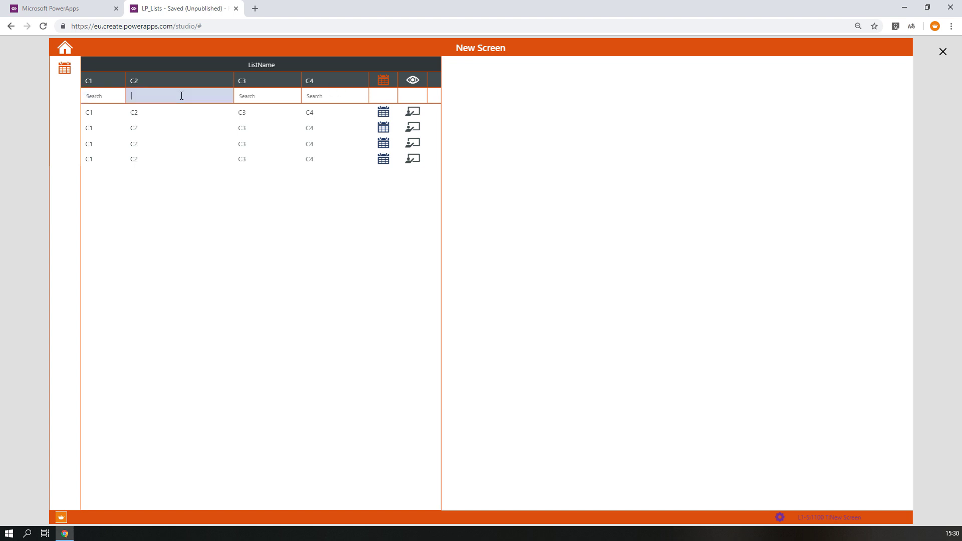
text(C2)
key(ctrl+a)
key(BackSpace)
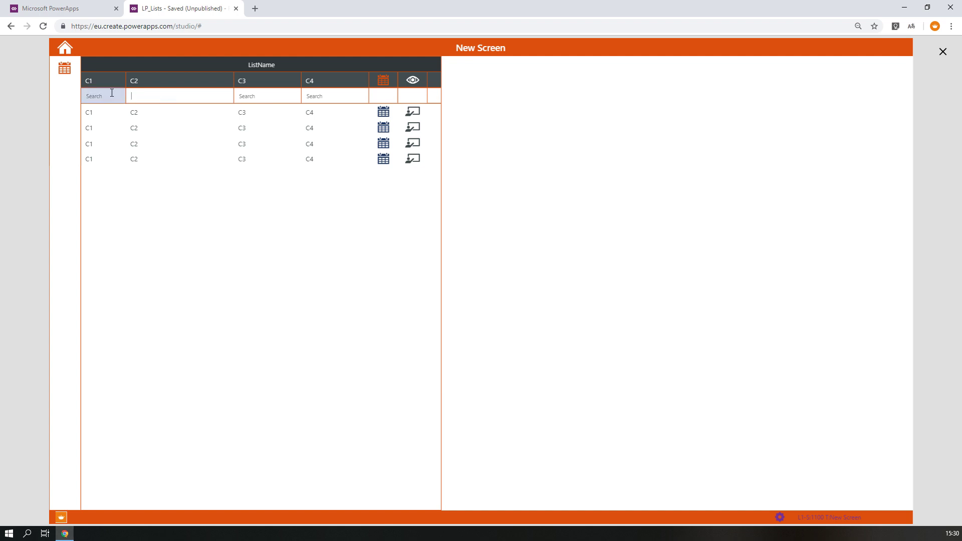